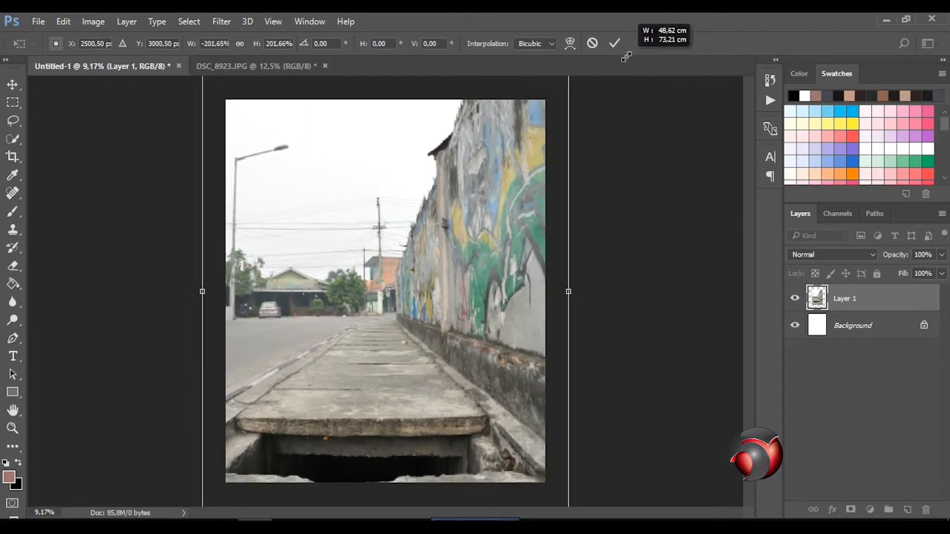
Step: Move the street photo up and right on the canvas to about X 2597.5 px, Y 2891 px
key("Up")
key("Up")
key("Up")
key("Up")
key("Up")
key("Up")
key("Up")
key("Up")
key("Up")
key("Up")
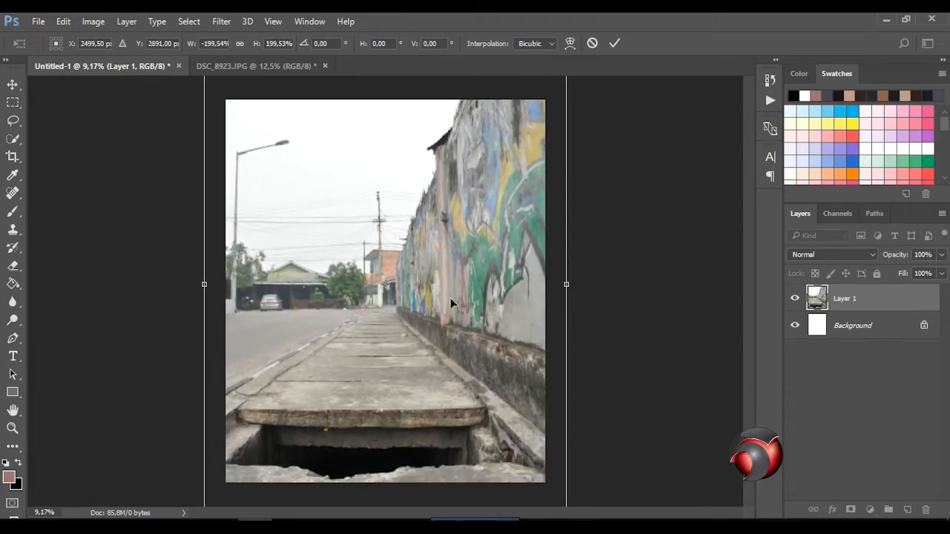
key("Right")
key("Right")
key("Right")
key("Right")
key("Right")
key("Right")
key("Right")
key("Right")
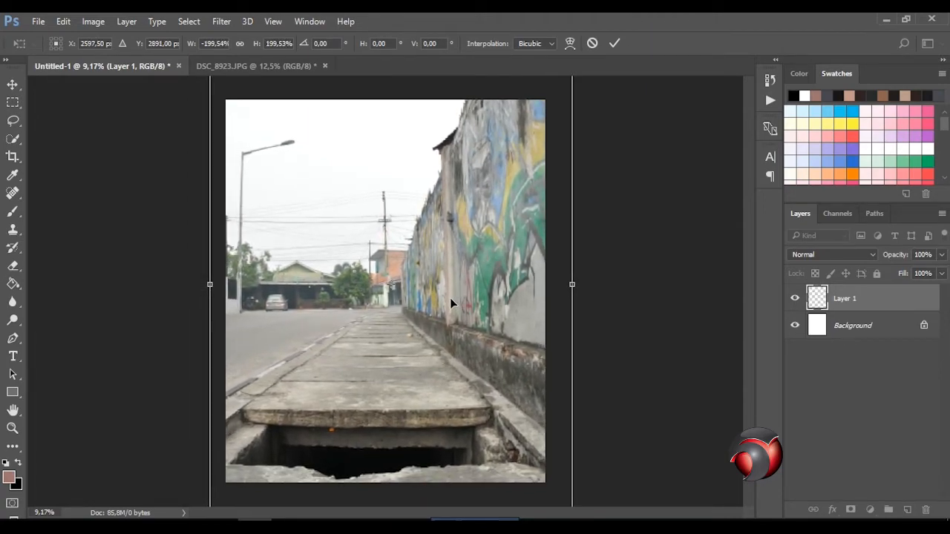
key("Right")
Step: Scale the street photo down proportionally to about 193% and apply the transform
key("ctrl+minus")
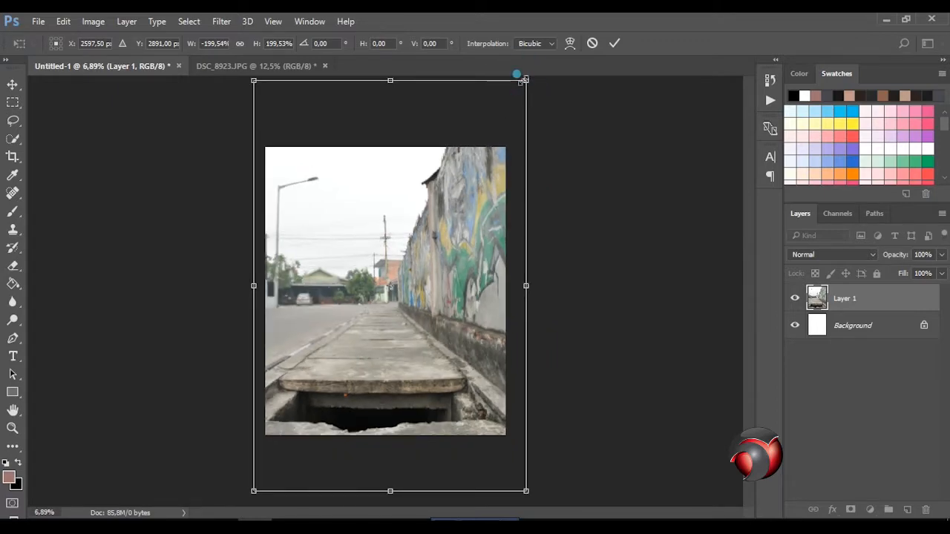
left_click_drag(523, 80, 523, 87)
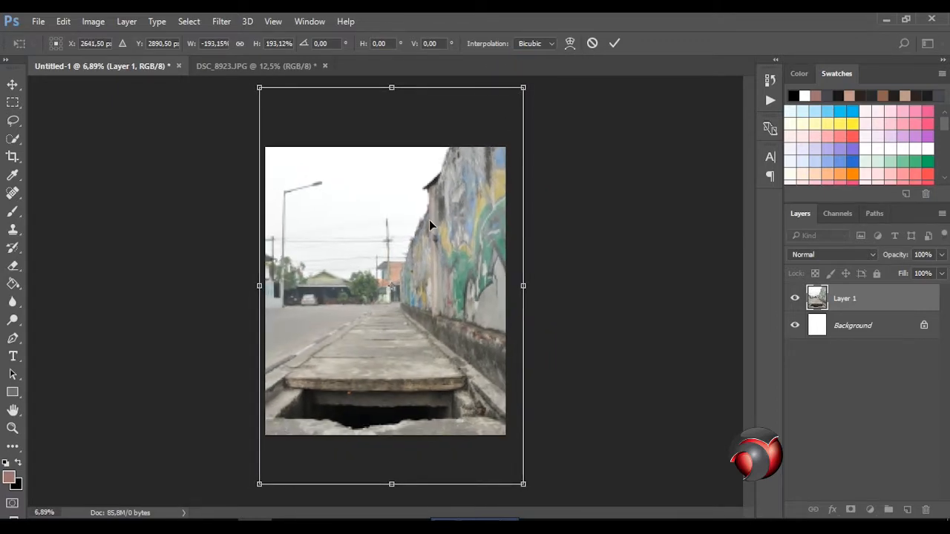
key("Left")
key("Right")
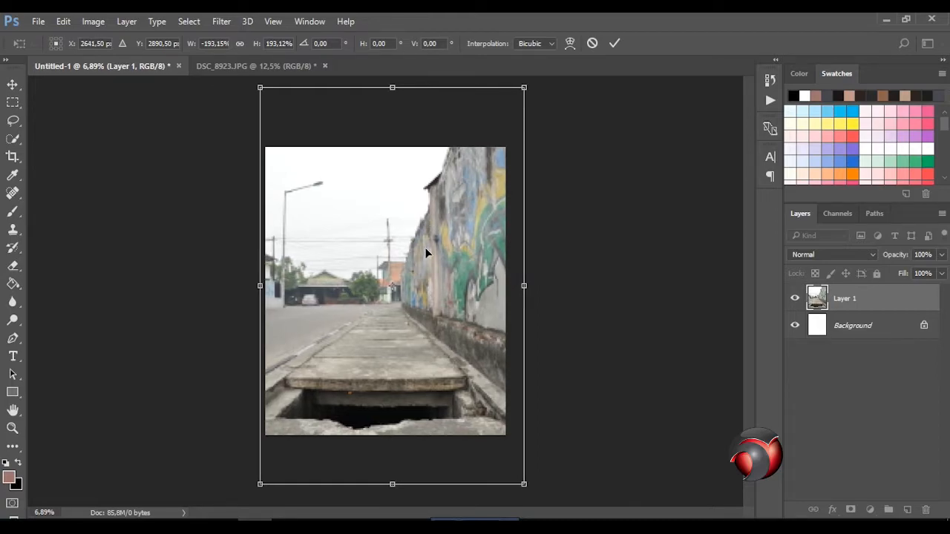
key("Return")
key("ctrl+0")
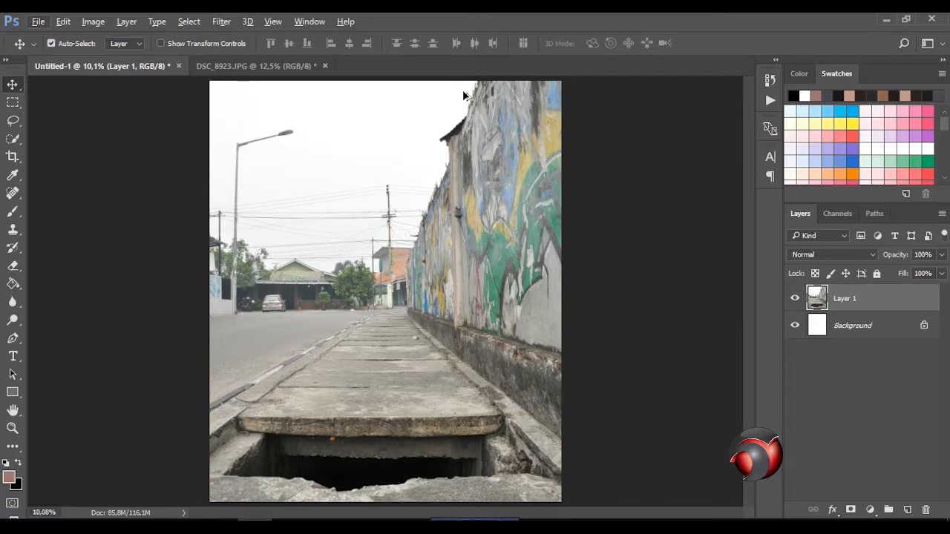
Step: Start a Pen path at the canvas's upper edge and trace the wall's outline below the small roof and down its pillar
scroll(464, 96, "up", 6)
left_click(12, 338)
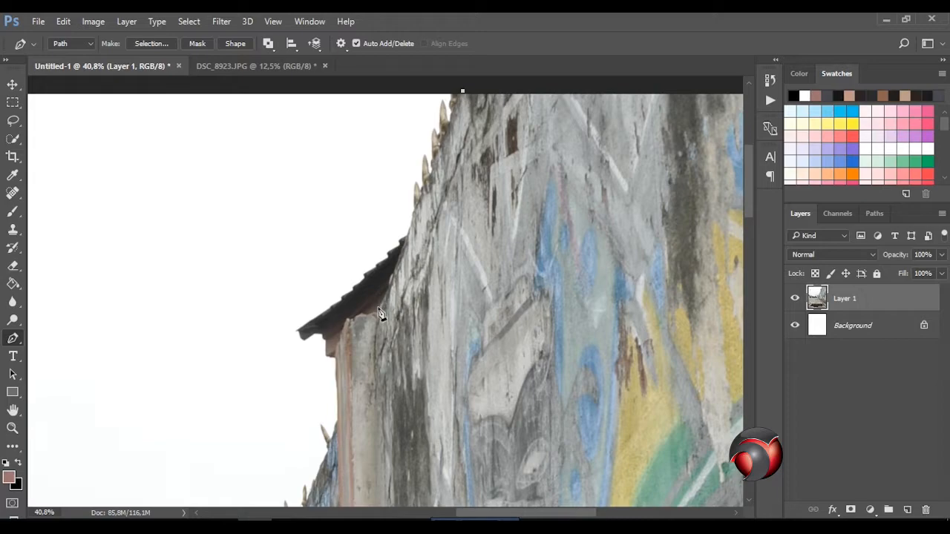
scroll(344, 319, "up", 3)
left_click(332, 362)
scroll(332, 323, "down", 4)
left_click(335, 254)
left_click(324, 282)
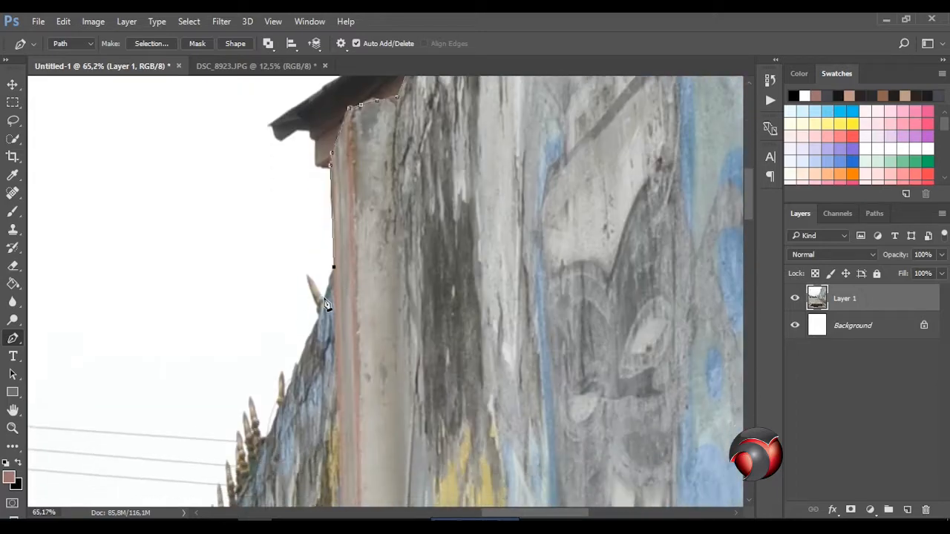
Step: Continue the Pen path along the sloping top of the painted wall, leaving out the spikes, to the next pillar
scroll(320, 301, "up", 2)
left_click(301, 271)
left_click(289, 298)
scroll(279, 325, "down", 3)
left_click(263, 244)
left_click(234, 336)
scroll(235, 337, "down", 5)
scroll(297, 304, "left", 5)
left_click(366, 271)
left_click(262, 365)
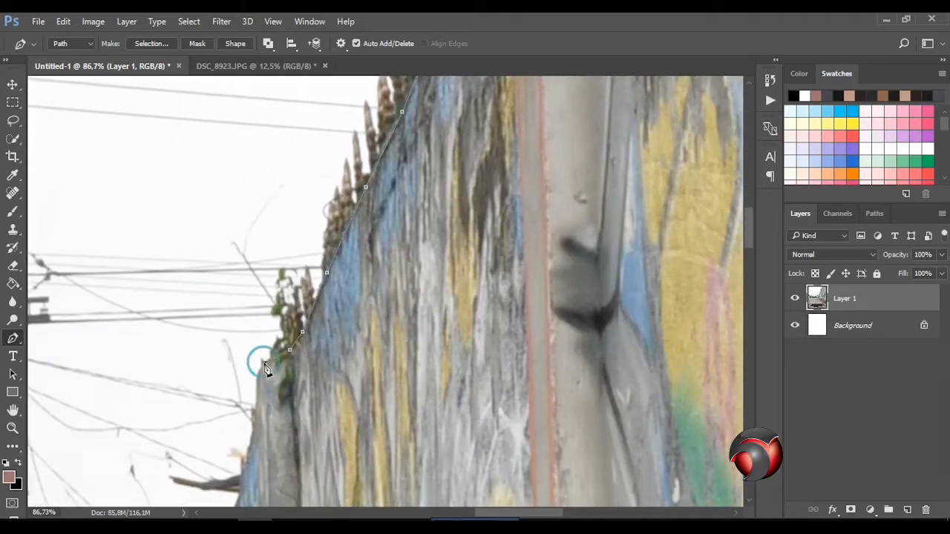
Step: Extend the Pen path down the wall's edge past the protruding branches to where it meets the brick house
left_click(244, 361)
scroll(245, 361, "down", 3)
left_click(242, 290)
left_click(242, 303)
scroll(238, 318, "down", 2)
left_click(212, 318)
scroll(199, 360, "left", 5)
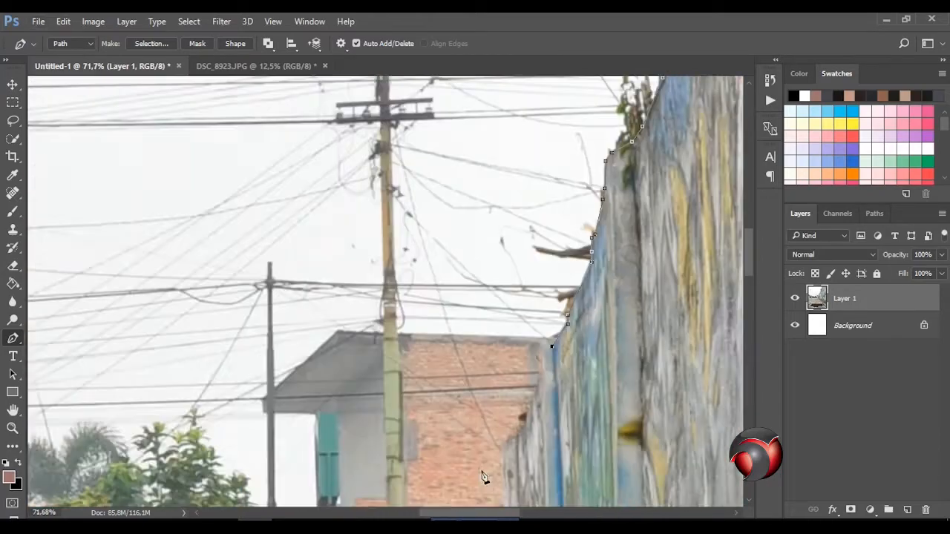
Step: Trace the far end of the painted wall with the Pen path down to the road
scroll(482, 474, "up", 5)
left_click(518, 325)
left_click(508, 350)
scroll(499, 356, "down", 4)
left_click(473, 227)
scroll(471, 250, "down", 8)
scroll(486, 466, "down", 3)
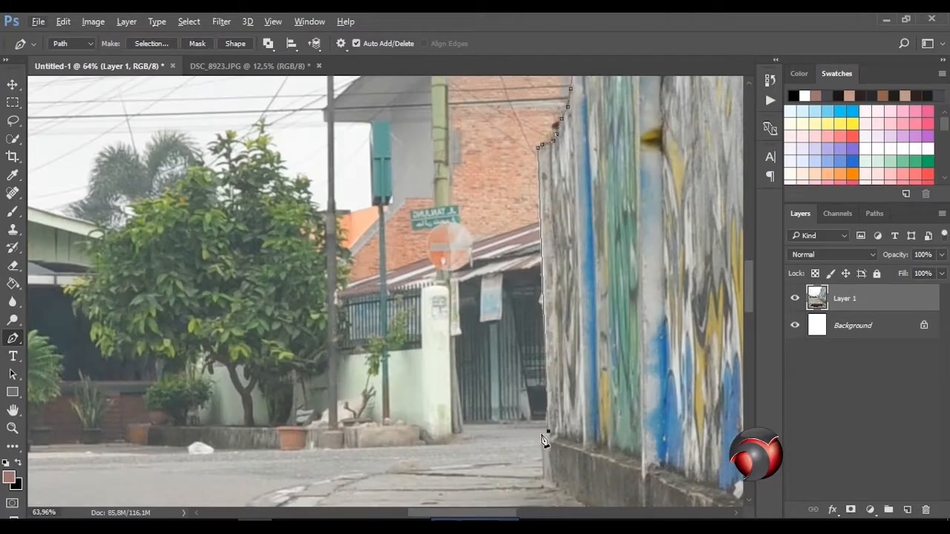
left_click(543, 440)
Step: Run the Pen path along the road's far edge, past the parked car and lamp post, to the photo's left edge
scroll(542, 441, "down", 10)
left_click(219, 467)
left_click_drag(450, 519, 374, 509)
scroll(220, 472, "up", 8)
left_click(192, 456)
scroll(199, 474, "down", 5)
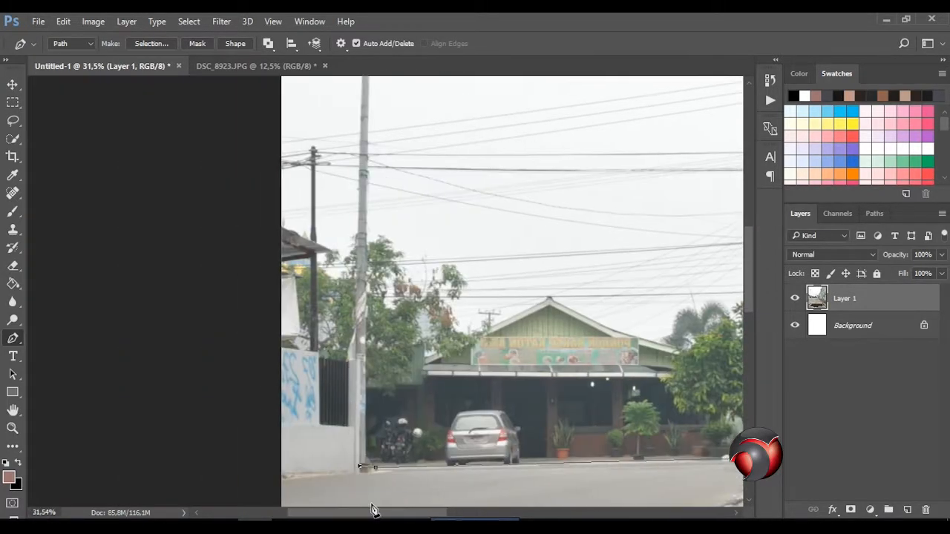
scroll(373, 483, "up", 5)
left_click(361, 402)
Step: Close the Pen path around the sky and turn it into a new selection with a 1-pixel feather
scroll(246, 421, "down", 6)
left_click(165, 85)
left_click(473, 88)
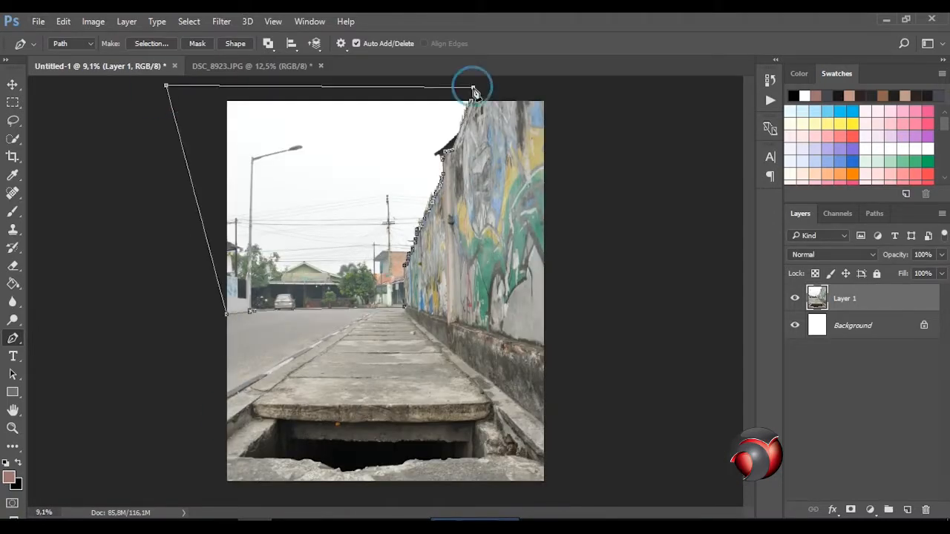
right_click(366, 179)
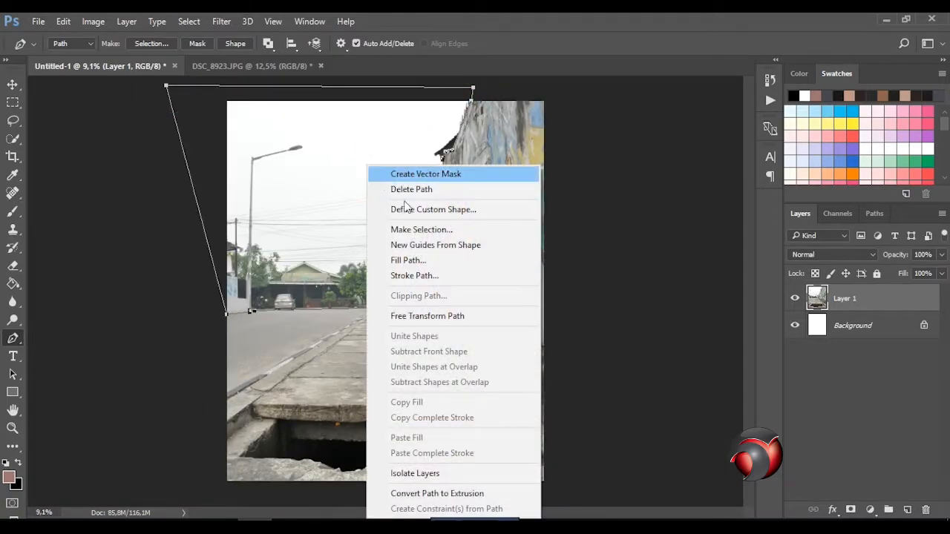
left_click(431, 228)
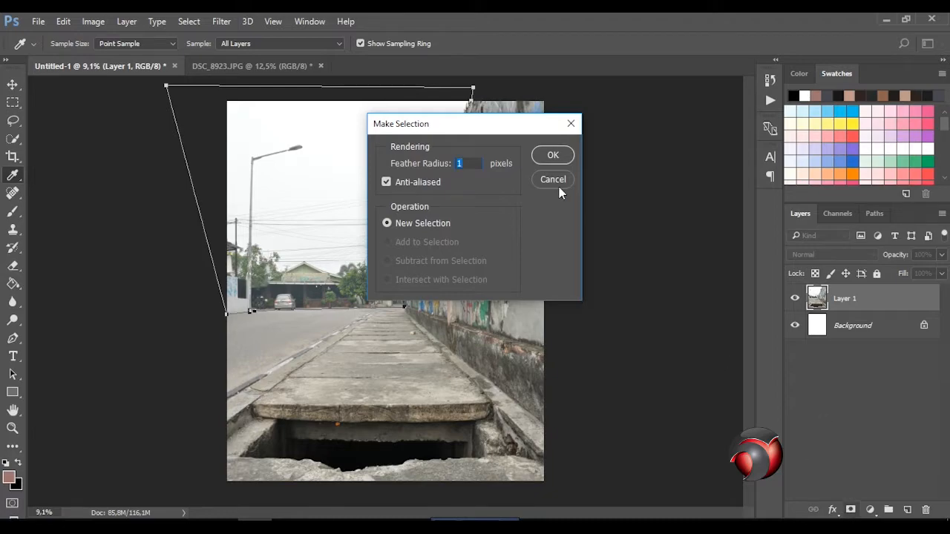
left_click(553, 155)
Step: Invert the selection and add it as a layer mask on Layer 1 to hide the sky and houses
left_click(191, 23)
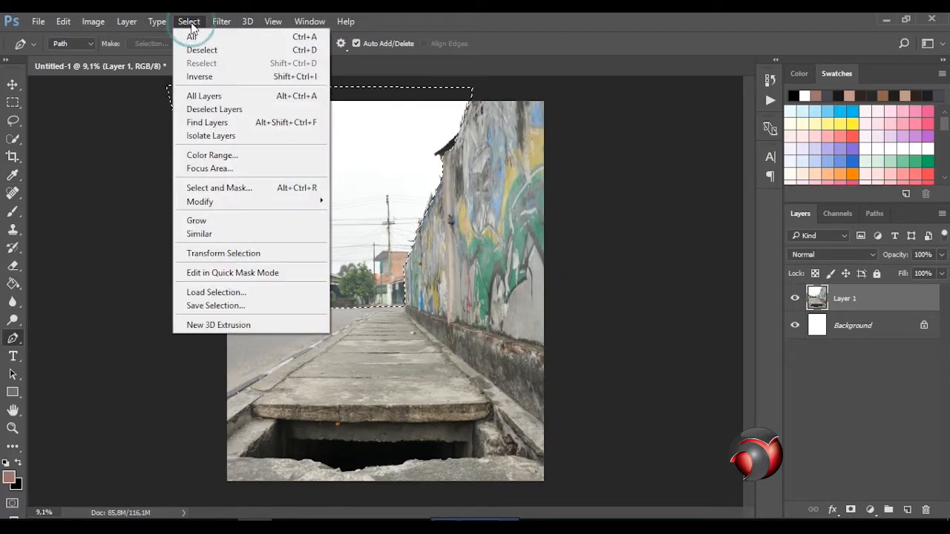
left_click(199, 76)
left_click(851, 510)
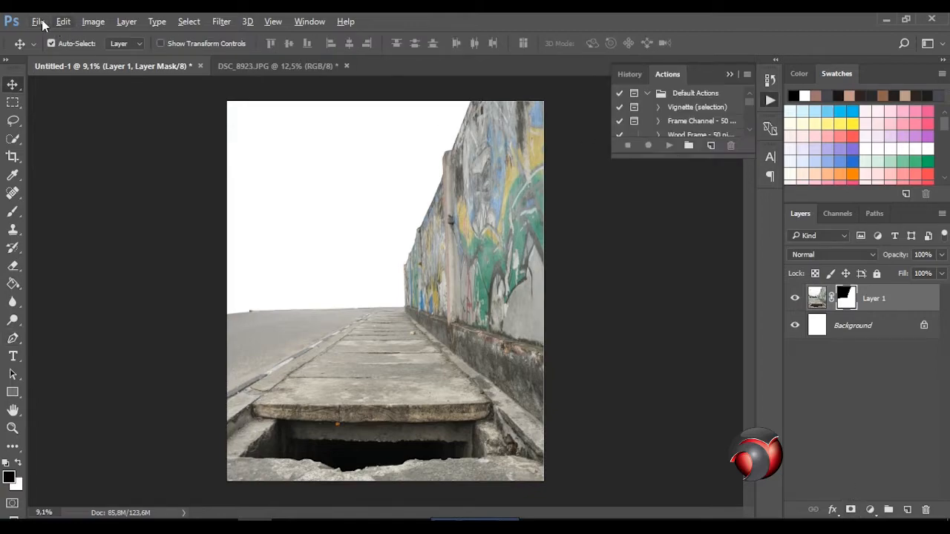
Step: Open the photo DSC_8880 and duplicate its Background layer
left_click(37, 21)
left_click(52, 47)
left_click(418, 197)
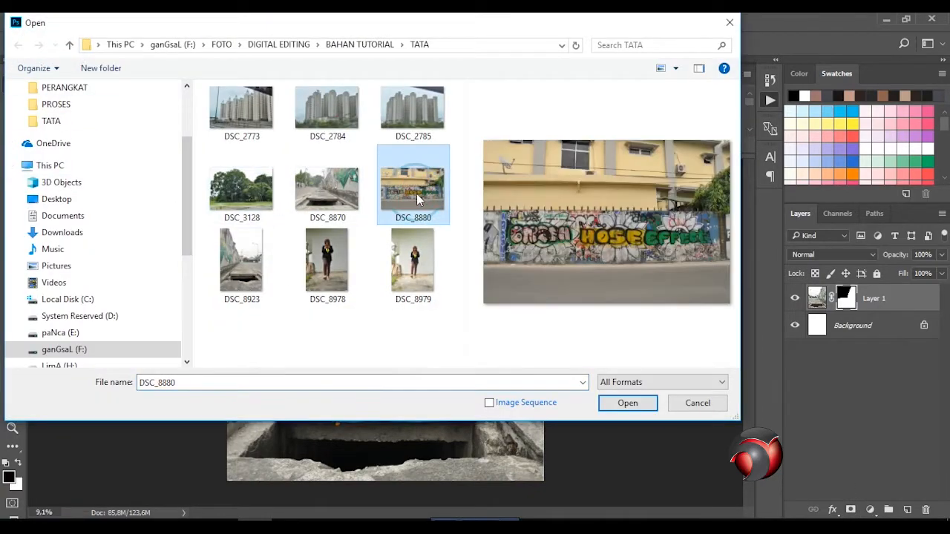
left_click(627, 403)
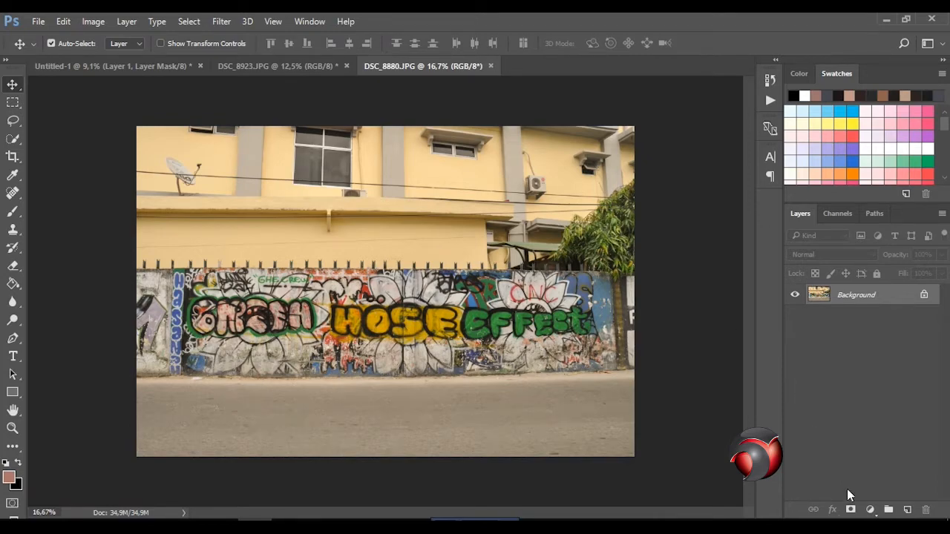
left_click_drag(859, 296, 907, 510)
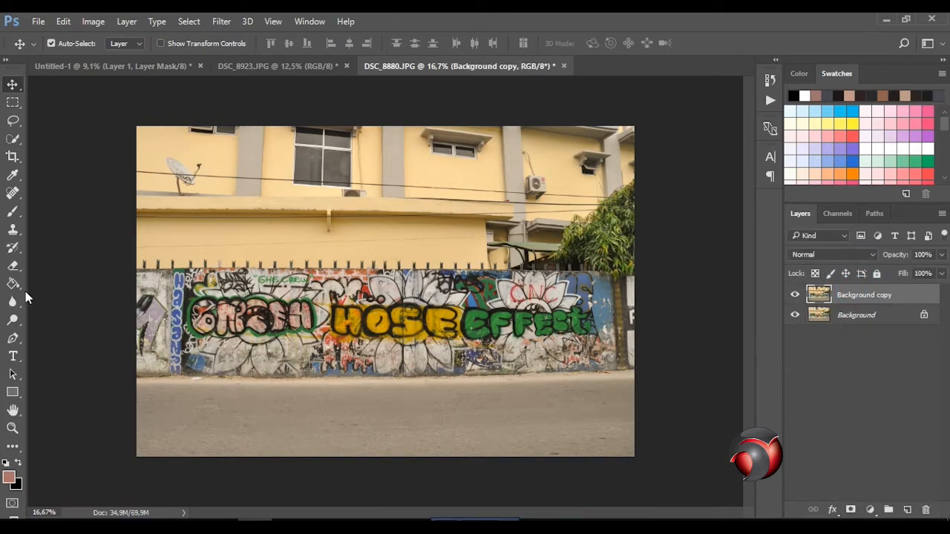
Step: Trace a Pen path along the top edge of the graffiti wall across the full width of the photo
left_click(14, 340)
scroll(149, 273, "up", 5)
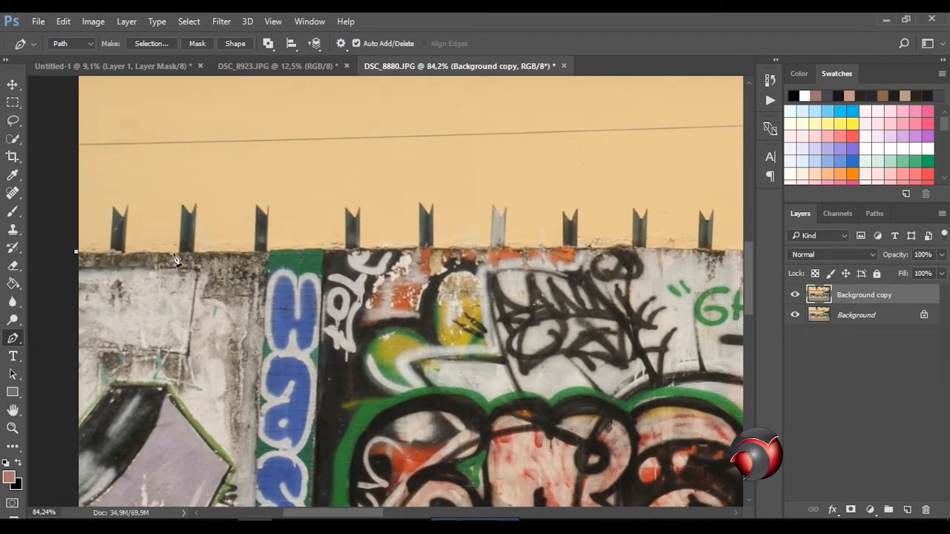
left_click_drag(690, 252, 228, 259)
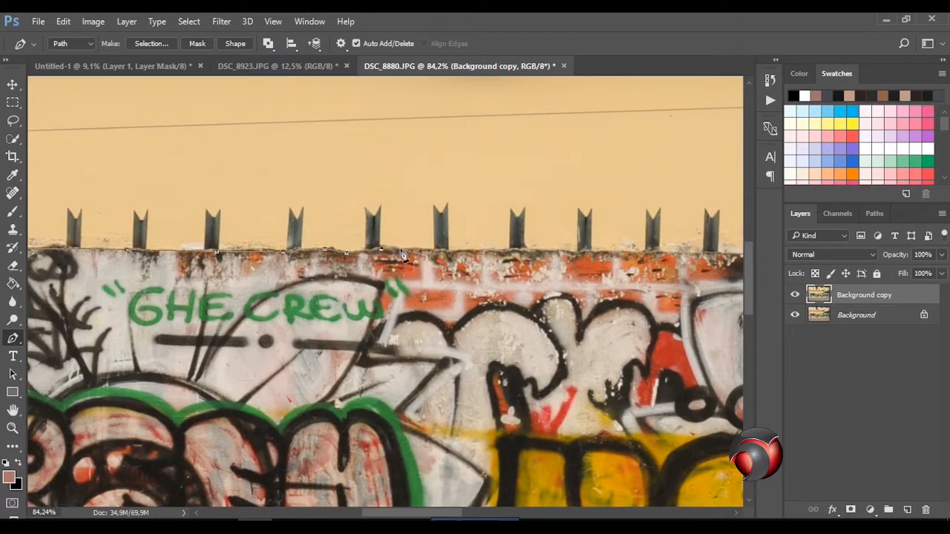
left_click_drag(629, 265, 396, 262)
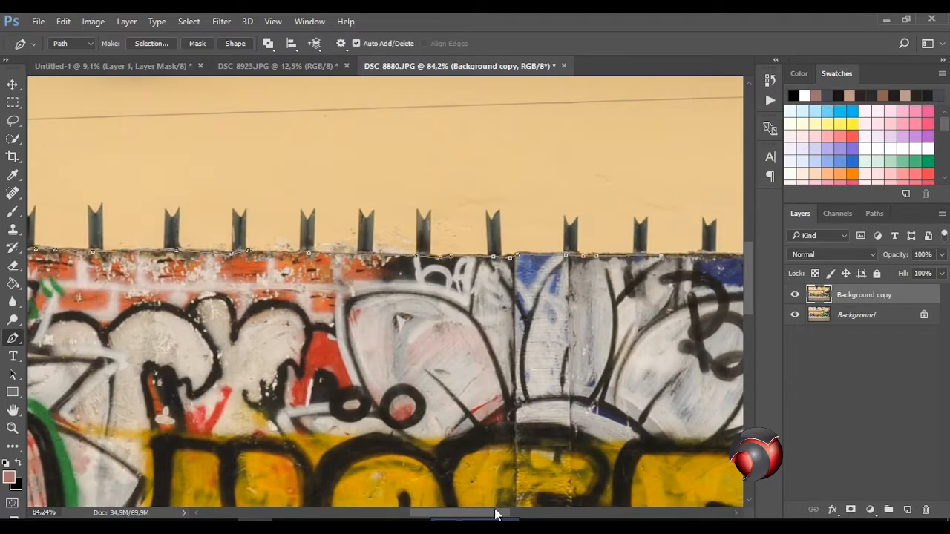
left_click_drag(713, 260, 281, 261)
left_click_drag(694, 260, 346, 321)
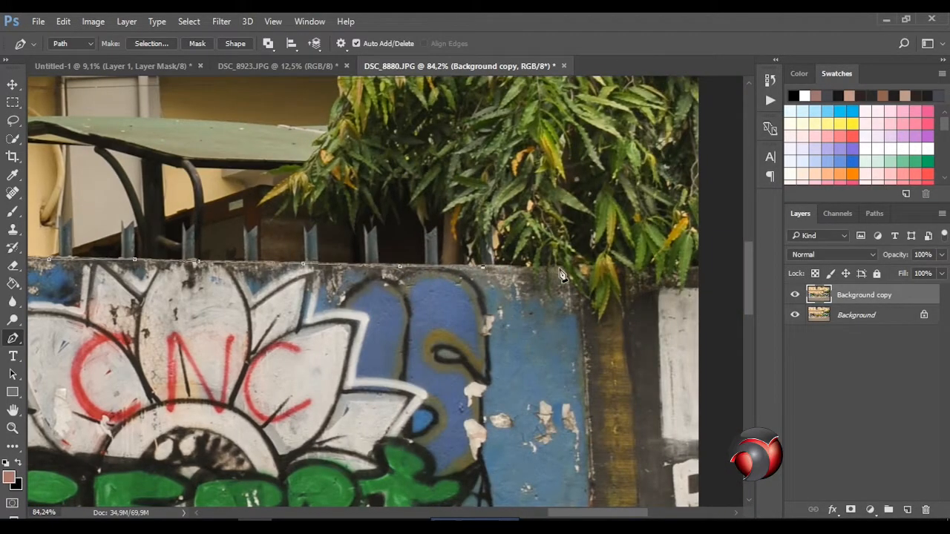
Step: Close the Pen path around the building above the graffiti wall and convert it into a selection
key("ctrl+0")
left_click(689, 110)
left_click(111, 108)
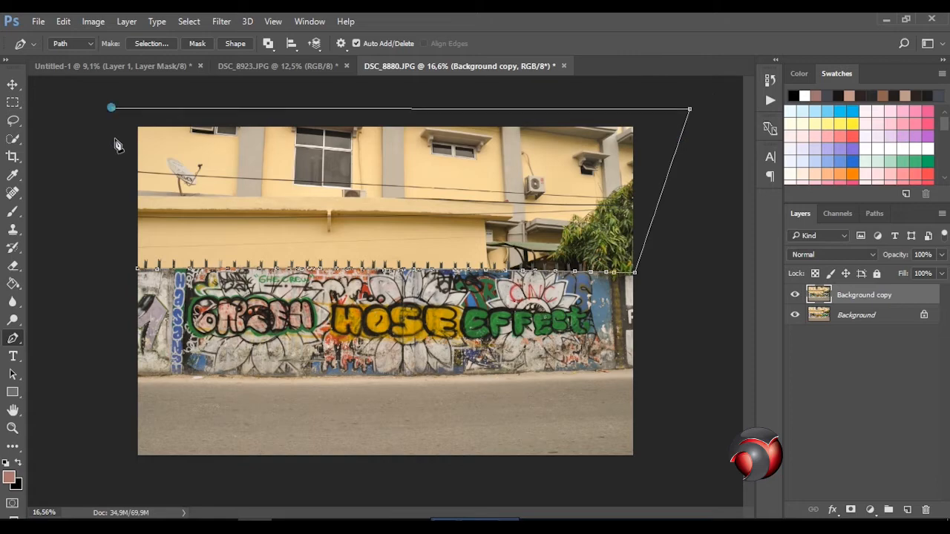
left_click(137, 271)
right_click(223, 165)
left_click(272, 232)
left_click(547, 153)
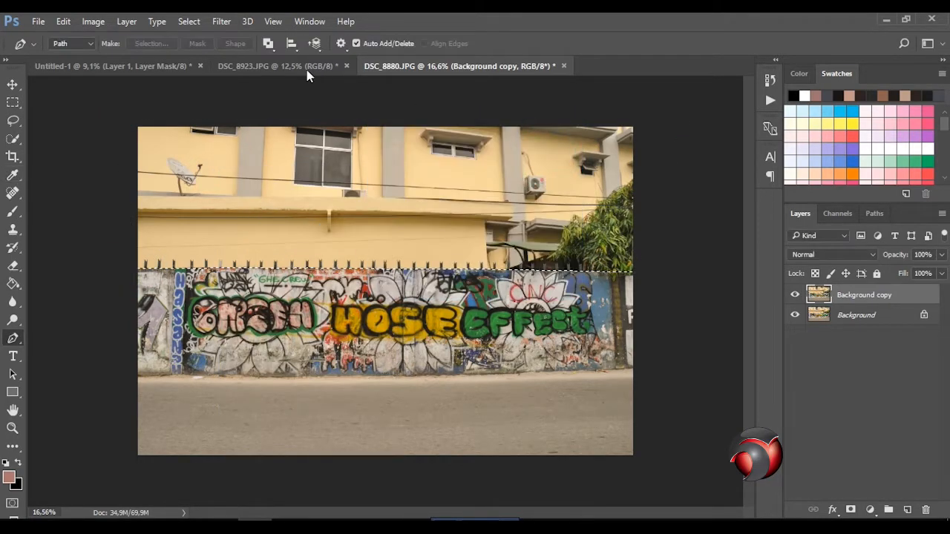
Step: Invert the selection, mask the Background copy layer with it, and check the cutout with the Background layer hidden
left_click(189, 21)
left_click(201, 76)
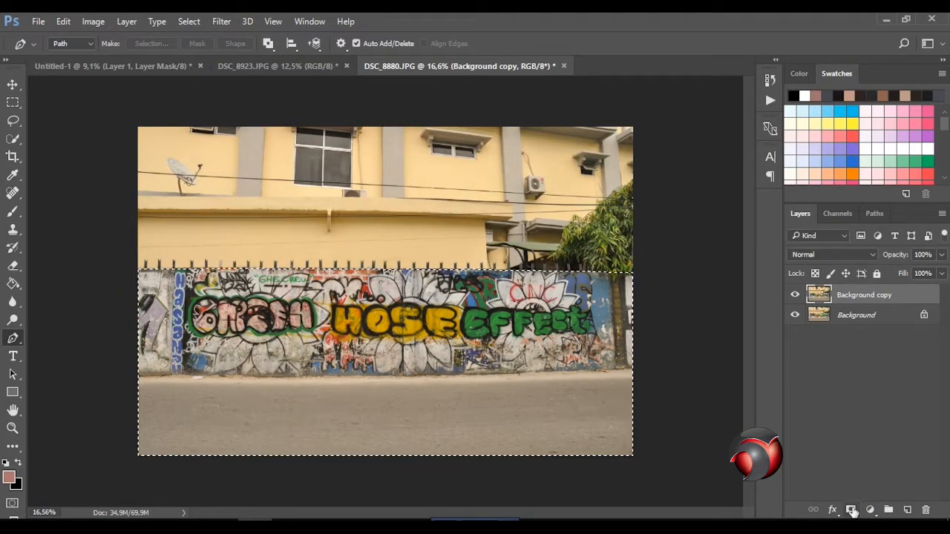
left_click(852, 509)
left_click(795, 315)
left_click(795, 314)
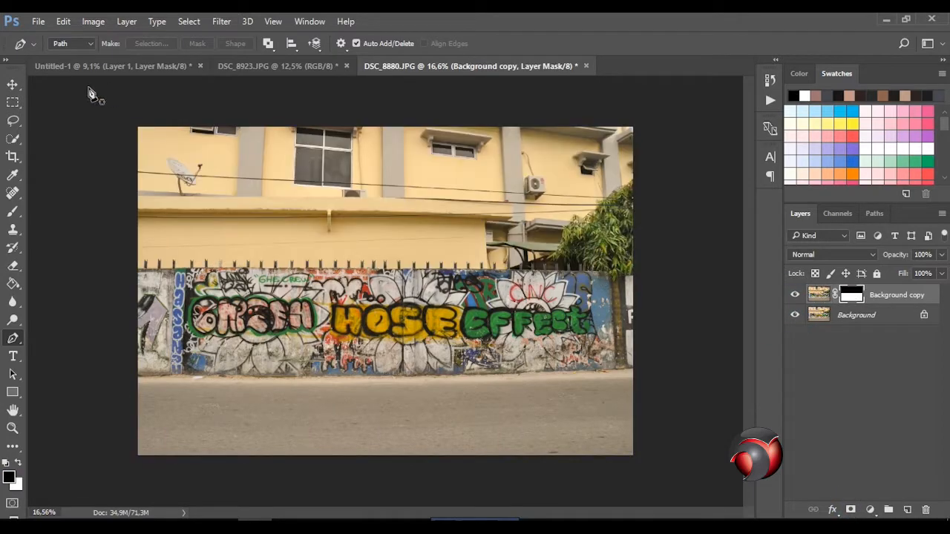
Step: Bring the masked graffiti wall into the Untitled-1 document and place its layer below Layer 1
left_click(12, 84)
mouse_move(283, 253)
left_mouse_down()
mouse_move(187, 79)
mouse_move(156, 67)
mouse_move(278, 236)
left_mouse_up()
left_click_drag(868, 297, 898, 328)
scroll(356, 285, "up", 2)
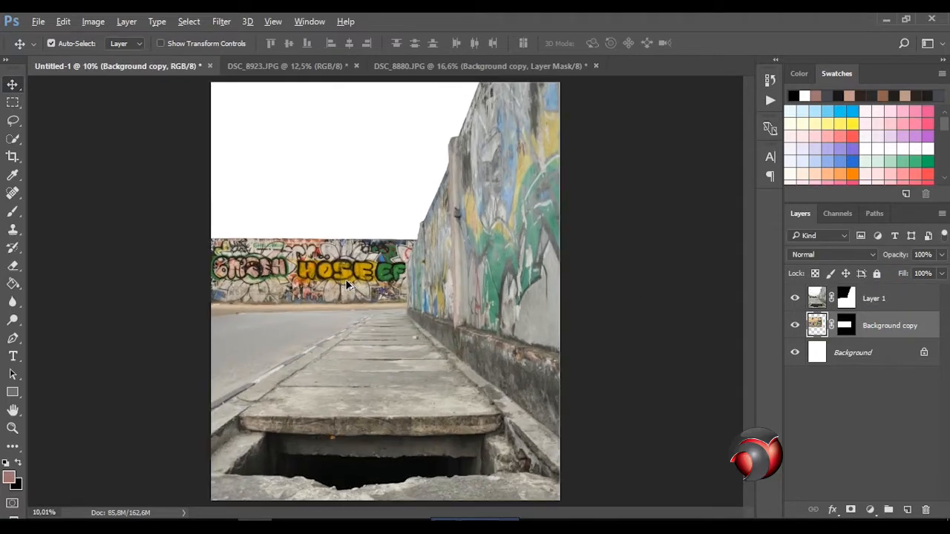
Step: Scale the graffiti wall to about 86%, rotate it -1°, and position it behind the far edge of the road
key("ctrl+t")
left_click_drag(479, 153, 456, 163)
mouse_move(386, 278)
left_mouse_down()
mouse_move(391, 296)
mouse_move(382, 296)
left_mouse_up()
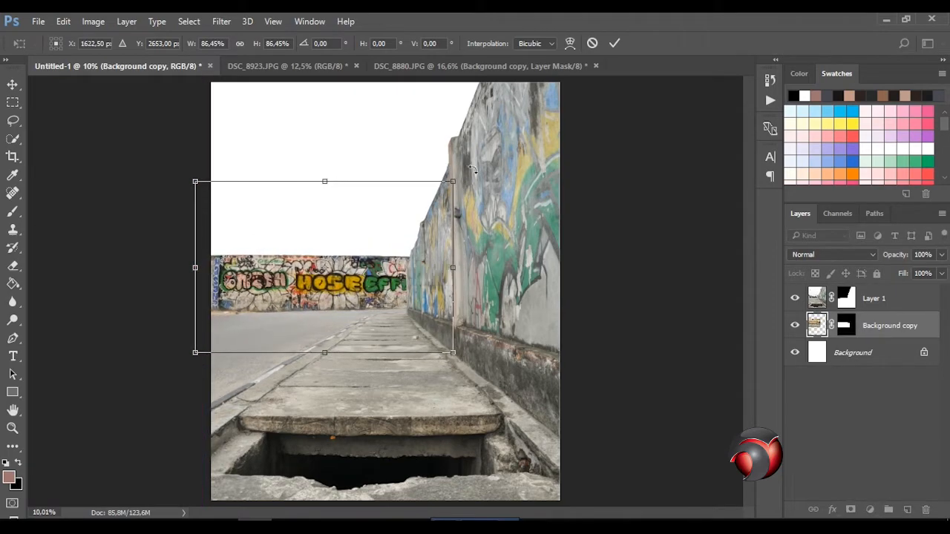
left_click_drag(470, 169, 469, 166)
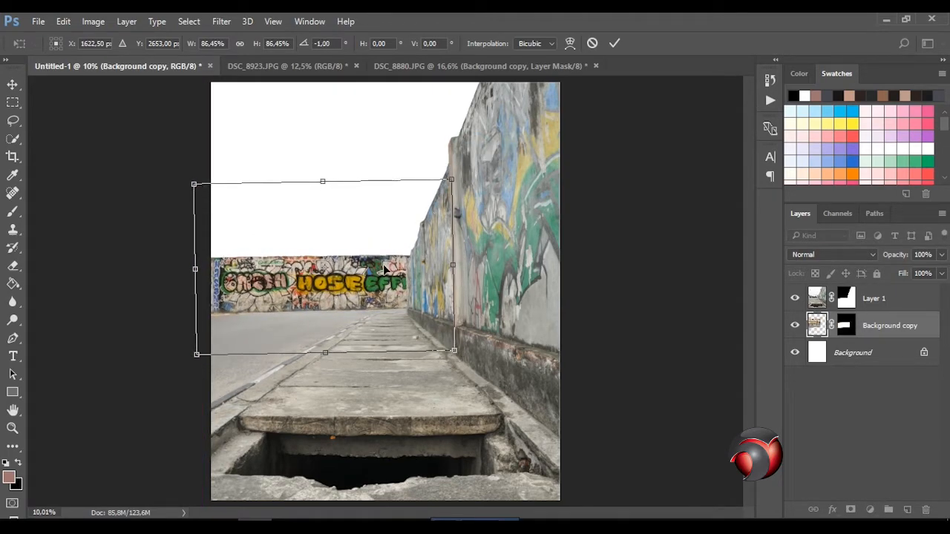
left_click_drag(384, 268, 376, 268)
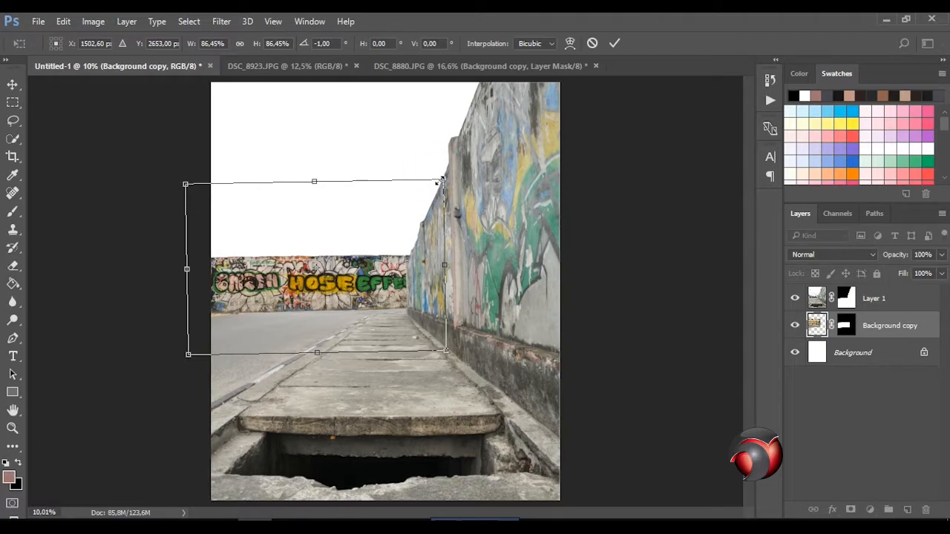
Step: Reduce the graffiti wall further to about 79%, shift it slightly left, and apply the transform
left_click_drag(441, 180, 436, 186)
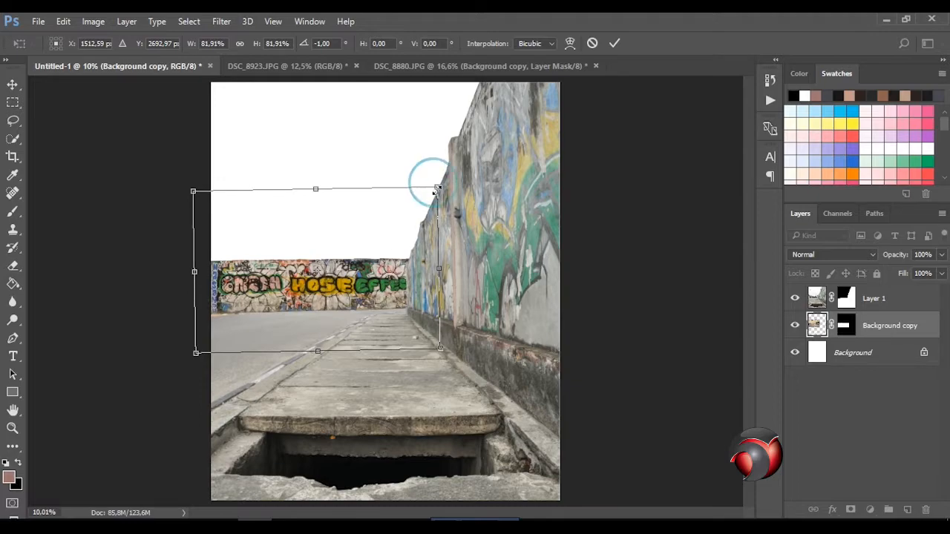
left_click_drag(434, 192, 432, 195)
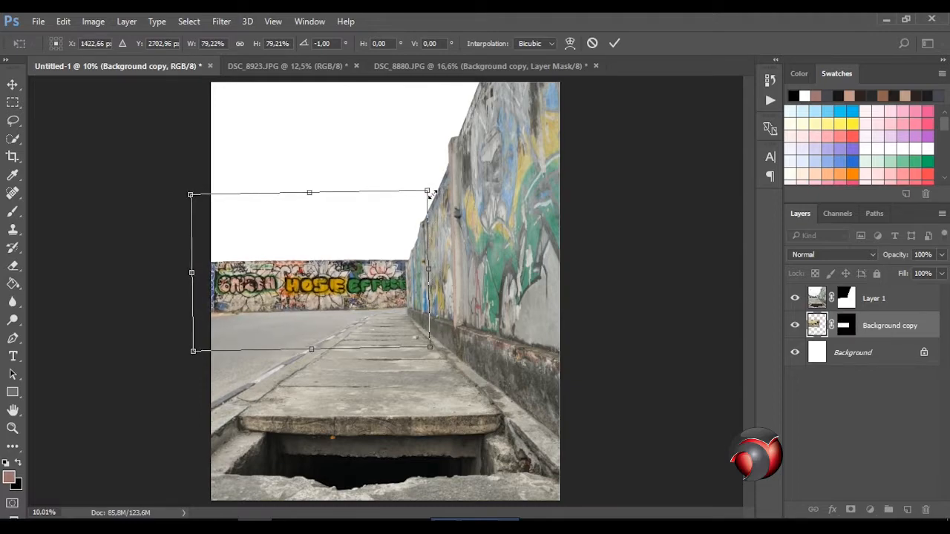
key("Return")
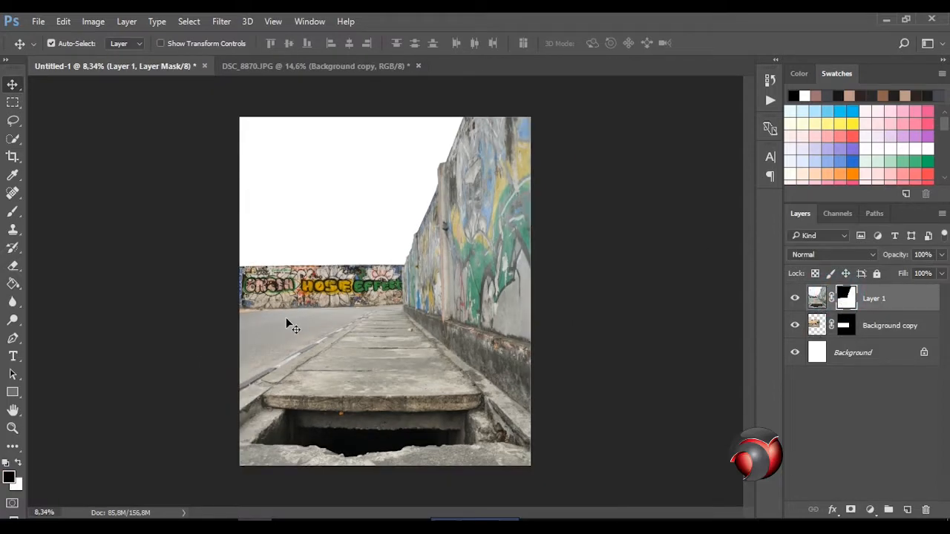
Step: Paint white on Layer 1's mask with a soft brush at the far left end of the road to restore the hidden wall and fence
scroll(225, 338, "up", 5)
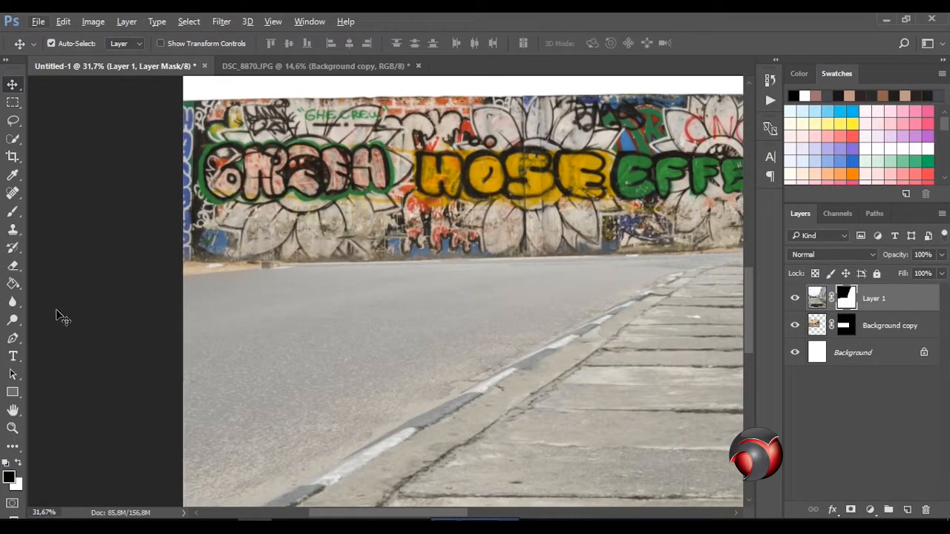
left_click(8, 216)
scroll(174, 219, "up", 2)
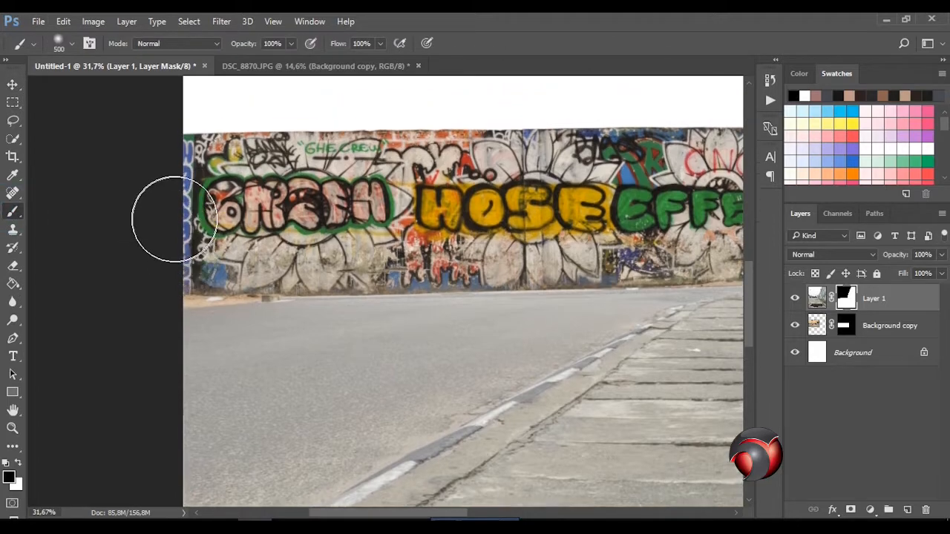
key("x")
mouse_move(174, 186)
left_mouse_down()
mouse_move(209, 270)
mouse_move(253, 217)
mouse_move(262, 233)
mouse_move(192, 305)
mouse_move(234, 185)
mouse_move(181, 271)
mouse_move(194, 240)
mouse_move(274, 267)
left_mouse_up()
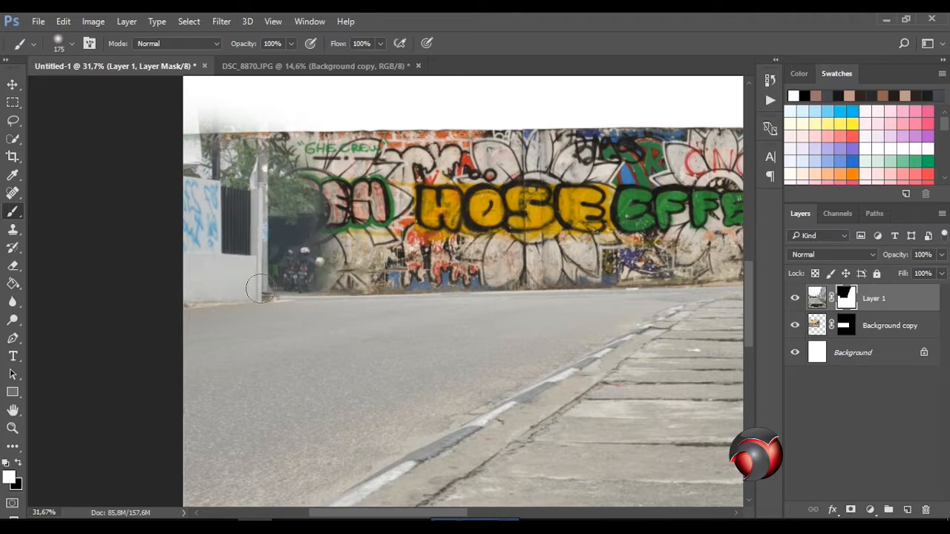
Step: Trace a pen path along the top of the white wall and fence, down the post, and onto the road's far edge
left_click(13, 338)
scroll(119, 226, "up", 5)
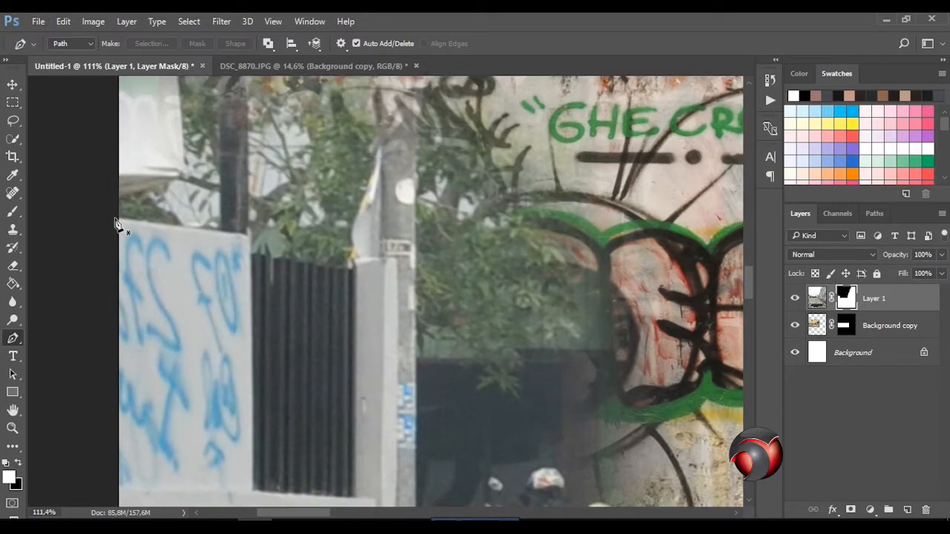
left_click(249, 253)
scroll(260, 261, "up", 3)
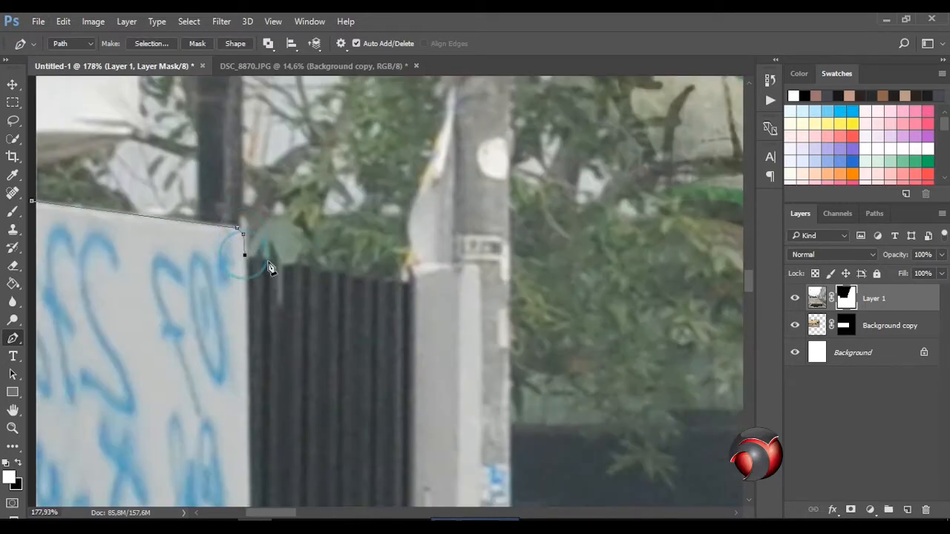
left_click(479, 286)
scroll(481, 297, "down", 6)
left_click(479, 200)
left_click(474, 382)
scroll(476, 380, "down", 3)
left_click(475, 357)
left_click(571, 362)
scroll(570, 367, "down", 5)
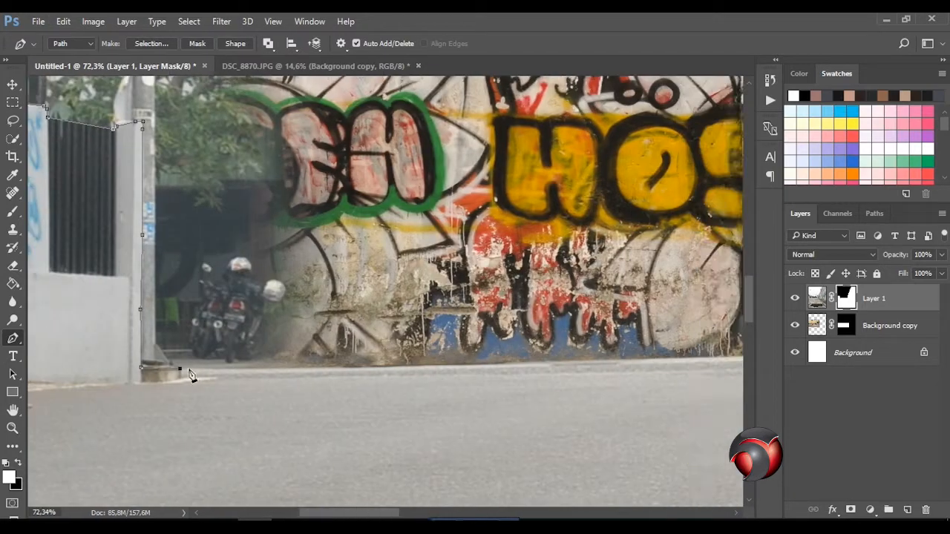
Step: Close the path around the trees, motorbikes and empty sky, and convert it to a new selection with a 1-pixel feather
left_click(578, 362)
scroll(578, 362, "down", 8)
left_click(586, 193)
left_click(399, 179)
left_click(432, 297)
right_click(462, 244)
left_click(505, 227)
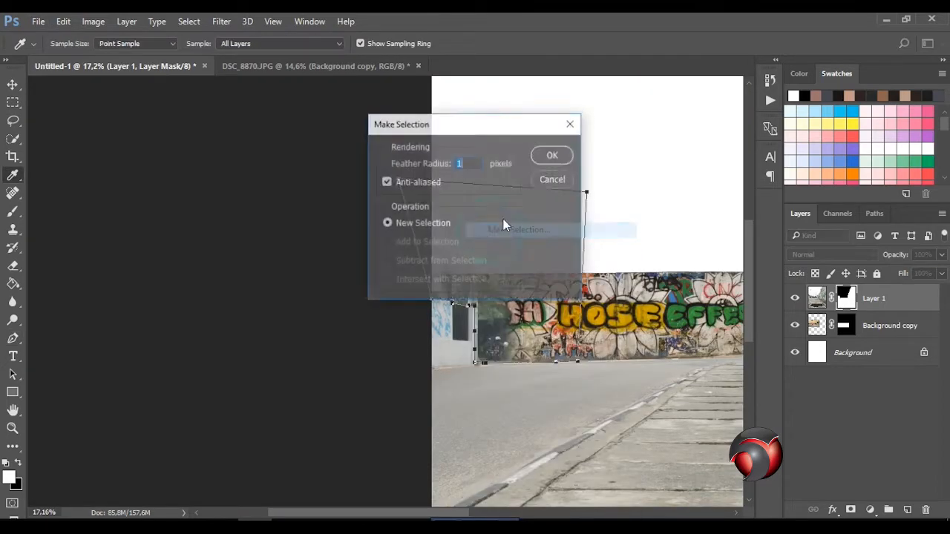
key("Return")
Step: Paint black on Layer 1's mask inside the selection with a hard 900 px brush to hide the trees and motorbikes, and deselect
left_click(12, 211)
left_click(59, 43)
left_click(51, 178)
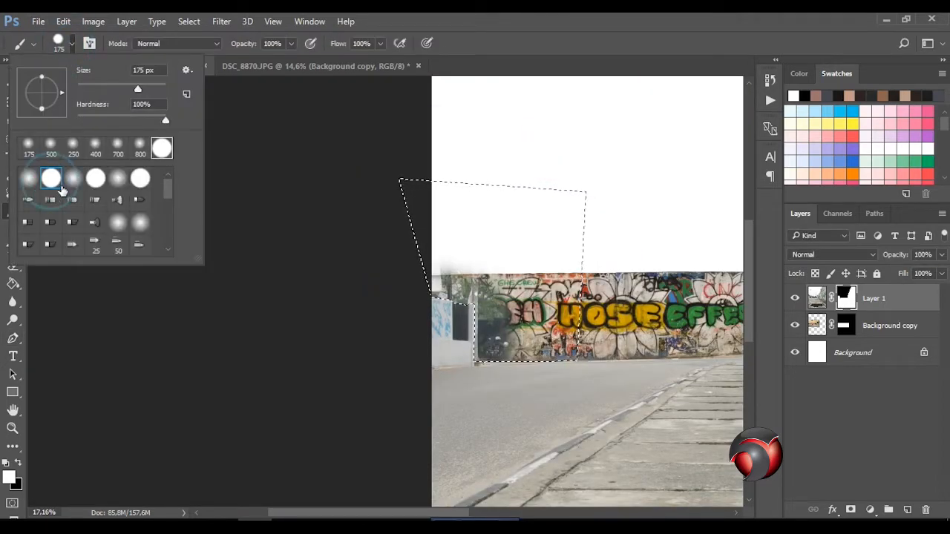
left_click(514, 230)
key("x")
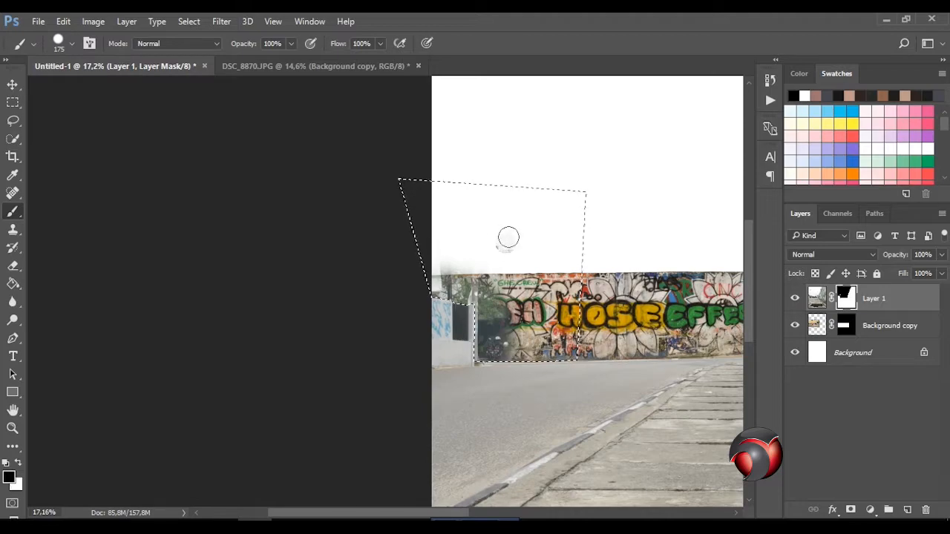
key("bracketright")
key("bracketright")
key("bracketright")
key("bracketright")
key("bracketright")
key("bracketright")
key("bracketright")
key("bracketright")
key("bracketright")
key("bracketright")
key("bracketright")
key("bracketright")
key("bracketright")
key("bracketright")
key("bracketright")
mouse_move(505, 240)
left_mouse_down()
mouse_move(476, 282)
mouse_move(564, 337)
mouse_move(500, 345)
mouse_move(441, 291)
mouse_move(451, 326)
mouse_move(543, 334)
mouse_move(432, 315)
left_mouse_up()
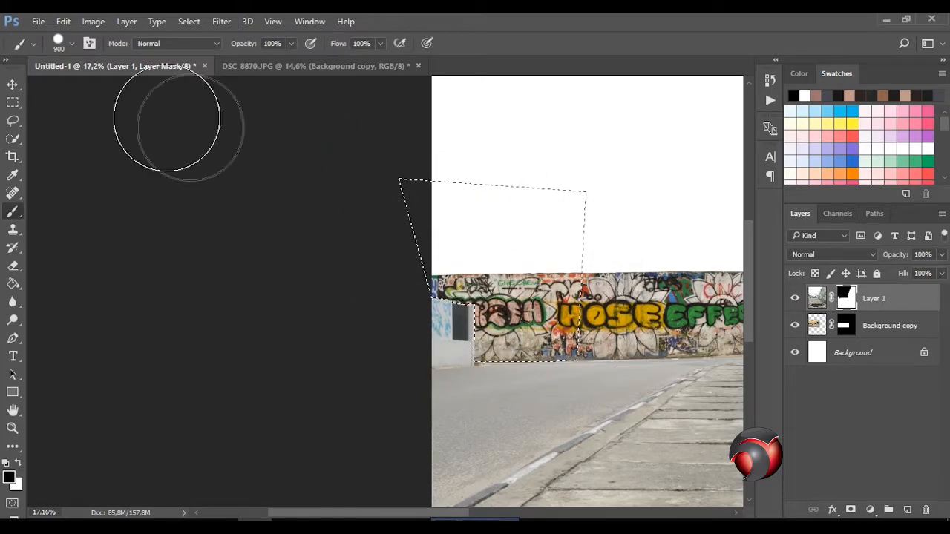
left_click(14, 84)
key("ctrl+d")
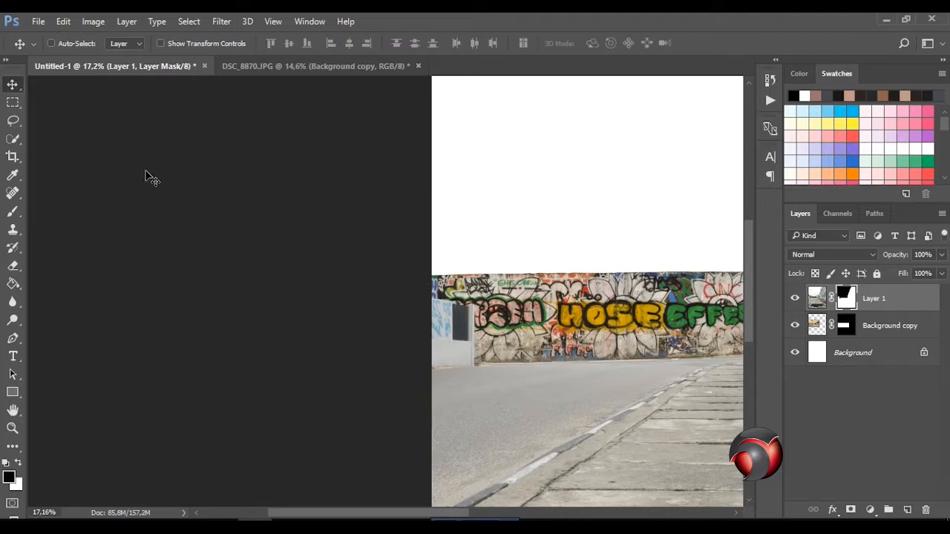
Step: Slightly adjust the perspective of the graffiti wall on the Background copy layer from its upper-left corner and apply the transform
key("ctrl+0")
scroll(236, 302, "down", 5)
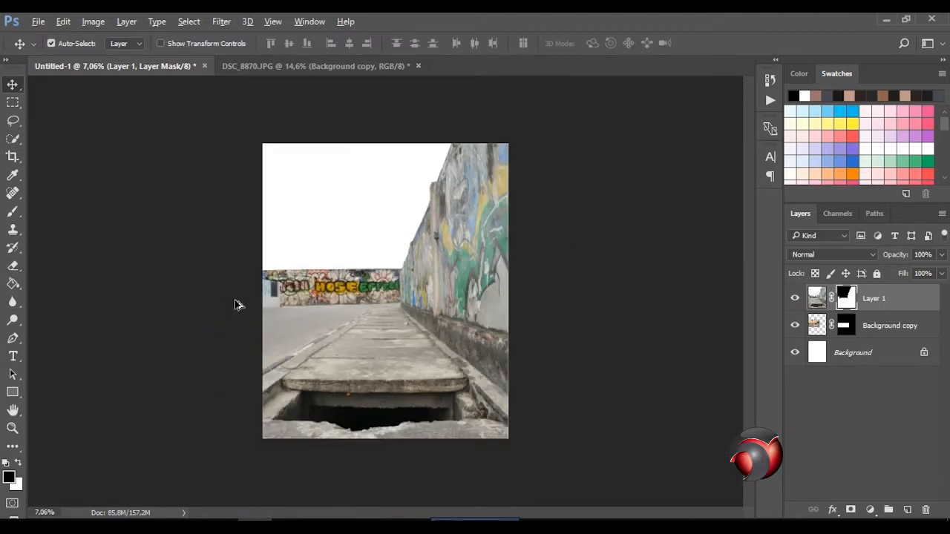
scroll(267, 286, "up", 4)
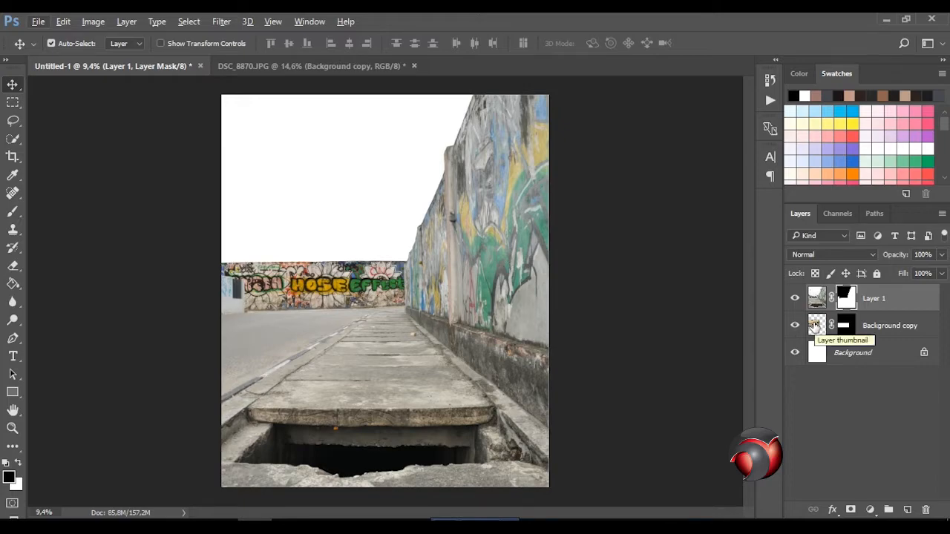
left_click(816, 327)
scroll(361, 277, "down", 1)
key("ctrl+t")
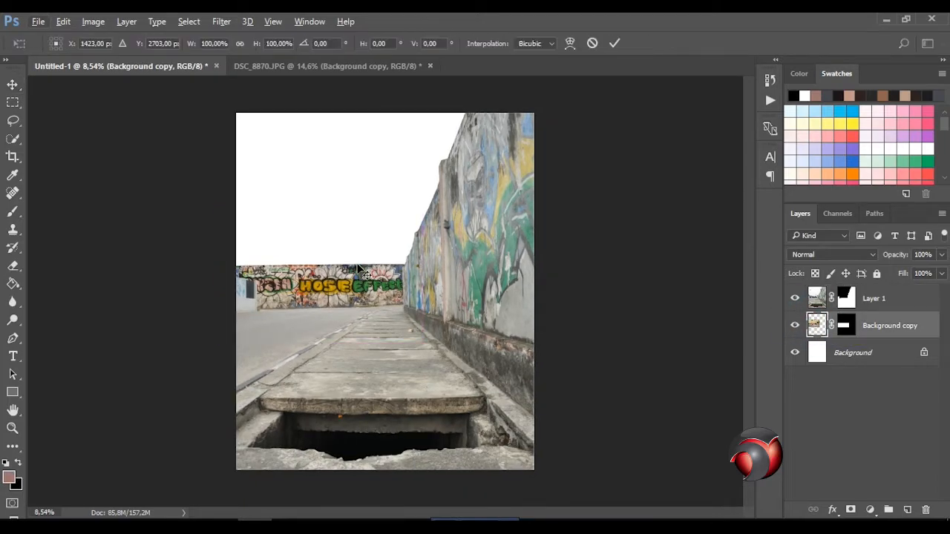
left_click(64, 22)
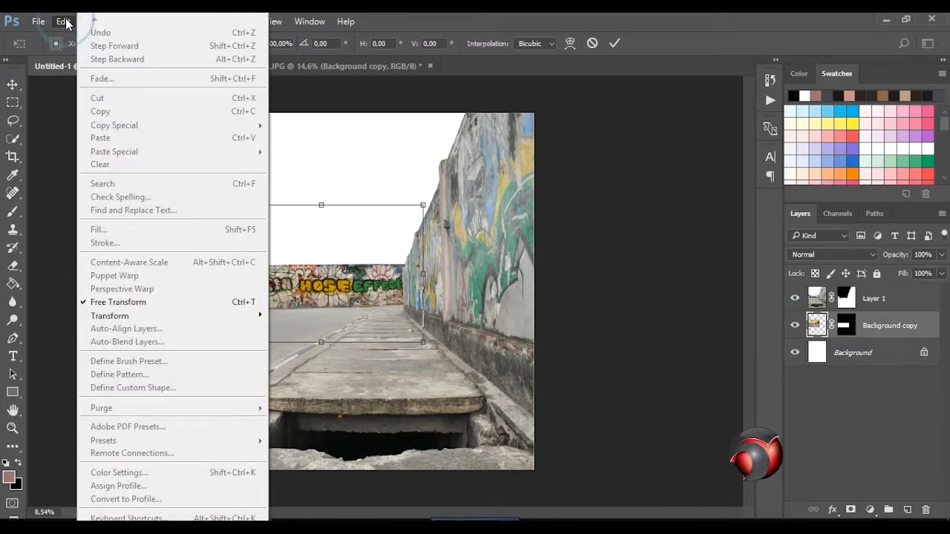
mouse_move(171, 321)
left_click(299, 387)
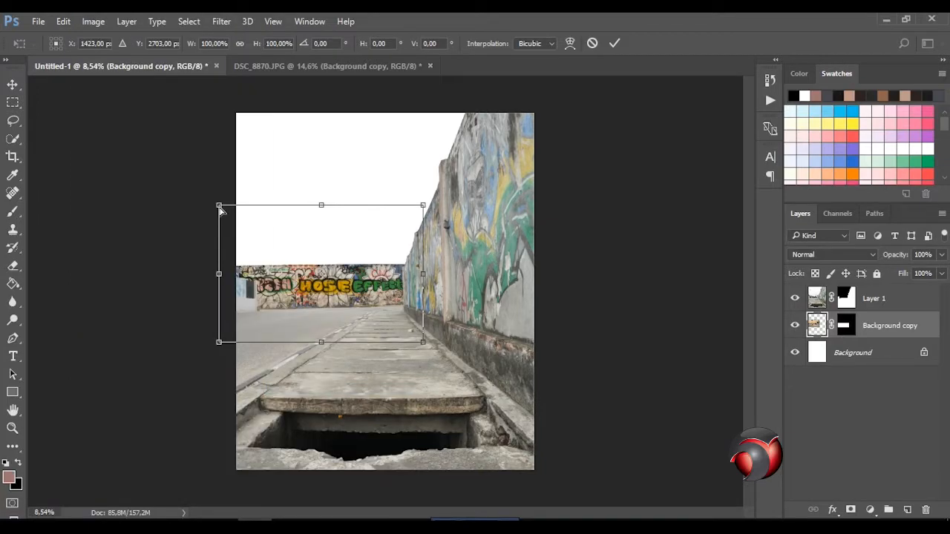
left_click_drag(220, 205, 220, 210)
key("Return")
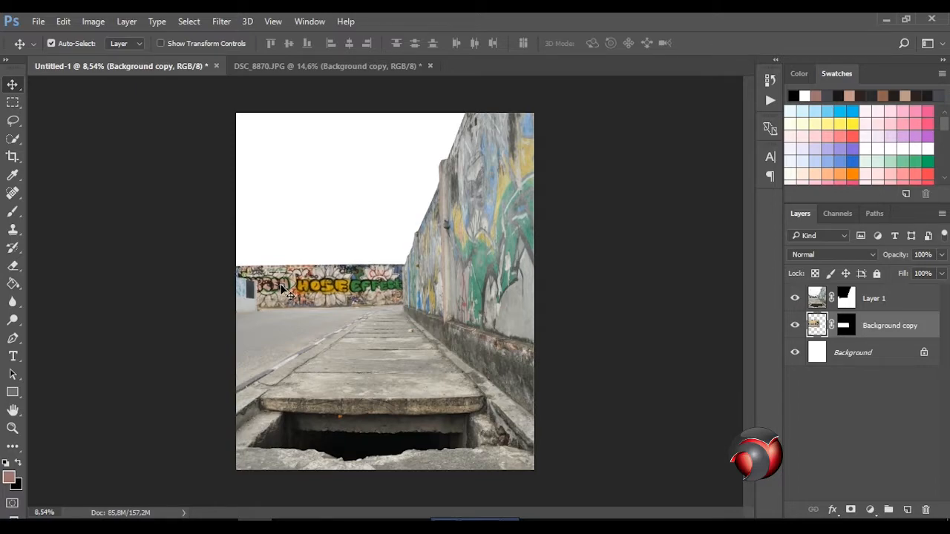
Step: Close the DSC_8870.JPG document without saving its changes
scroll(339, 274, "down", 1)
scroll(340, 265, "up", 2)
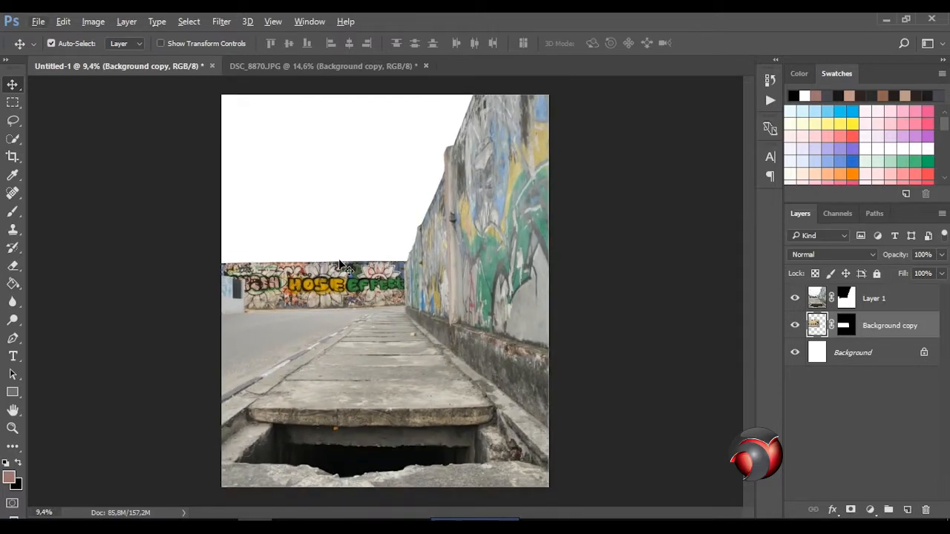
left_click(425, 66)
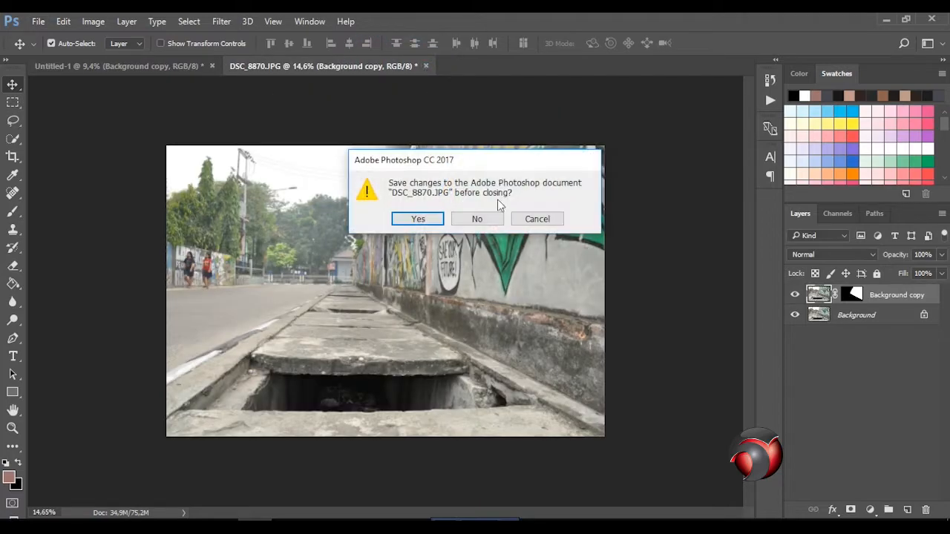
left_click(498, 217)
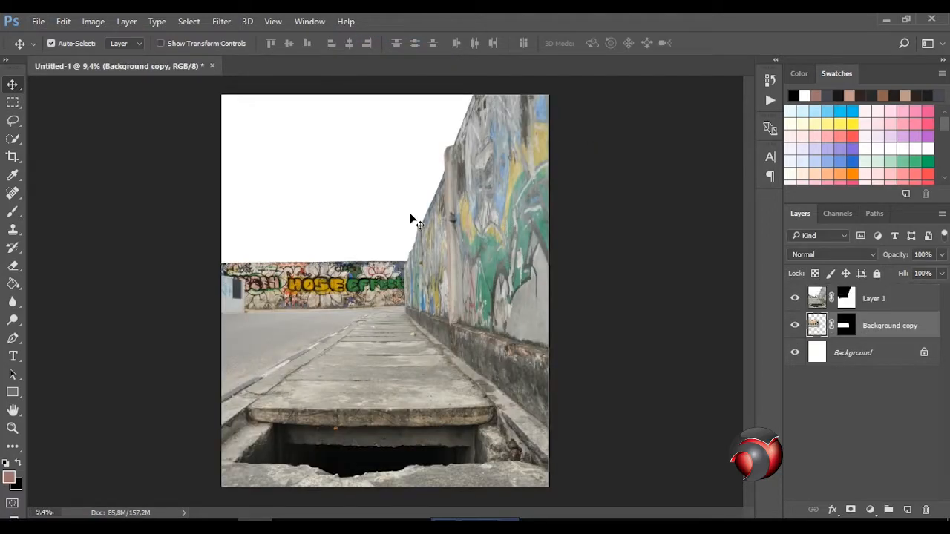
Step: Open the tree photo DSC_3128 and duplicate its Background layer
left_click(38, 21)
left_click(37, 47)
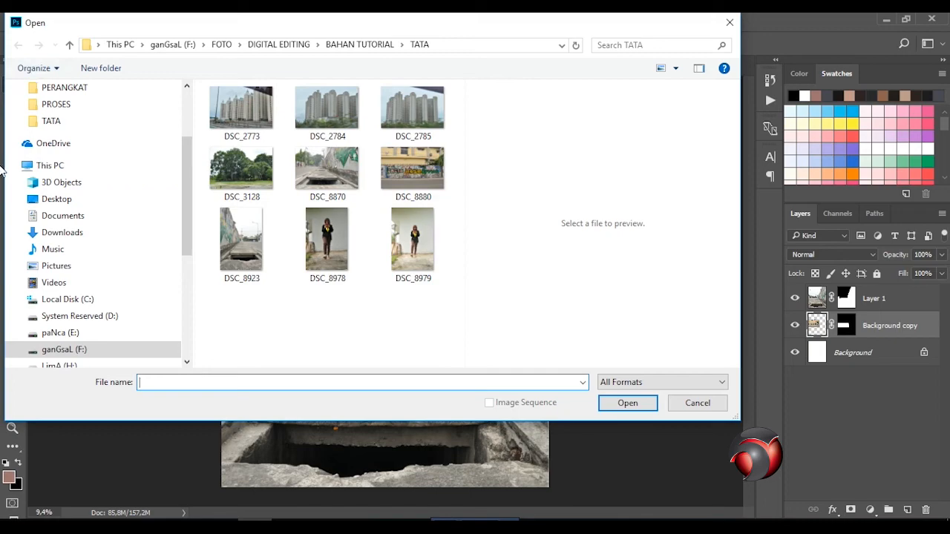
left_click(237, 169)
left_click(626, 403)
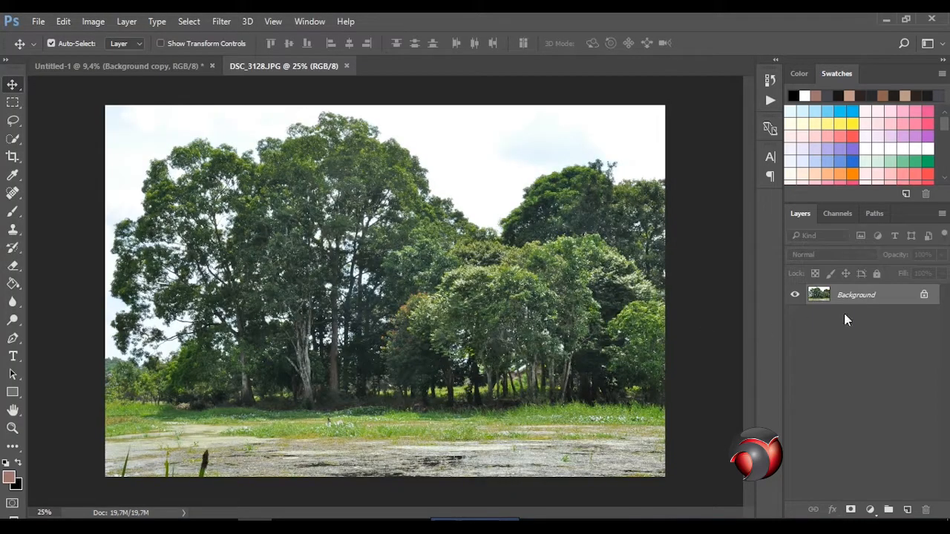
left_click_drag(853, 295, 908, 509)
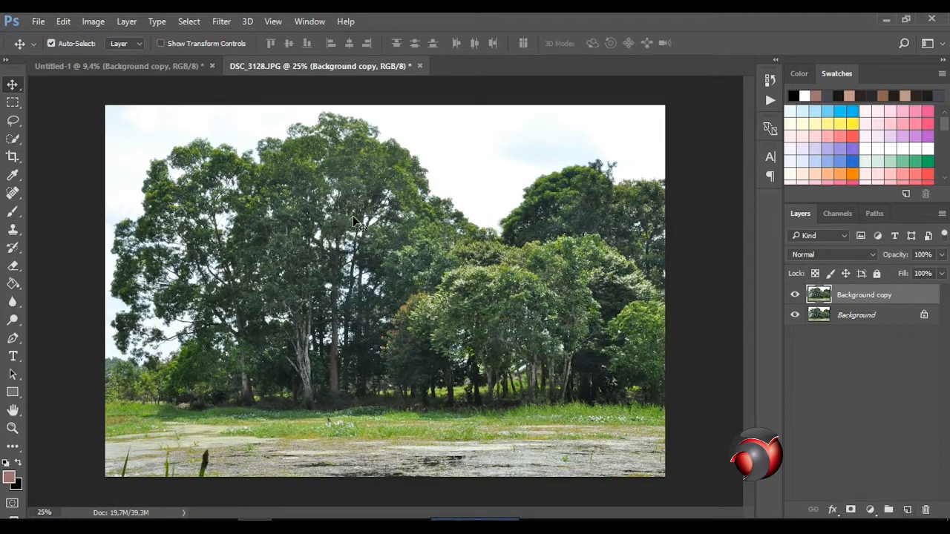
Step: Duplicate the Blue channel and apply Levels to the copy with input black 175 and white 206, adjusting the midtones for a tree silhouette
left_click(835, 215)
left_click(842, 294)
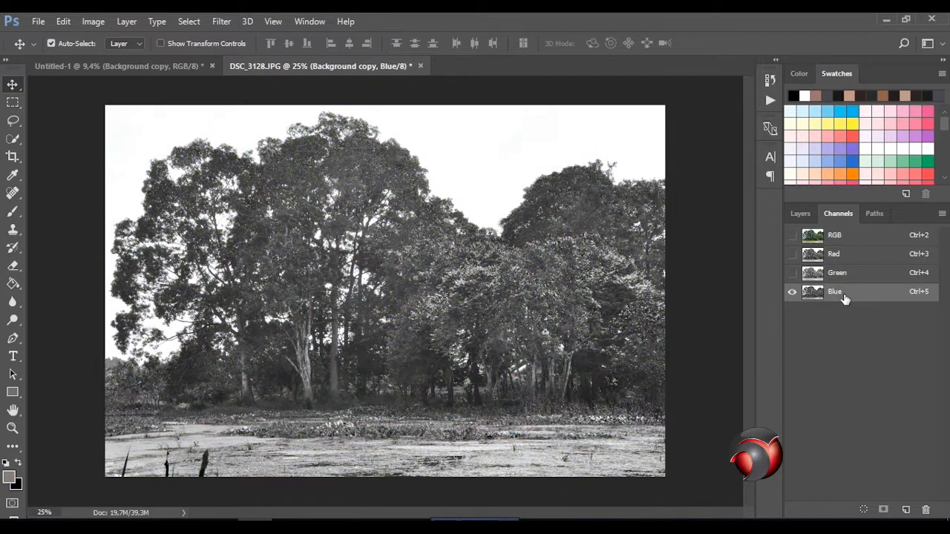
left_click_drag(843, 295, 906, 509)
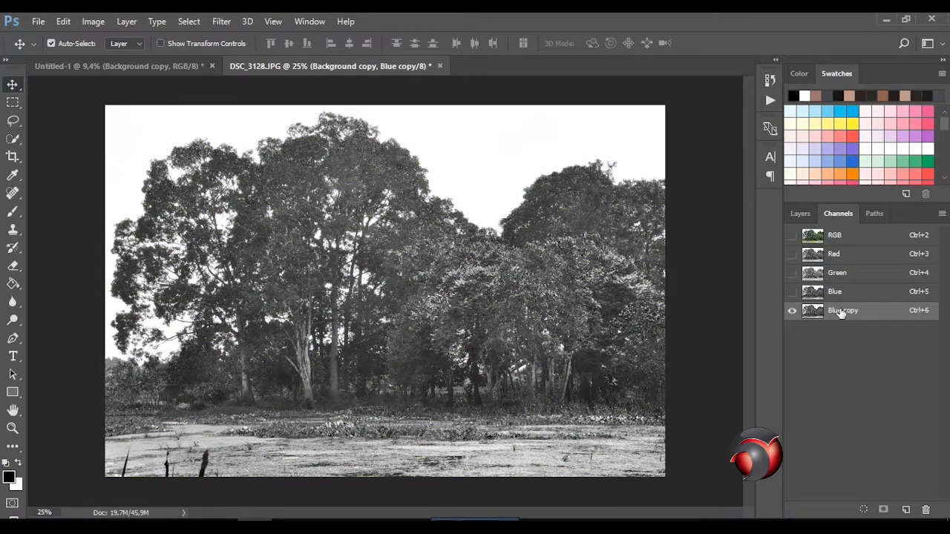
key("ctrl+l")
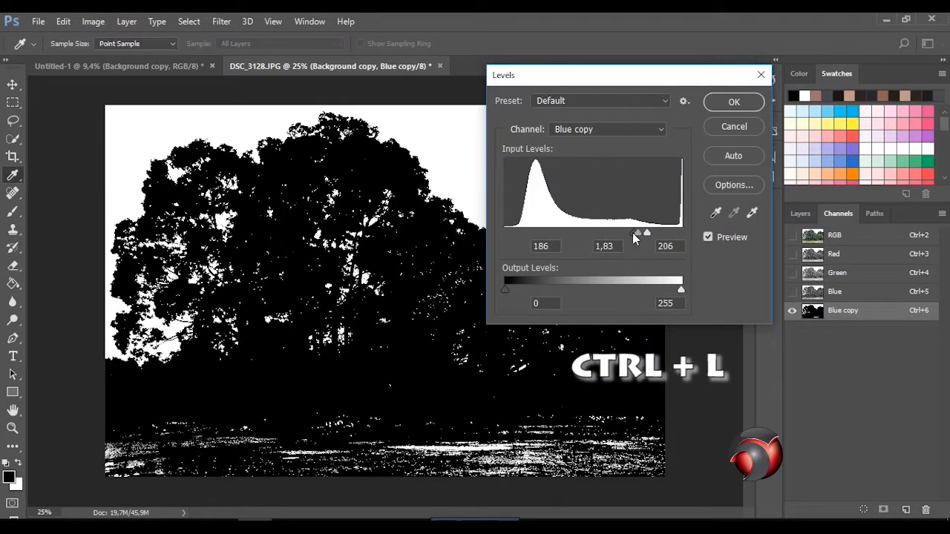
left_click_drag(634, 236, 627, 236)
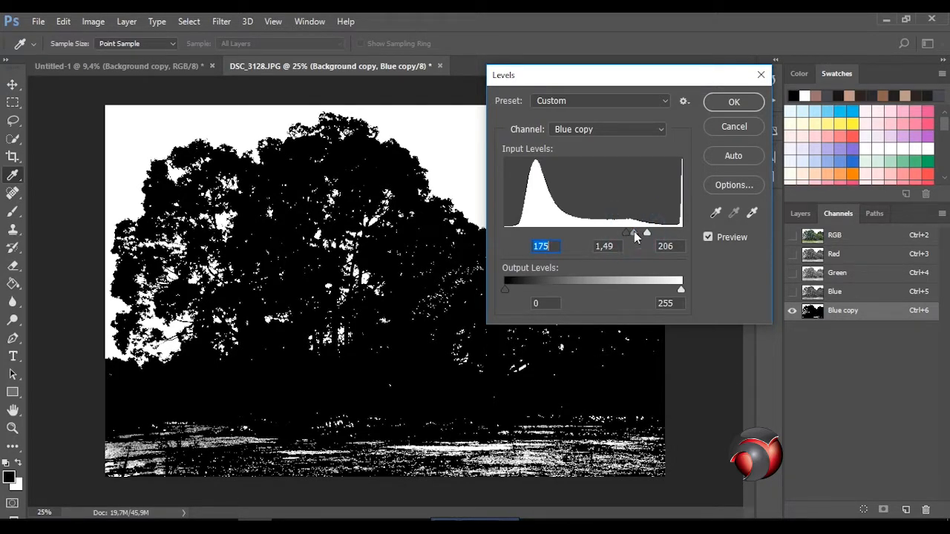
left_click_drag(632, 233, 640, 233)
left_click(727, 105)
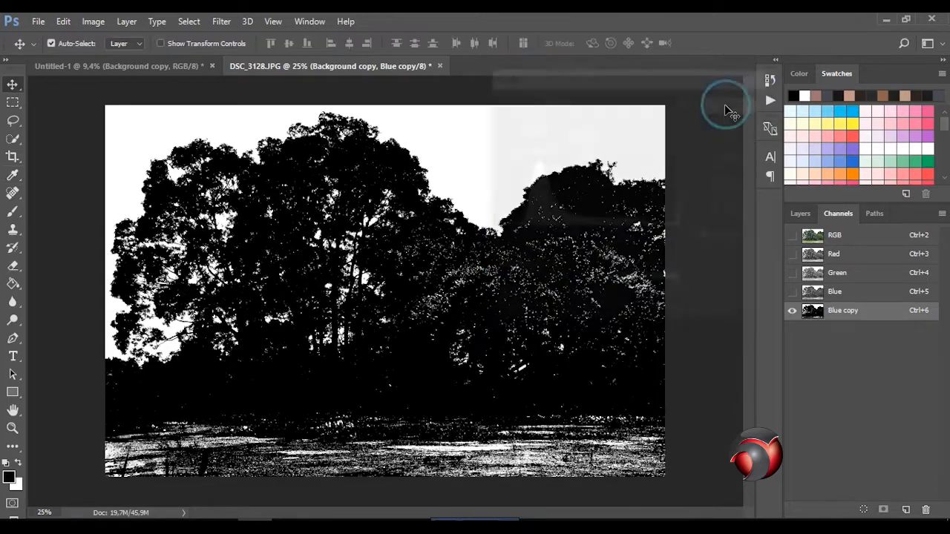
Step: Try the Dodge tool on the Blue copy channel with the Midtones range and with the Highlights range
left_click(11, 322)
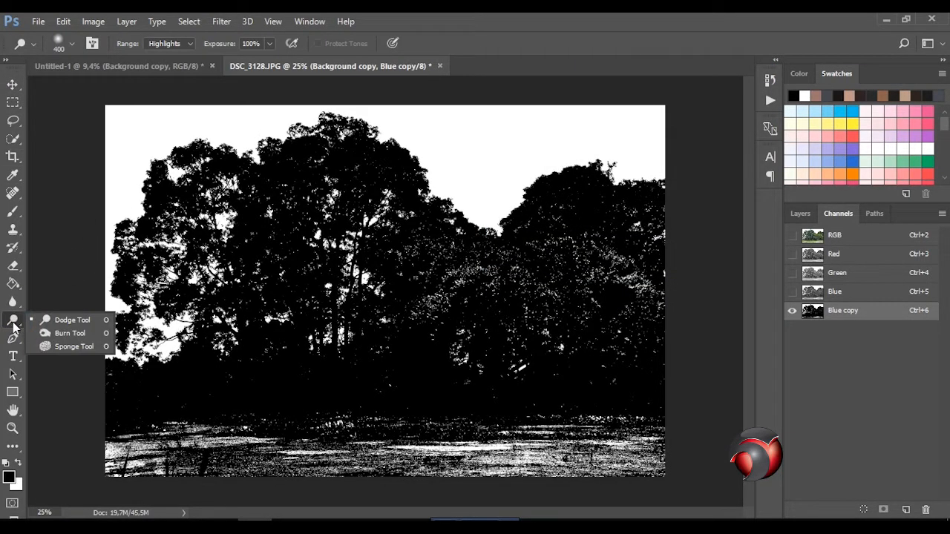
left_click(170, 43)
left_click(162, 62)
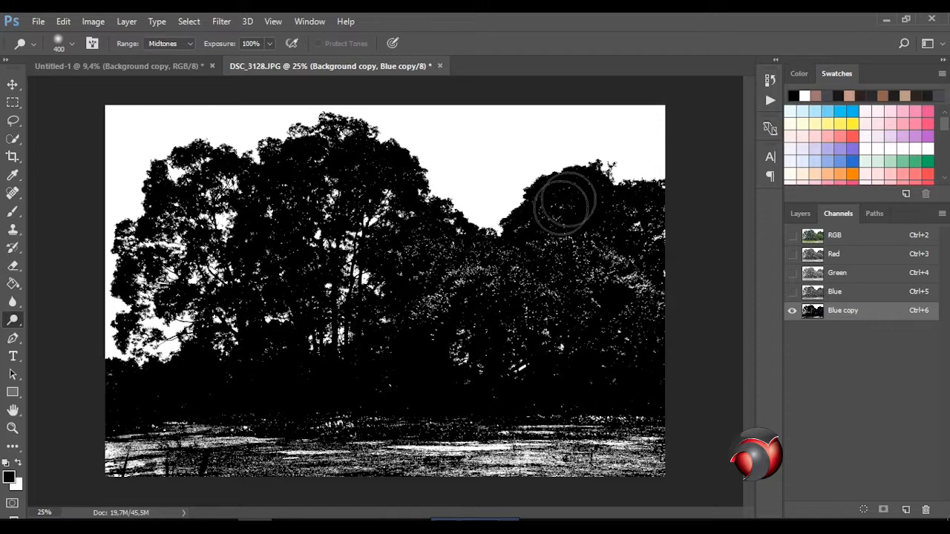
left_click(178, 43)
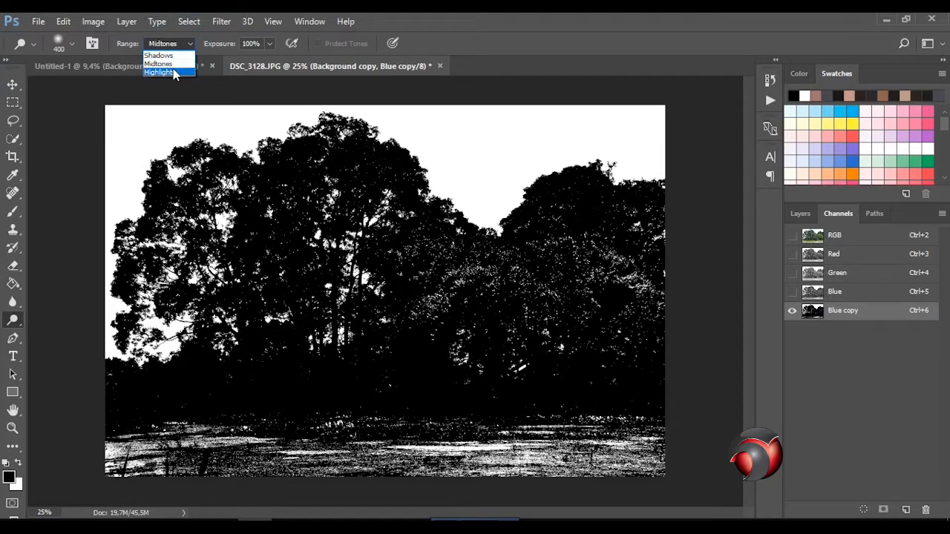
left_click(173, 72)
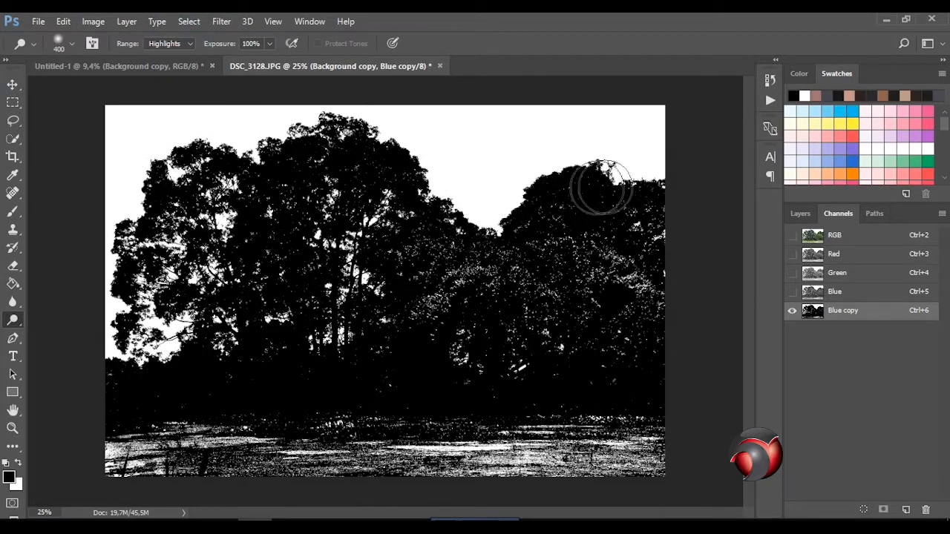
key("v")
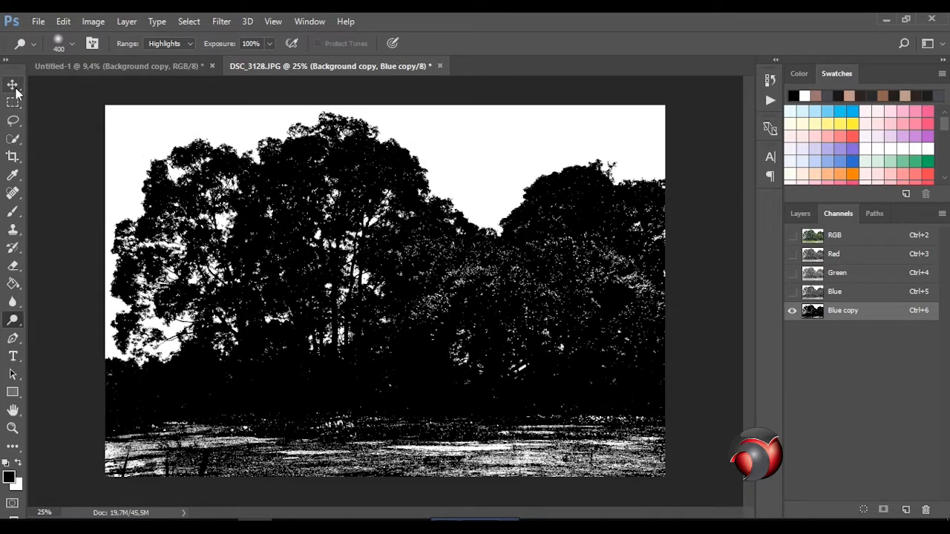
Step: Load the Blue copy channel as a selection, restore the RGB composite, and return to the layers
left_click(869, 510)
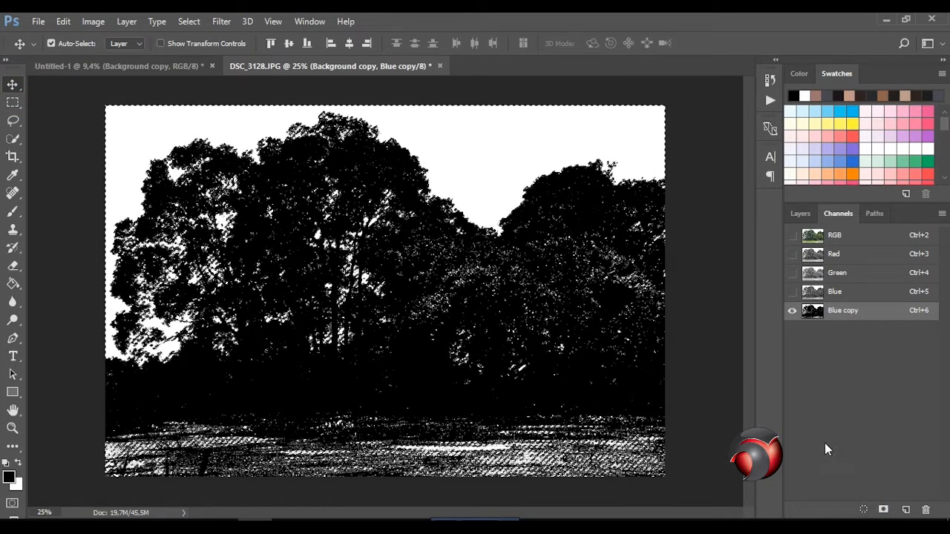
left_click(832, 237)
left_click(802, 214)
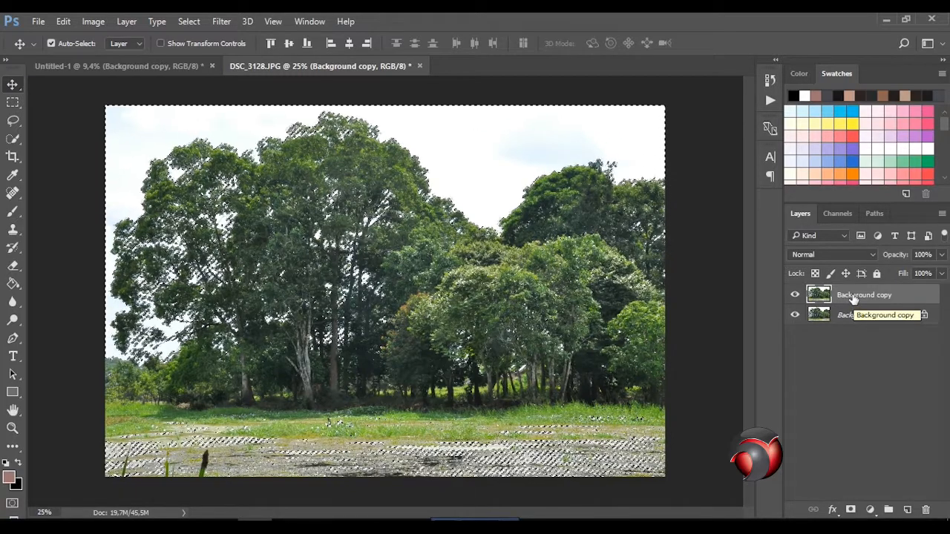
Step: Duplicate the Background copy tree layer, remove the selected sky from the duplicate, and clear the selection
left_click_drag(854, 301, 908, 510)
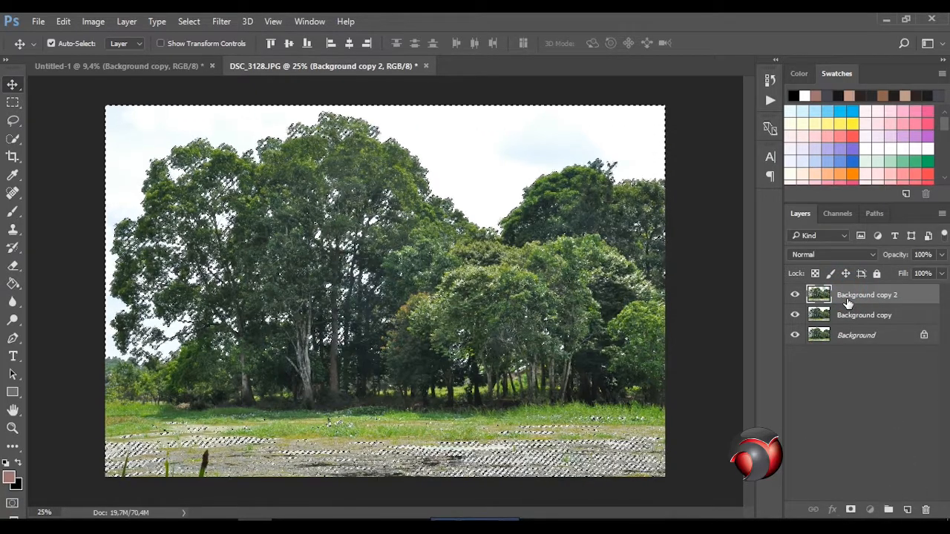
left_click(795, 315)
left_click(796, 335)
left_click(795, 335)
left_click(796, 316)
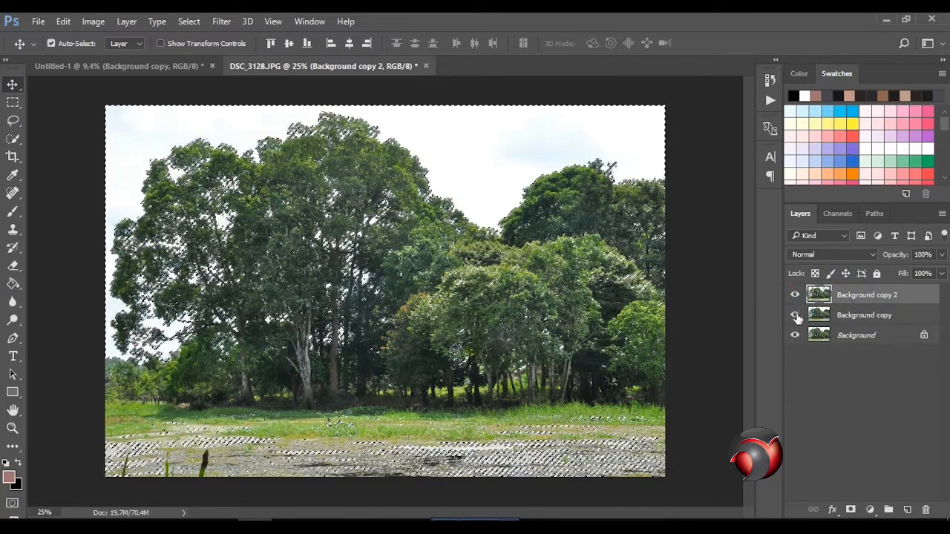
left_click(835, 317)
key("ctrl+d")
left_click(827, 292)
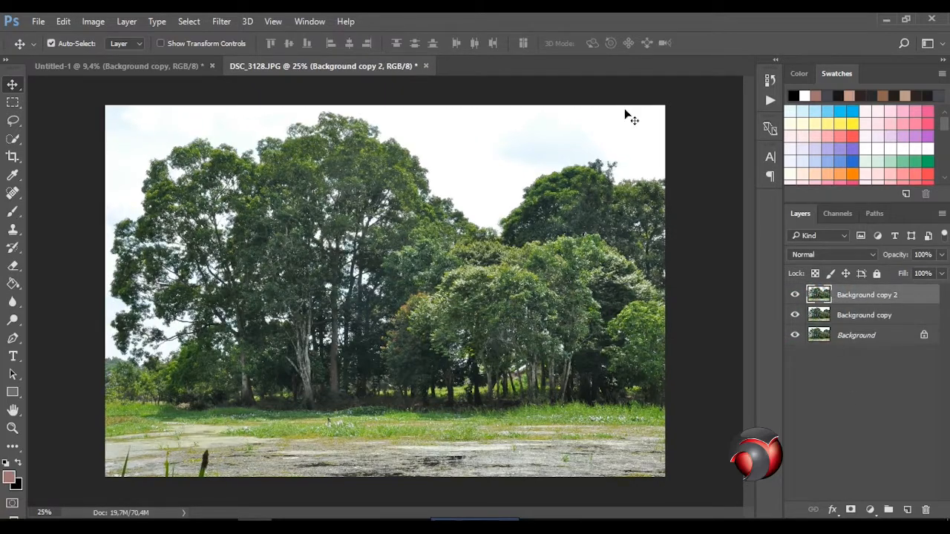
Step: Bring the cut-out trees into Untitled-1 beneath the graffiti wall layer and scale them to about 119% wide by 105% high, rising behind the wall
left_click_drag(236, 186, 245, 205)
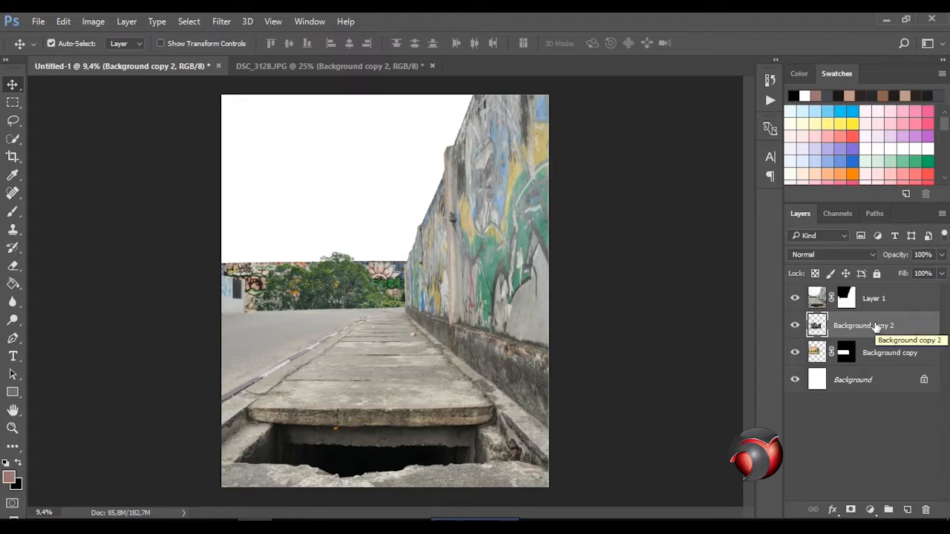
left_click_drag(877, 328, 874, 356)
key("ctrl+t")
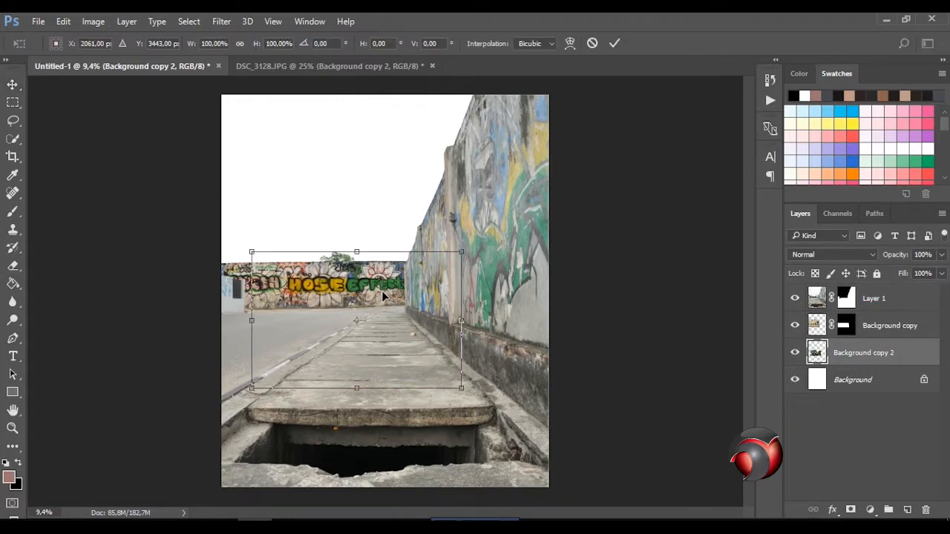
left_click_drag(437, 280, 424, 223)
mouse_move(449, 188)
left_mouse_down()
mouse_move(474, 174)
mouse_move(462, 182)
left_mouse_up()
left_click_drag(443, 226, 464, 226)
left_click_drag(262, 254, 249, 254)
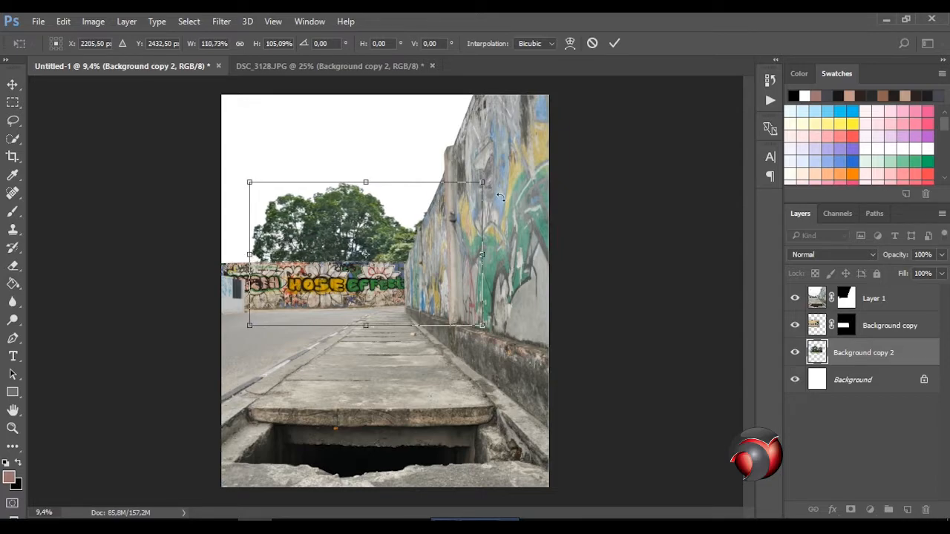
left_click_drag(392, 288, 393, 281)
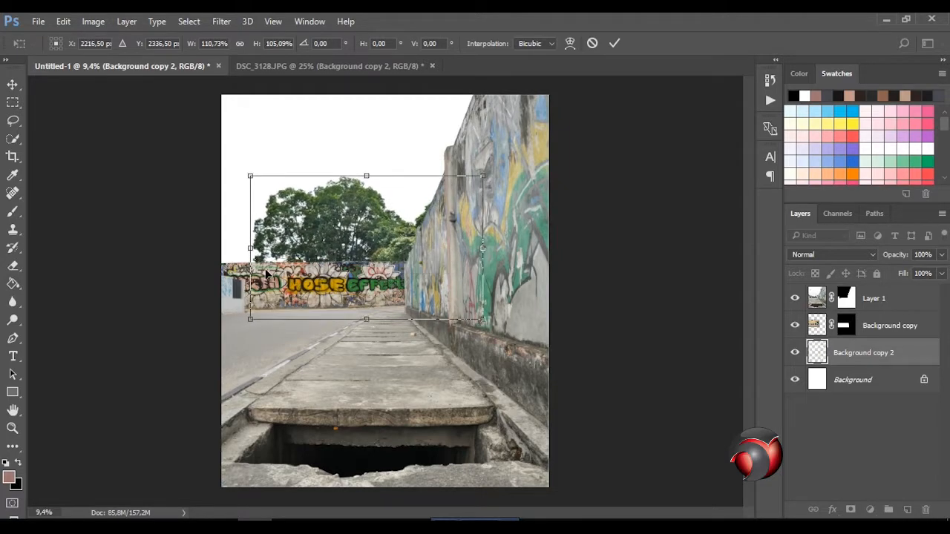
left_click_drag(250, 248, 233, 248)
left_click_drag(436, 245, 437, 251)
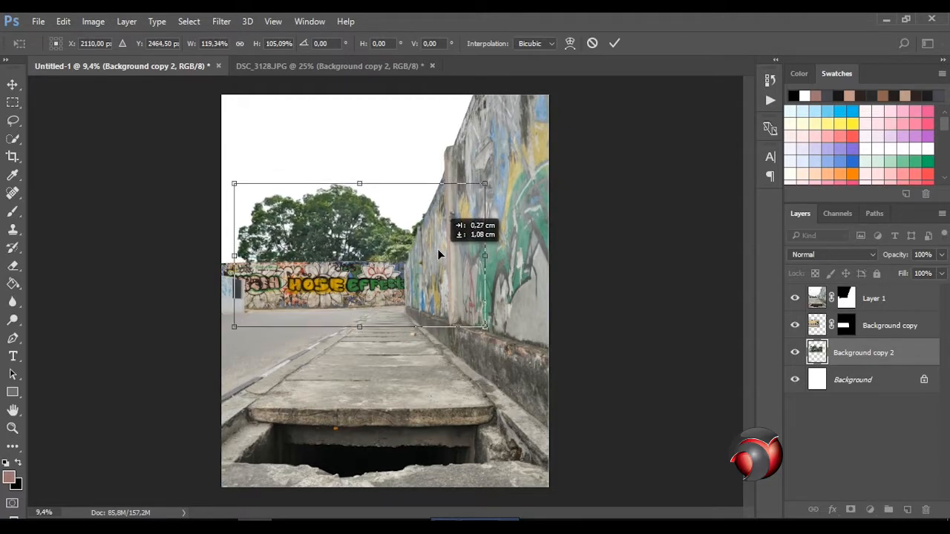
key("Return")
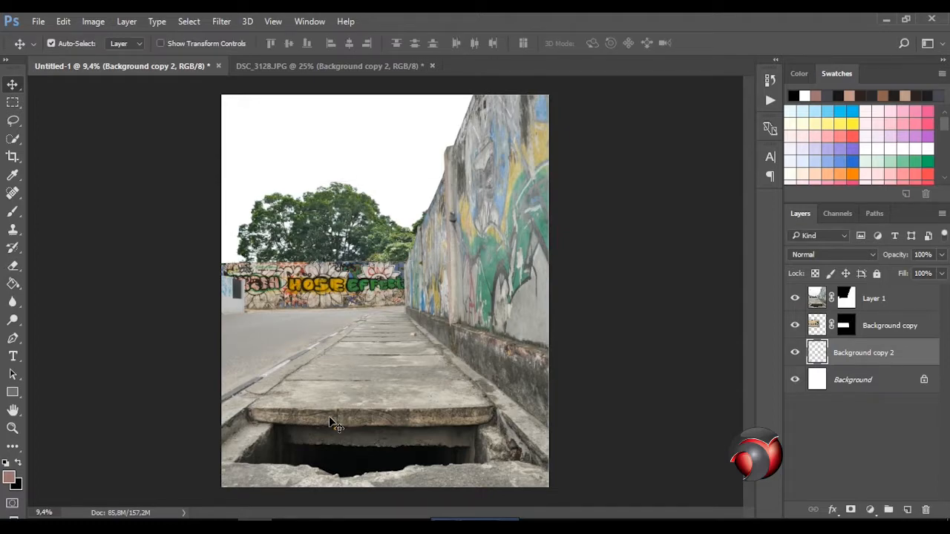
key("alt+F9")
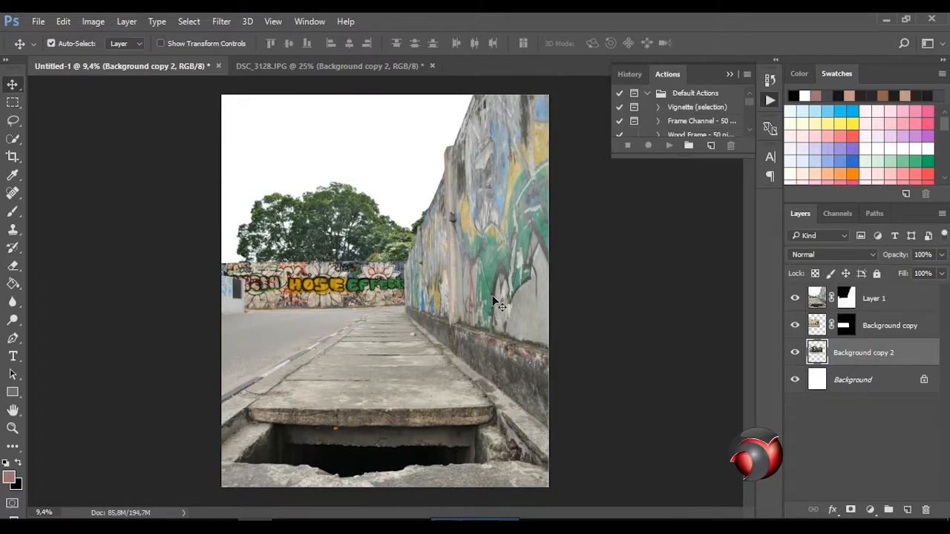
key("alt+F9")
Step: Open the apartment tower photo DSC_2784 and duplicate its Background layer
left_click(38, 21)
left_click(45, 48)
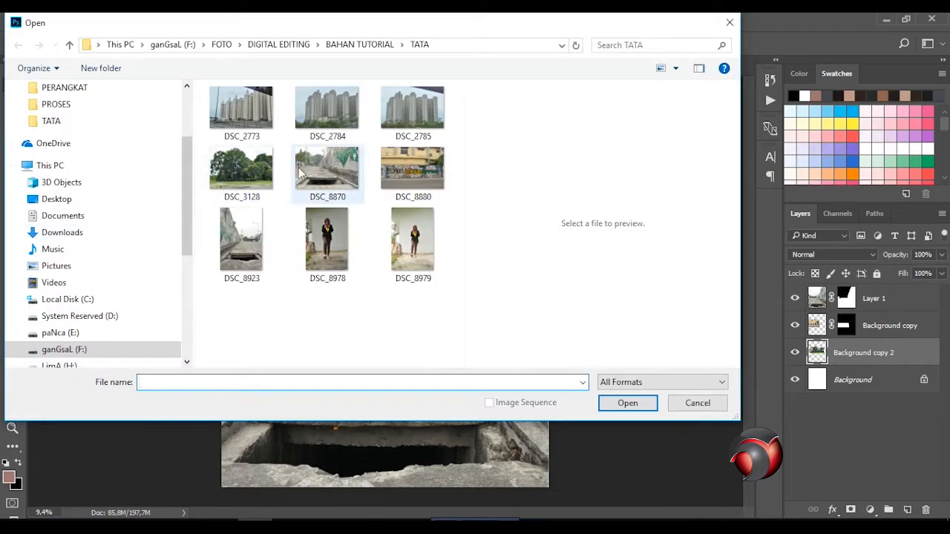
left_click(334, 119)
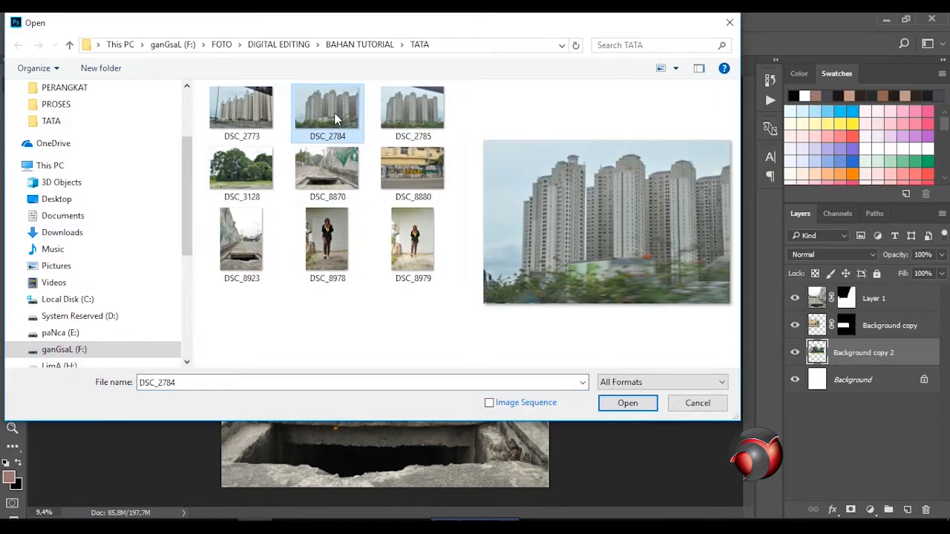
left_click(414, 111)
double_click(328, 111)
left_click_drag(848, 299, 907, 510)
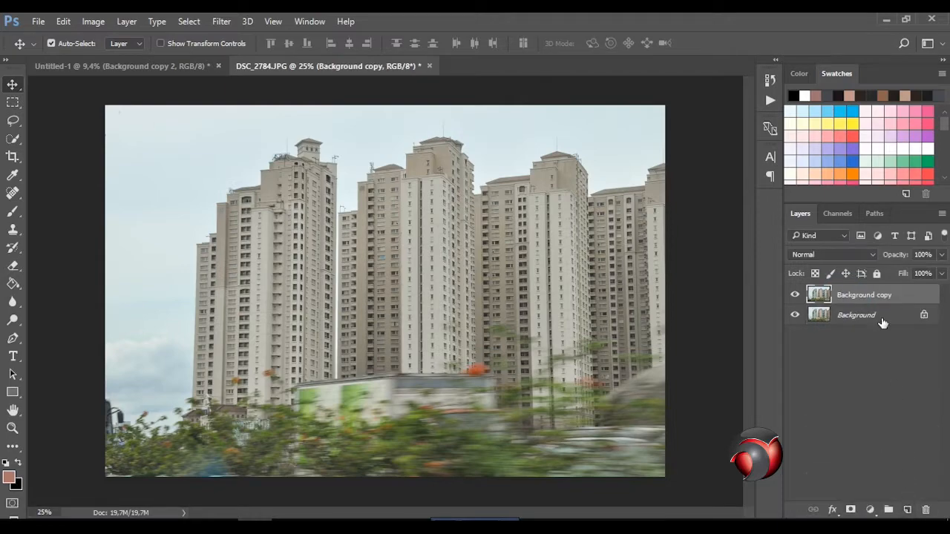
Step: Duplicate the Blue channel and apply strong Levels contrast to the copy, turning the towers into a dark silhouette against a white sky
left_click(838, 213)
left_click(845, 295)
left_click_drag(846, 297, 906, 510)
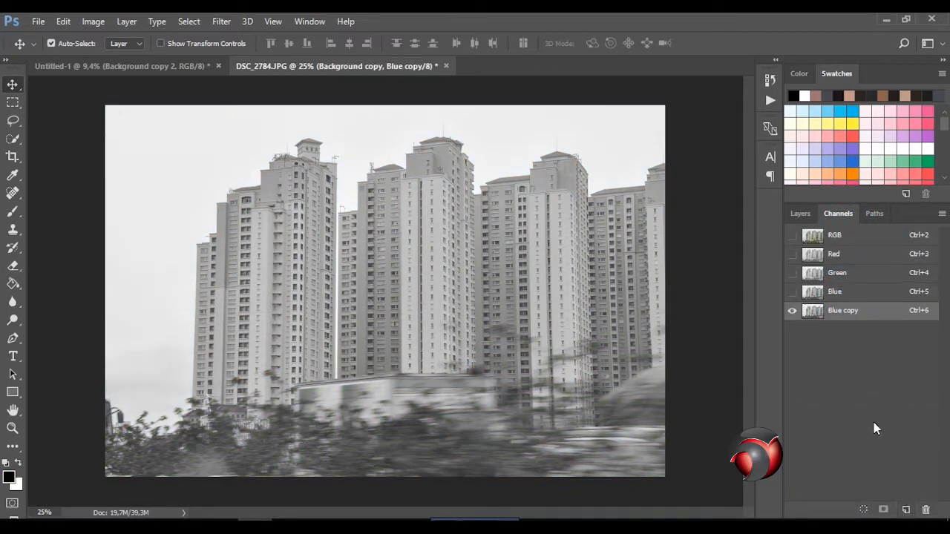
key("ctrl+alt+l")
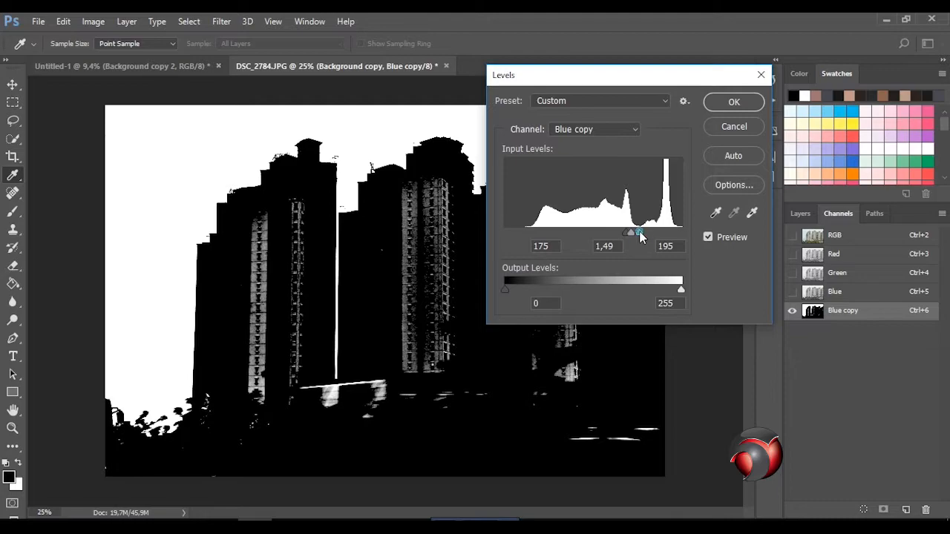
left_click(716, 103)
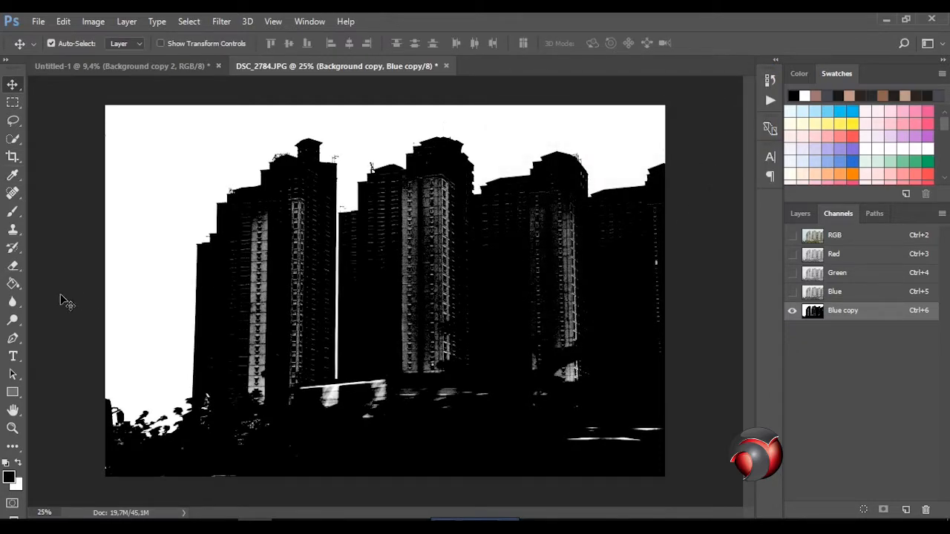
Step: Paint the remaining light areas inside the towers and foreground black on the Blue copy channel, reducing the brush from size 175 to 100
key("b")
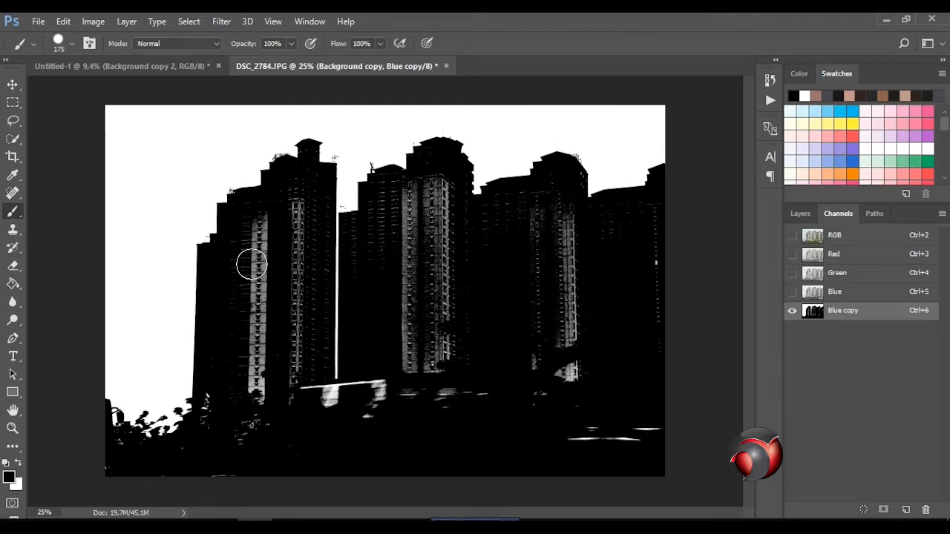
mouse_move(253, 258)
left_mouse_down()
mouse_move(233, 467)
mouse_move(255, 233)
left_mouse_up()
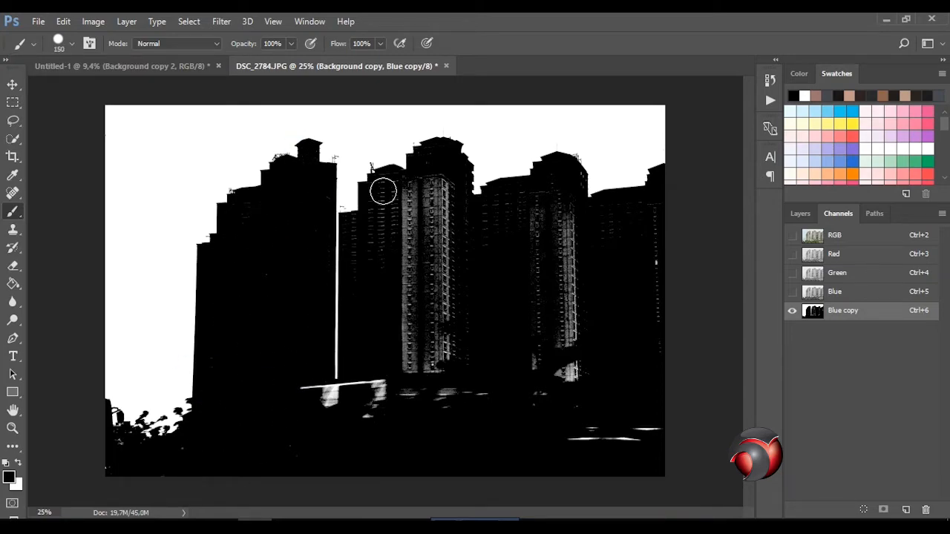
mouse_move(383, 192)
left_mouse_down()
mouse_move(373, 355)
mouse_move(422, 289)
left_mouse_up()
key("bracketleft")
key("bracketleft")
key("bracketleft")
key("bracketleft")
mouse_move(524, 388)
left_mouse_down()
mouse_move(562, 263)
mouse_move(555, 176)
left_mouse_up()
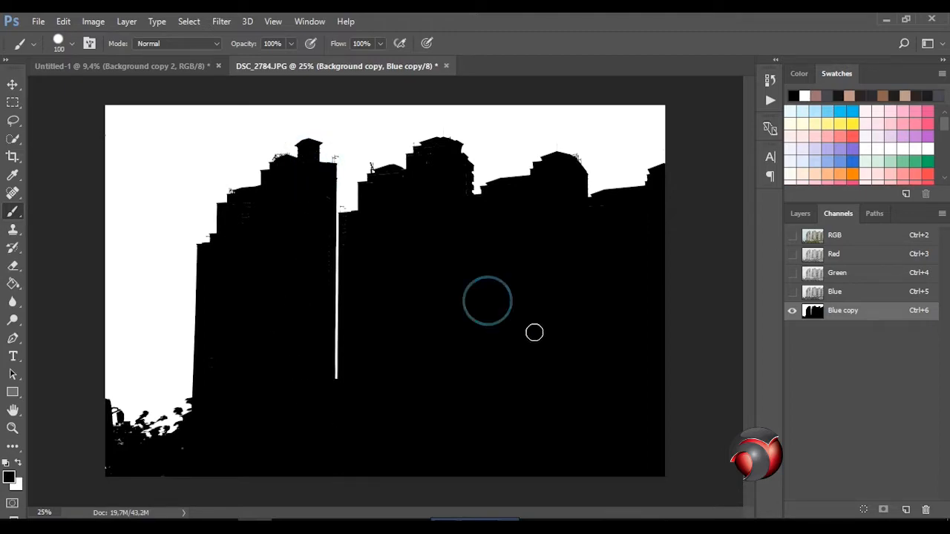
Step: Load the Blue copy channel as a selection, restore the RGB composite, and copy the inverted selection of the buildings to a new layer
left_click(863, 510)
left_click(824, 235)
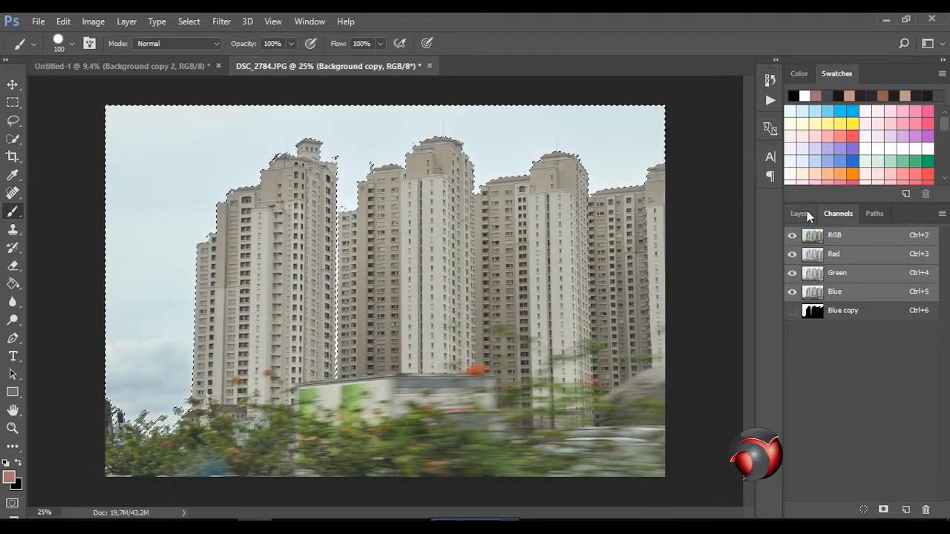
left_click(800, 213)
left_click(189, 21)
left_click(202, 74)
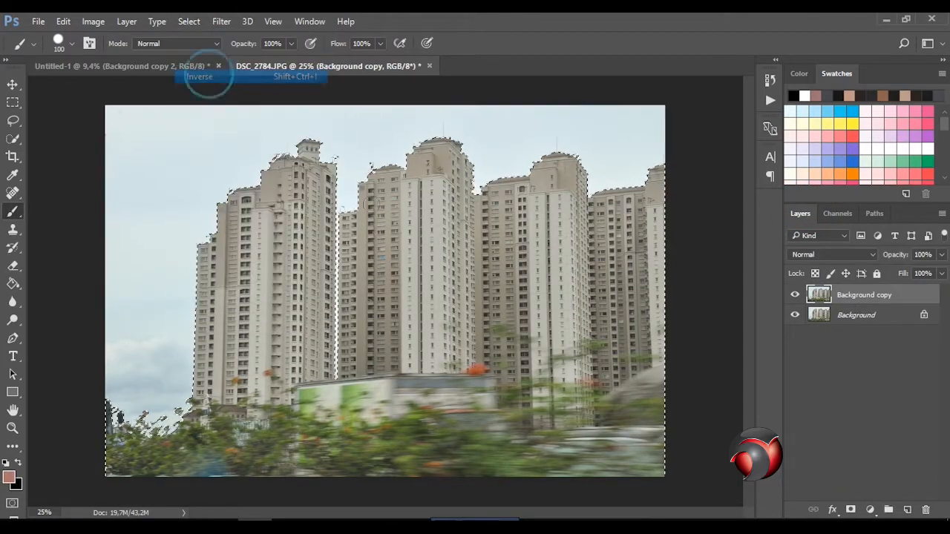
key("ctrl+j")
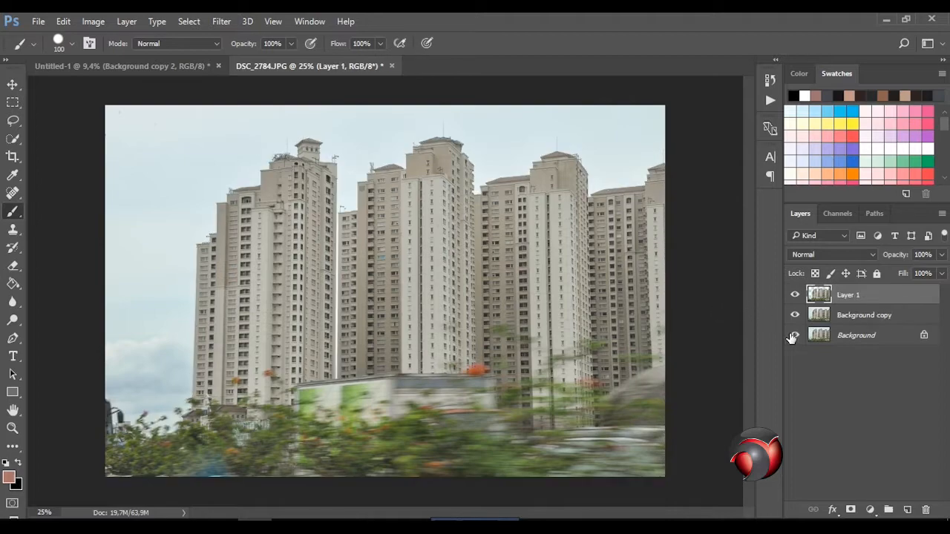
Step: Bring the cut-out towers into Untitled-1 and place their layer below the tree layer
left_click(13, 85)
left_click_drag(282, 223, 336, 291)
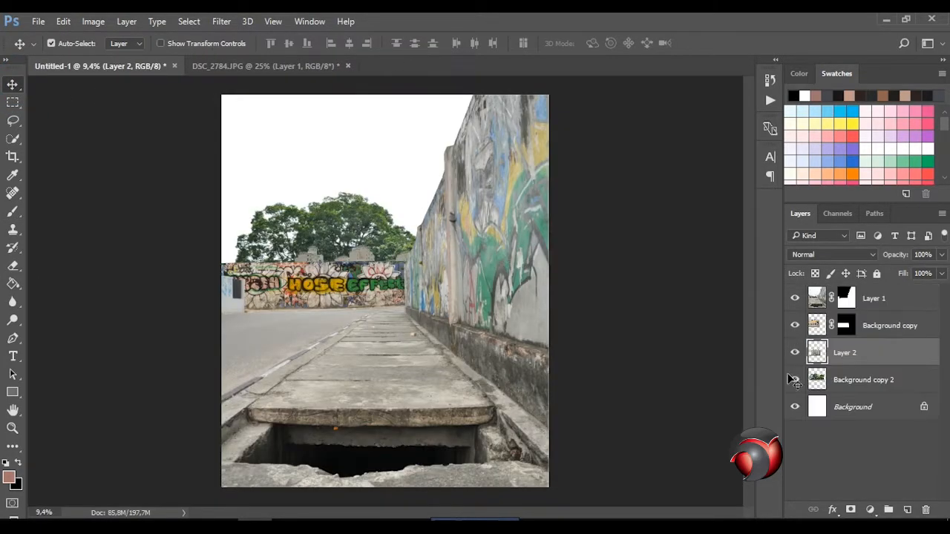
left_click_drag(880, 351, 882, 387)
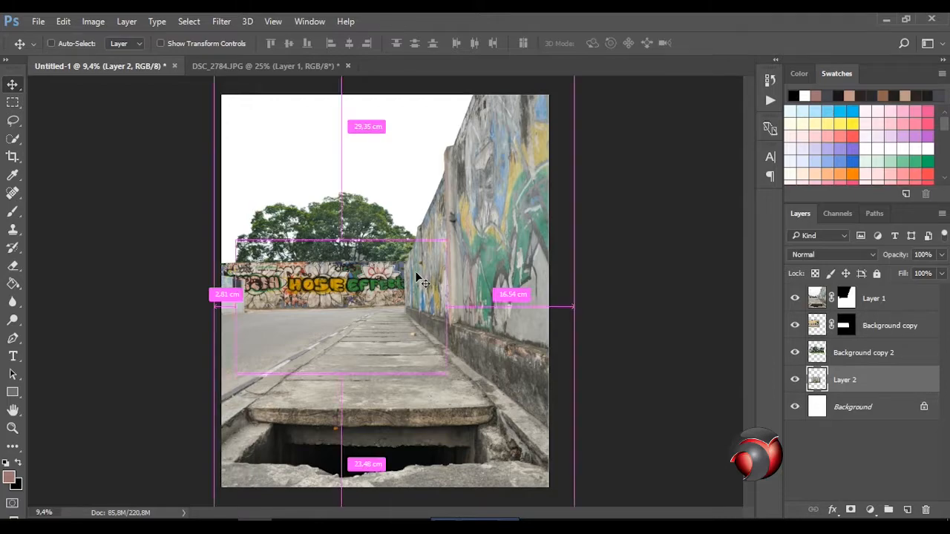
Step: Enlarge the towers to about 192% behind the trees and refine them with a second transform at 96.20% width and 92.26% height
key("ctrl+t")
left_click_drag(406, 265, 412, 194)
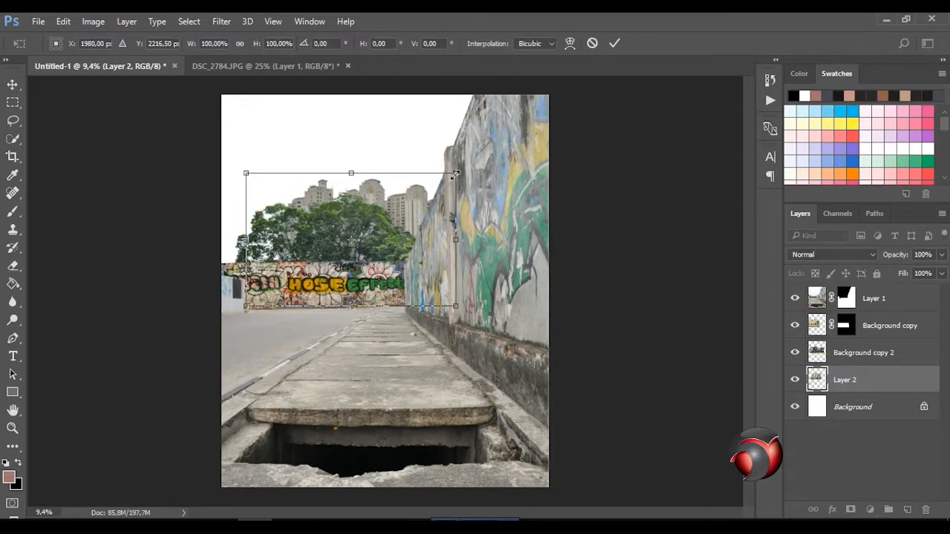
left_click_drag(454, 170, 532, 122)
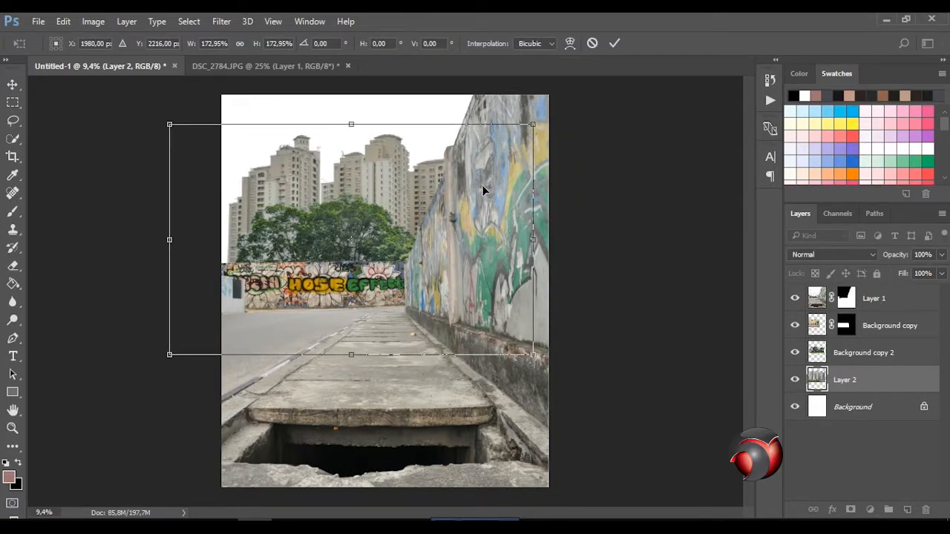
left_click_drag(482, 185, 471, 193)
left_click_drag(525, 129, 546, 116)
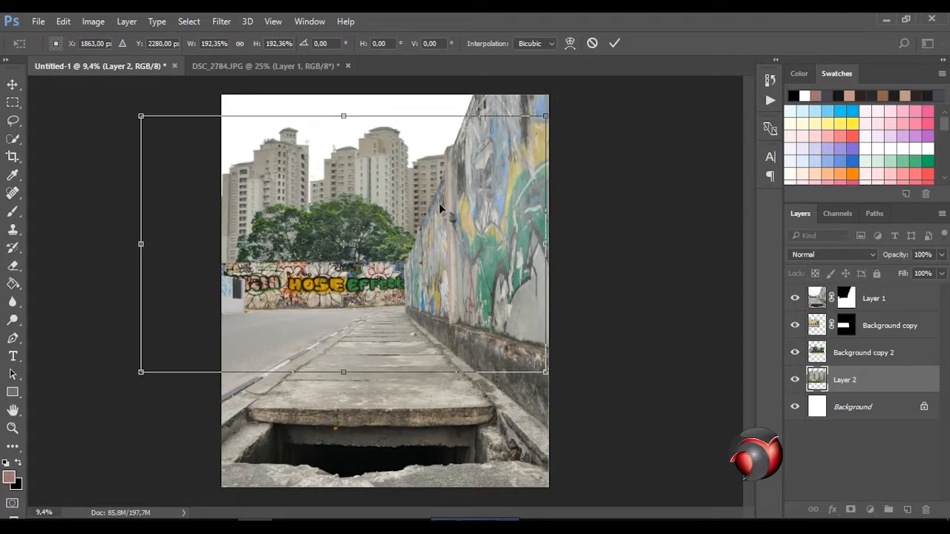
left_click_drag(439, 202, 458, 180)
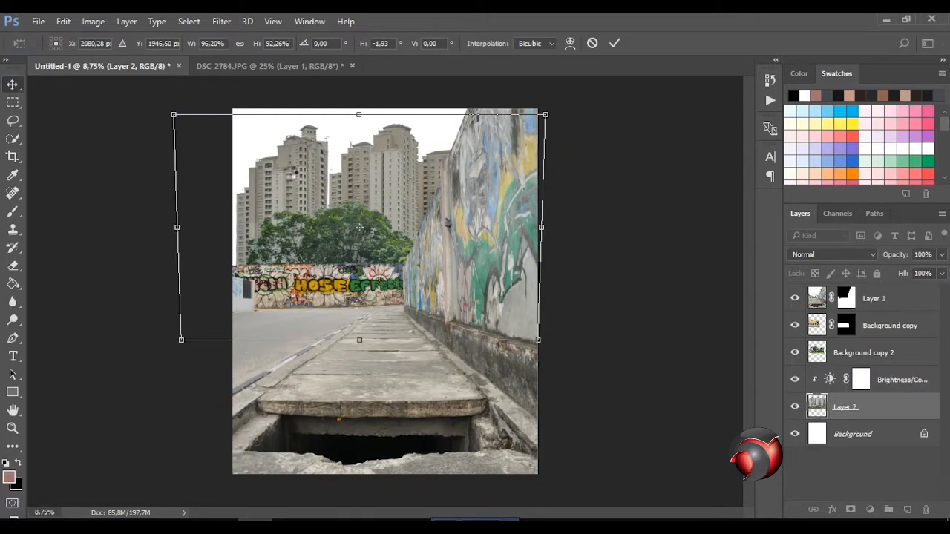
key("Return")
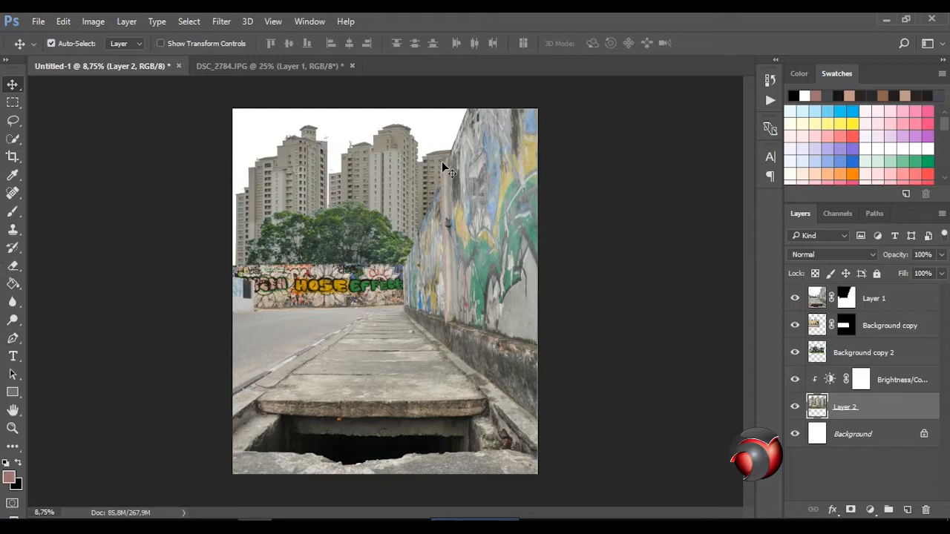
Step: Open the blue sky photo 11.jpg and bring it into Untitled-1 directly above the Background layer, beneath the towers
left_click(36, 23)
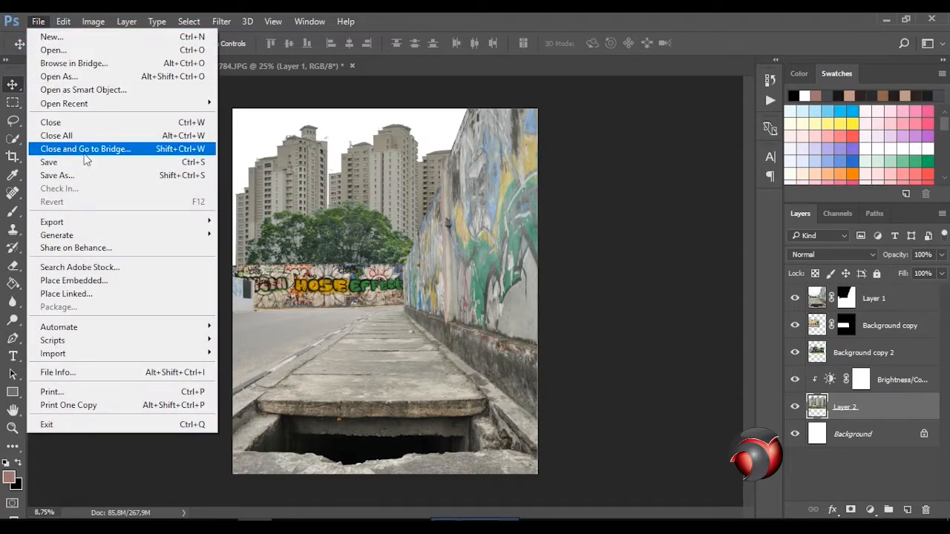
left_click(82, 53)
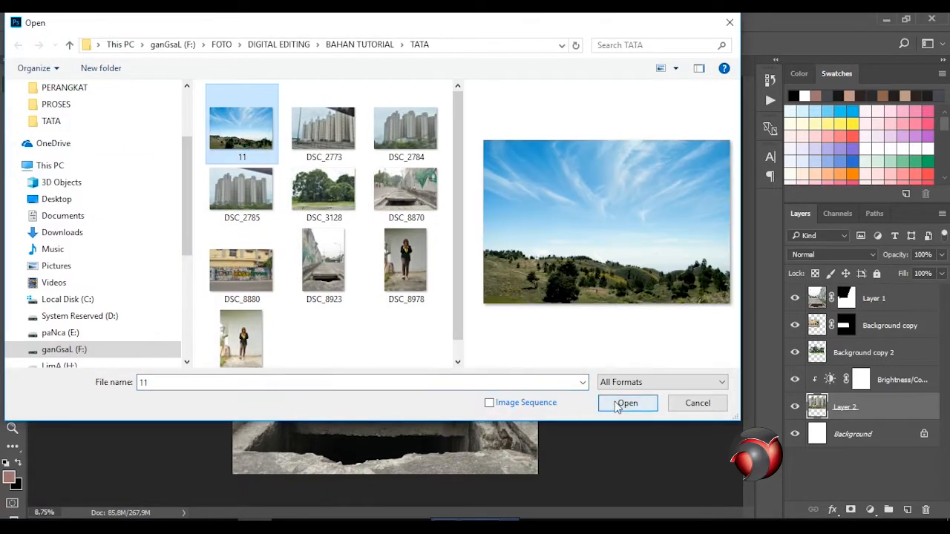
left_click(628, 401)
left_click_drag(312, 225, 285, 224)
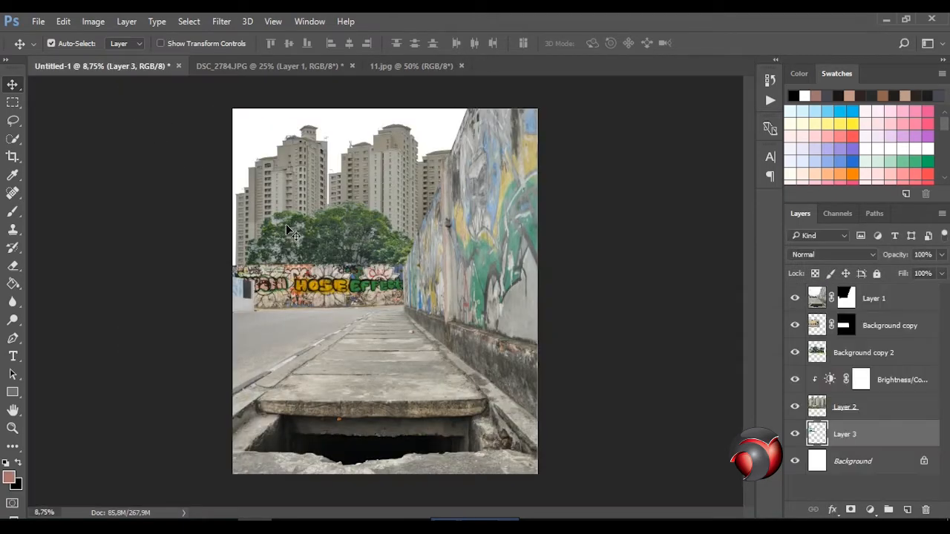
Step: Convert the sky's Layer 3 to a smart object and enlarge it to about 339% so it spans the canvas width
right_click(851, 441)
left_click(653, 255)
key("ctrl+t")
left_click_drag(341, 205, 417, 159)
left_click_drag(394, 222, 451, 192)
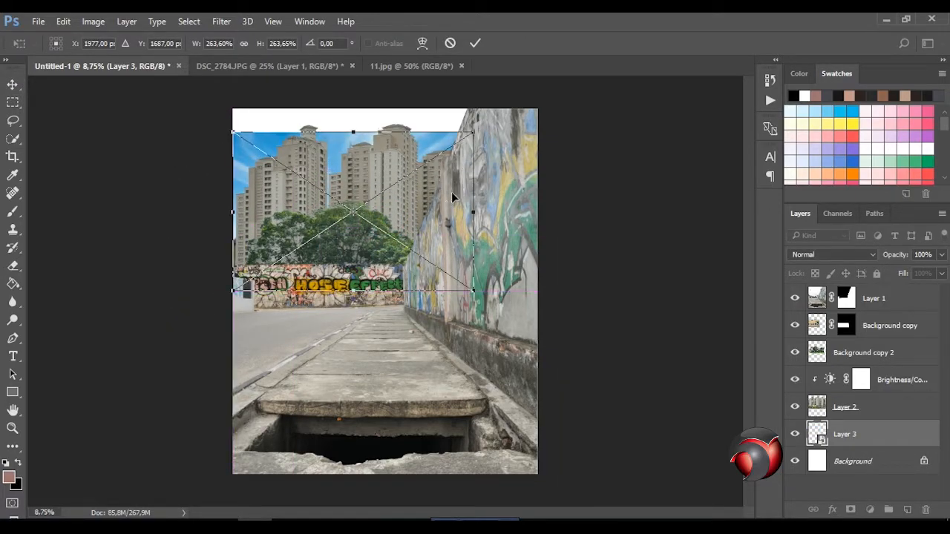
left_click_drag(475, 134, 508, 111)
left_click_drag(461, 166, 492, 170)
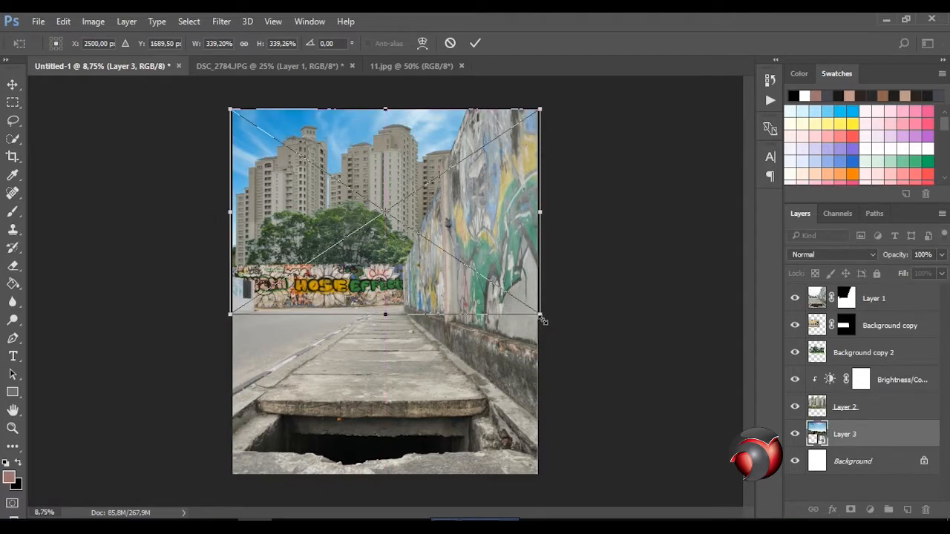
Step: Fine-tune the sky's scale to about 336% and nudge it to line up with the upper canvas edges
left_click_drag(540, 318, 539, 319)
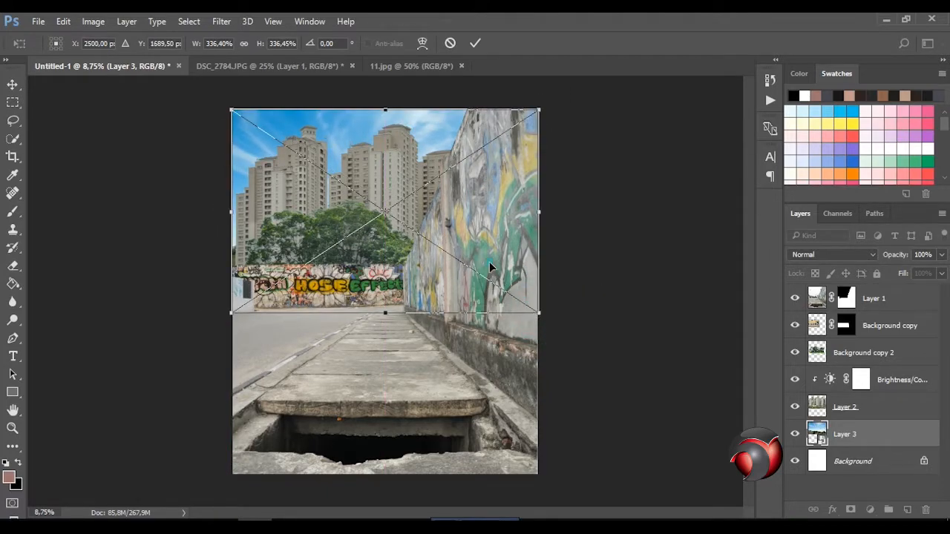
left_click_drag(490, 262, 491, 260)
key("Left")
key("Left")
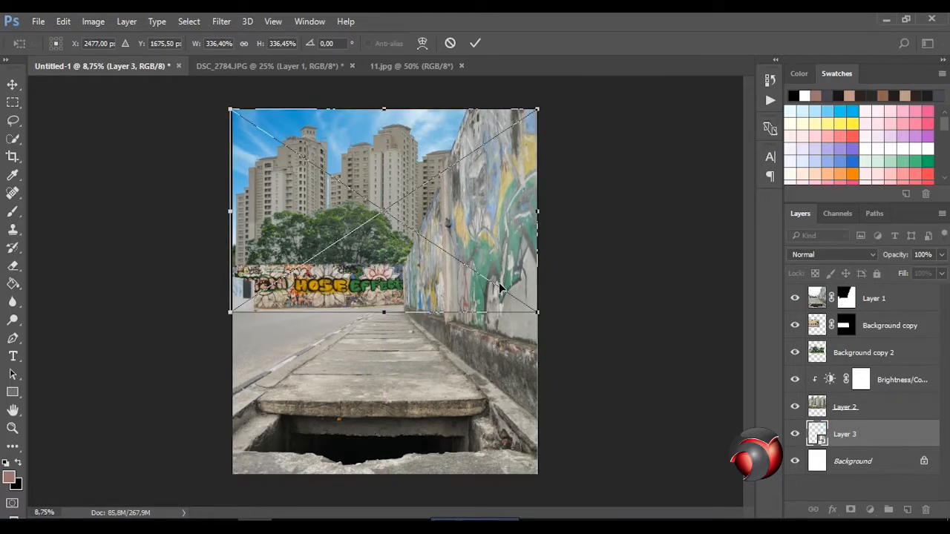
key("Right")
key("Return")
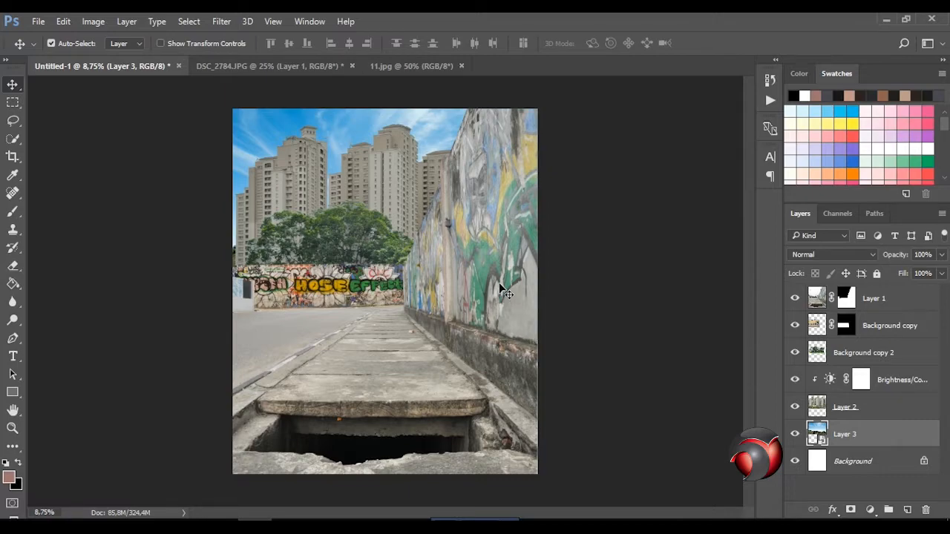
Step: Add a Brightness/Contrast adjustment clipped to the tree layer, Background copy 2
left_click(832, 355)
left_click(870, 510)
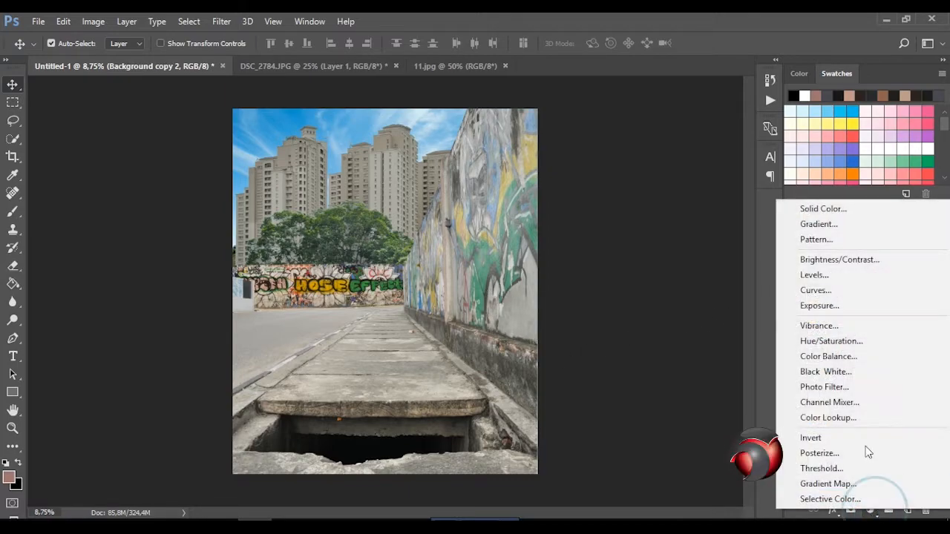
left_click(840, 259)
left_click(639, 314)
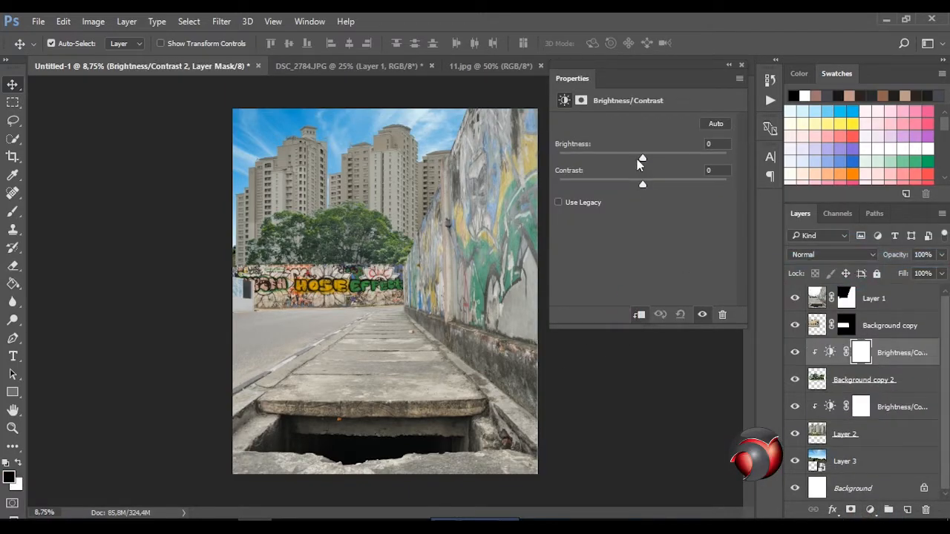
left_click(741, 64)
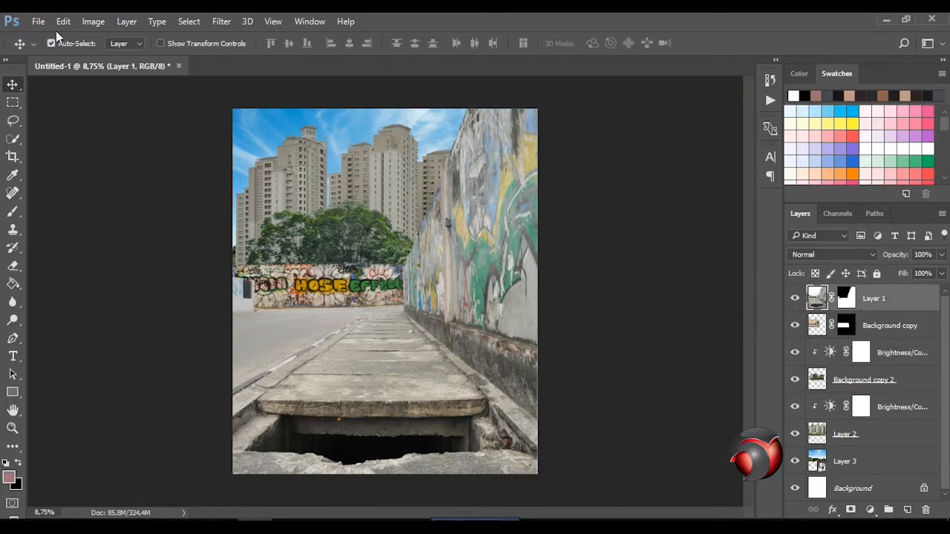
Step: Open the photo tata.jpg from the TATA folder
left_click(37, 20)
left_click(44, 31)
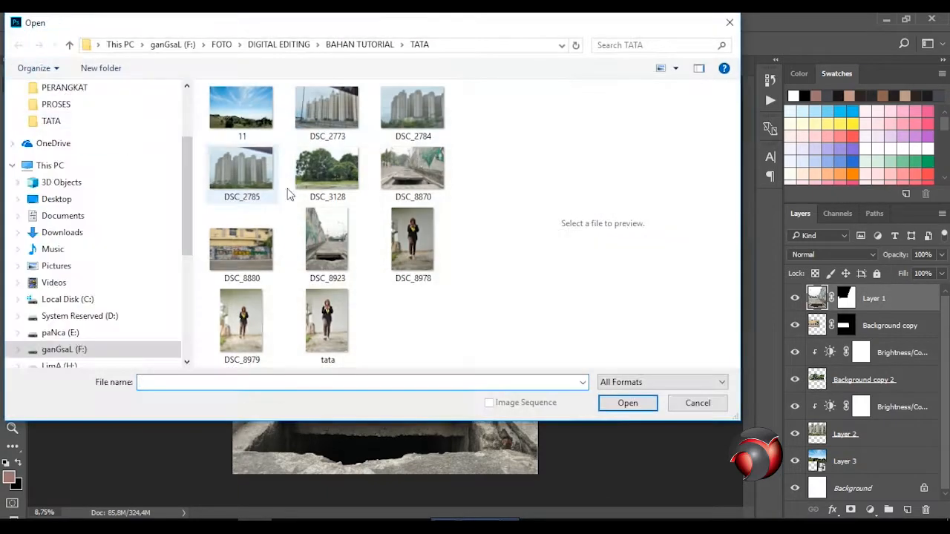
left_click(329, 327)
left_click(609, 401)
Step: Start a Pen path at the raised sandal's heel and trace around its sole and up to the trouser cuff
scroll(401, 430, "up", 20)
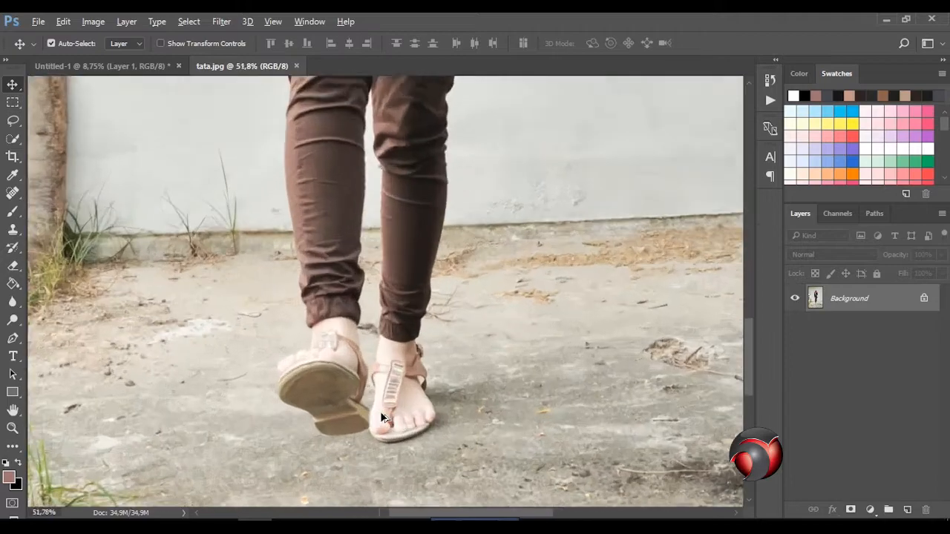
left_click(12, 339)
scroll(279, 439, "up", 5)
scroll(279, 444, "up", 1)
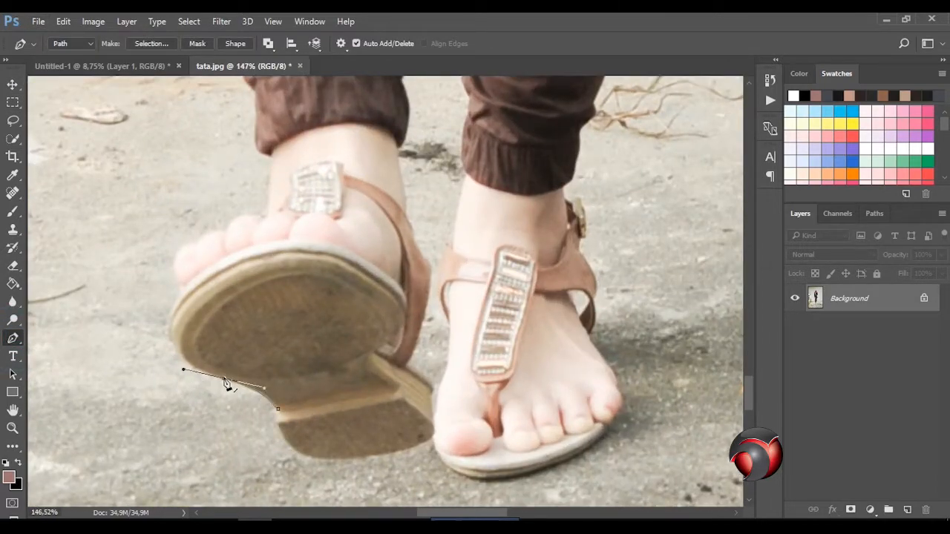
scroll(177, 355, "up", 2)
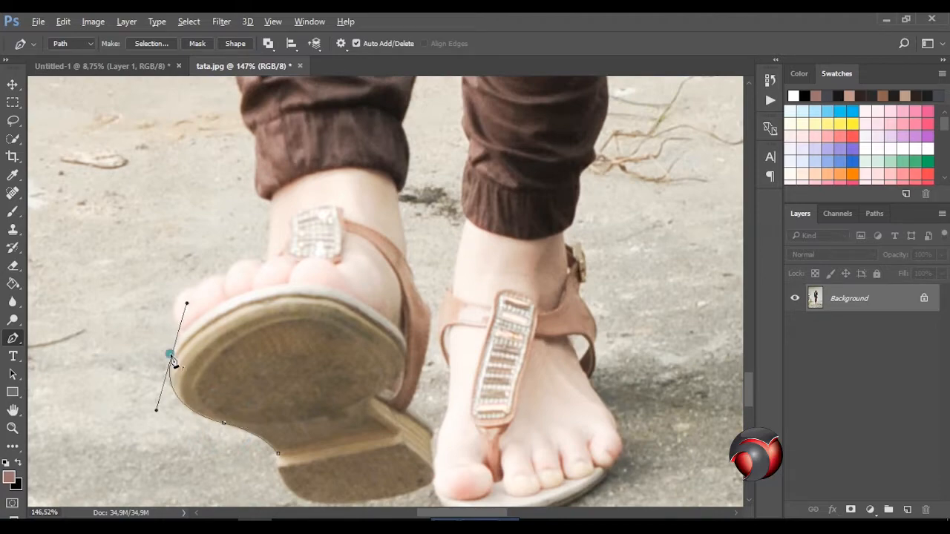
scroll(212, 314, "up", 4)
scroll(218, 292, "down", 3, "alt")
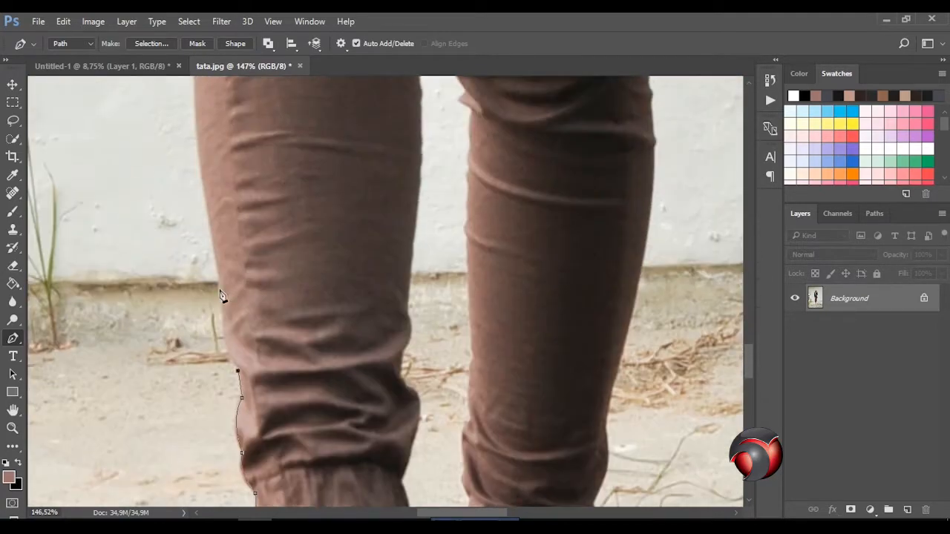
Step: Continue the path up the outer edge of the raised leg and along the shirt and arm to the shoulder
left_click_drag(206, 182, 221, 141)
scroll(205, 206, "up", 4, "alt")
scroll(203, 220, "up", 5)
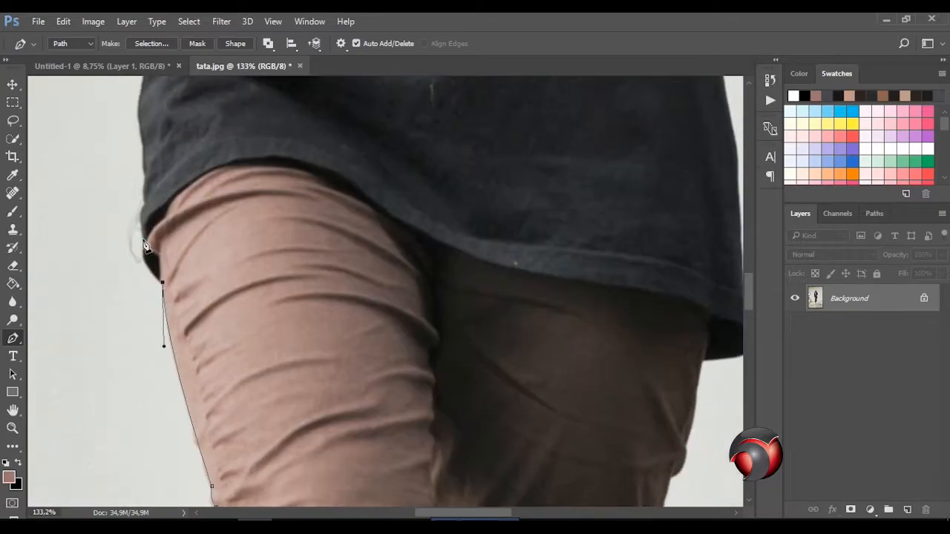
scroll(151, 262, "down", 1, "alt")
scroll(164, 237, "up", 10)
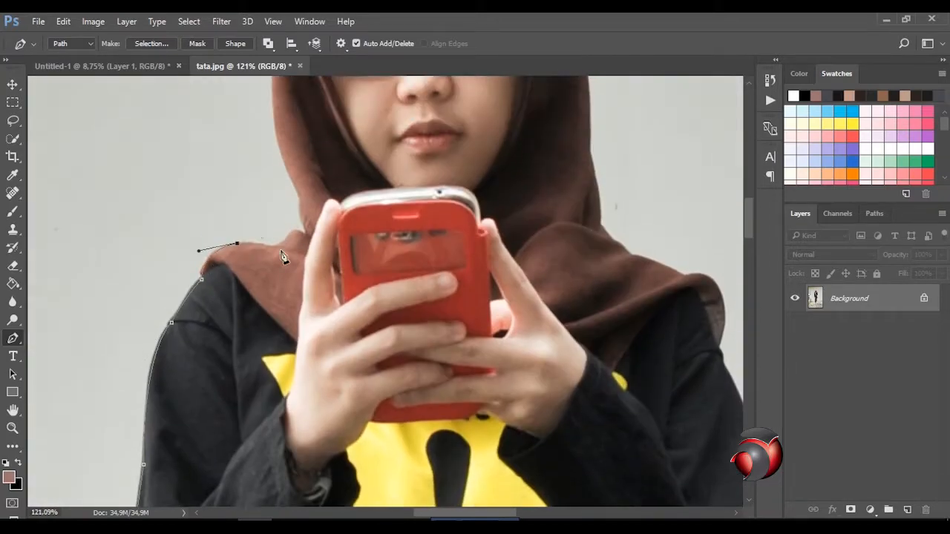
Step: Trace the path along the scarf on the shoulder and around the headscarf to the other side of the head
left_click_drag(271, 246, 283, 250)
scroll(300, 245, "up", 2)
scroll(300, 276, "up", 4)
left_click(308, 225)
scroll(549, 245, "down", 3)
left_click(560, 274)
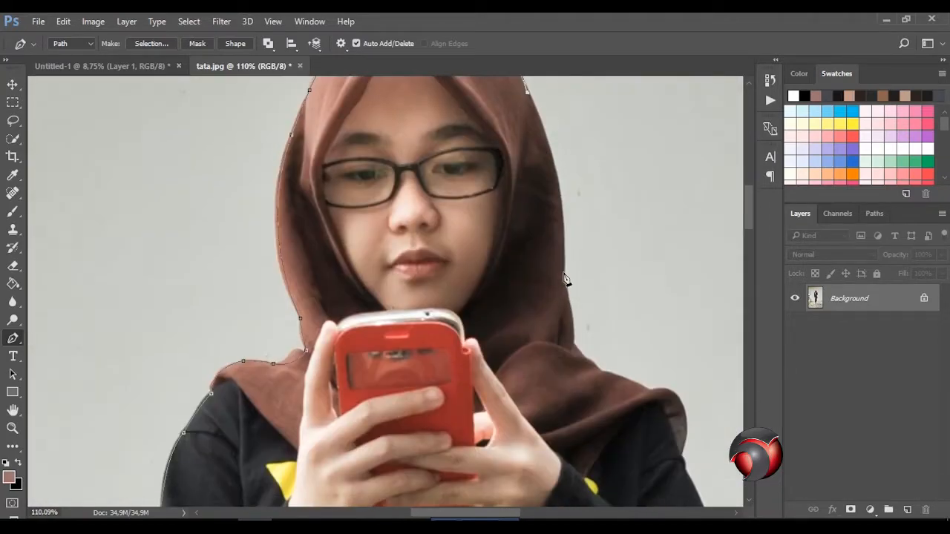
Step: Continue the path down the other shoulder and around the sleeve's elbow to the side of the shirt
scroll(567, 280, "down", 4)
left_click_drag(506, 514, 536, 514)
scroll(475, 238, "down", 2)
left_click(480, 234)
scroll(531, 297, "down", 4)
left_click(535, 263)
scroll(445, 282, "down", 4)
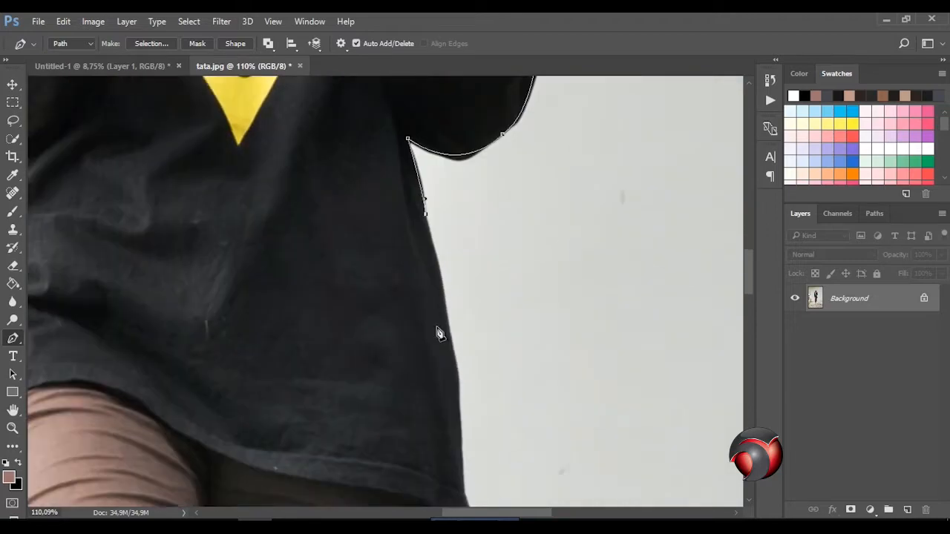
Step: Trace the path down the shirt side, around the hem and along the outer thigh of the standing leg
scroll(453, 334, "down", 6)
left_click(470, 249)
left_click(431, 258)
scroll(416, 282, "down", 5)
left_click(383, 285)
scroll(383, 287, "down", 5)
left_click(375, 206)
scroll(366, 230, "down", 4)
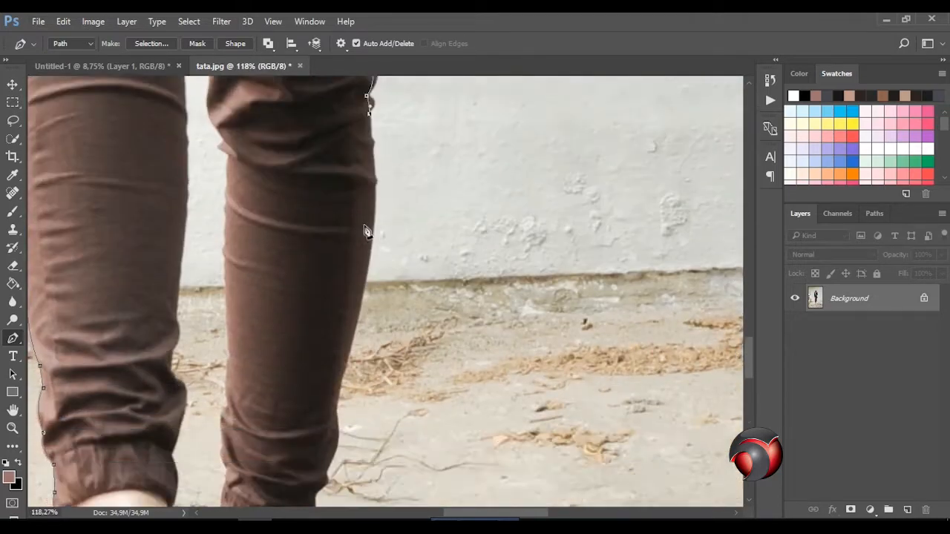
Step: Continue the path down the standing leg's outer calf and cuff, around the sandal buckle and ankle strap
scroll(364, 238, "down", 4)
left_click_drag(362, 197, 348, 251)
left_click(342, 281)
scroll(342, 289, "down", 4)
scroll(330, 193, "up", 5)
left_click(333, 159)
scroll(341, 223, "down", 2)
left_click(351, 258)
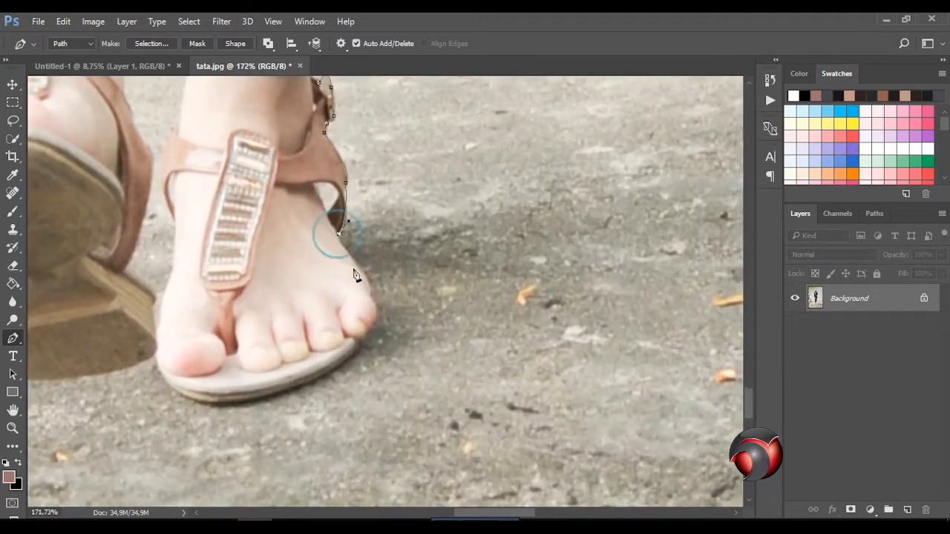
Step: Trace around the standing foot's toes and sole to the raised sandal's heel and close the path
scroll(364, 282, "down", 3)
left_click_drag(369, 216, 317, 272)
left_click_drag(174, 278, 141, 259)
scroll(174, 278, "down", 3)
scroll(174, 279, "left", 3)
left_click_drag(336, 250, 336, 239)
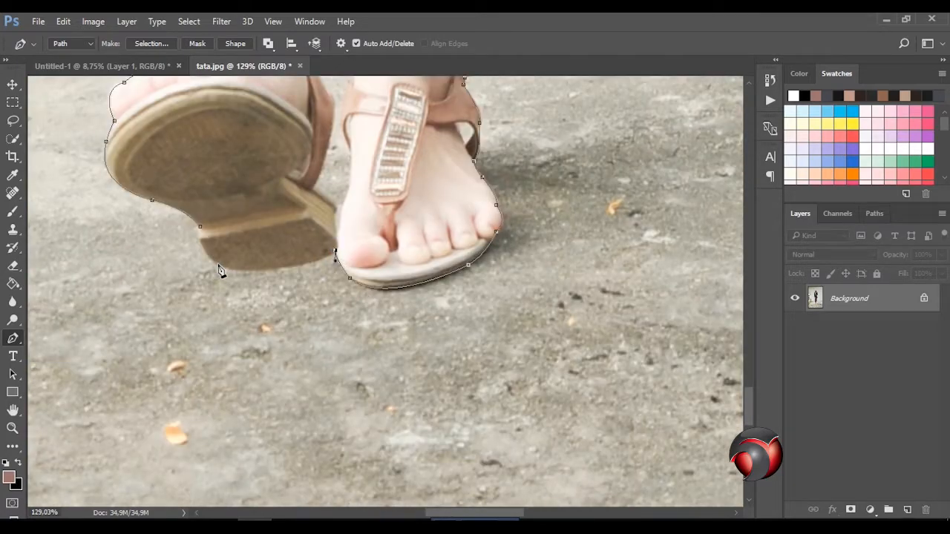
left_click(200, 225)
scroll(386, 290, "down", 8)
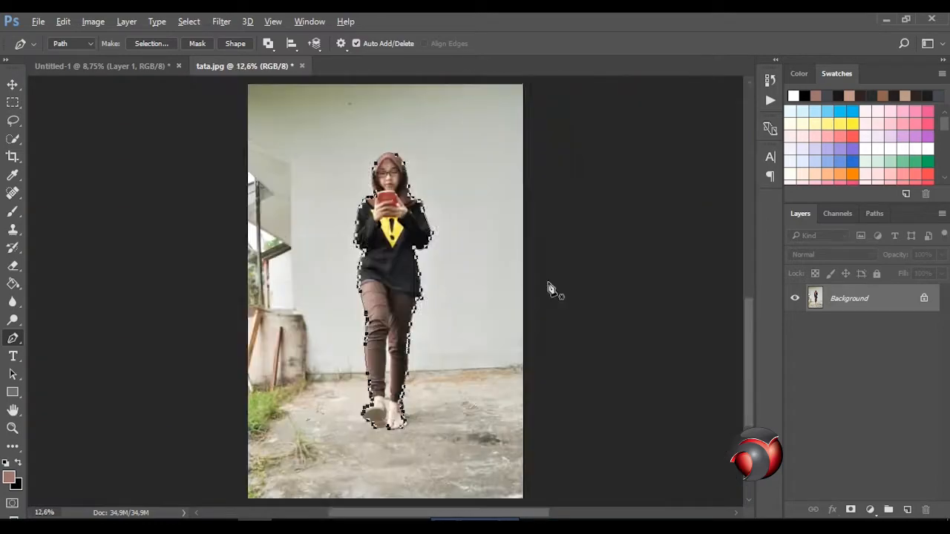
Step: Duplicate the Background layer and turn the path into a new anti-aliased selection with a 1-pixel feather radius
scroll(552, 287, "up", 2)
left_click_drag(876, 303, 907, 510)
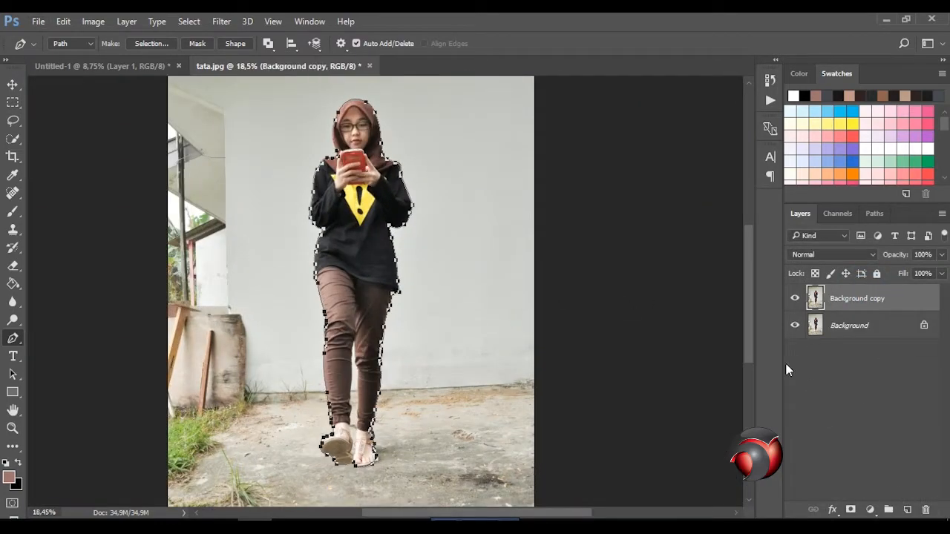
right_click(354, 271)
left_click(389, 232)
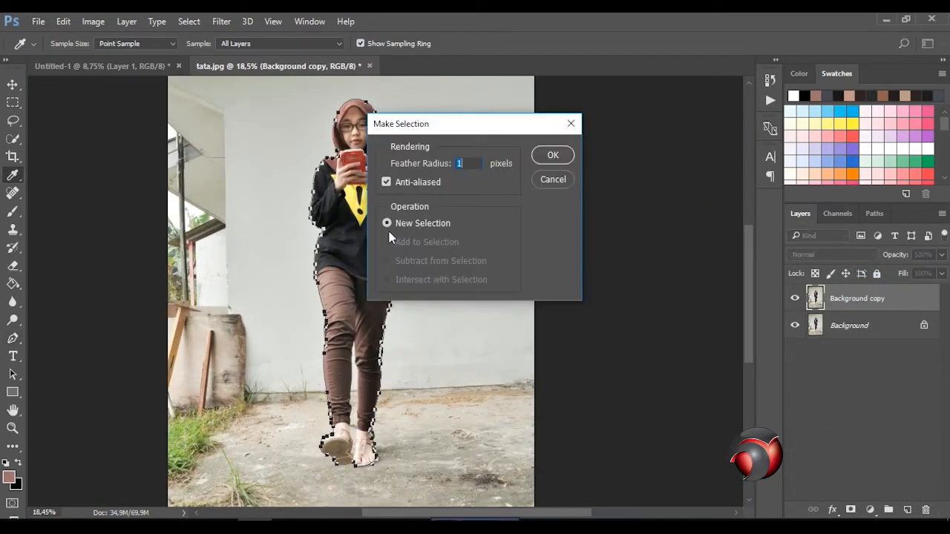
left_click(547, 153)
Step: Mask the duplicate layer with the selection and bring the cut-out woman into Untitled-1 as the uppermost layer
left_click(851, 510)
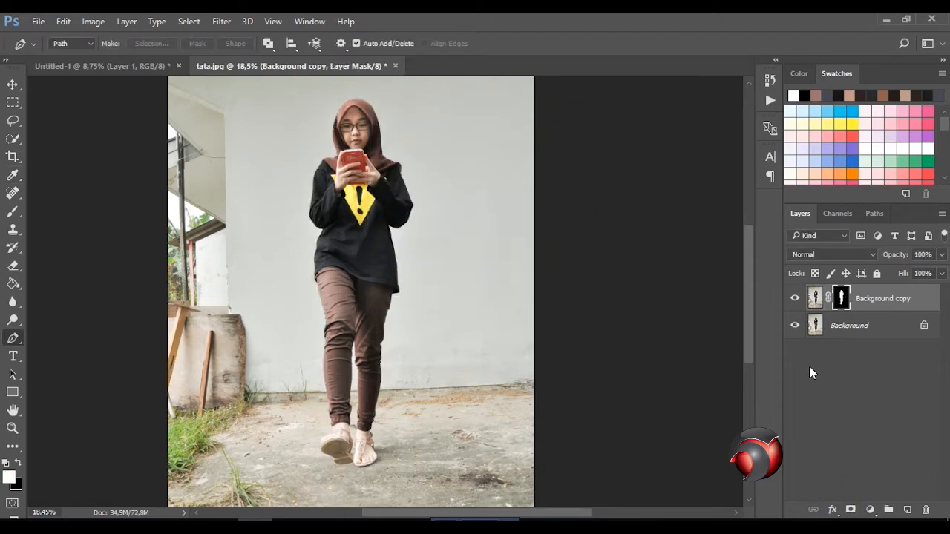
left_click(795, 326)
left_click(17, 86)
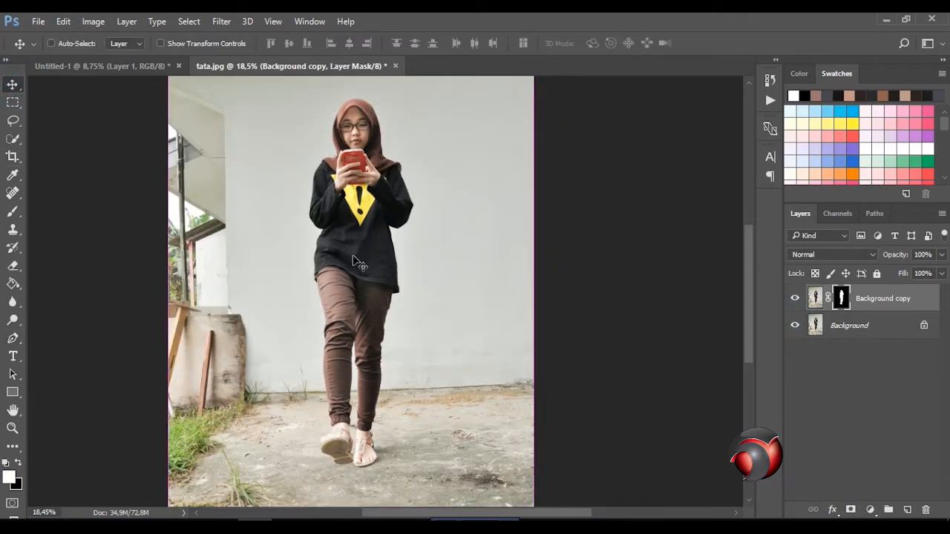
left_click_drag(358, 264, 384, 297)
Step: Enlarge the woman to about 120% and position her on the concrete slab just behind the open hole
key("ctrl+t")
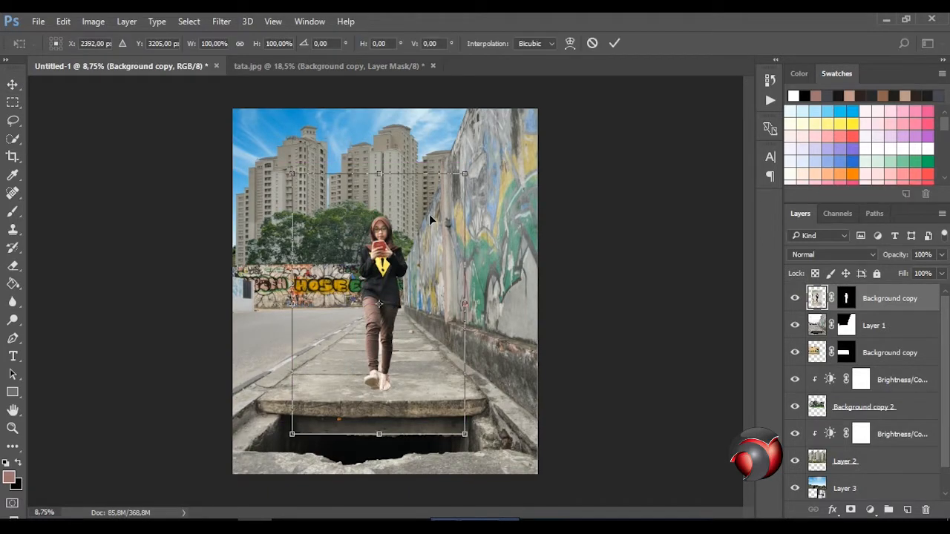
left_click_drag(464, 176, 517, 97)
left_click_drag(446, 313, 437, 277)
left_click_drag(511, 475, 483, 431)
left_click_drag(438, 396, 438, 410)
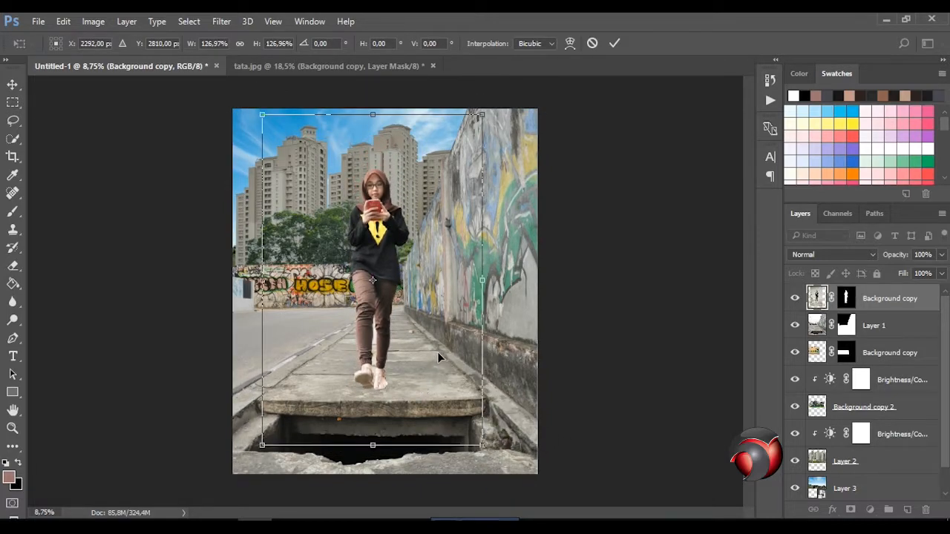
left_click_drag(483, 447, 477, 437)
left_click_drag(421, 385, 421, 396)
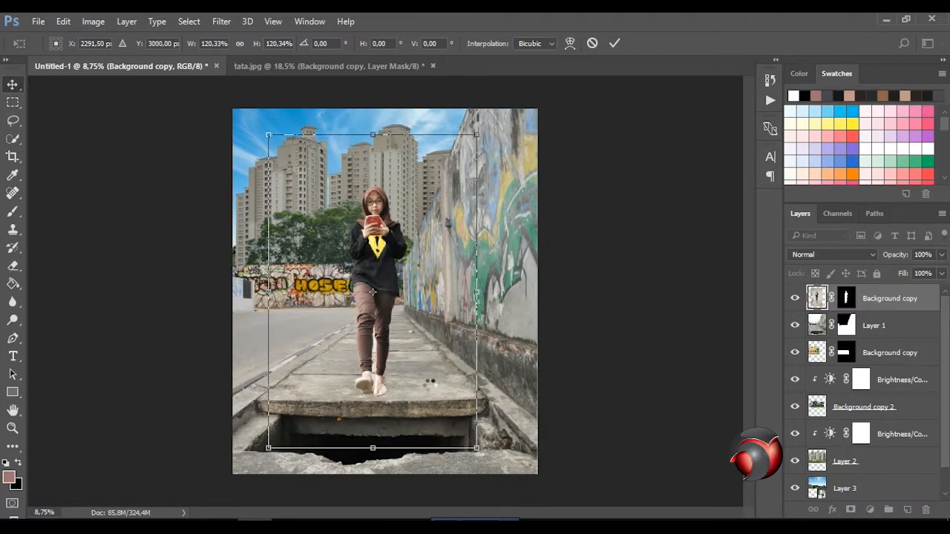
key("Return")
Step: Start a Pen path where the gap between the legs begins and trace down the raised leg's inner calf
scroll(369, 350, "up", 10)
key("p")
scroll(340, 138, "up", 1)
left_click(332, 128)
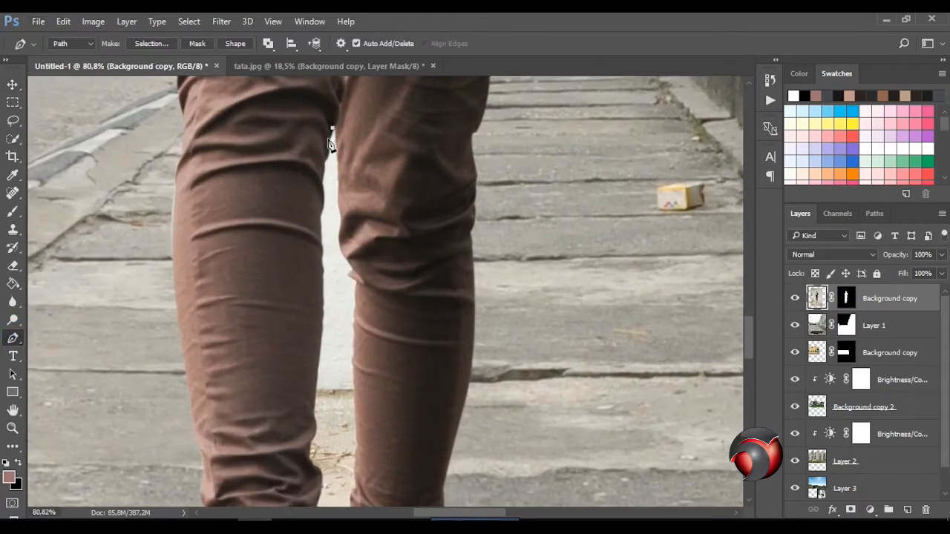
left_click(326, 164)
scroll(320, 176, "down", 1)
scroll(327, 200, "up", 2)
left_click(327, 223)
left_click(314, 305)
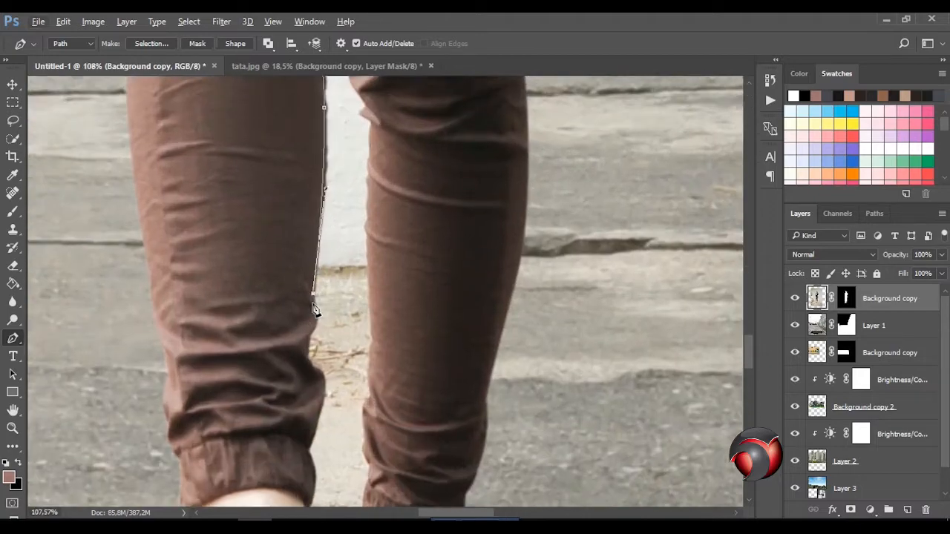
Step: Continue the path down the raised leg's inner cuff and ankle, following the sandal strap to the heel
scroll(316, 307, "down", 3)
left_click(307, 202)
left_click_drag(314, 232, 329, 242)
left_click(315, 290)
scroll(312, 259, "down", 4)
left_click(305, 240)
left_click(311, 297)
left_click(328, 312)
scroll(326, 335, "down", 1)
left_click(315, 362)
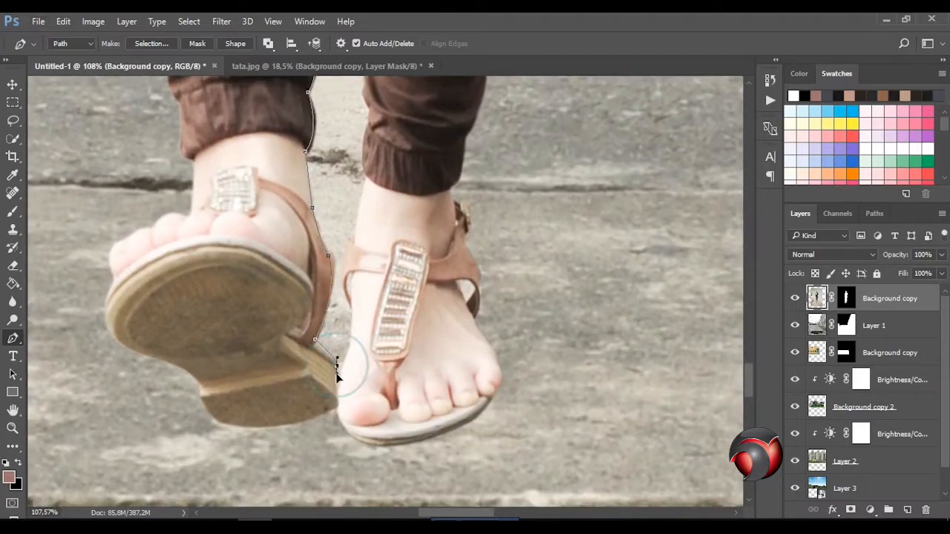
Step: Trace back up the inner edge of the standing foot and leg and close the path around the gap
left_click(349, 366)
scroll(352, 362, "up", 2)
left_click(352, 349)
scroll(370, 294, "up", 3)
left_click(365, 307)
left_click(371, 267)
scroll(373, 273, "up", 2)
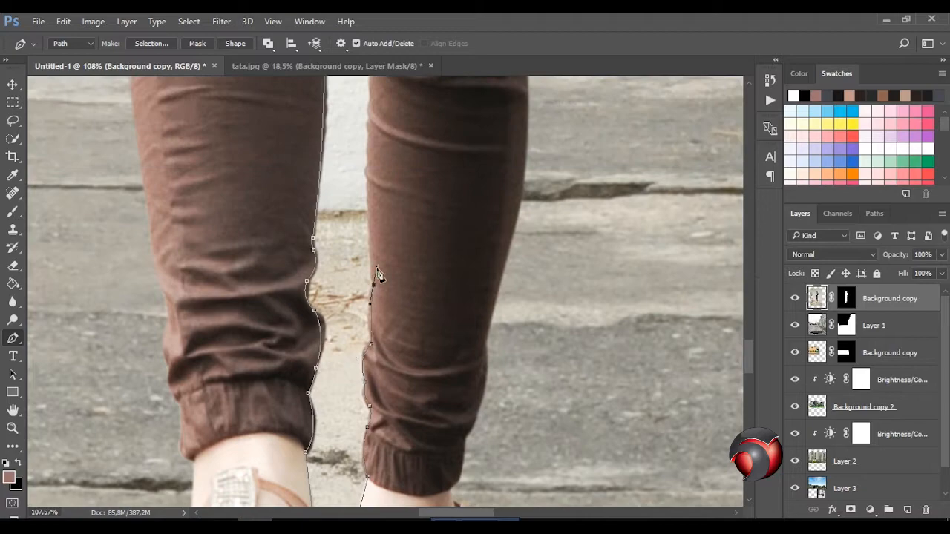
scroll(375, 279, "up", 4)
left_click(369, 306)
scroll(367, 305, "up", 5)
left_click(343, 280)
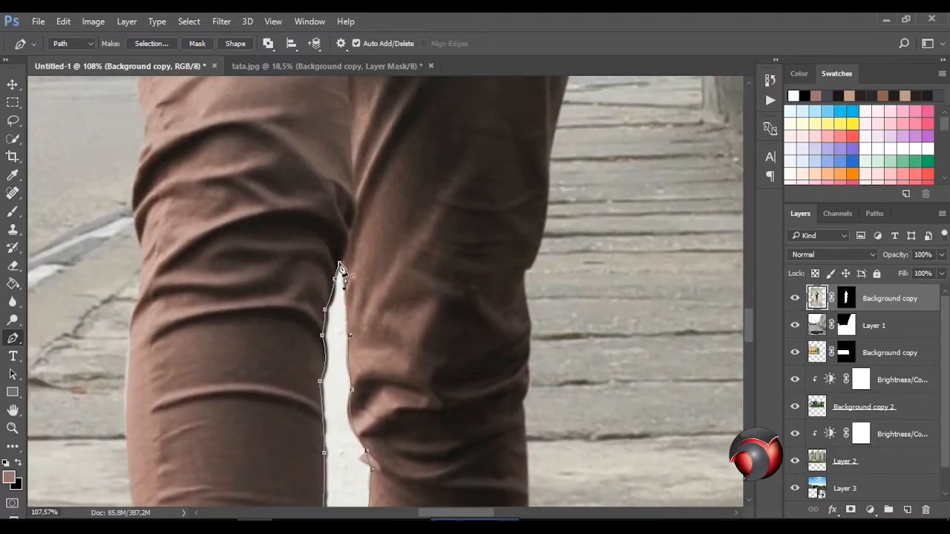
Step: Convert the path around the gap between the legs into a selection
scroll(347, 278, "down", 8)
right_click(401, 375)
left_click(446, 190)
left_click(555, 141)
Step: Mask out the gap between the woman's legs by painting black on her layer mask inside the selection with a 600 px brush, and deselect
left_click(12, 211)
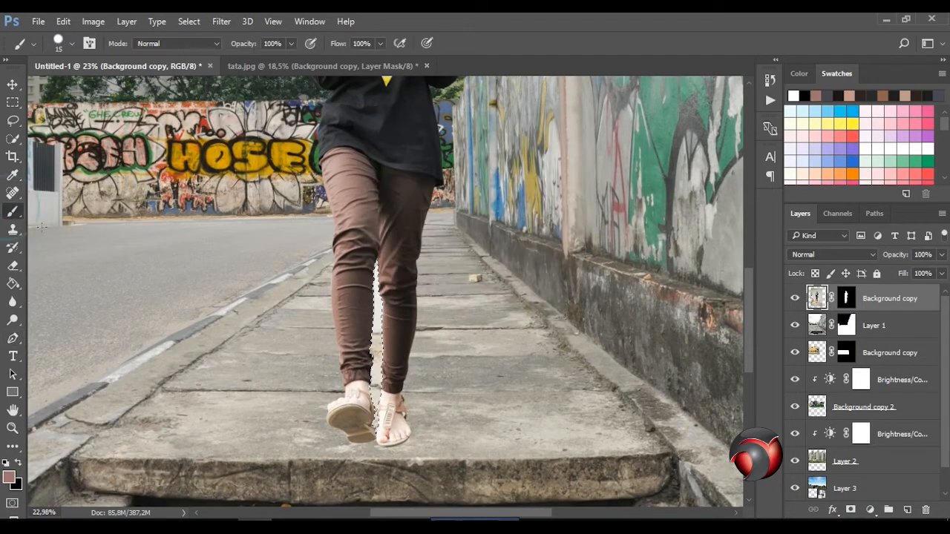
left_click(847, 298)
key("bracketright")
key("bracketright")
key("bracketright")
key("bracketright")
key("bracketright")
key("bracketright")
key("bracketright")
key("bracketright")
key("bracketright")
key("bracketright")
key("bracketright")
key("bracketright")
key("bracketright")
key("bracketright")
key("bracketright")
key("bracketright")
key("bracketright")
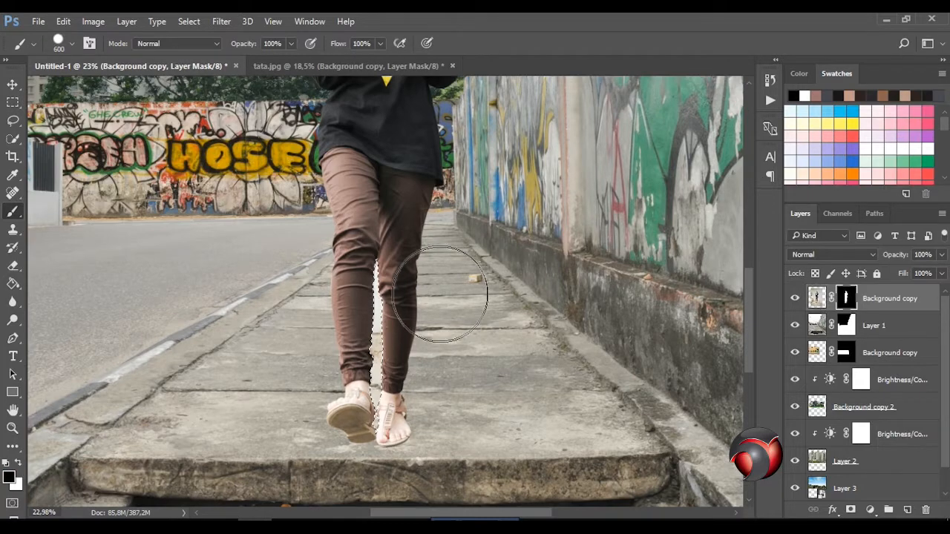
mouse_move(440, 294)
left_mouse_down()
mouse_move(369, 461)
mouse_move(375, 368)
left_mouse_up()
key("ctrl+d")
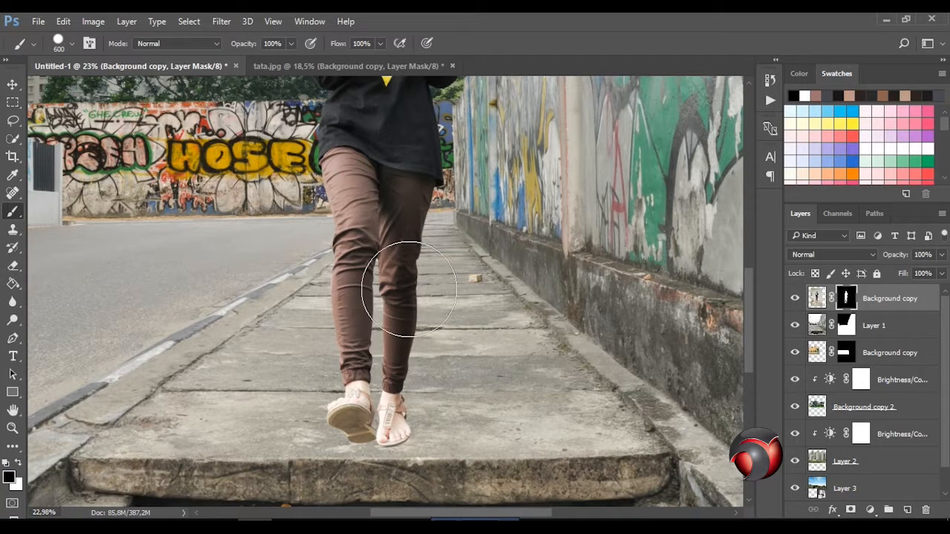
Step: Free-transform the cut-out woman, adjusting her size and shifting her slightly down the walkway toward the slab edge above the hole
left_click(13, 85)
scroll(467, 277, "down", 12)
scroll(467, 277, "up", 2)
key("ctrl+t")
left_click_drag(484, 123, 493, 110)
left_click_drag(429, 345, 425, 331)
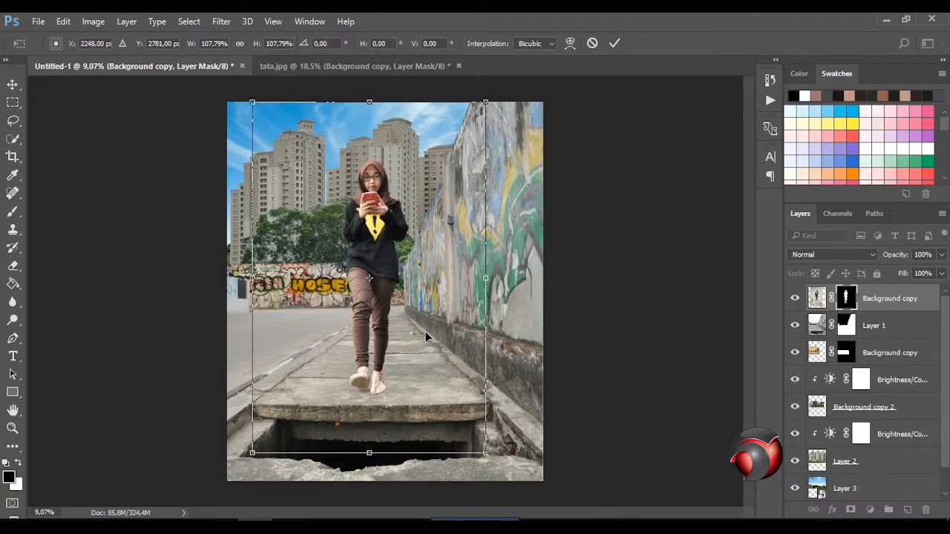
key("Down")
key("Down")
key("Down")
key("Down")
key("Left")
key("Left")
key("Left")
left_click_drag(484, 107, 462, 151)
key("Return")
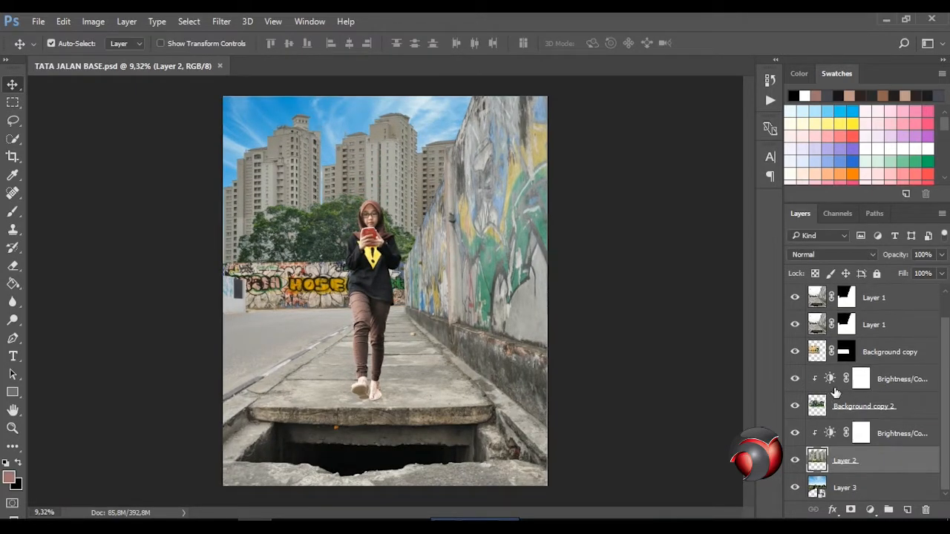
Step: Scale the woman proportionally to about 105% while keeping her on the walkway slab
key("ctrl+t")
left_click_drag(483, 119, 473, 141)
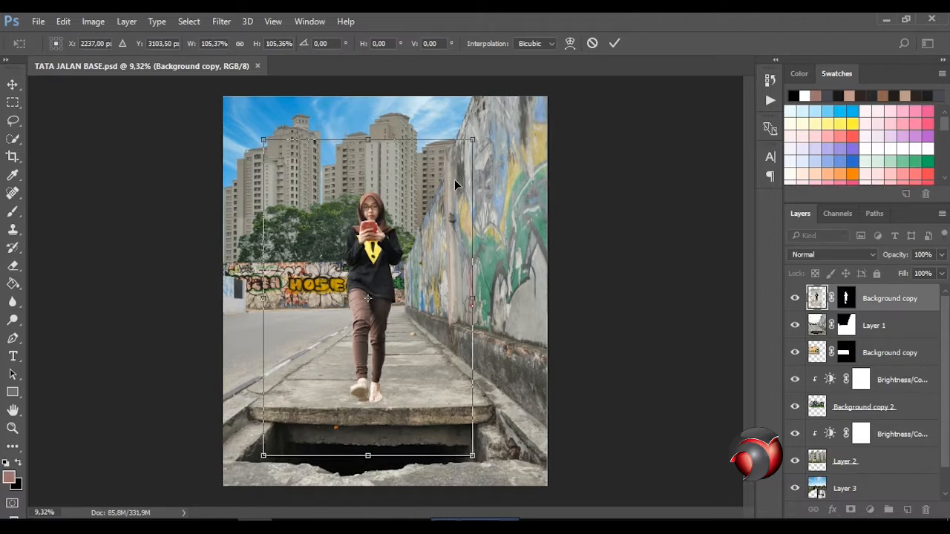
key("Return")
Step: Add a slightly darkening Curves adjustment clipped to the HOSE graffiti wall layer and invert its mask to black
left_click(866, 352)
left_click(870, 511)
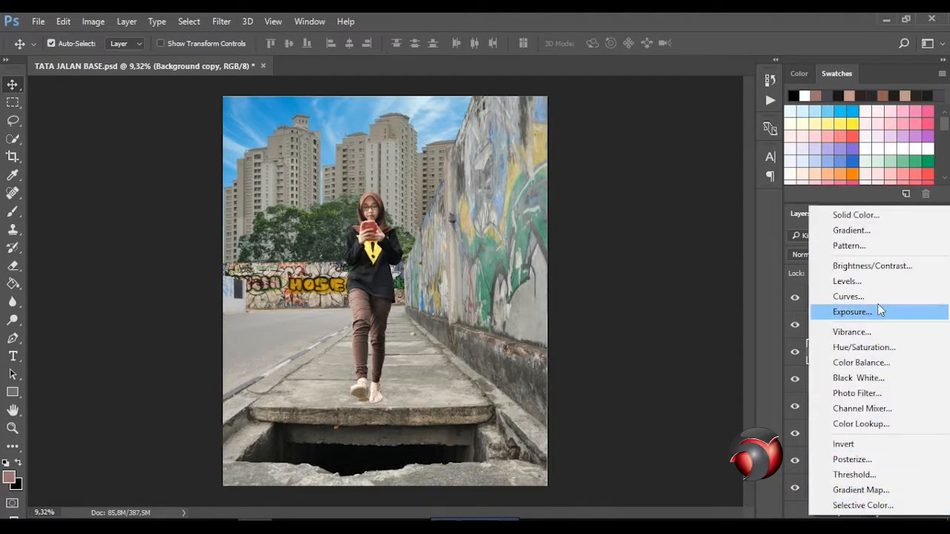
left_click(876, 297)
left_click_drag(650, 231, 661, 241)
left_click(742, 66)
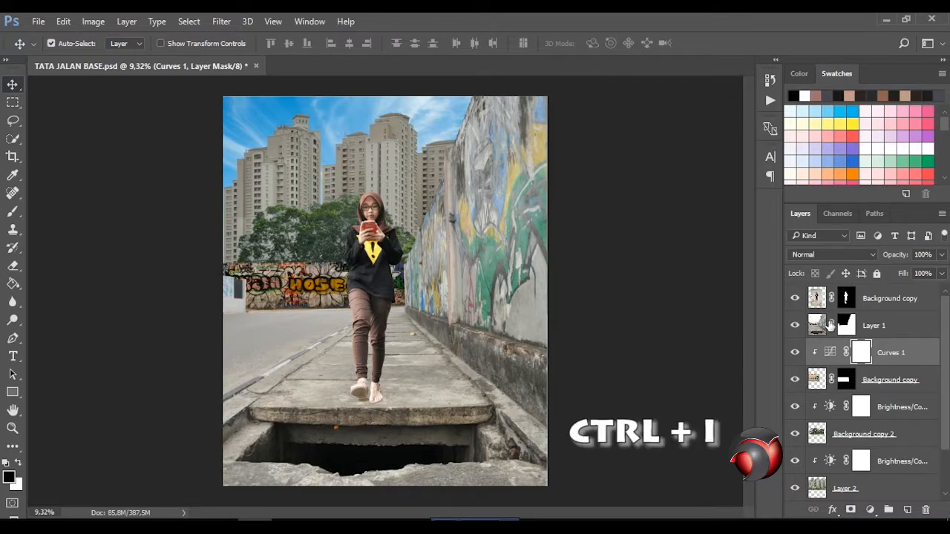
key("ctrl+i")
Step: Paint white on the Curves mask along the graffiti wall's base and side with a soft 600 px brush at 60% opacity
key("b")
key("x")
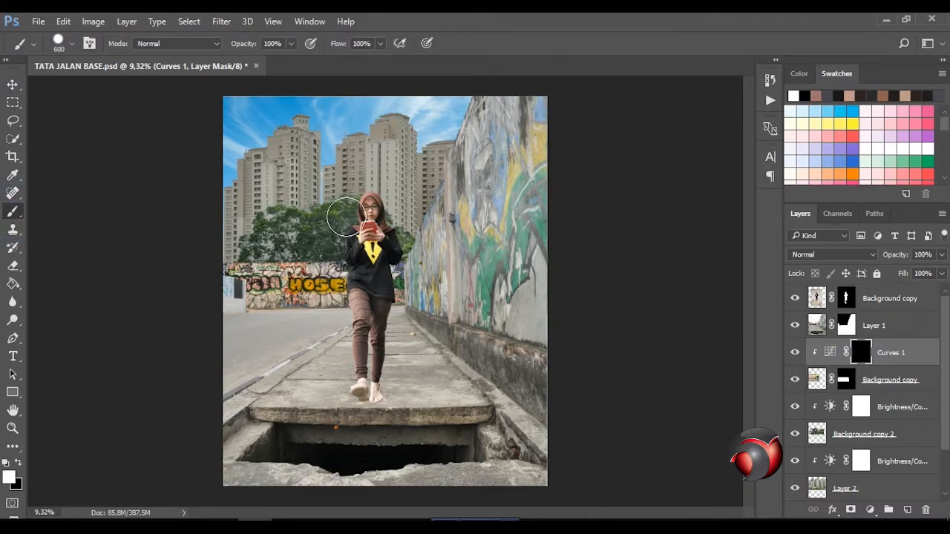
left_click_drag(256, 319, 330, 322)
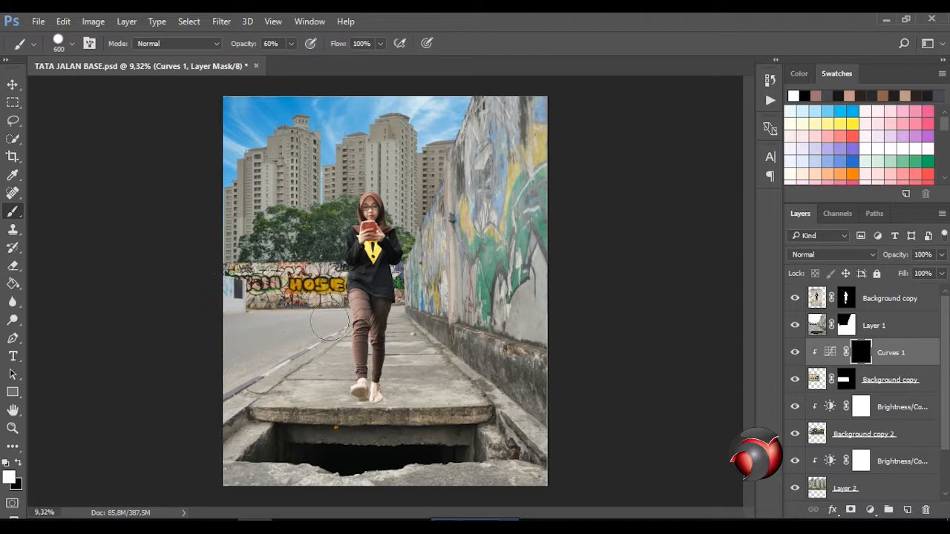
left_click(72, 43)
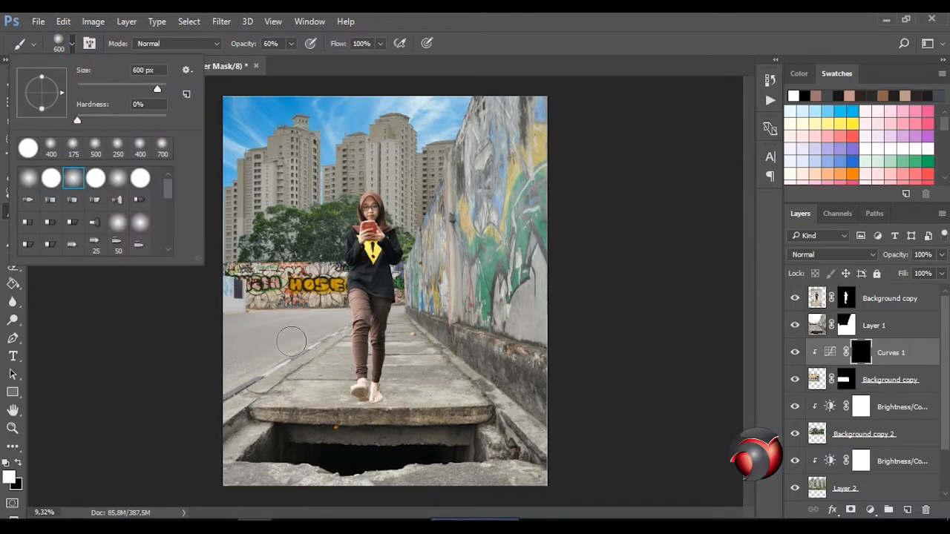
left_click_drag(260, 317, 279, 315)
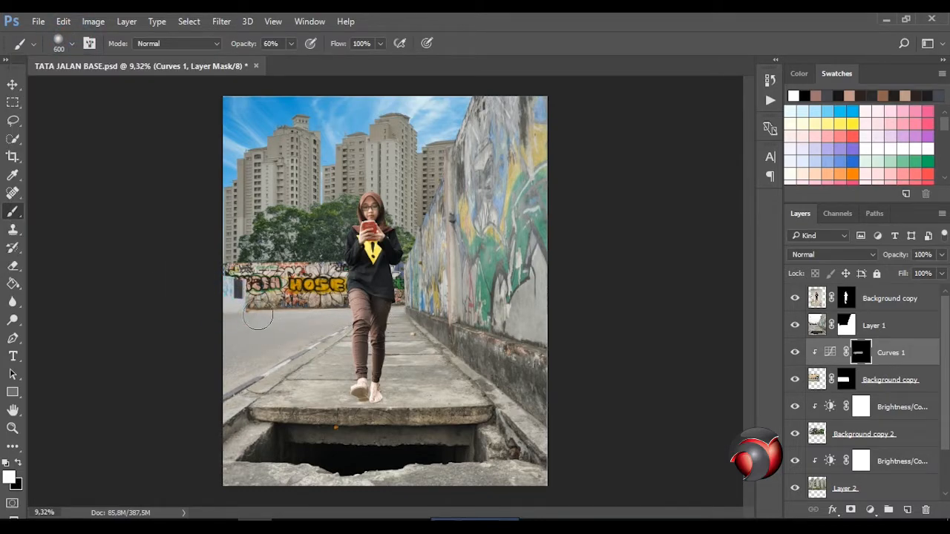
left_click(232, 285)
scroll(869, 445, "down", 1)
scroll(869, 446, "up", 1)
Step: Add a darkening Curves adjustment clipped to the street layer, Layer 1, and invert its mask to black
left_click(876, 325)
left_click(870, 510)
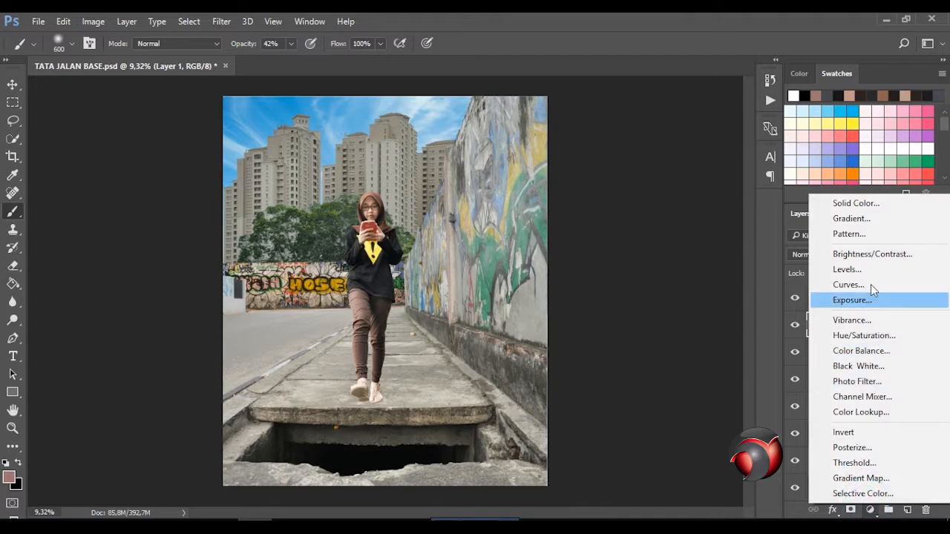
left_click(868, 285)
left_click(640, 315)
left_click_drag(653, 226, 667, 243)
left_click(740, 66)
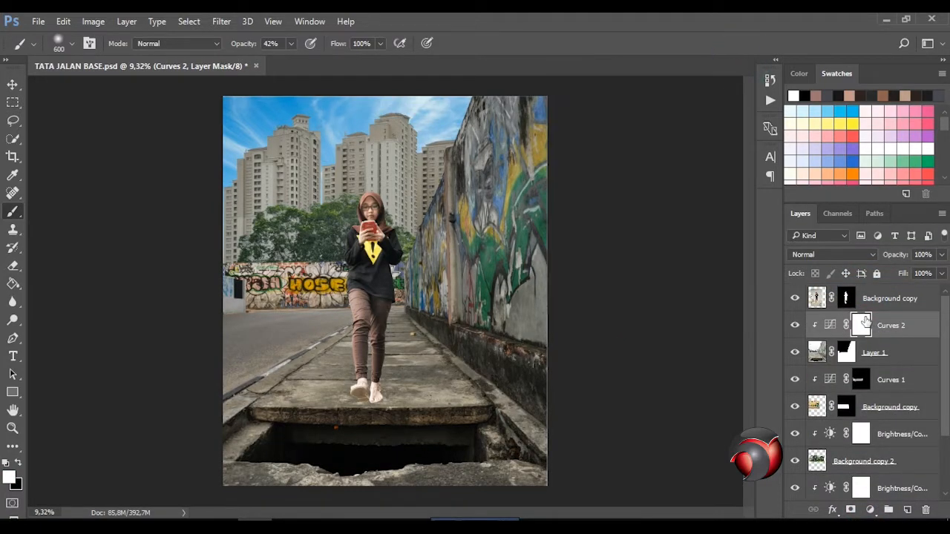
key("ctrl+i")
Step: Paint shading onto the foreground kerb and walkway slab through the Curves 2 mask with a 900 px white brush at 42% opacity
key("]")
key("]")
key("]")
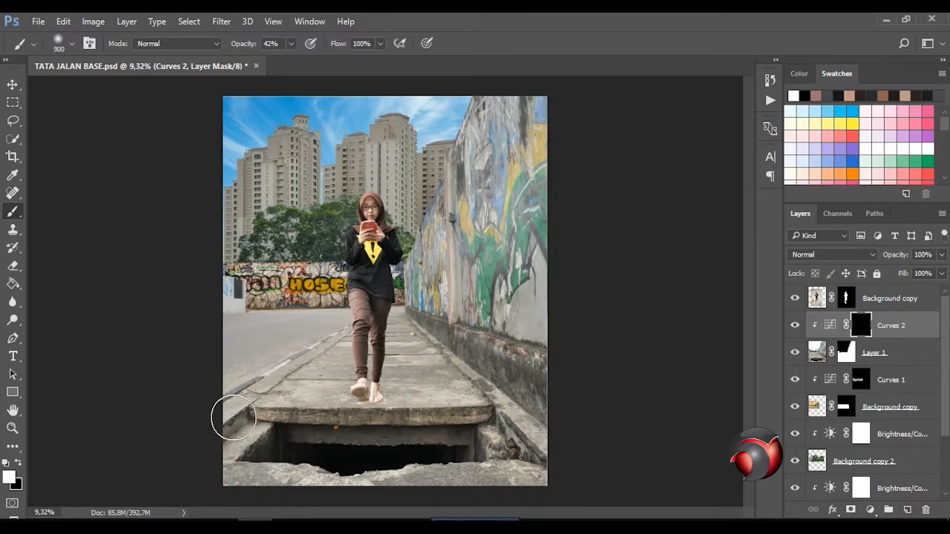
mouse_move(211, 397)
left_mouse_down()
mouse_move(227, 447)
mouse_move(291, 483)
mouse_move(373, 495)
mouse_move(518, 485)
mouse_move(524, 413)
left_mouse_up()
mouse_move(443, 358)
left_mouse_down()
mouse_move(512, 416)
mouse_move(282, 413)
left_mouse_up()
Step: Darken the hole's inner wall beneath the slab edge with a 400 px brush on the Curves 2 mask
key("[")
key("[")
key("[")
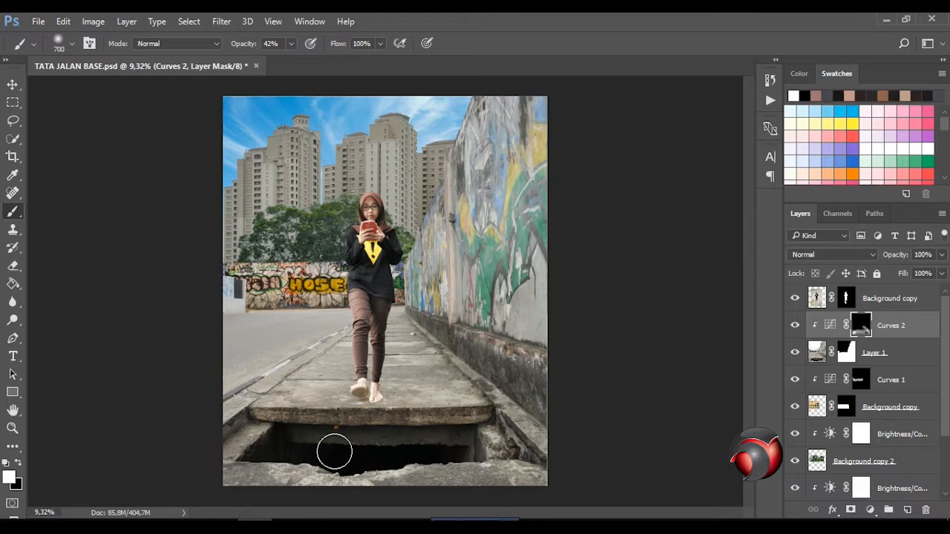
key("[")
key("[")
key("[")
left_click_drag(483, 424, 276, 435)
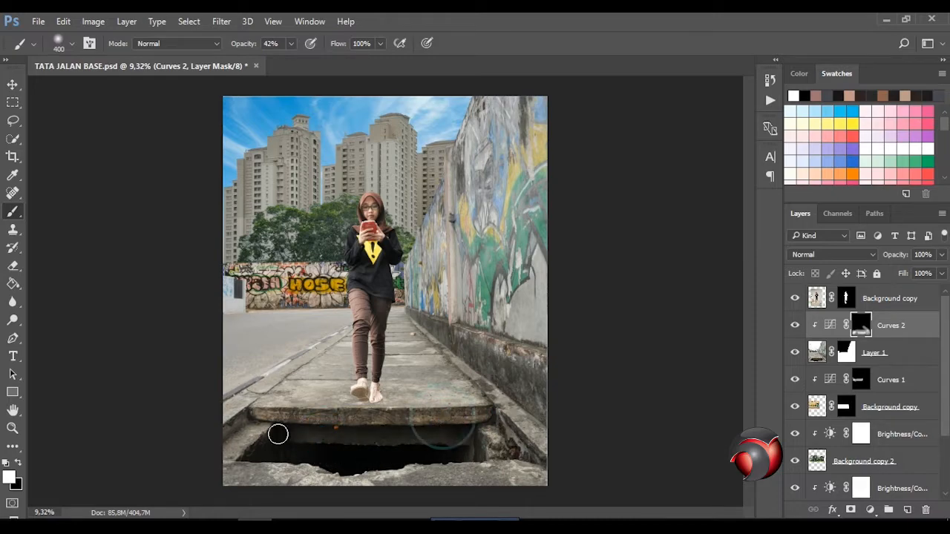
Step: Shade the base of the long graffiti wall beside the walkway with a 600 px brush on the same mask
key("]")
key("]")
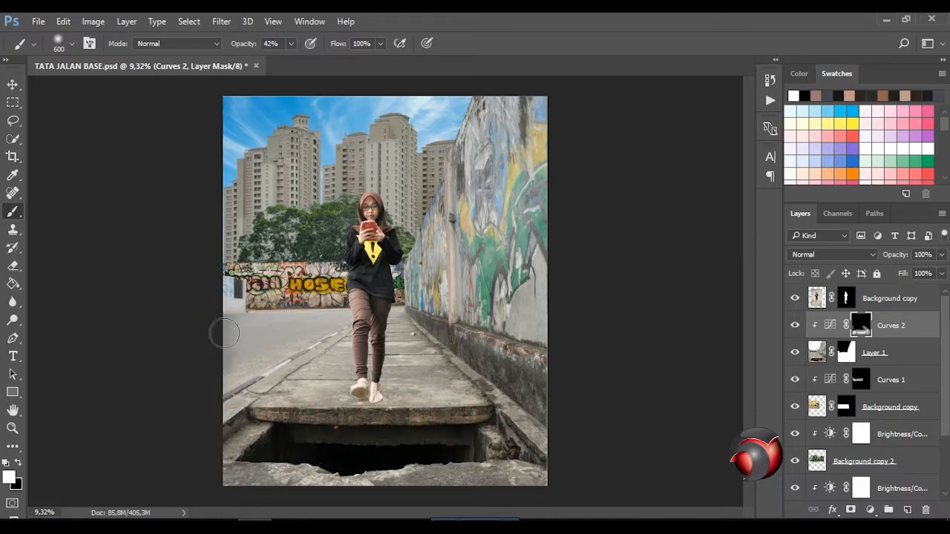
mouse_move(427, 323)
left_mouse_down()
mouse_move(556, 371)
mouse_move(481, 356)
mouse_move(509, 402)
left_mouse_up()
Step: Darken the upper outer part of the long graffiti wall with a 1000 px brush at 25% opacity
key("2")
key("5")
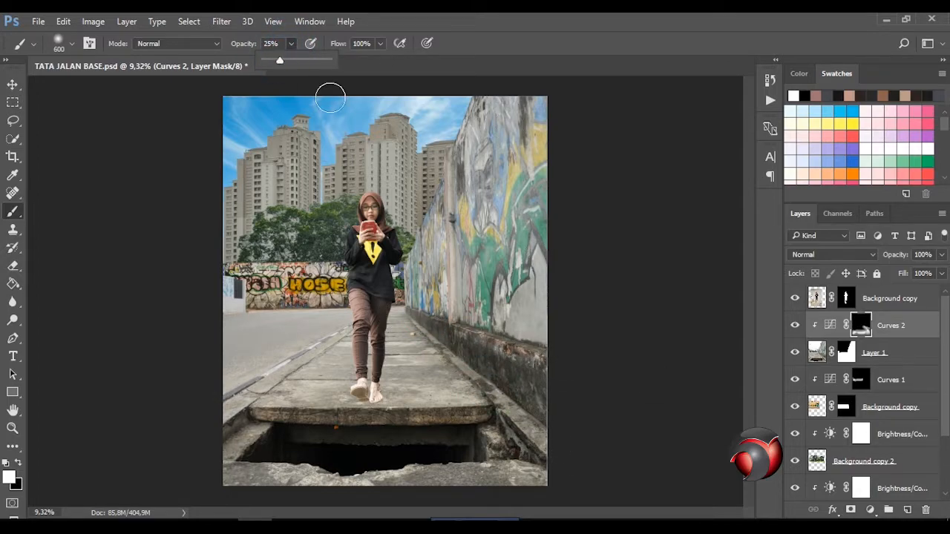
key("]")
key("]")
key("]")
key("]")
mouse_move(484, 89)
left_mouse_down()
mouse_move(523, 99)
mouse_move(487, 173)
mouse_move(549, 227)
left_mouse_up()
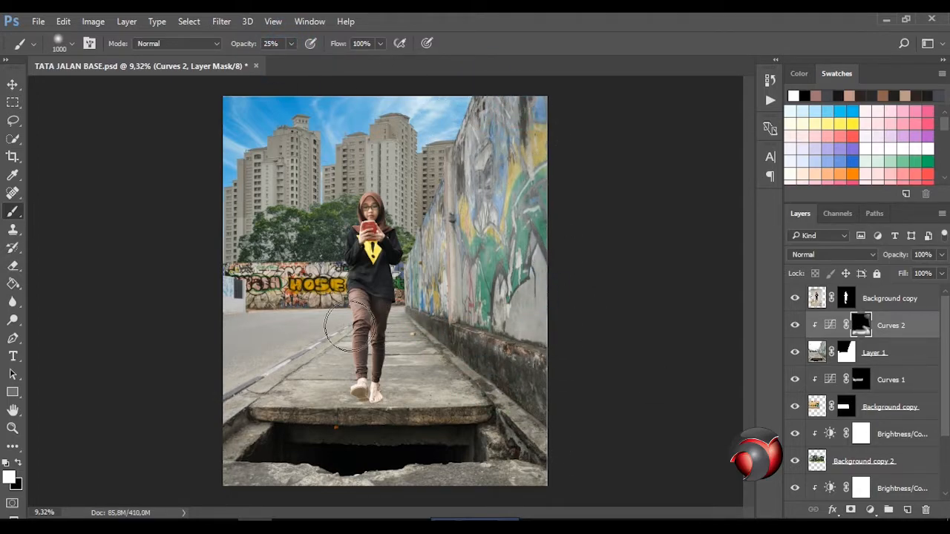
Step: Lightly shade the walkway and road edge on the Curves 2 mask at 12% brush opacity, and reduce the brush to 700 px
left_click(291, 43)
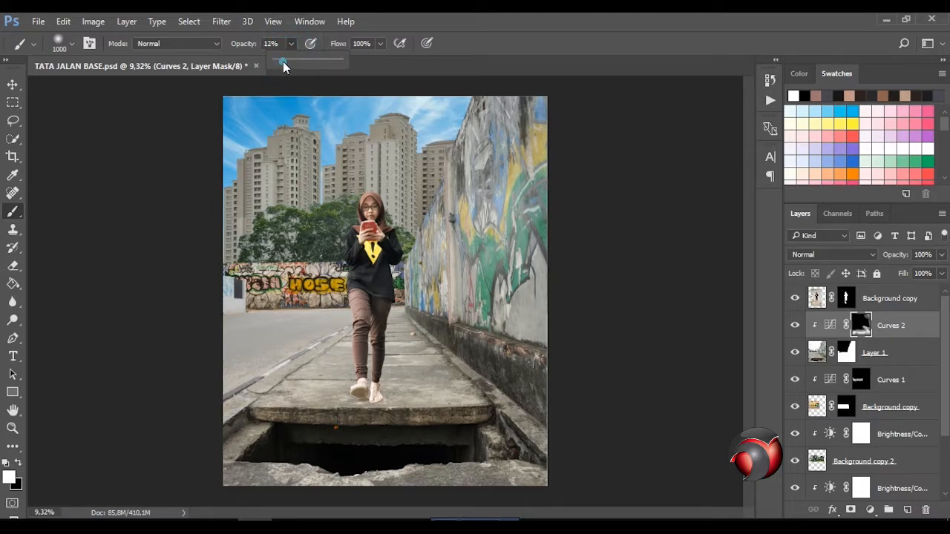
mouse_move(445, 391)
left_mouse_down()
mouse_move(359, 400)
mouse_move(290, 377)
mouse_move(211, 404)
left_mouse_up()
key("[")
key("[")
key("[")
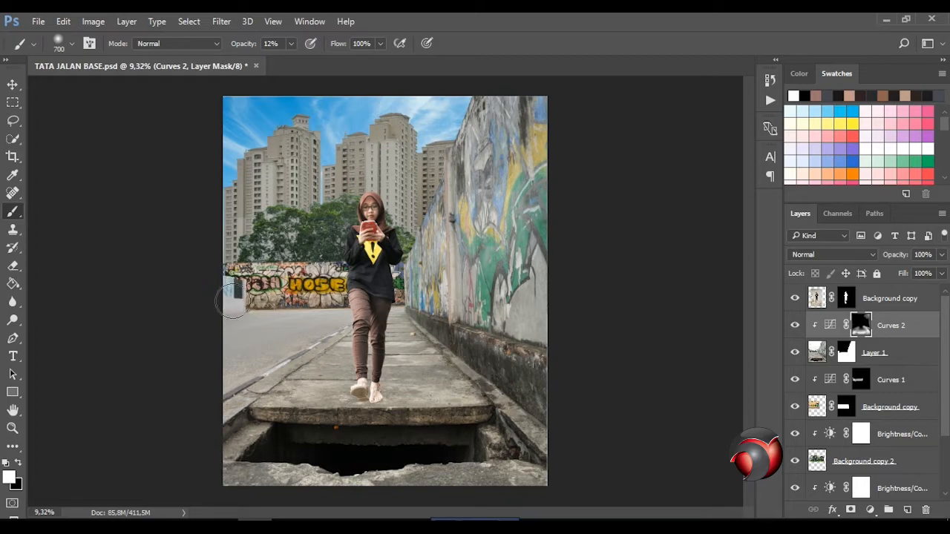
Step: Add a Brightness/Contrast adjustment clipped to the street layer and lower its brightness to about -6
left_click(870, 510)
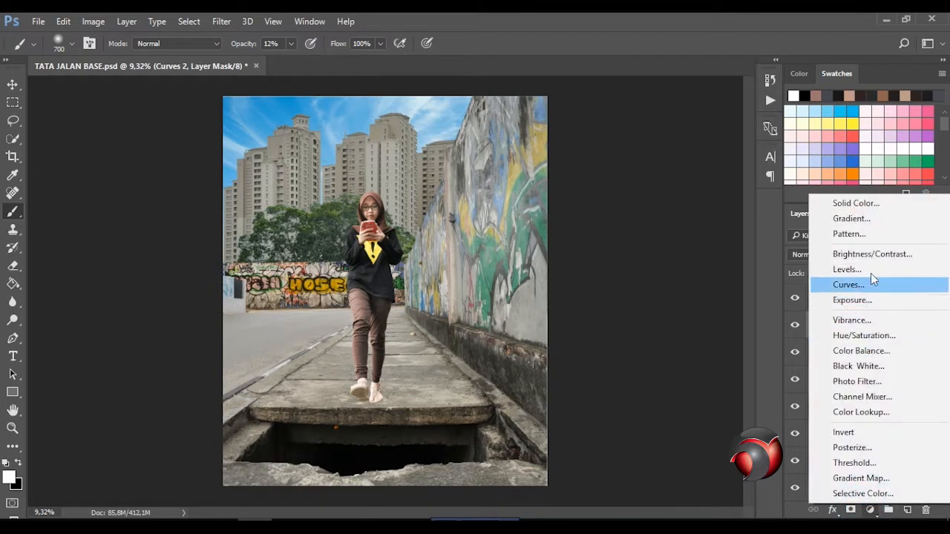
left_click(871, 254)
left_click(639, 315)
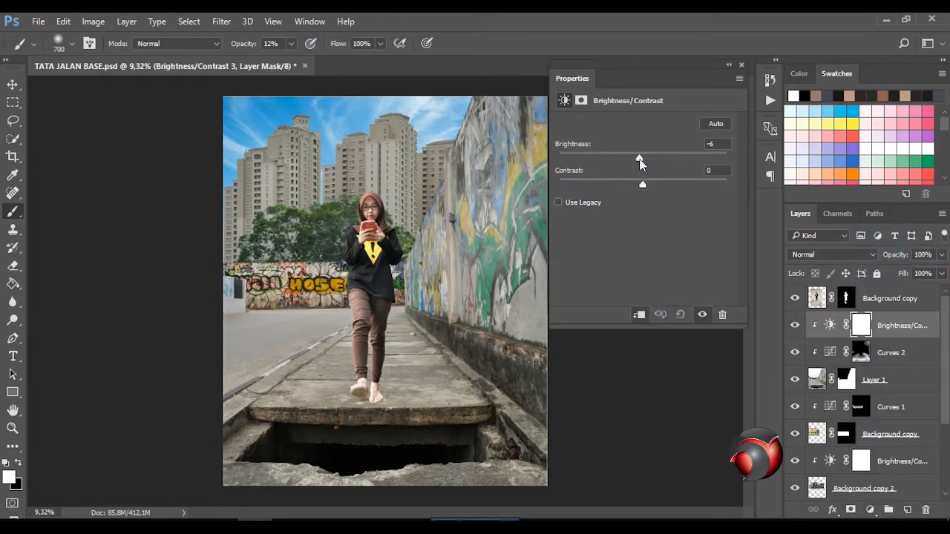
left_click(743, 63)
Step: Add a darkening Curves adjustment above the trees' Brightness/Contrast layer and invert its mask to black
scroll(868, 371, "down", 1)
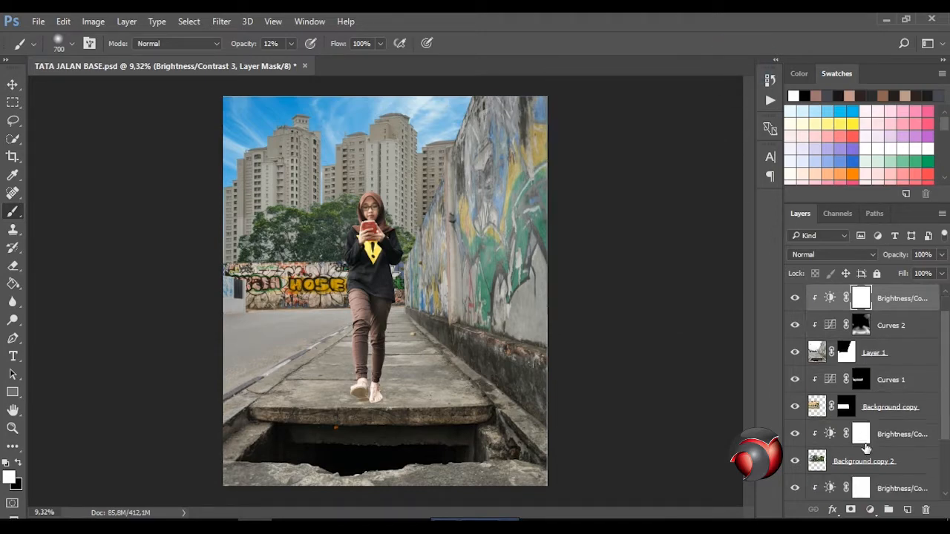
left_click(898, 435)
left_click(870, 510)
left_click(853, 290)
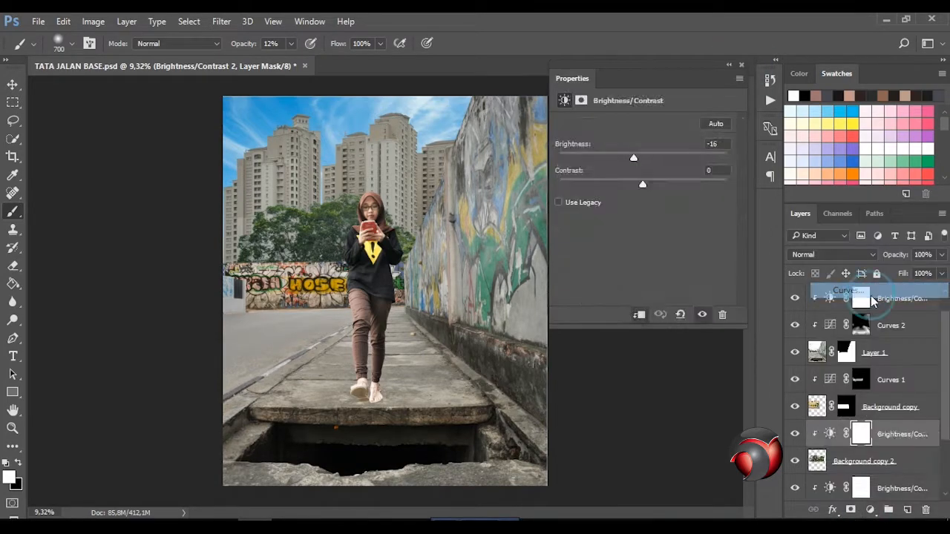
left_click_drag(656, 224, 658, 238)
left_click(741, 64)
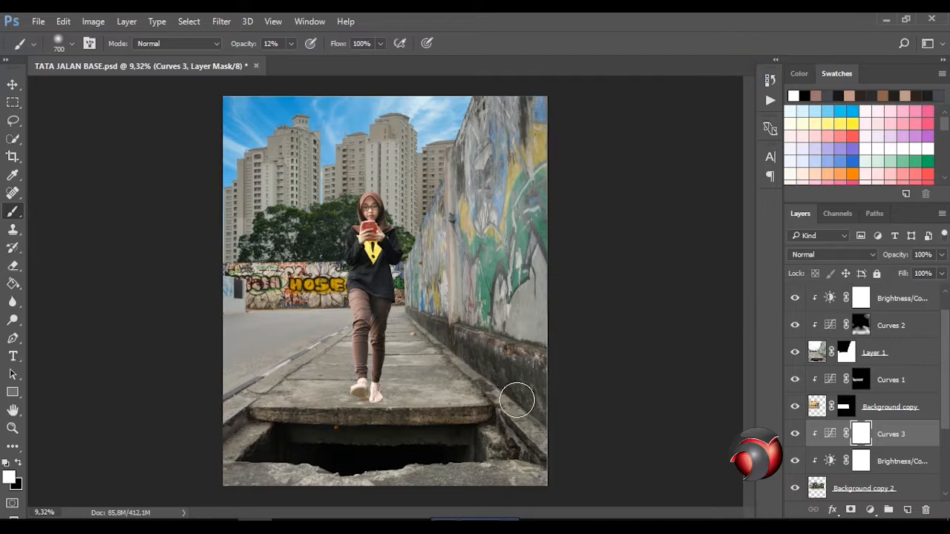
key("ctrl+i")
Step: Paint shading along the lower part of the trees on the Curves 3 mask with a 19% opacity brush
left_click(292, 44)
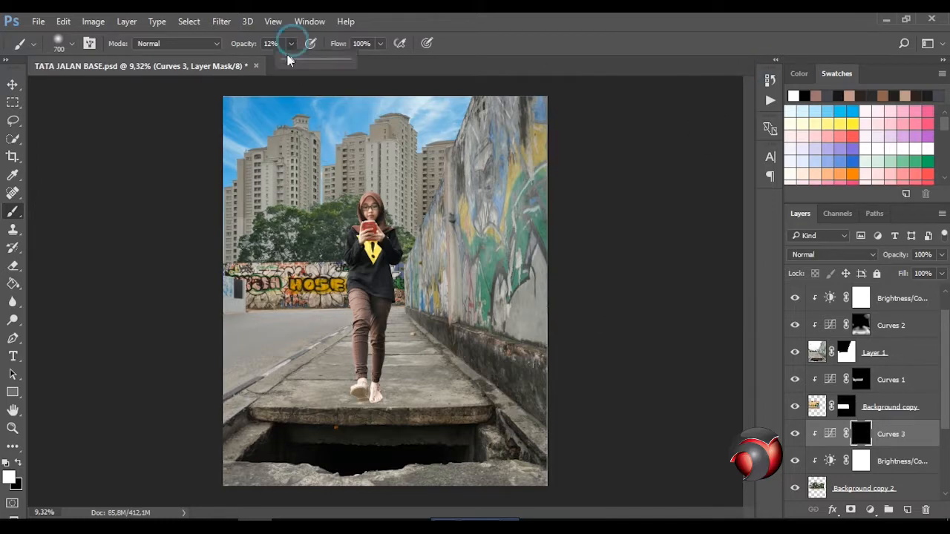
left_click_drag(289, 59, 294, 60)
left_click(247, 262)
mouse_move(403, 257)
left_mouse_down()
mouse_move(321, 259)
mouse_move(402, 261)
left_mouse_up()
Step: Add a darkening Curves adjustment above the apartment towers' layer and clip it and the existing Brightness/Contrast adjustment to the towers
scroll(869, 442, "down", 3)
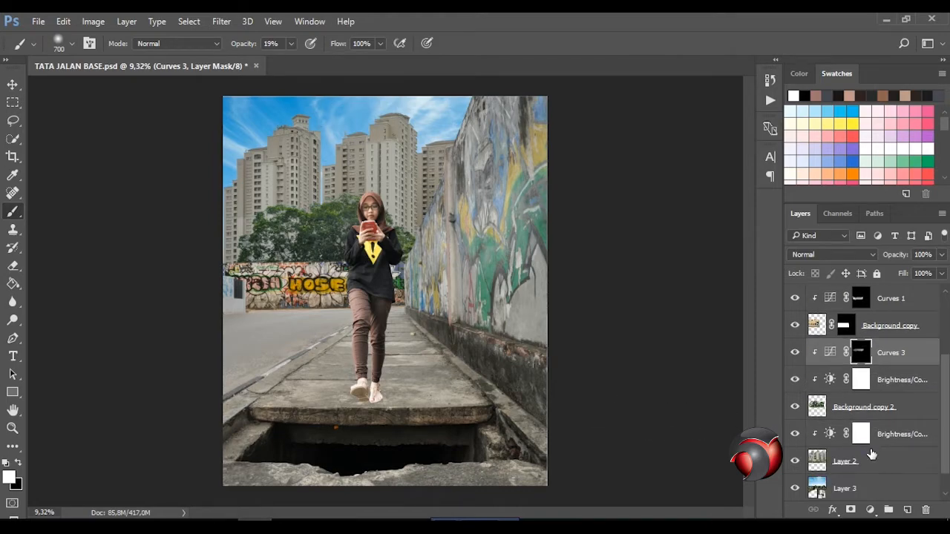
left_click(870, 459)
left_click(870, 510)
left_click(878, 297)
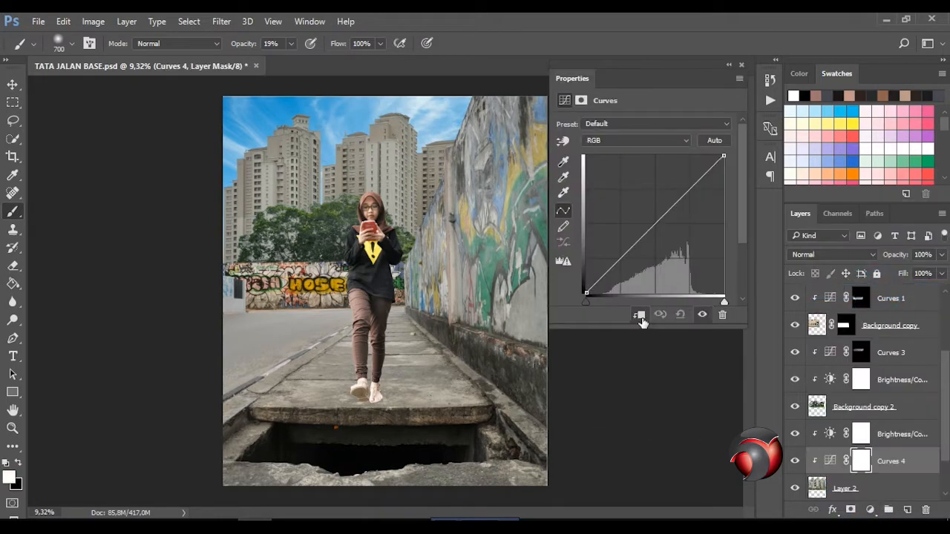
left_click_drag(657, 223, 667, 233)
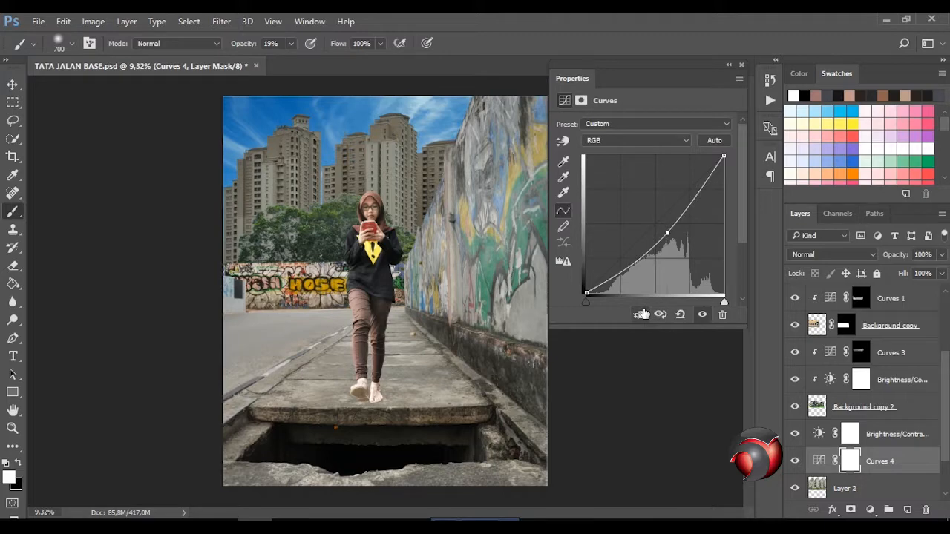
left_click(640, 314)
left_click(825, 435)
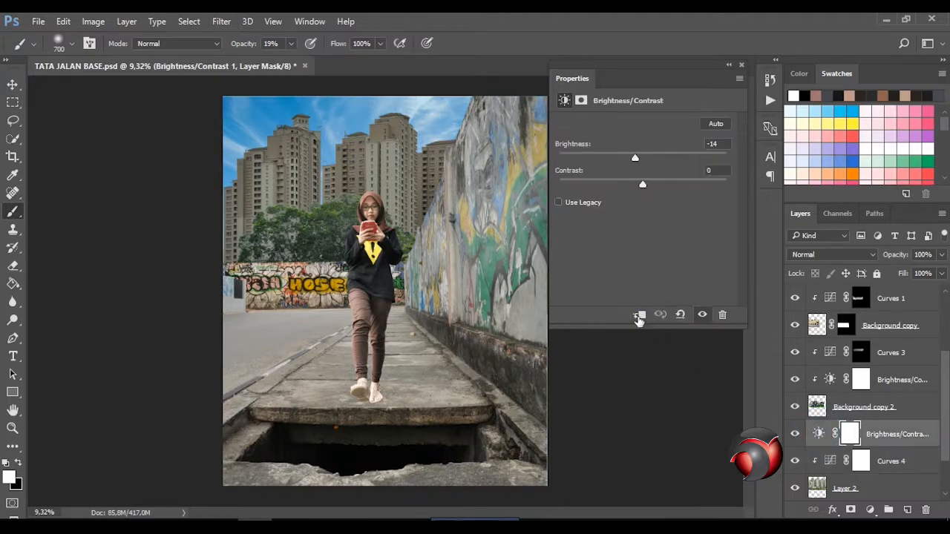
left_click(640, 315)
Step: Invert the Curves 4 mask to black and paint shading over the lower part of the towers with an enlarged brush at 19% opacity
left_click(860, 462)
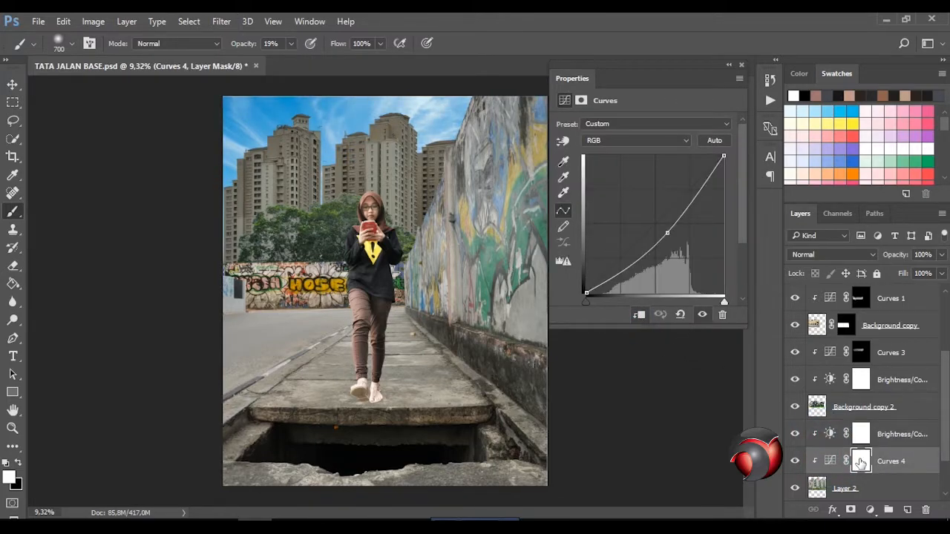
left_click(860, 462)
key("ctrl+i")
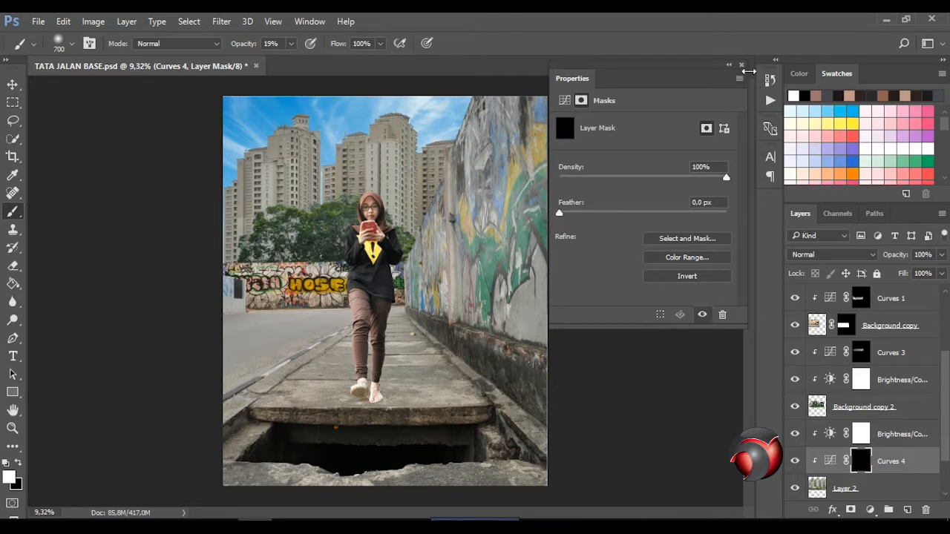
left_click(741, 65)
key("]")
key("]")
key("]")
left_click_drag(228, 261, 297, 245)
Step: Deepen the shading across the apartment towers on the Curves 4 mask at 41% brush opacity, and reduce the brush to 700 px
left_click(291, 44)
left_click(305, 61)
mouse_move(216, 242)
left_mouse_down()
mouse_move(287, 251)
mouse_move(392, 217)
left_mouse_up()
key("[")
key("[")
key("[")
key("[")
key("bracketleft")
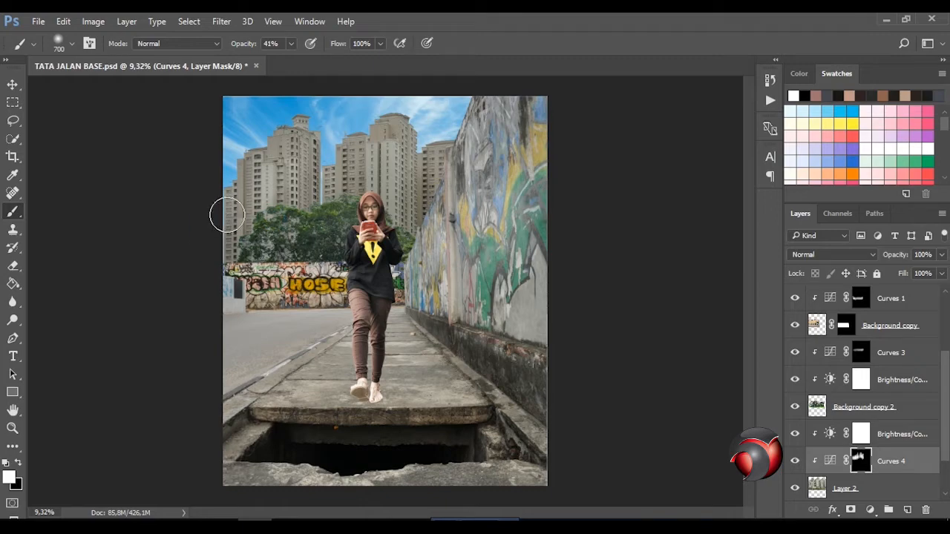
Step: Add a Curves adjustment above the woman's layer, clip it to her, and pull the midtones down to darken her
key("bracketright")
scroll(947, 352, "up", 4)
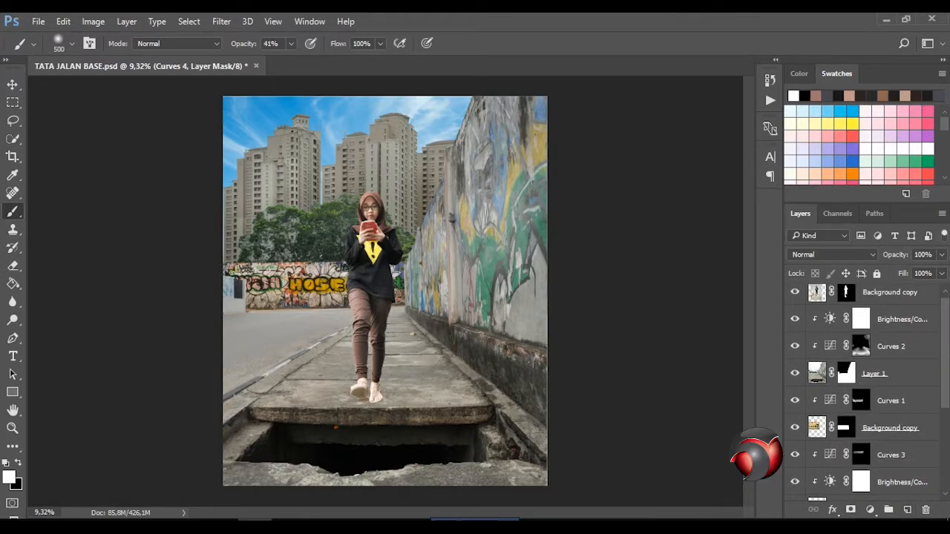
left_click(865, 294)
left_click(870, 510)
left_click(862, 286)
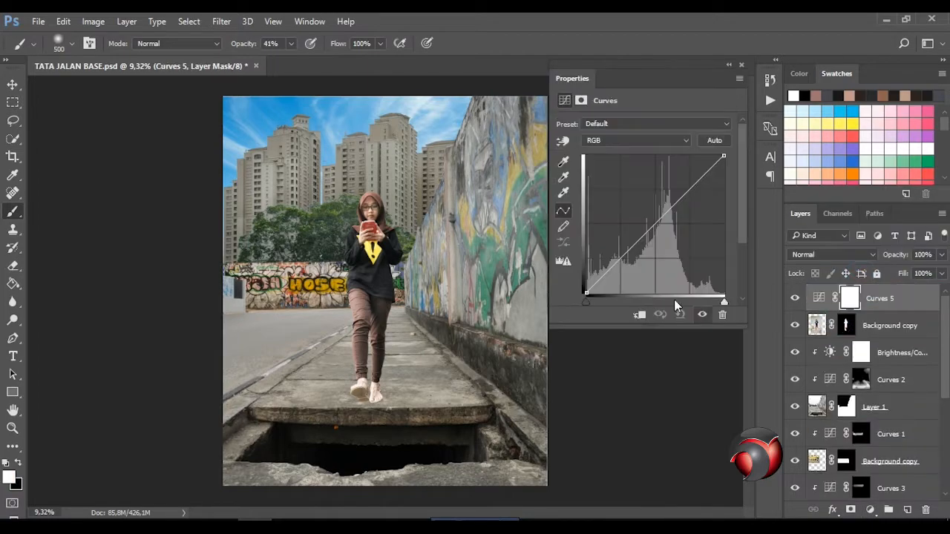
left_click_drag(655, 223, 668, 239)
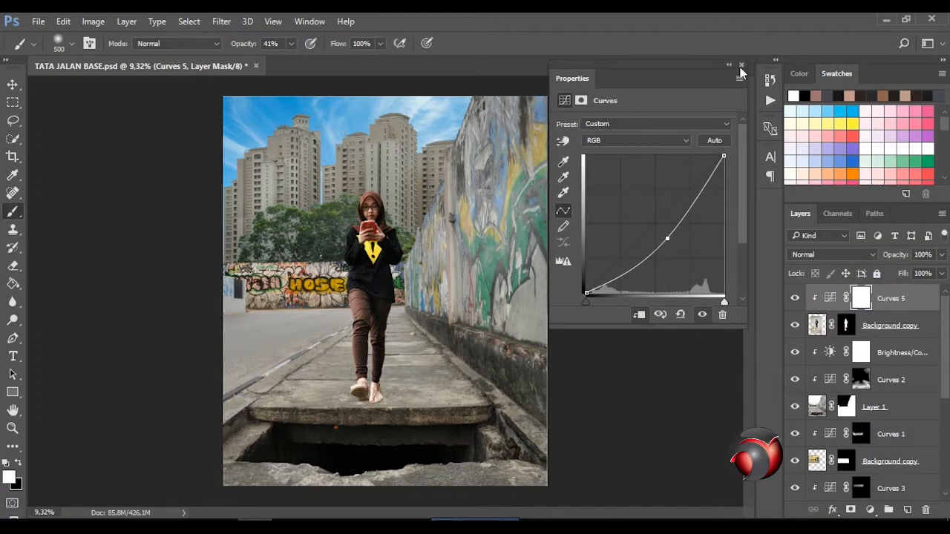
left_click(740, 66)
Step: Invert the Curves 5 mask to black and paint shading over the woman's feet and legs at 41% brush opacity
key("ctrl+i")
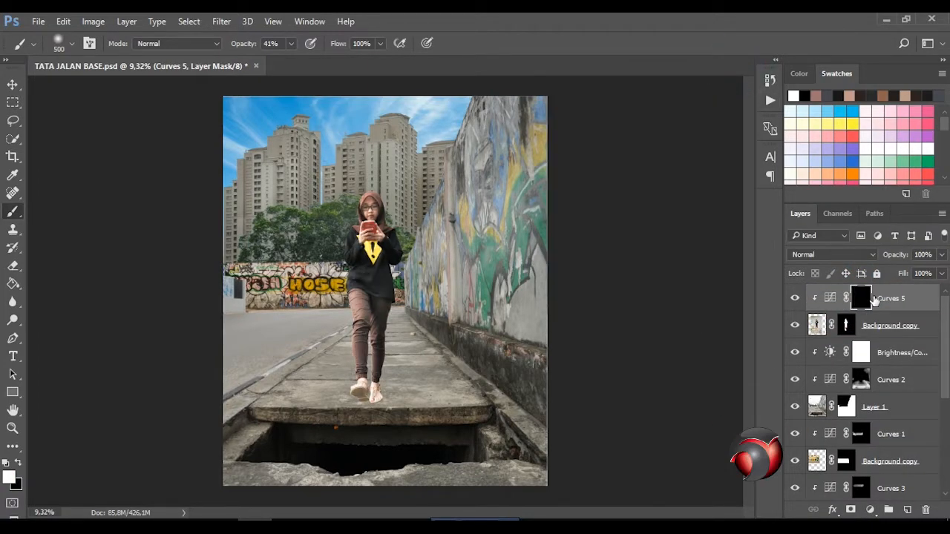
scroll(407, 367, "up", 4)
key("bracketleft")
key("bracketleft")
key("bracketleft")
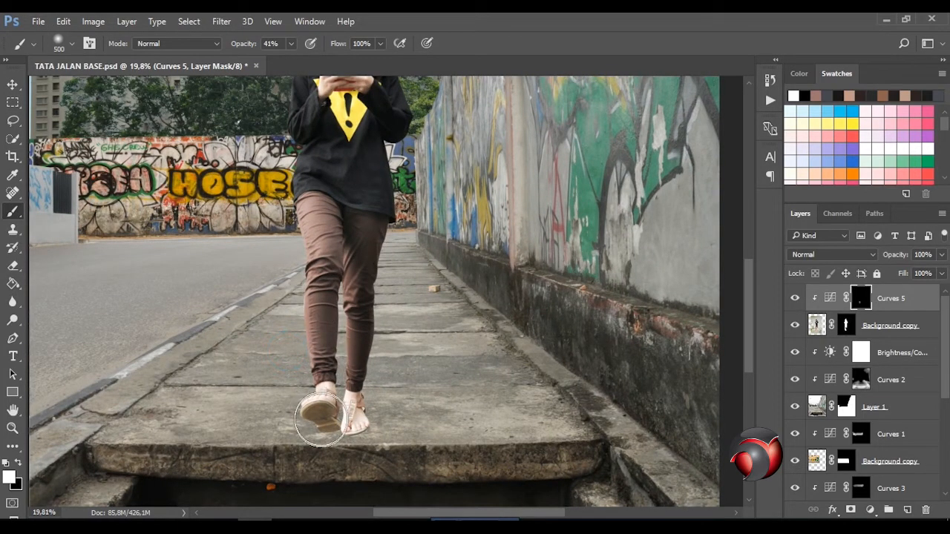
key("p")
left_click(11, 213)
mouse_move(353, 401)
left_mouse_down()
mouse_move(358, 424)
mouse_move(343, 385)
left_mouse_up()
left_click_drag(328, 315, 330, 282)
scroll(325, 317, "up", 1)
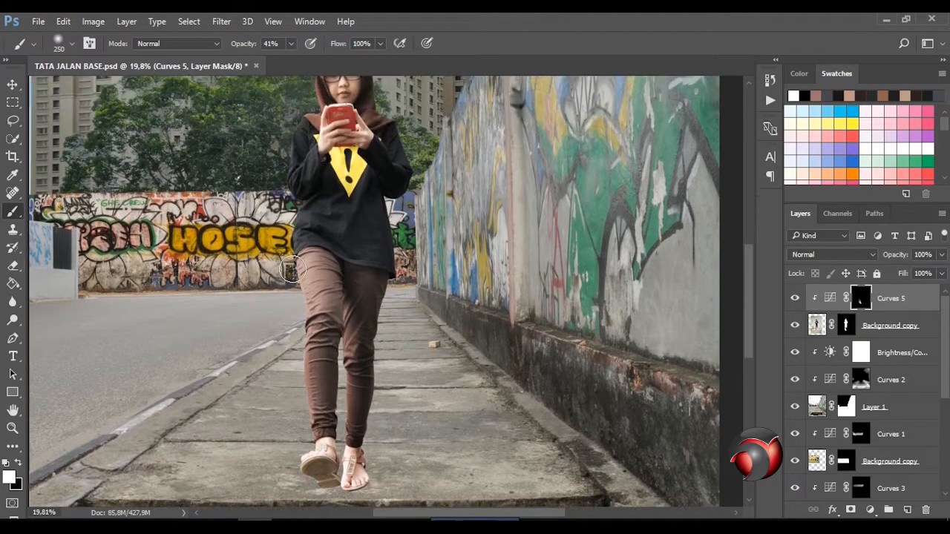
left_click_drag(340, 317, 330, 378)
Step: Reduce the brush to 150 px and set the Curves 5 layer's opacity to 74%
key("bracketleft")
key("bracketleft")
key("bracketleft")
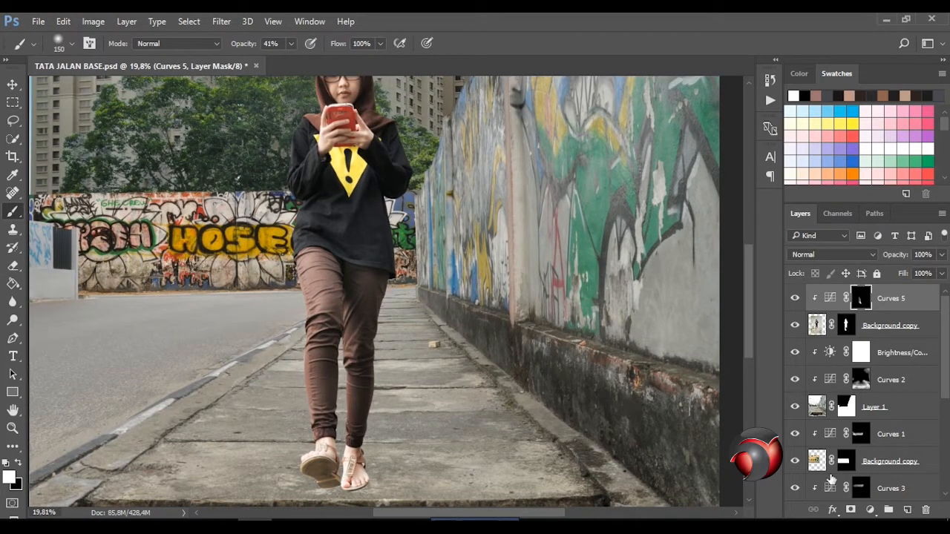
scroll(470, 305, "down", 3)
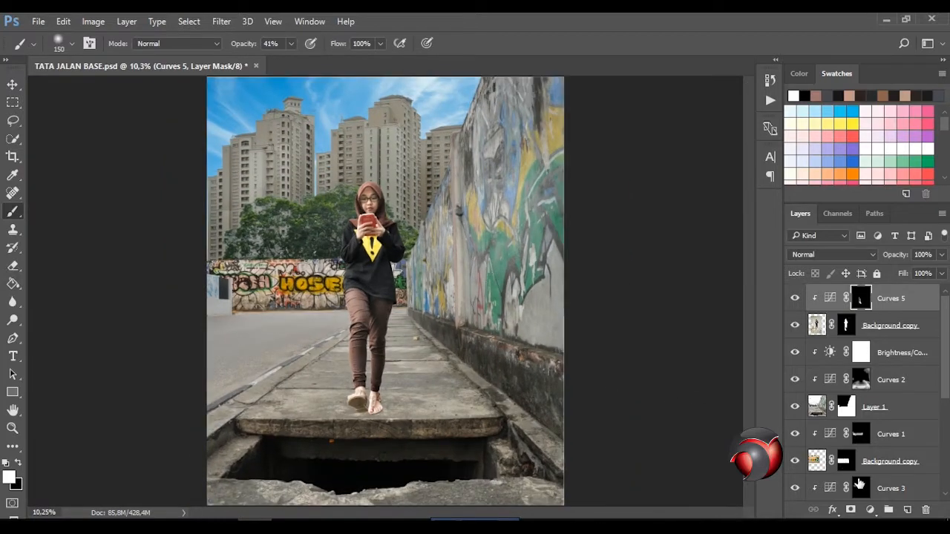
left_click(941, 274)
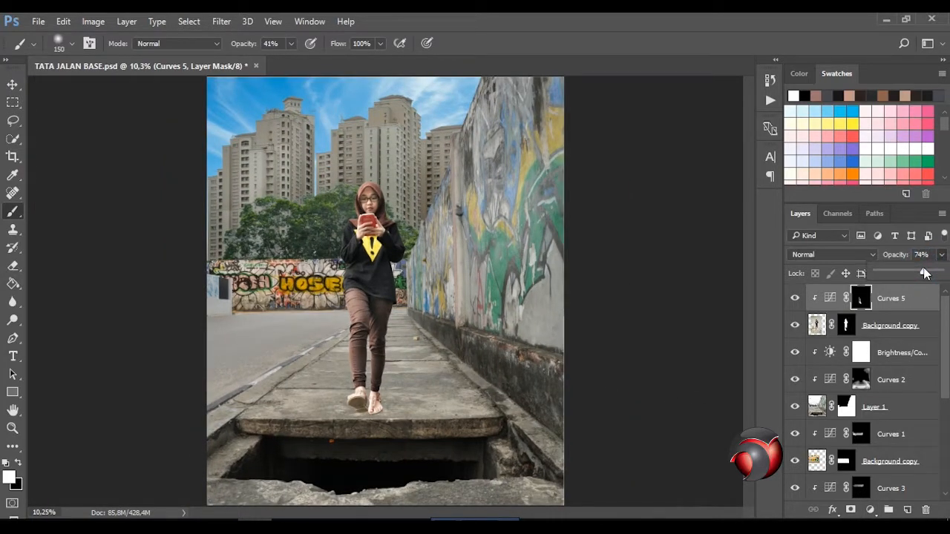
Step: Add an empty layer directly beneath the woman's layer and set the foreground colour to black
left_click(879, 352)
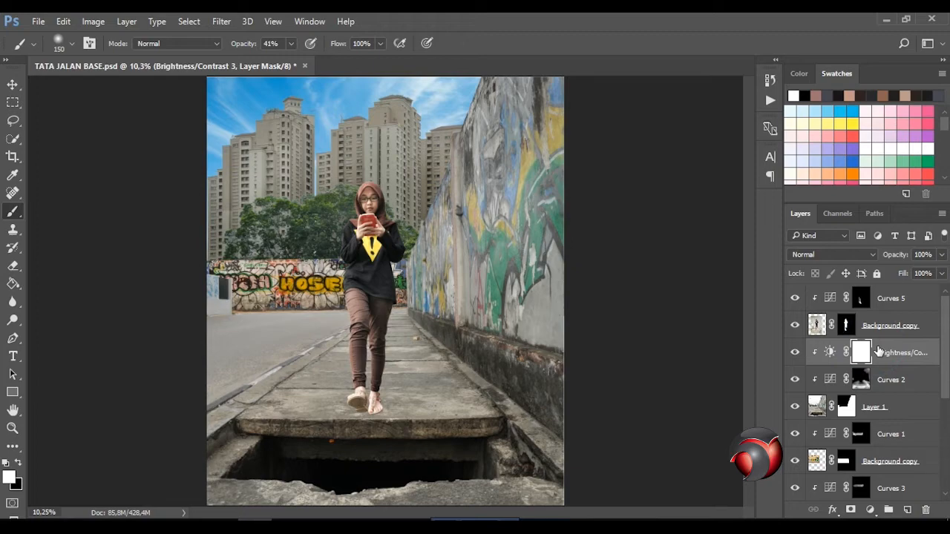
left_click(906, 511)
scroll(403, 406, "up", 4)
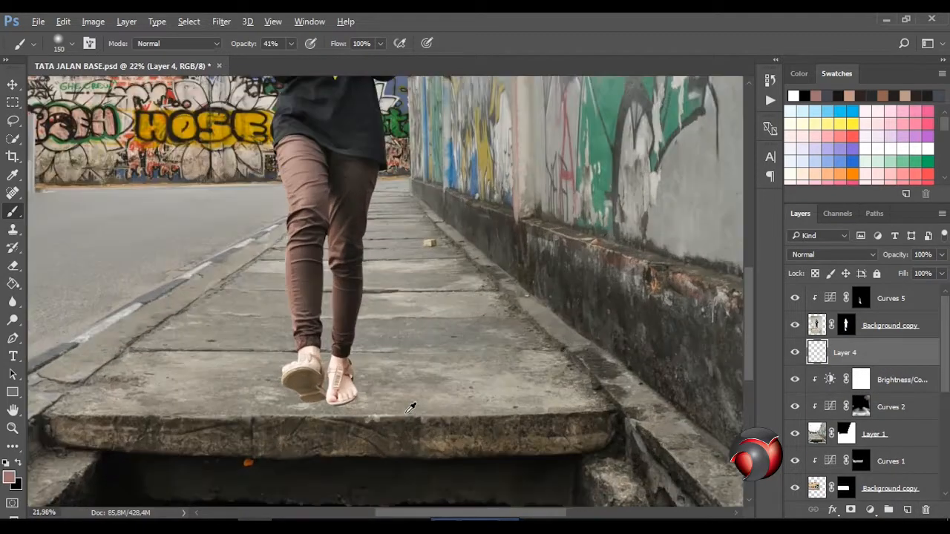
scroll(172, 360, "left", 2)
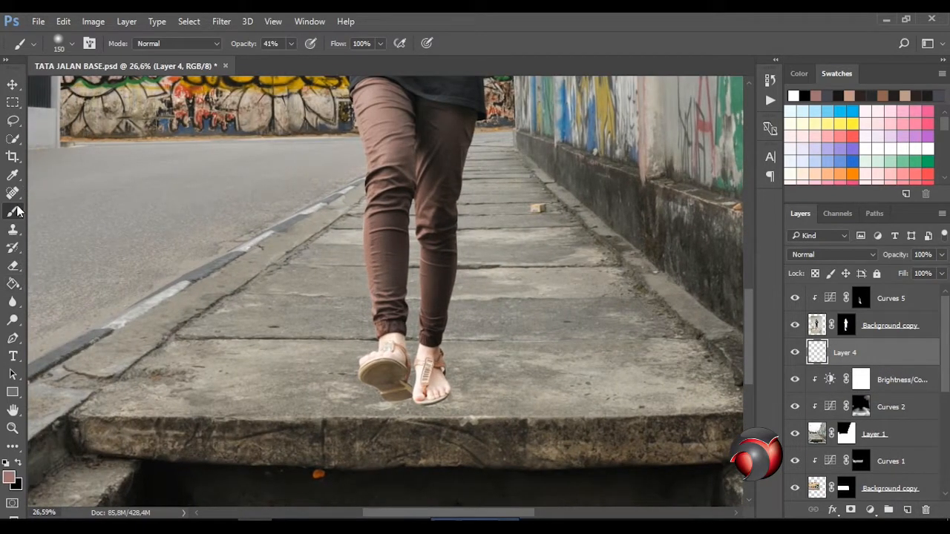
left_click(10, 478)
left_click(562, 248)
left_click(837, 76)
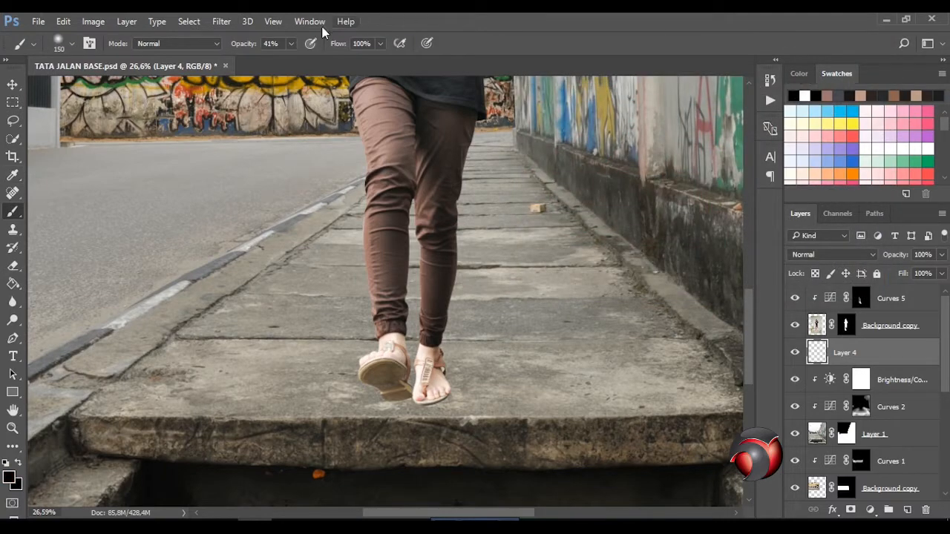
Step: Stamp one soft black spot on Layer 4 beside the woman's legs with a 500 px brush at 100% opacity
left_click(291, 43)
left_click_drag(290, 60, 330, 61)
key("bracketright")
key("bracketright")
key("bracketright")
key("bracketright")
key("bracketright")
key("bracketright")
left_click(501, 291)
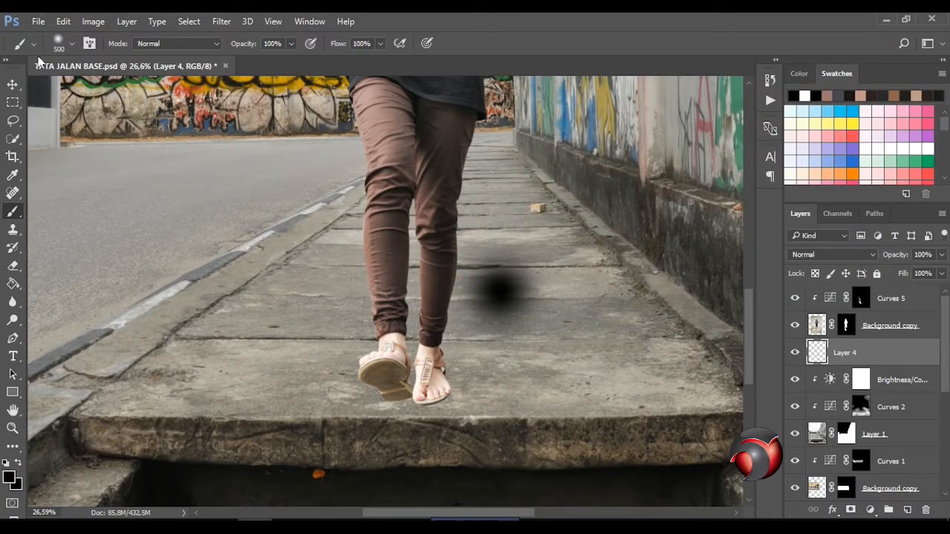
Step: Squash the black spot to about 76% width and 19% height under the woman's planted foot, and set its layer opacity to 76%
key("v")
key("ctrl+t")
mouse_move(507, 210)
left_mouse_down()
mouse_move(507, 338)
mouse_move(409, 415)
left_mouse_up()
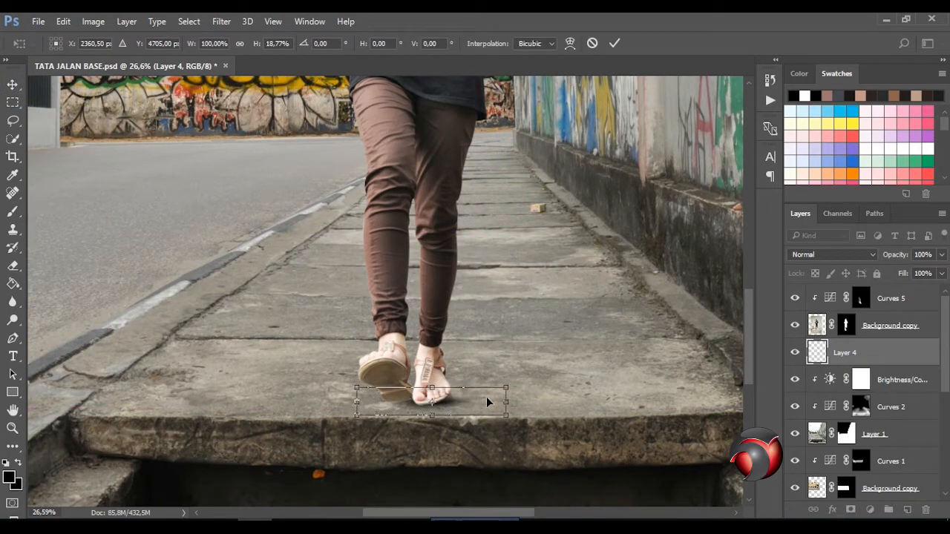
left_click_drag(505, 401, 478, 394)
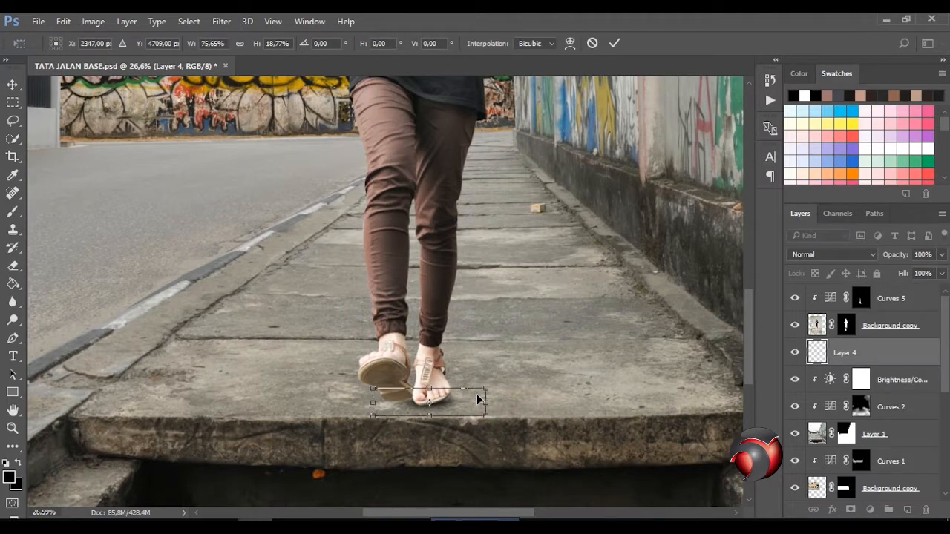
key("Return")
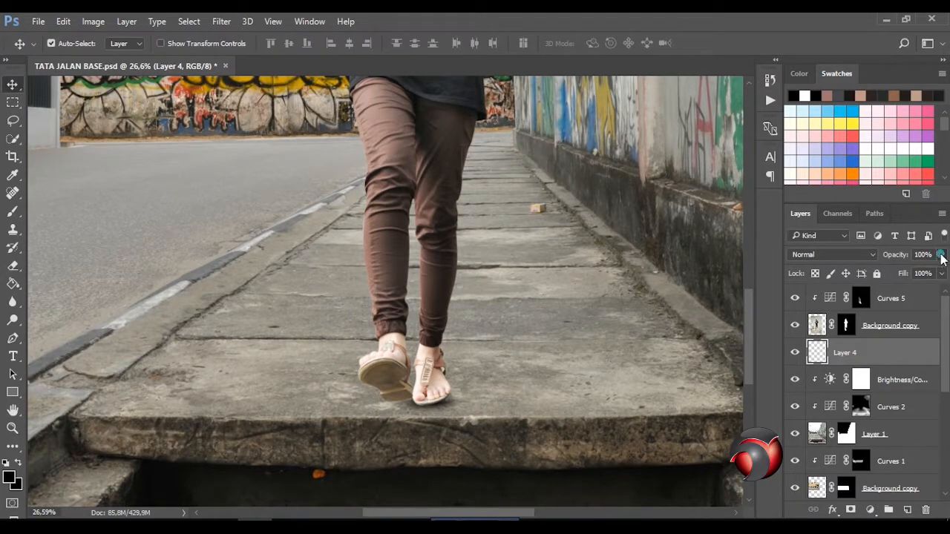
left_click_drag(941, 257, 919, 274)
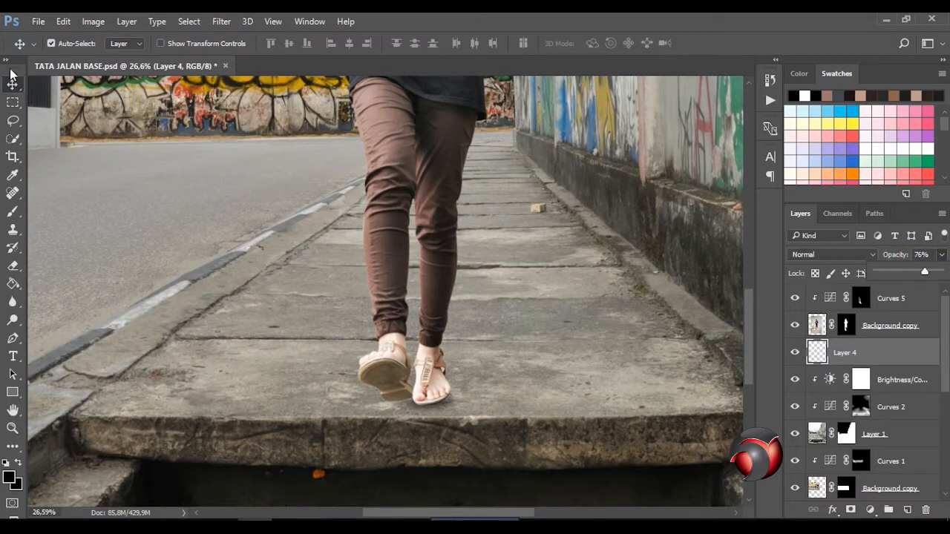
Step: Add another empty layer and move it below Layer 4
key("ctrl+0")
scroll(379, 451, "up", 3)
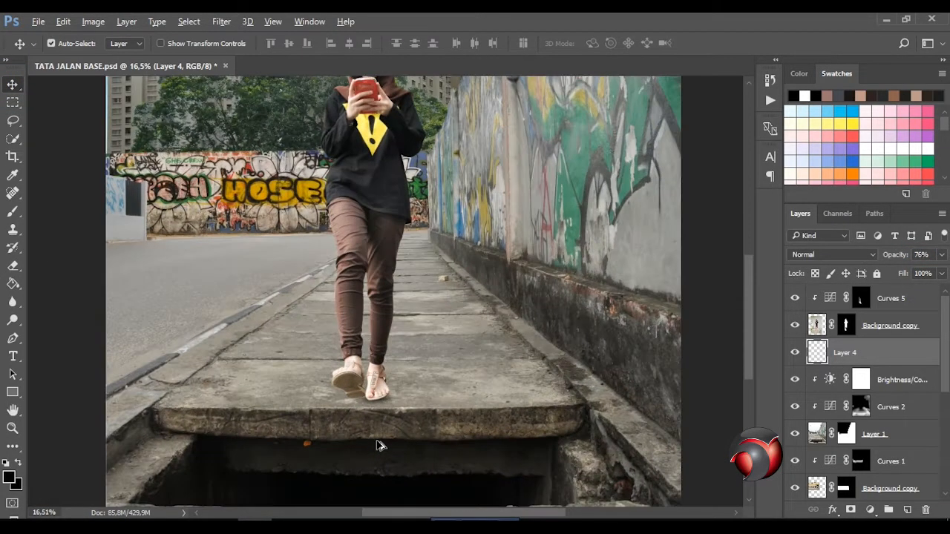
left_click(907, 510)
left_click_drag(860, 362, 854, 392)
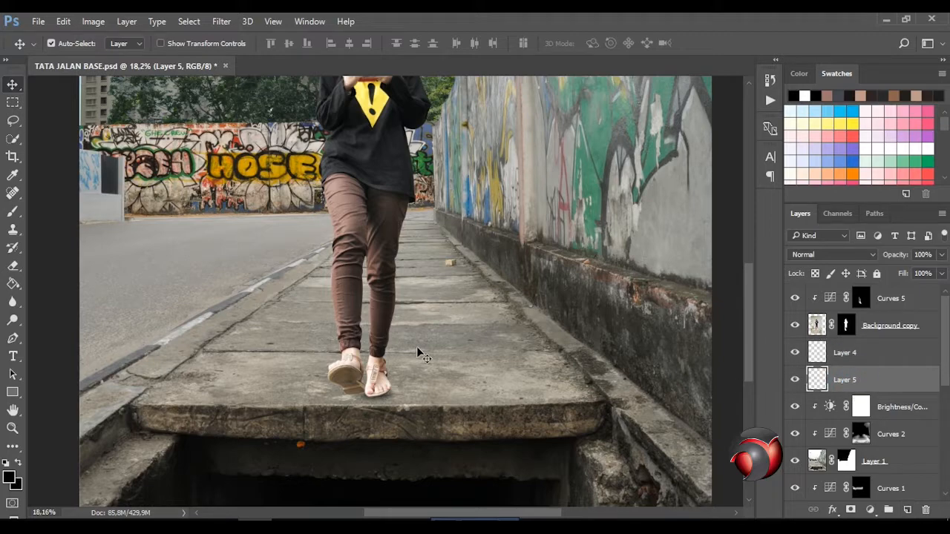
Step: Paint a faint black shadow on Layer 5 around the woman's feet with a 250 px brush at 16% opacity
left_click(16, 215)
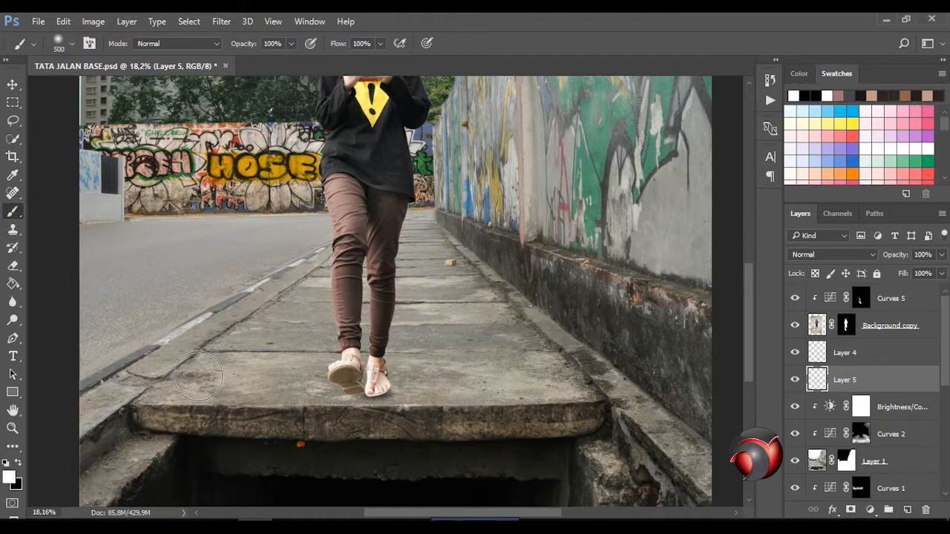
key("bracketleft")
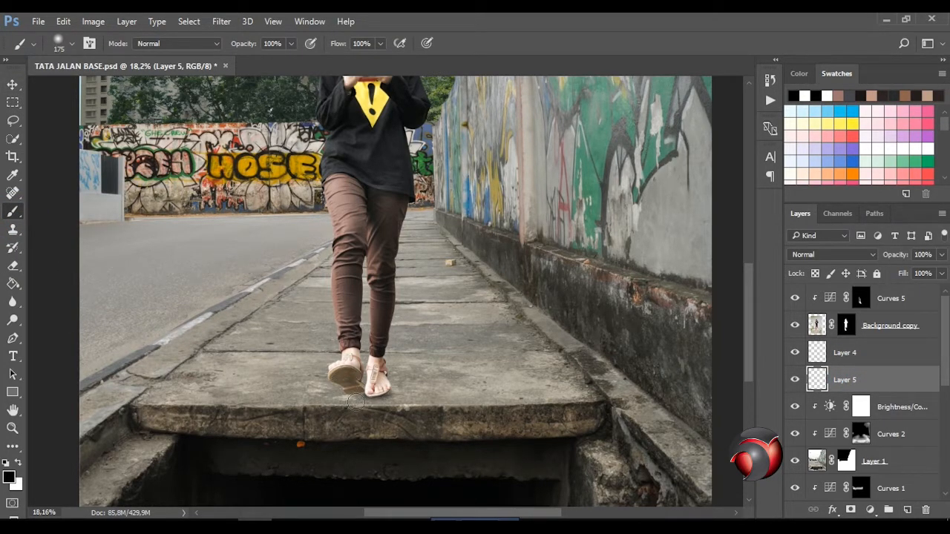
left_click(291, 43)
left_click_drag(295, 59, 247, 61)
left_click(312, 332)
key("bracketright")
key("bracketright")
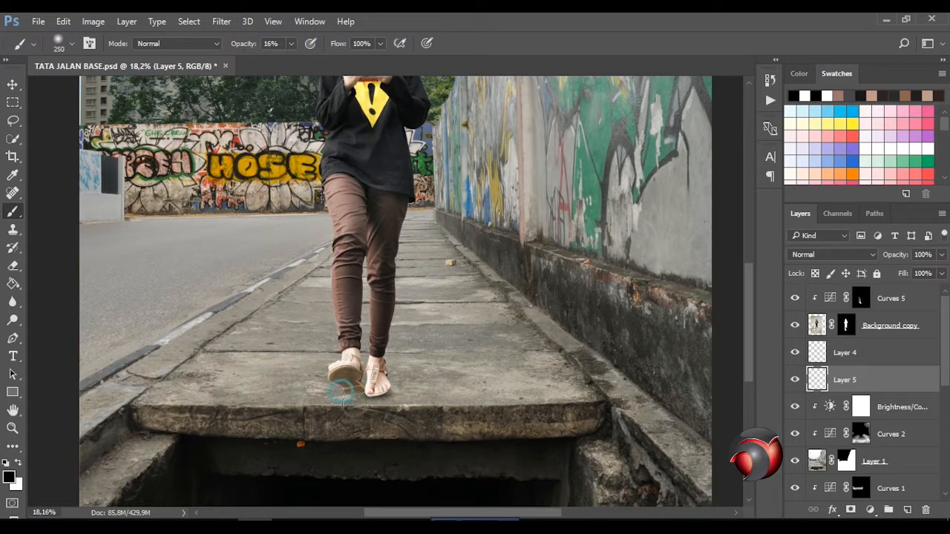
mouse_move(348, 403)
left_mouse_down()
mouse_move(397, 403)
mouse_move(329, 403)
mouse_move(393, 415)
mouse_move(348, 417)
mouse_move(368, 426)
mouse_move(374, 408)
mouse_move(361, 423)
mouse_move(393, 412)
left_mouse_up()
key("bracketright")
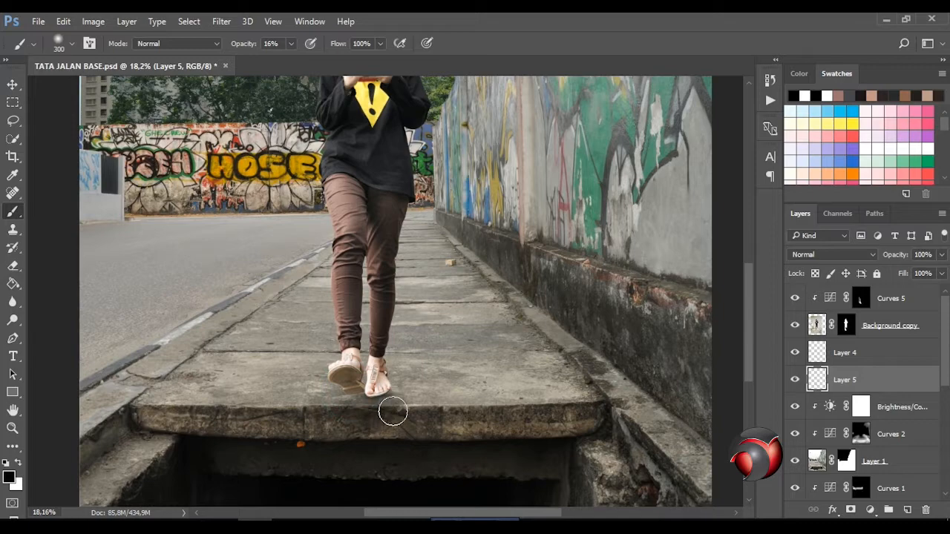
Step: Extend the soft shadow on Layer 5 across the slab's front edge below the feet with a 250 px brush
key("bracketleft")
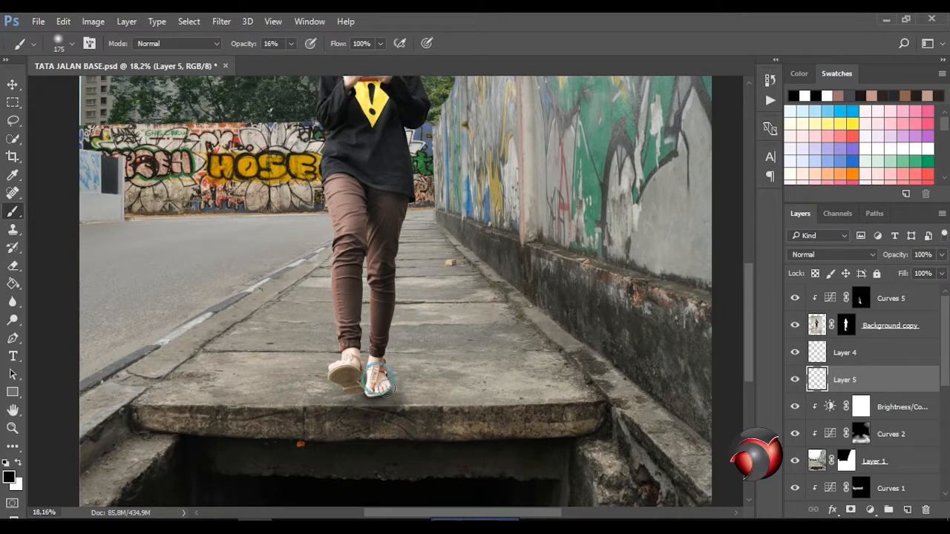
key("bracketright")
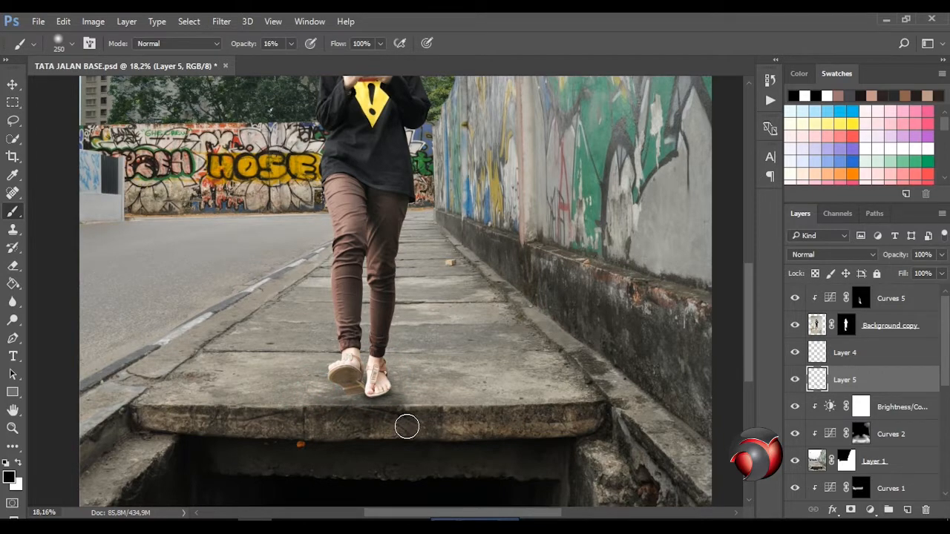
left_click_drag(407, 426, 327, 431)
key("bracketright")
key("bracketright")
key("bracketright")
left_click(12, 84)
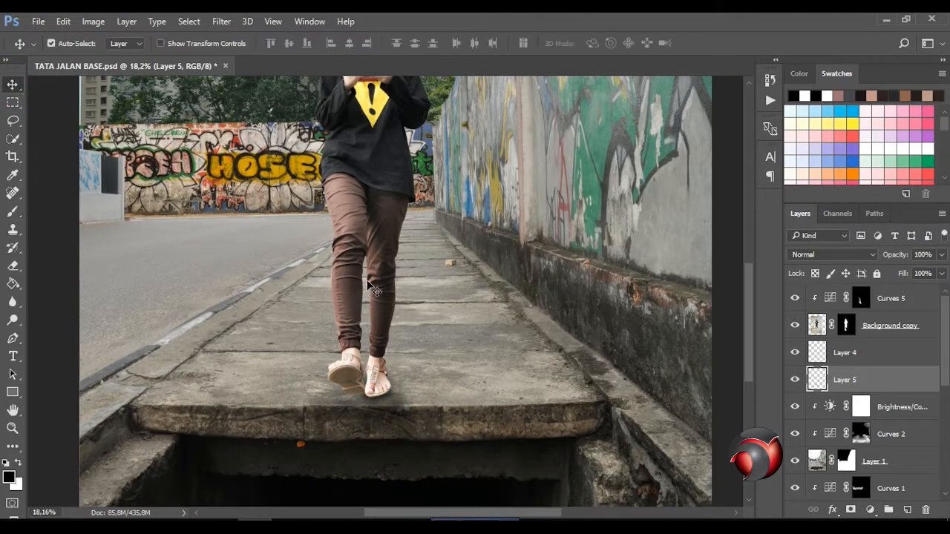
Step: Apply the layer mask of the woman's Background copy layer permanently
left_click(819, 325)
left_click(846, 325)
scroll(361, 310, "down", 3)
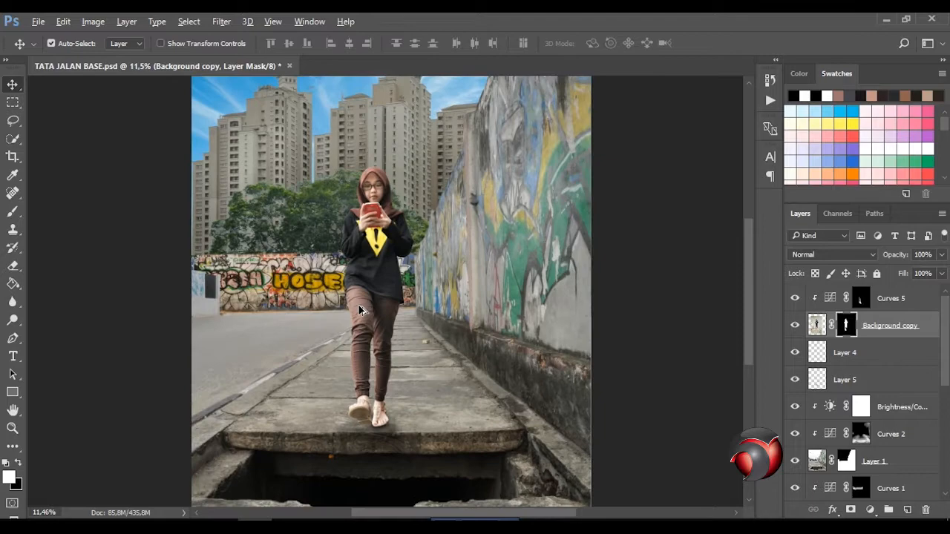
right_click(848, 325)
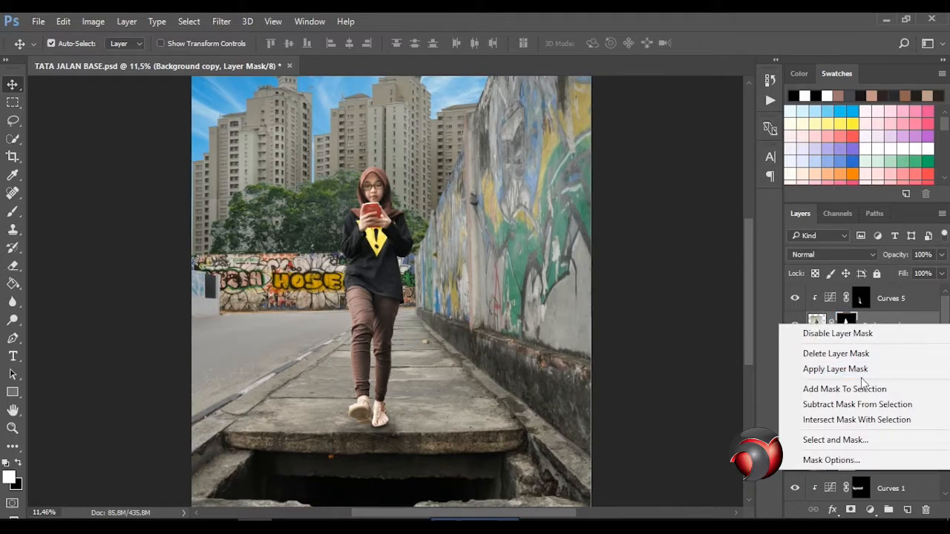
left_click(835, 369)
Step: Trim the leftover background fringe from the outer edge of the woman's raised leg using a Pen path converted to a selection
scroll(291, 234, "up", 5)
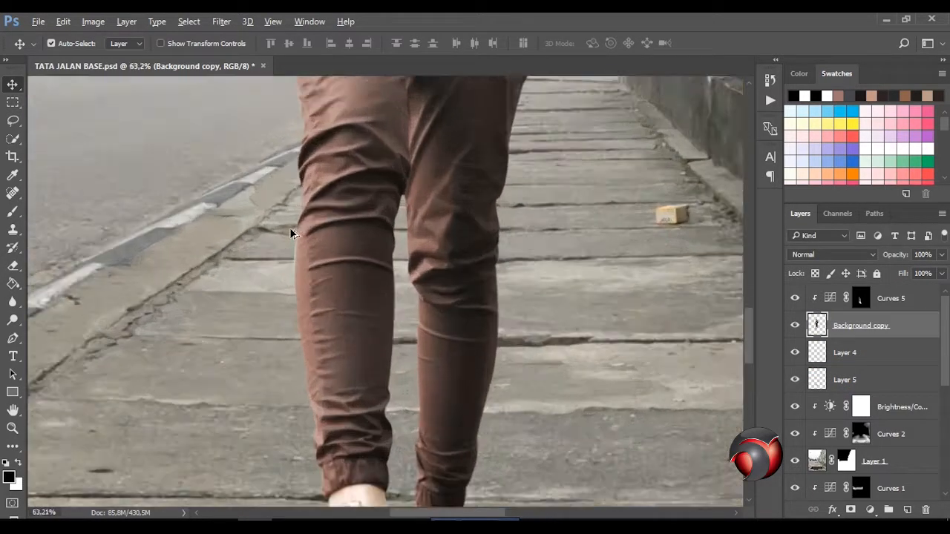
scroll(293, 236, "up", 1)
key("p")
left_click(302, 239)
scroll(303, 245, "up", 2)
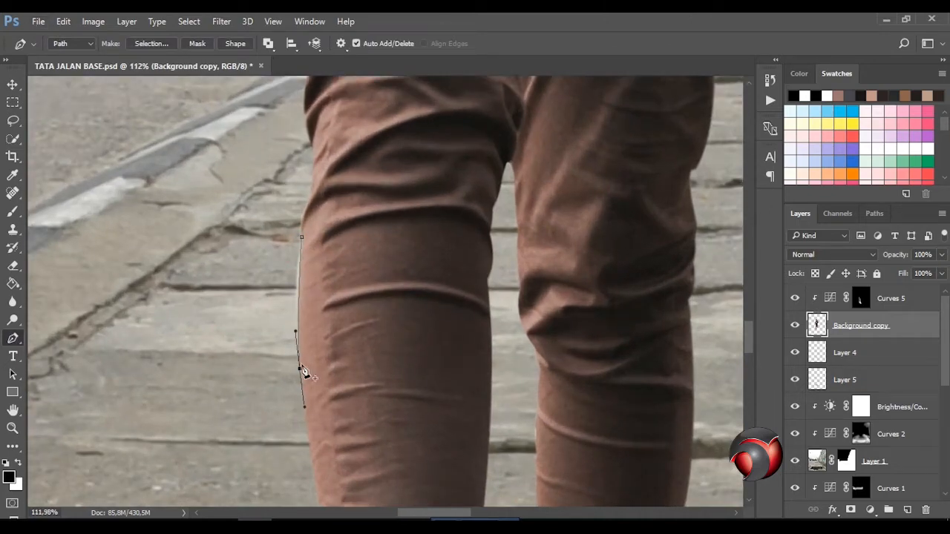
left_click(265, 316)
left_click(259, 255)
left_click(301, 238)
right_click(301, 239)
left_click(326, 227)
left_click(542, 162)
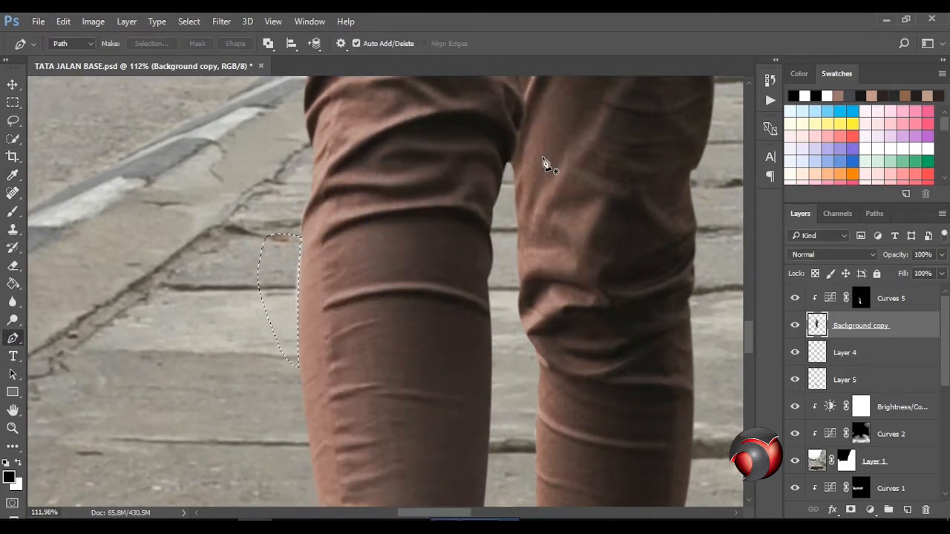
key("v")
key("ctrl+0")
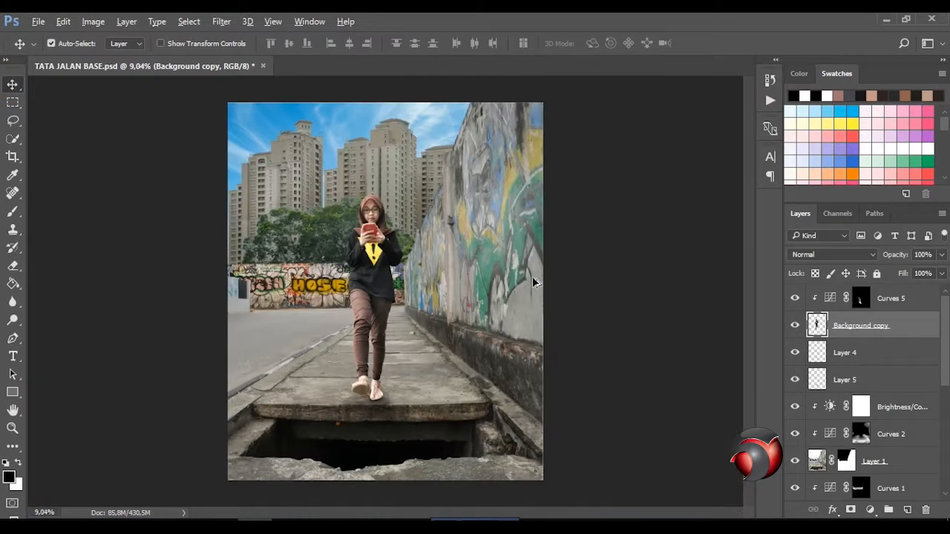
scroll(401, 321, "up", 1)
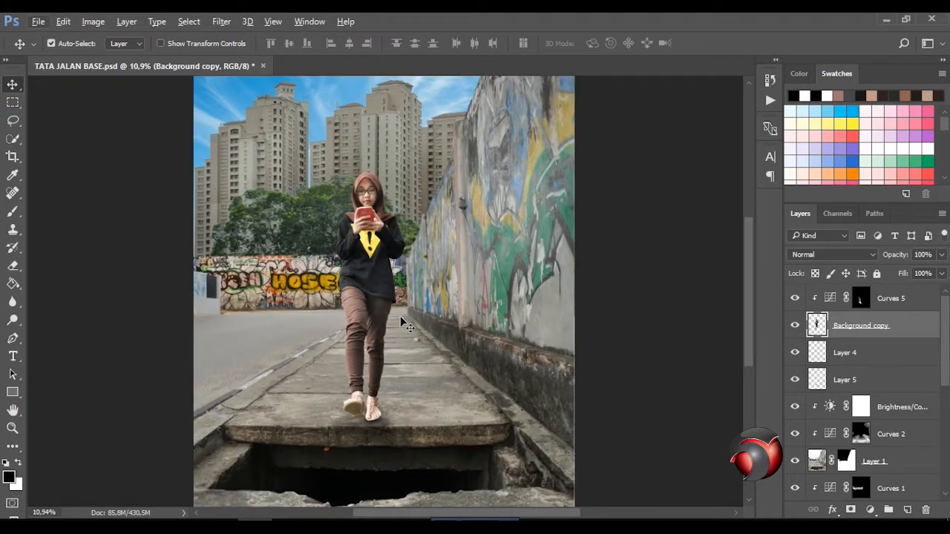
scroll(383, 465, "up", 2)
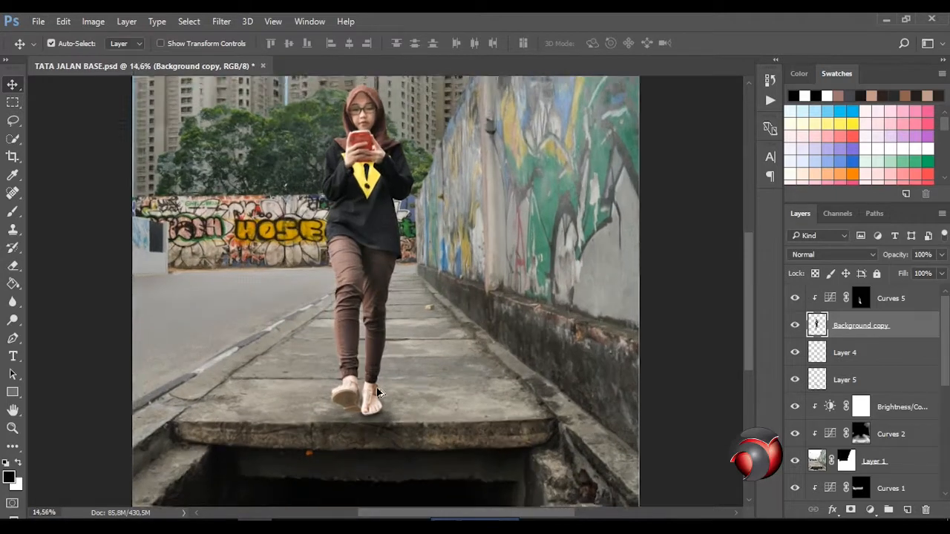
Step: Add a Curves adjustment clipped to the sky on Layer 3, pulling the curve's midtones down to darken it
scroll(364, 236, "down", 3)
scroll(876, 445, "down", 4)
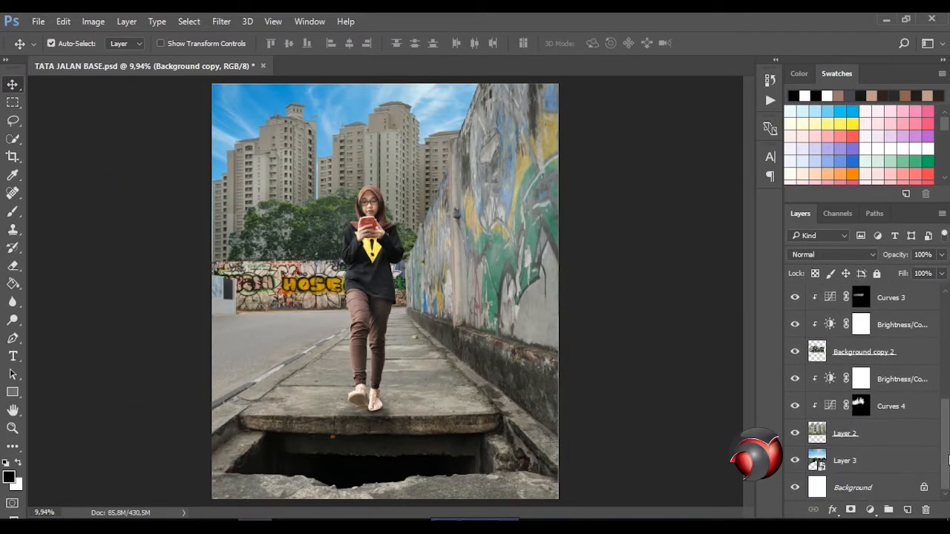
left_click(873, 463)
left_click(870, 511)
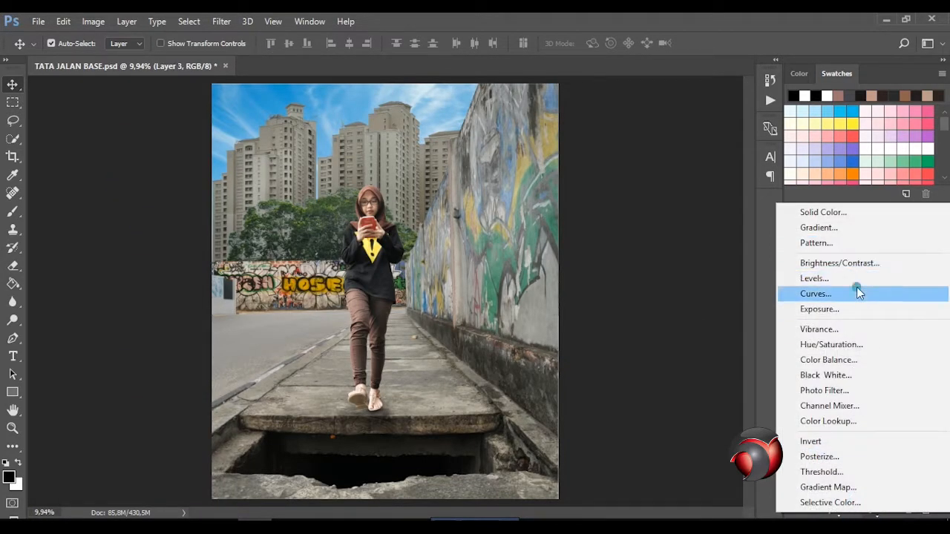
left_click(856, 293)
left_click_drag(658, 222, 659, 247)
left_click(741, 65)
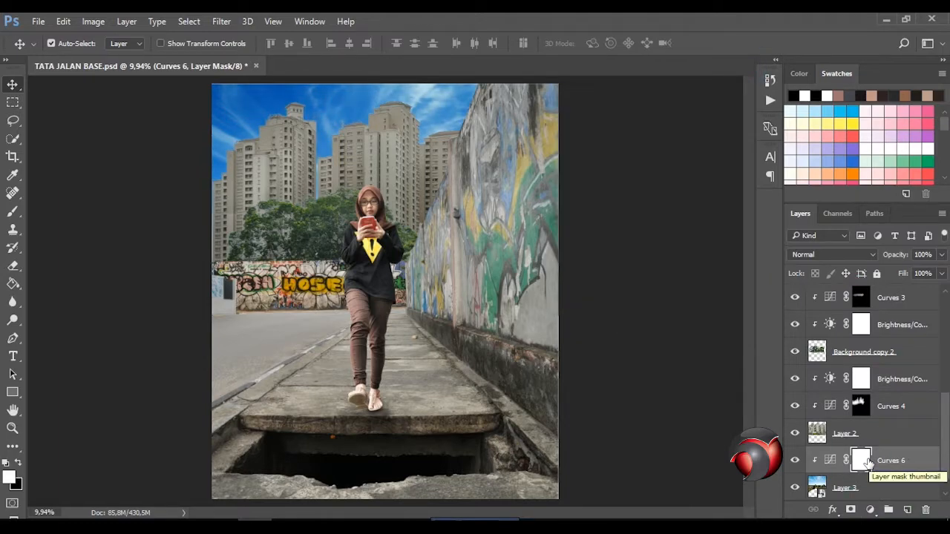
Step: Invert the mask of the sky's Curves 6 adjustment to black so its darkening is hidden
scroll(356, 117, "up", 3)
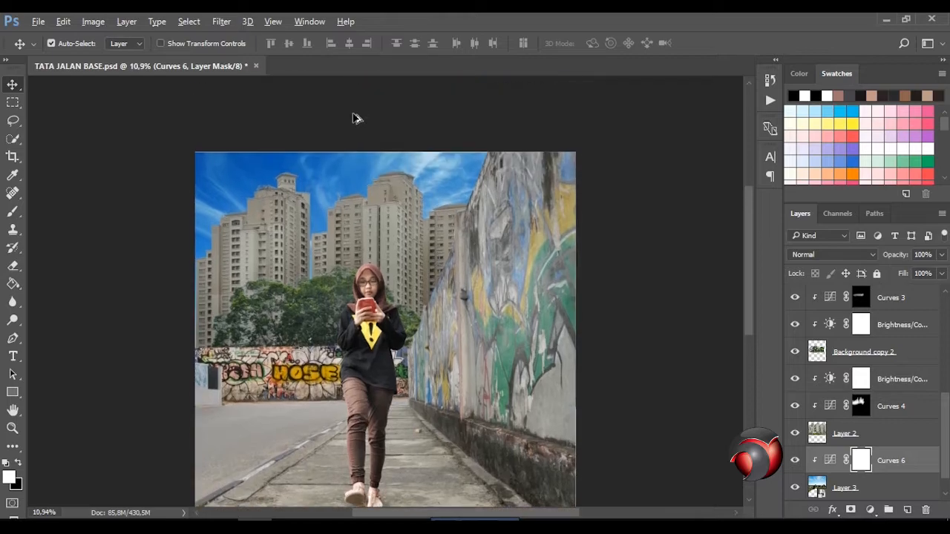
scroll(391, 229, "down", 3)
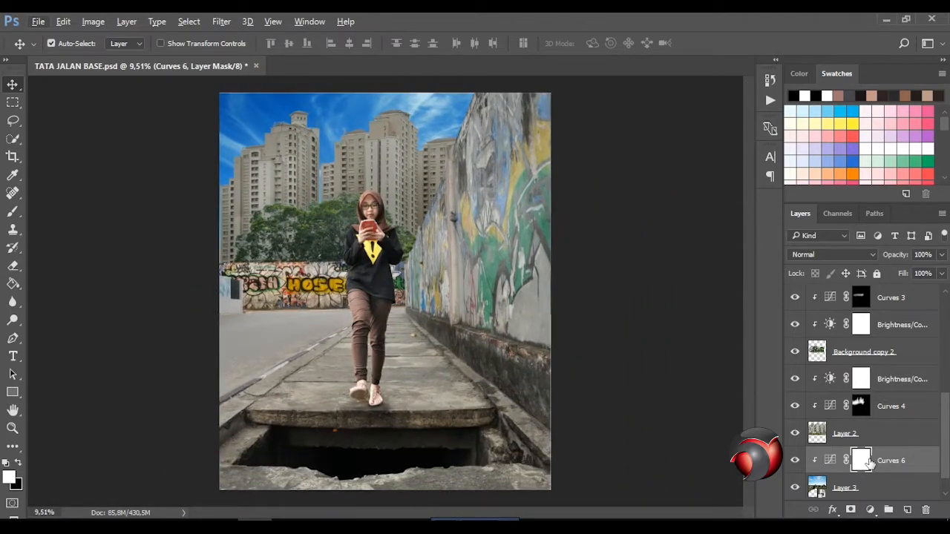
key("ctrl+i")
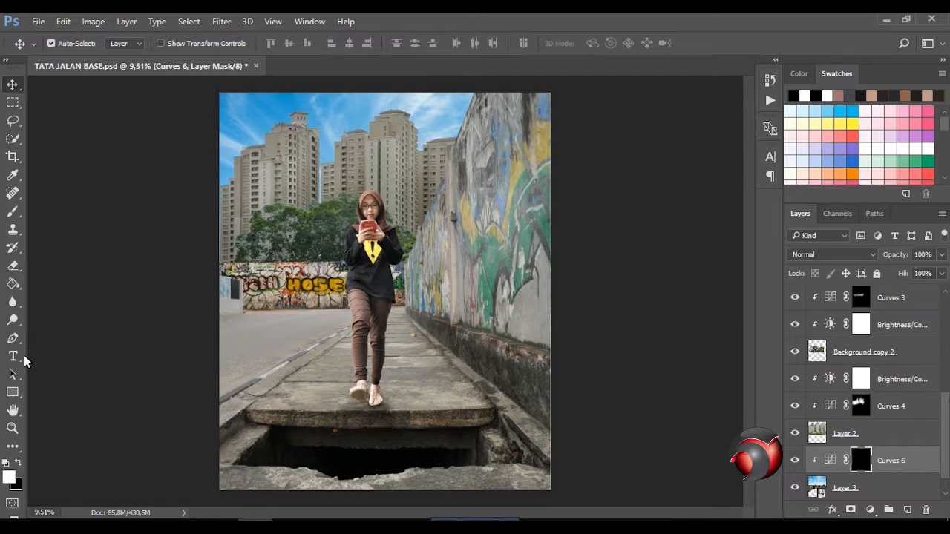
Step: Paint white on the Curves 6 mask along the upper sky with a size 1400 brush at 16% opacity
left_click(18, 218)
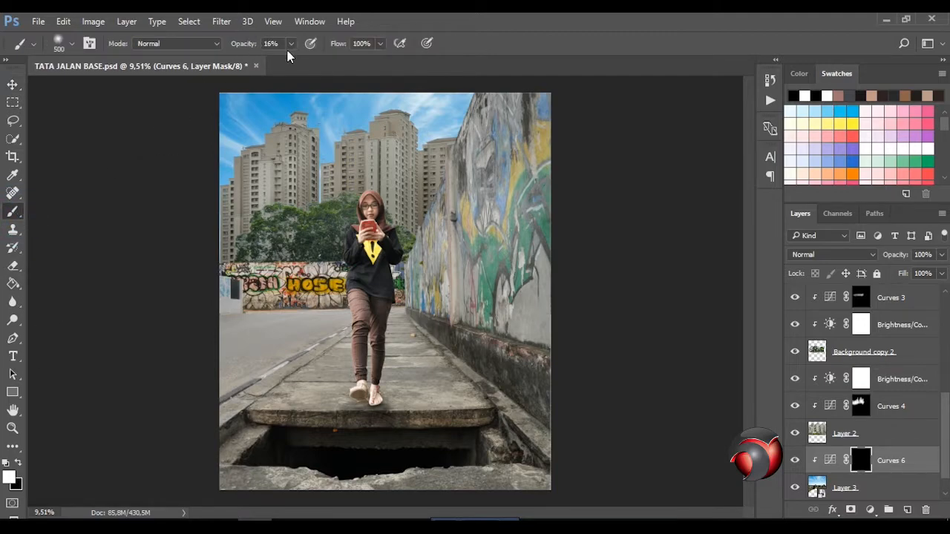
key("bracketright")
key("bracketright")
key("bracketright")
key("bracketright")
key("bracketright")
key("bracketright")
key("bracketright")
key("bracketright")
mouse_move(236, 128)
left_mouse_down()
mouse_move(233, 202)
mouse_move(234, 121)
mouse_move(335, 81)
left_mouse_up()
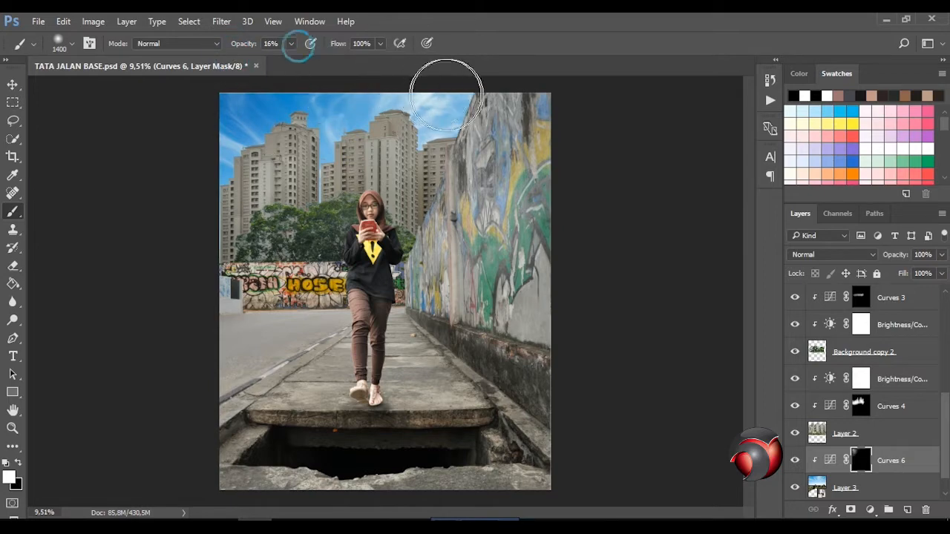
left_click_drag(445, 95, 475, 111)
key("v")
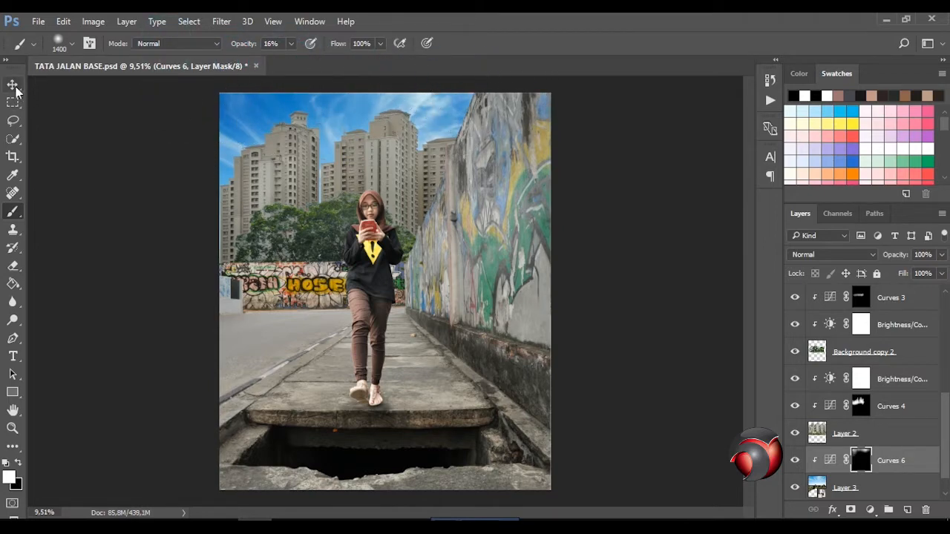
Step: Examine the whole composite and the woman's face and upper body up close
scroll(436, 295, "down", 2)
scroll(376, 279, "up", 2)
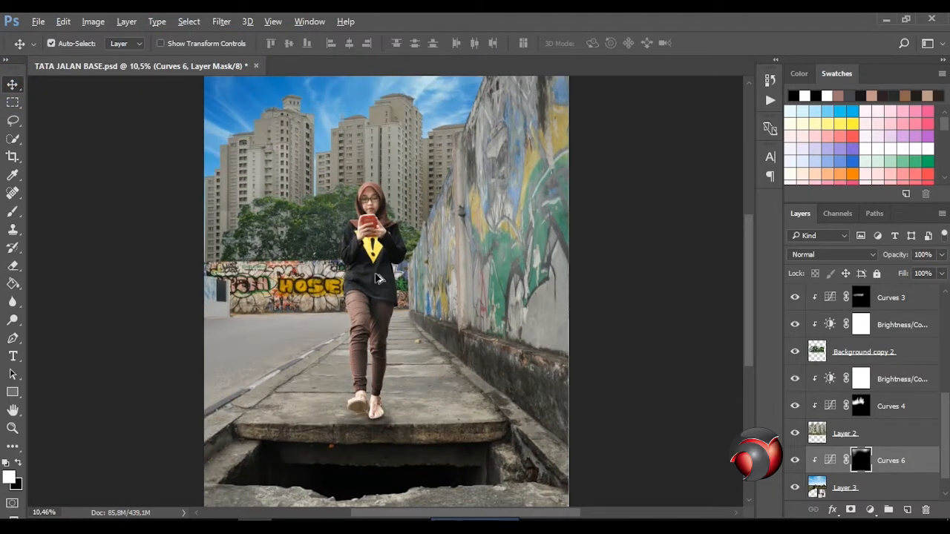
scroll(376, 279, "down", 2)
scroll(368, 311, "up", 7)
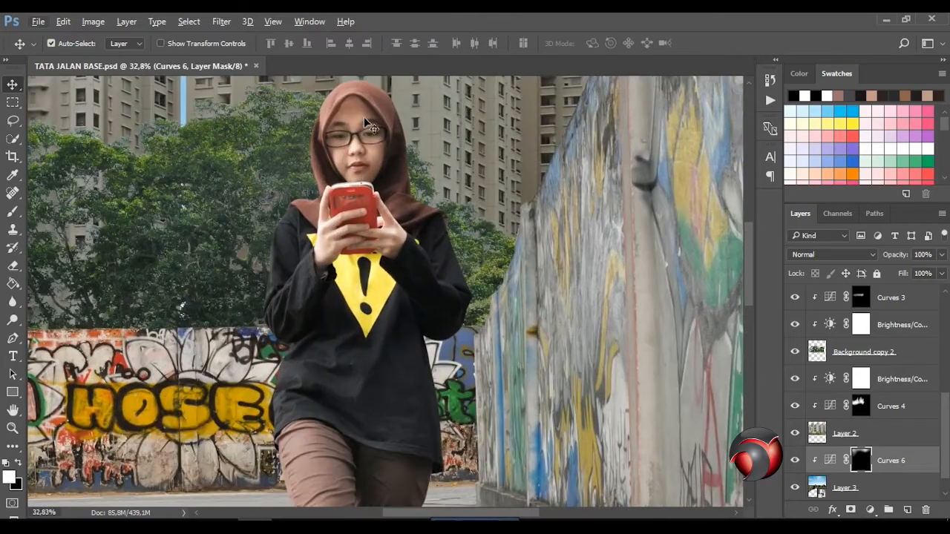
scroll(366, 123, "up", 1)
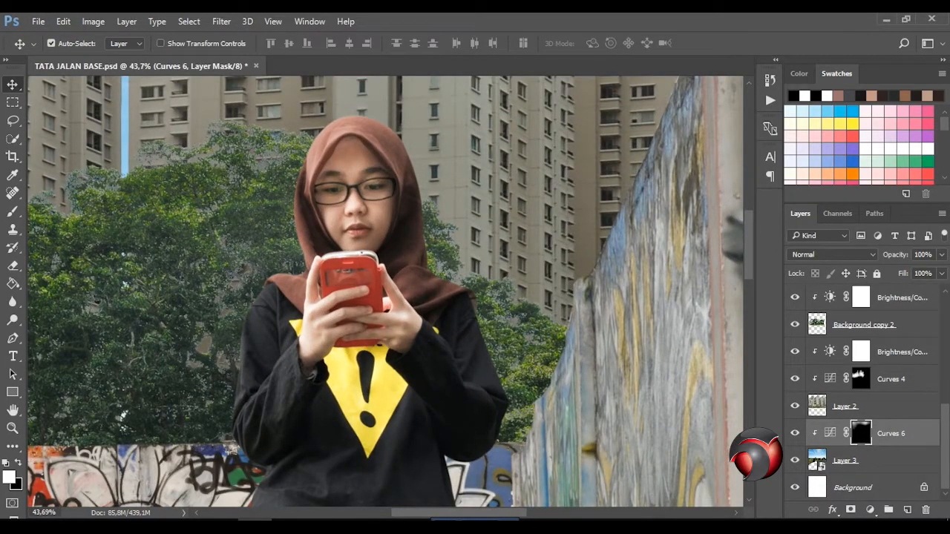
scroll(398, 333, "down", 7)
scroll(398, 334, "up", 2)
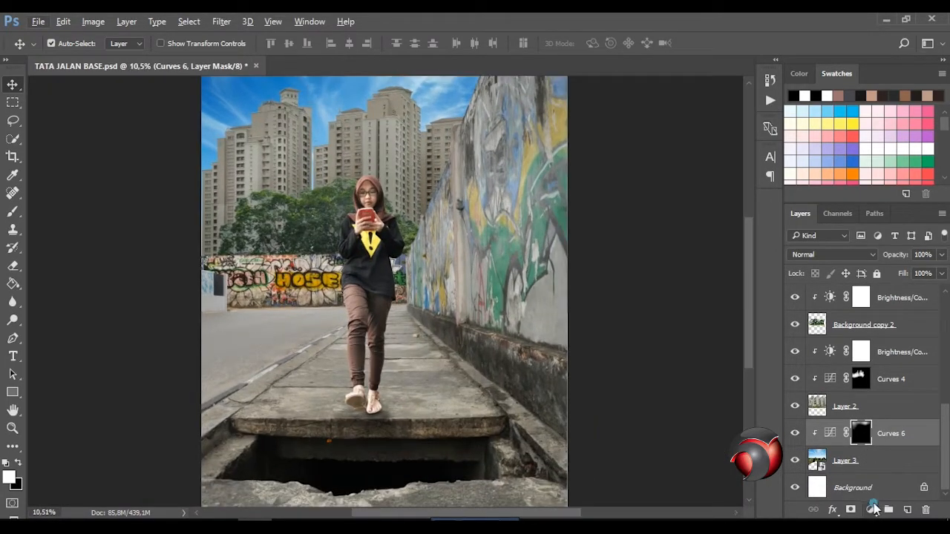
Step: Add a clipped Hue/Saturation adjustment above Curves 6 with saturation set to -12
left_click(872, 508)
left_click(862, 335)
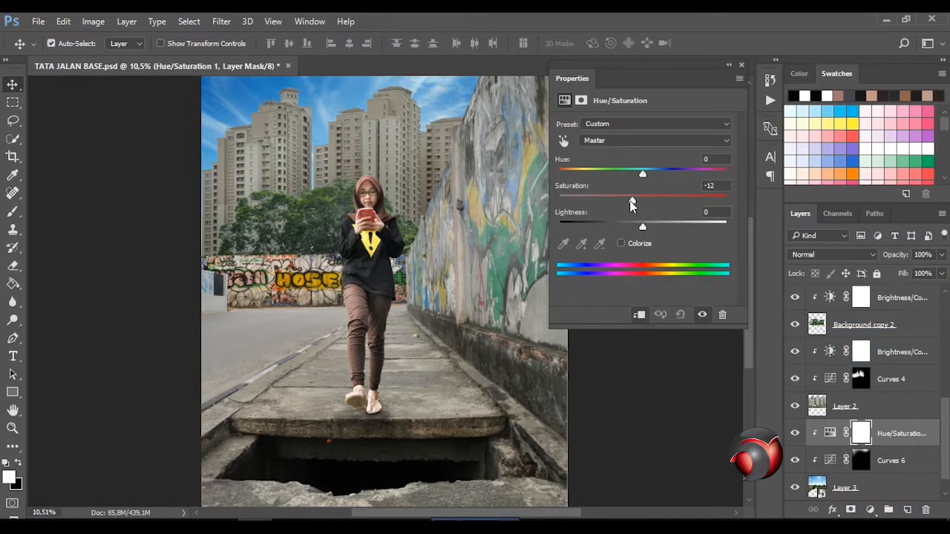
left_click(741, 64)
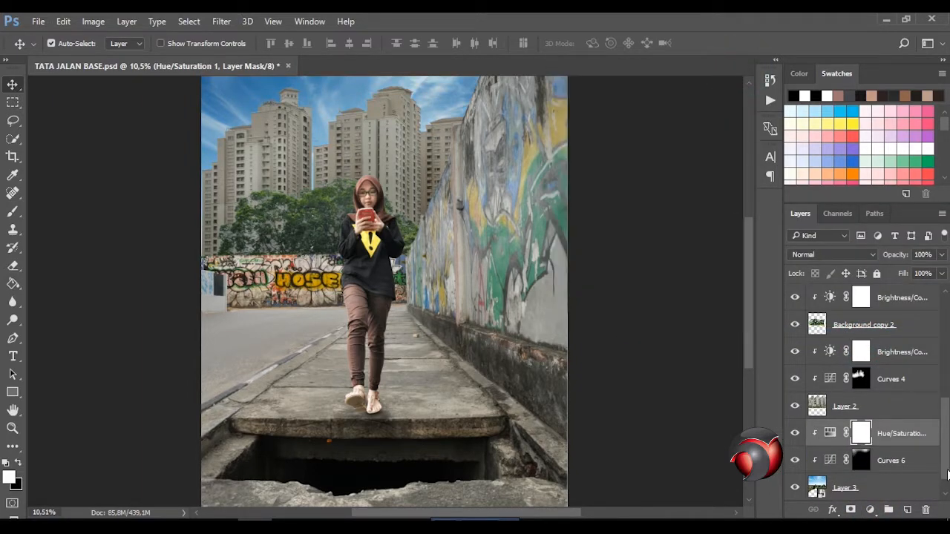
Step: Create a layer above the Hue/Saturation adjustment and paint a pale yellow glow between the towers at 100% brush opacity, size 1400
scroll(948, 456, "down", 1)
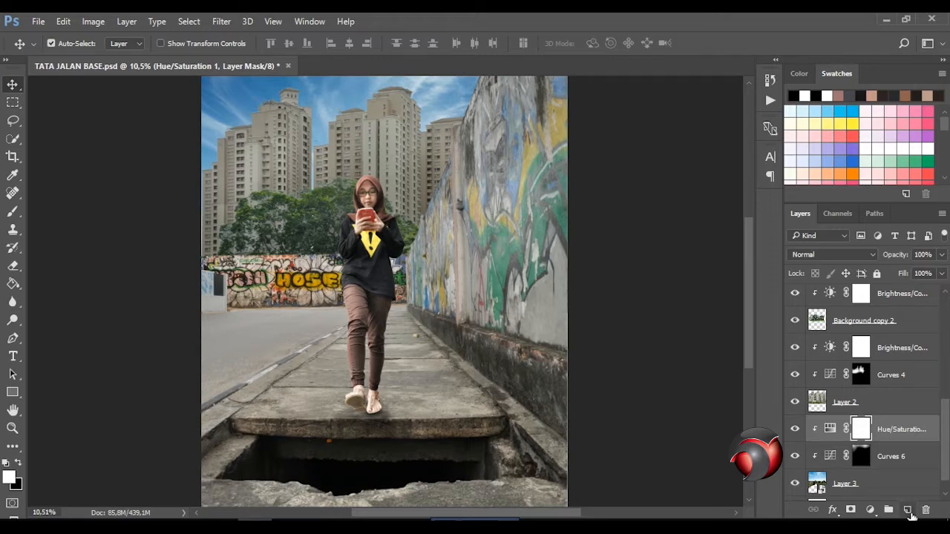
left_click(907, 510)
scroll(332, 289, "down", 1)
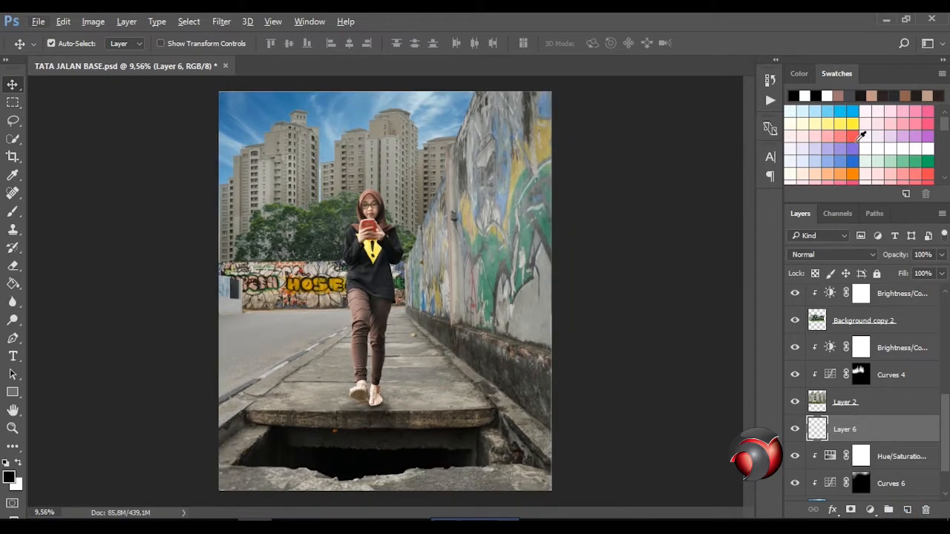
left_click(821, 122)
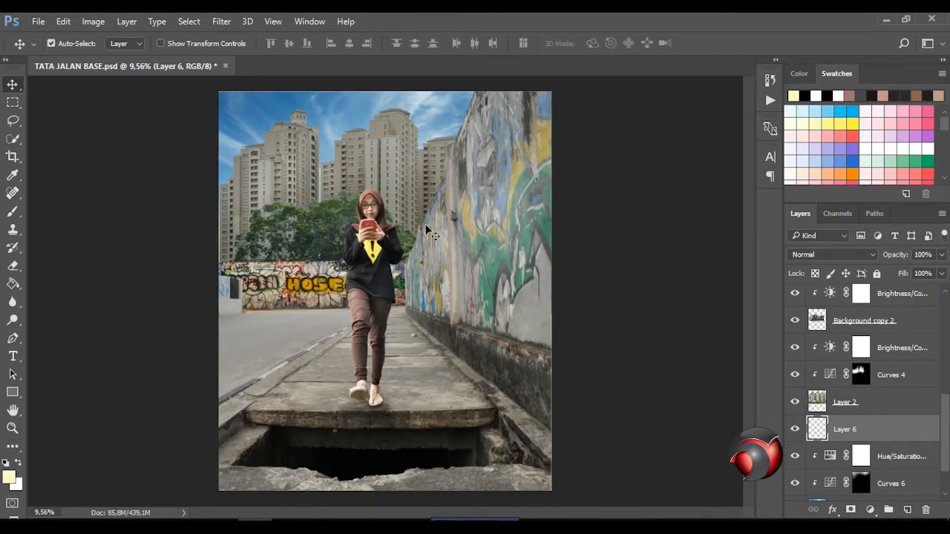
key("b")
left_click(291, 43)
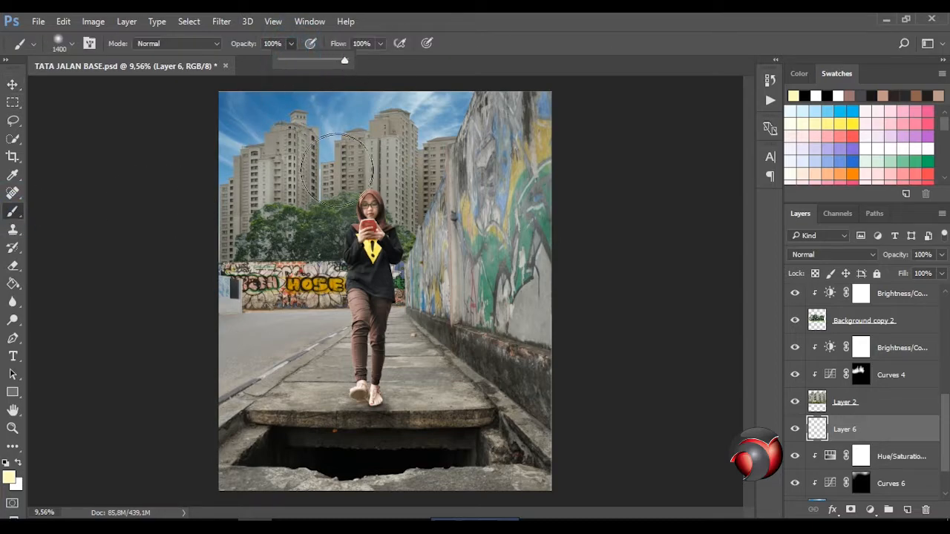
left_click(12, 83)
Step: Enlarge the yellow glow with Free Transform so it spreads beyond both sides of the image
key("ctrl+t")
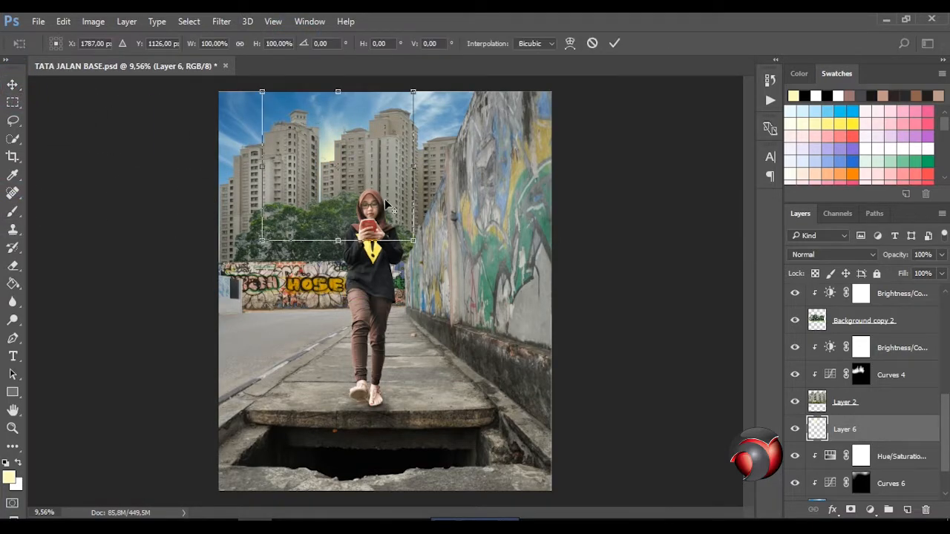
scroll(385, 204, "down", 3)
left_click_drag(406, 254, 484, 314)
left_click_drag(477, 198, 510, 198)
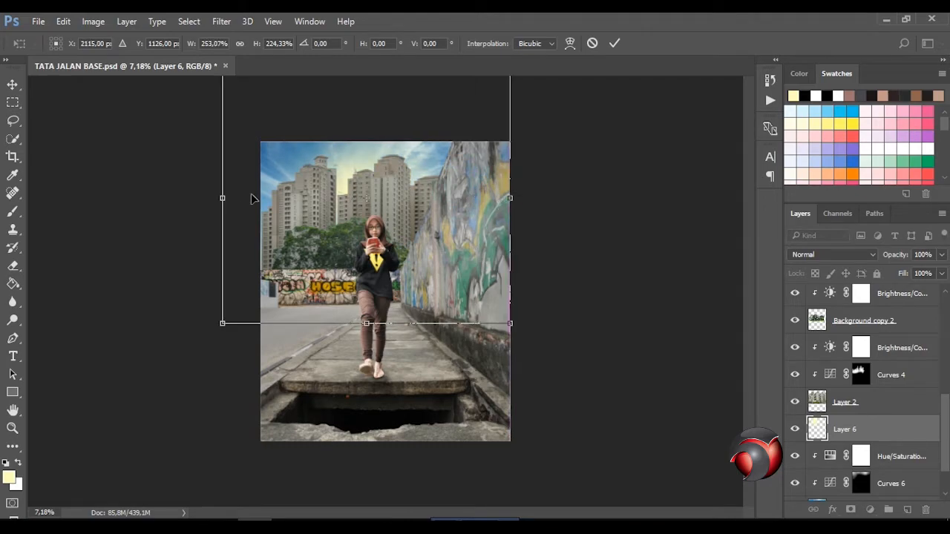
left_click_drag(222, 198, 178, 206)
key("Return")
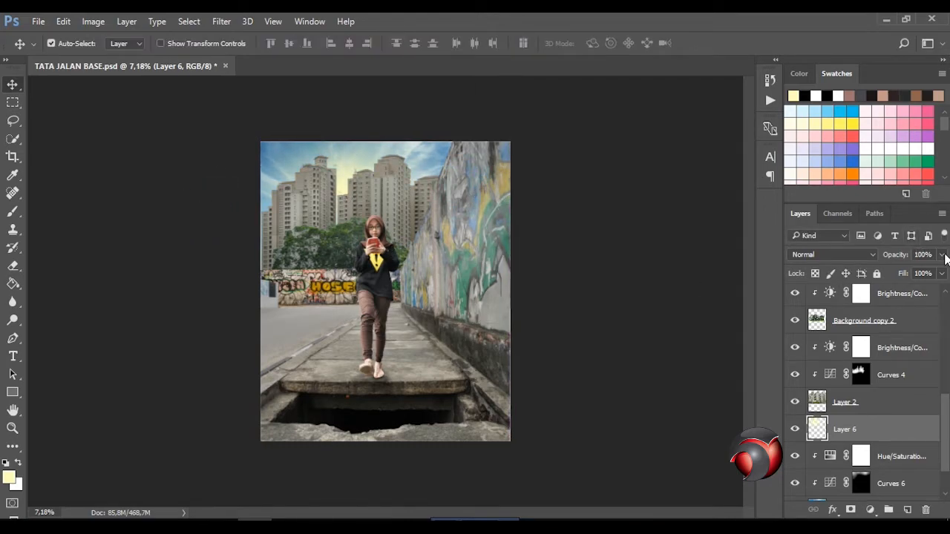
Step: Set the glow layer's opacity to 35% and its blend mode to Overlay
left_click_drag(943, 255, 898, 272)
left_click(863, 258)
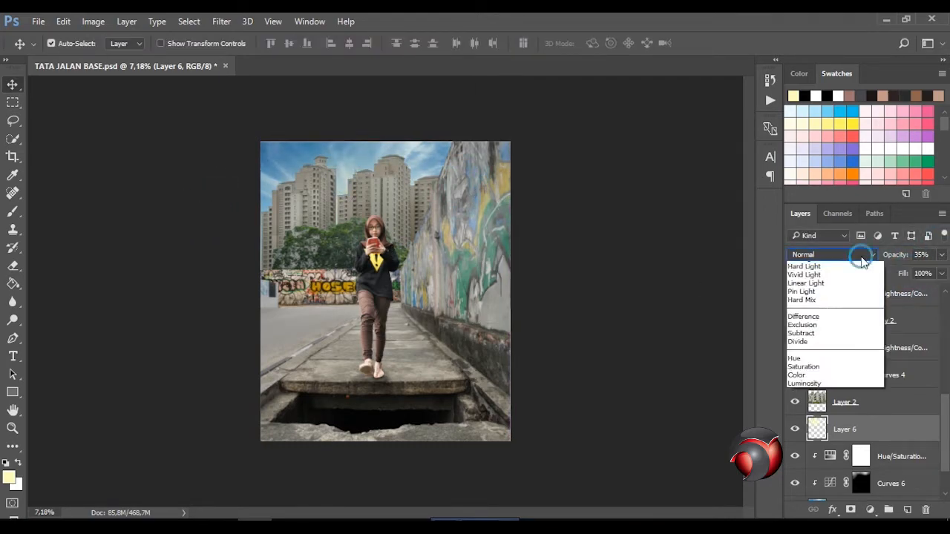
left_click(824, 393)
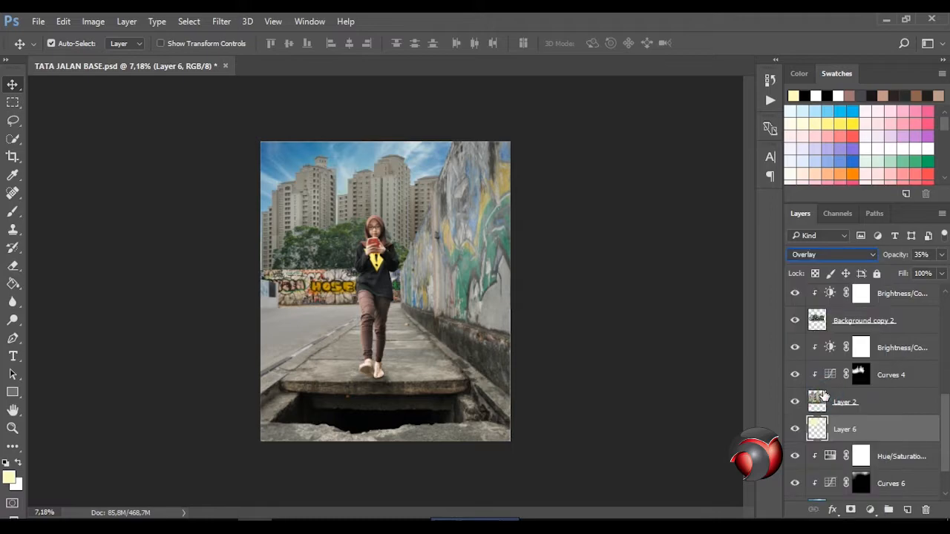
Step: Select the apartment buildings' layer, Layer 2, and duplicate it
left_click(344, 201)
key("ctrl+0")
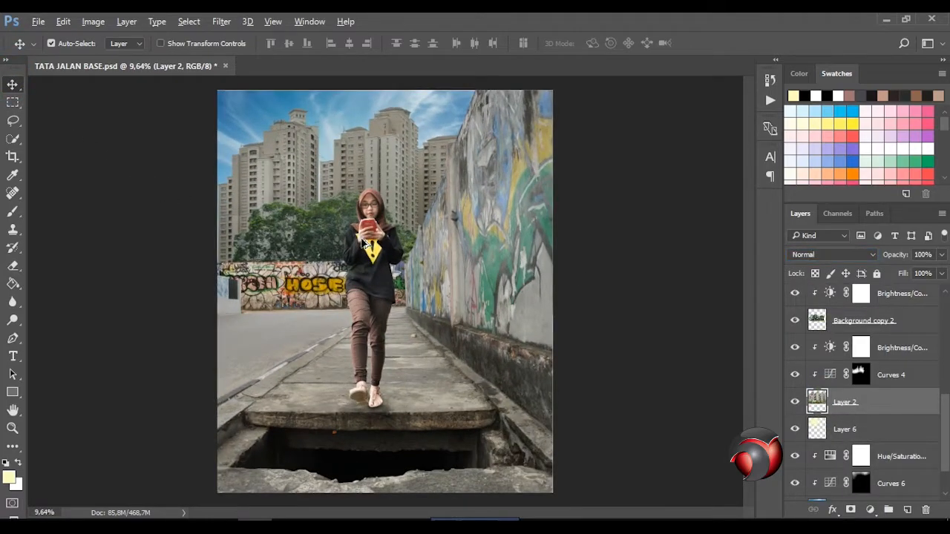
scroll(364, 242, "down", 1)
left_click_drag(947, 426, 944, 399)
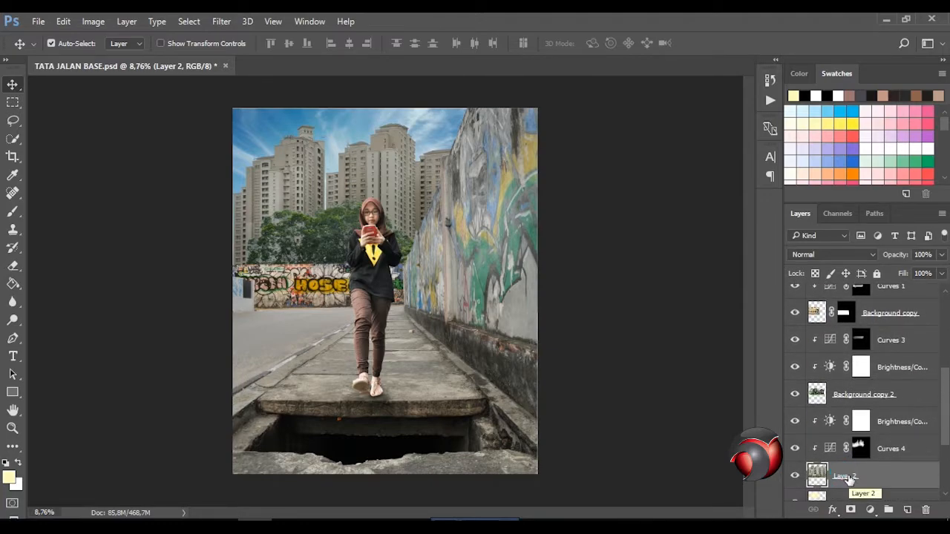
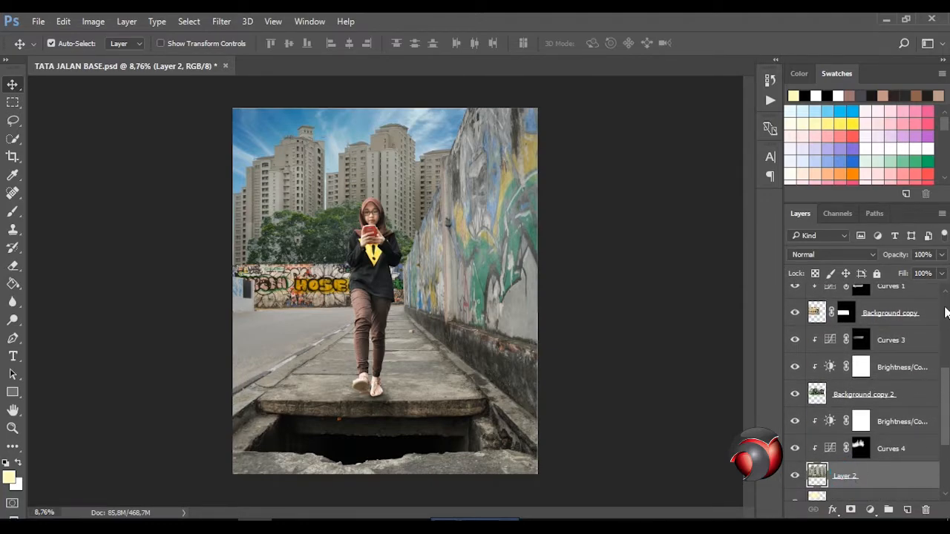
left_click_drag(947, 388, 949, 339)
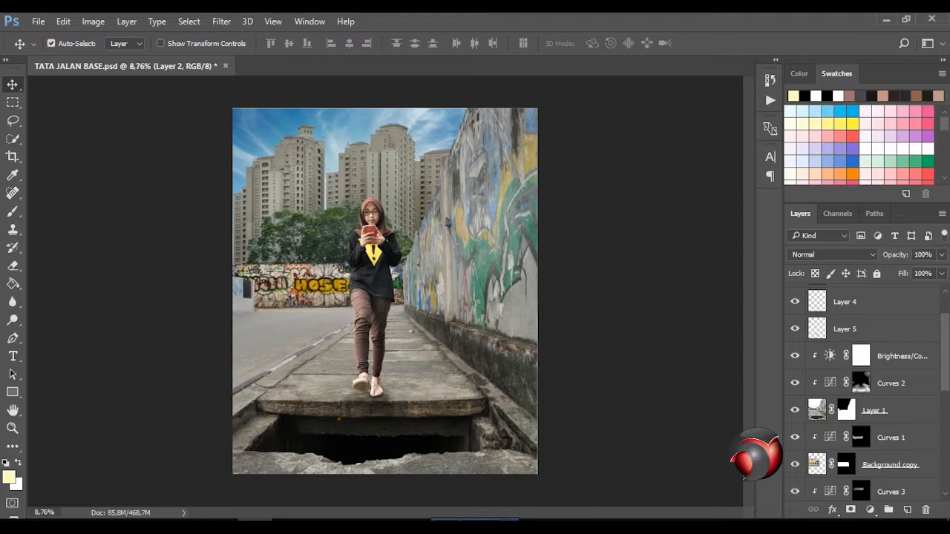
scroll(894, 381, "down", 5)
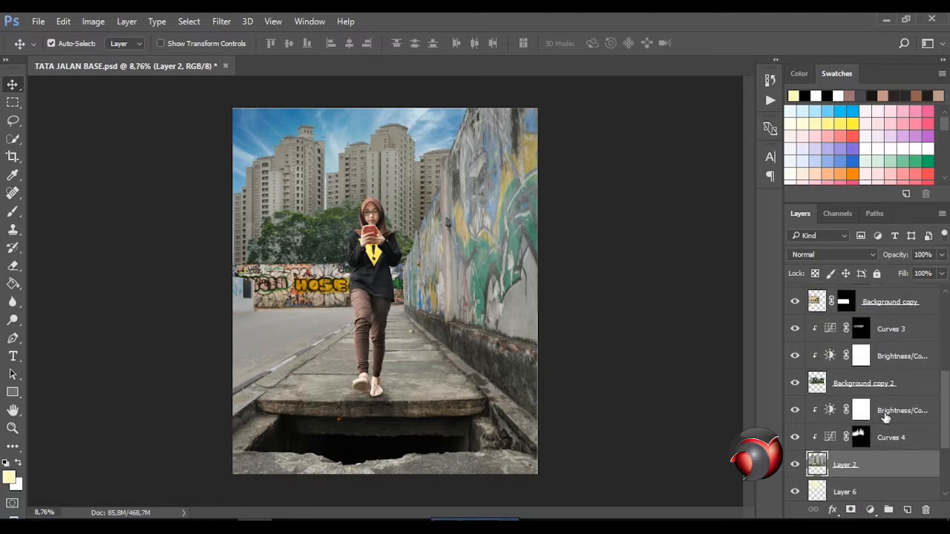
key("ctrl+j")
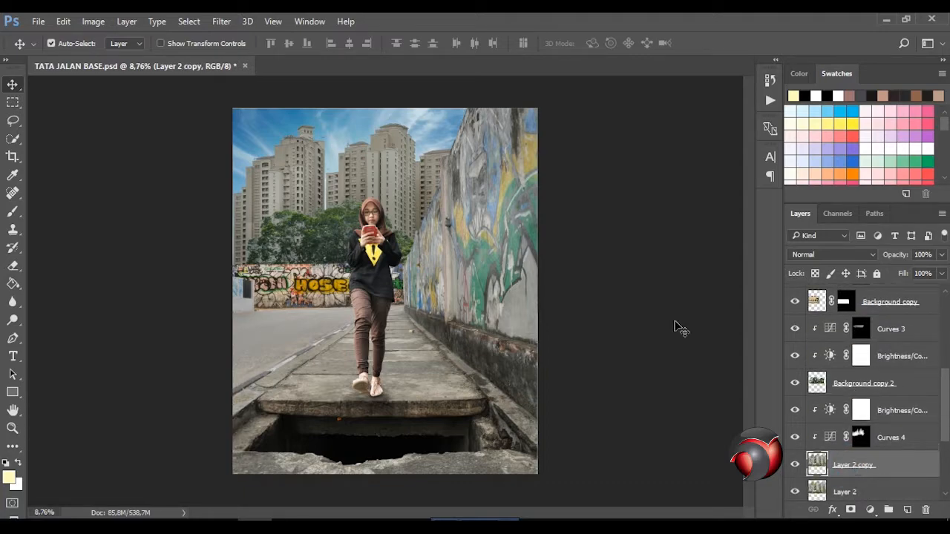
Step: Apply an 8 px Tilt-Shift blur to the building copy, with the sharp band centred around the woman's lower legs
left_click(222, 21)
mouse_move(369, 180)
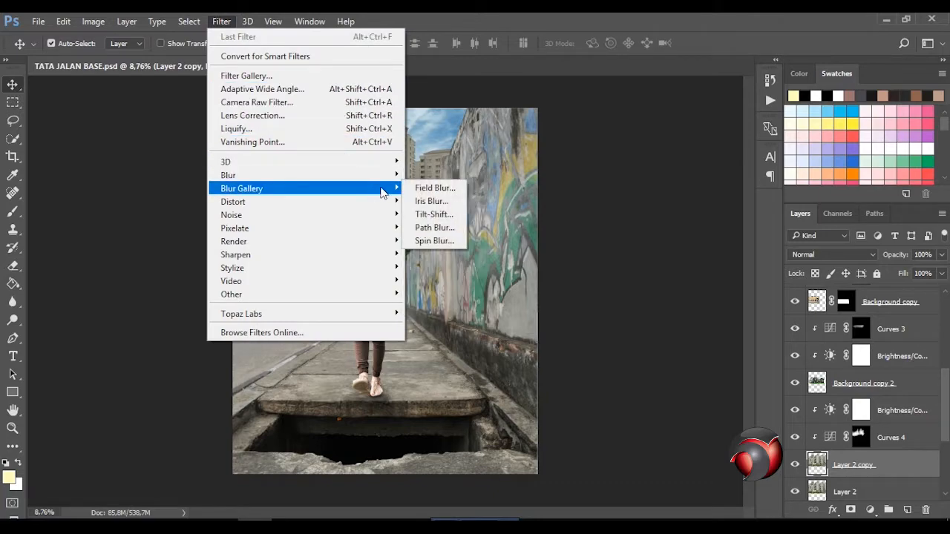
left_click(437, 215)
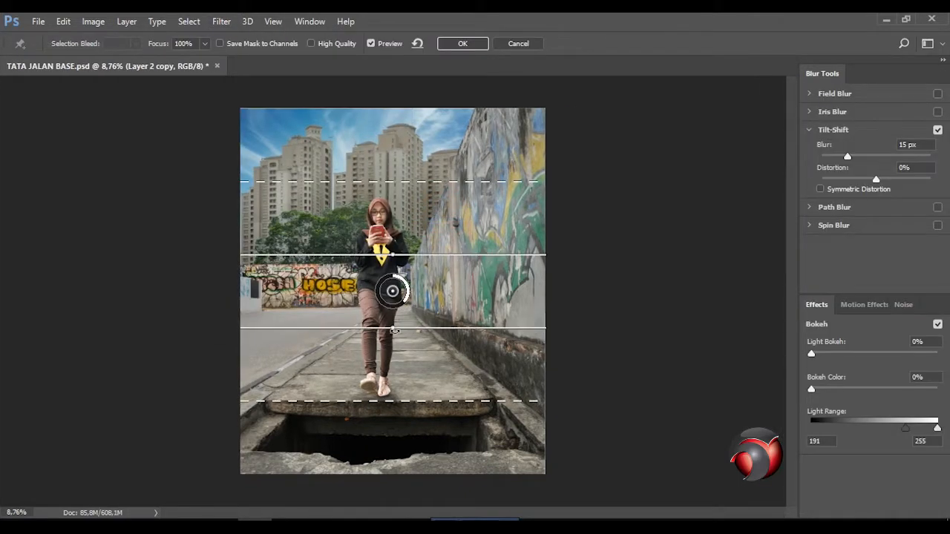
left_click_drag(400, 398, 389, 419)
left_click_drag(393, 291, 410, 346)
left_click(463, 43)
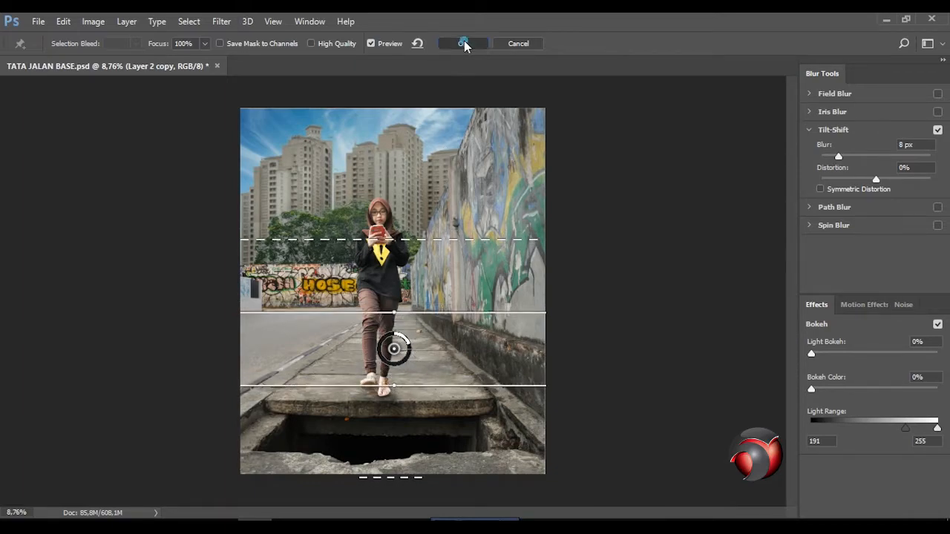
Step: Examine the blurred buildings against the rest of the composite at several magnifications
scroll(369, 148, "up", 3)
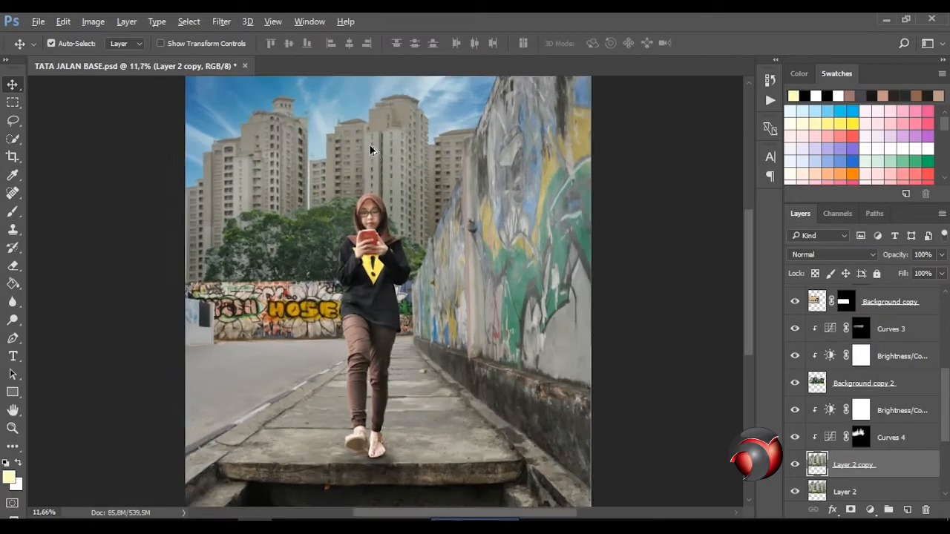
scroll(365, 207, "down", 2)
scroll(363, 216, "down", 2)
scroll(317, 231, "up", 4)
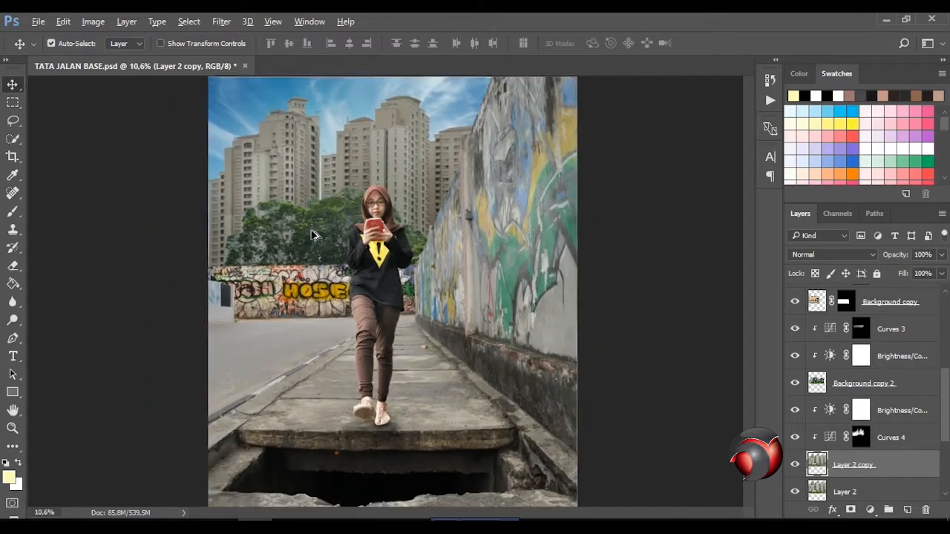
scroll(315, 228, "down", 3)
scroll(315, 228, "up", 1)
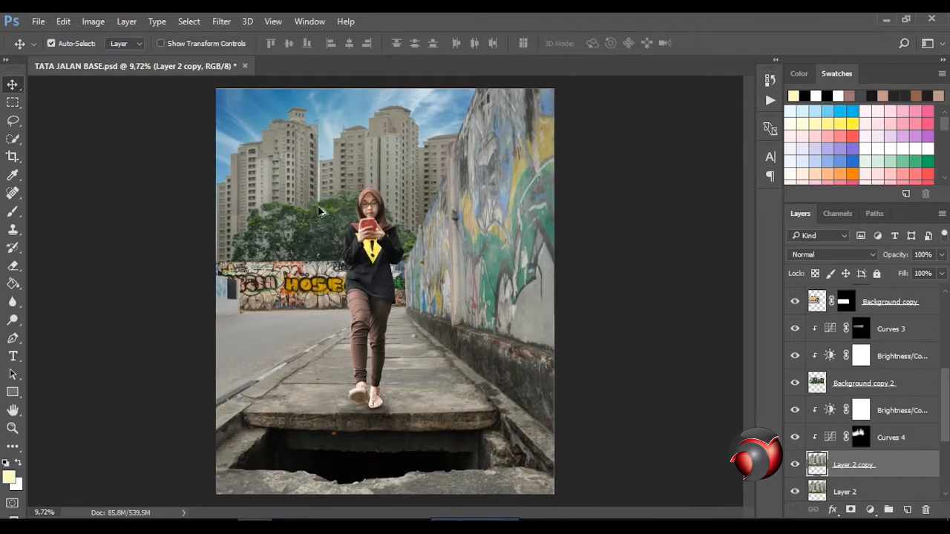
scroll(319, 211, "up", 1)
Step: Add a clipped, brightening Curves adjustment above the buildings' Brightness/Contrast layer and invert its mask to black
left_click(890, 417)
left_click(870, 510)
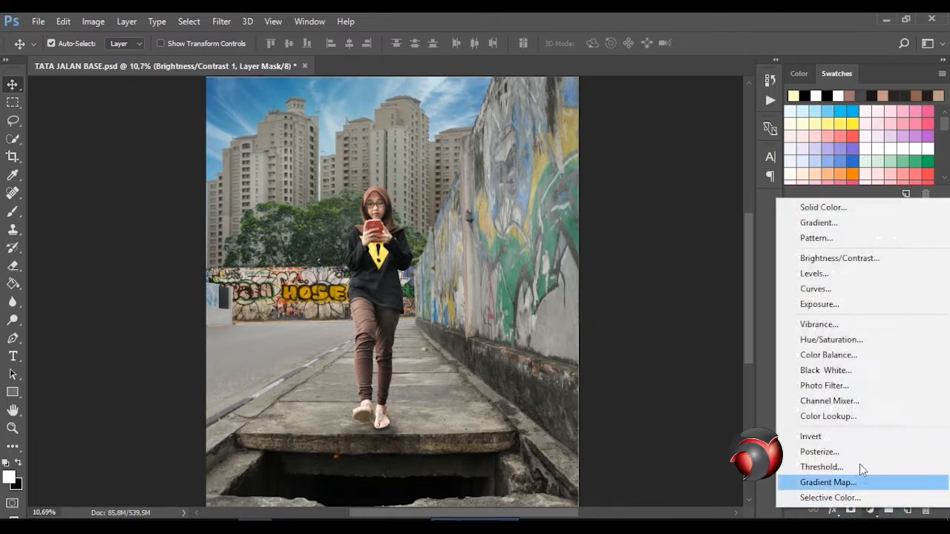
left_click(824, 287)
left_click(641, 320)
left_click_drag(647, 231, 644, 215)
left_click(741, 65)
key("ctrl+i")
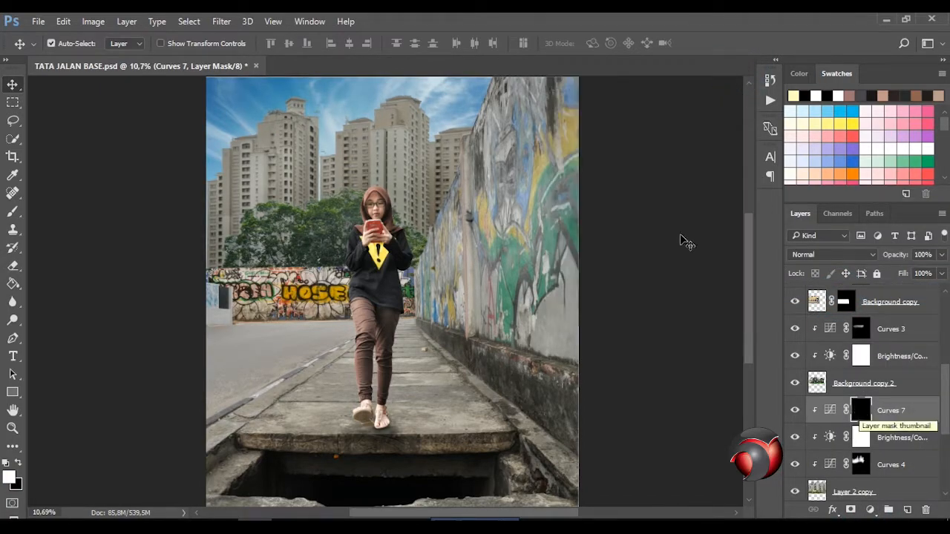
Step: Paint white on the Curves 7 mask along the towers' upper edges at 50% opacity, reducing the brush to size 400
left_click(12, 211)
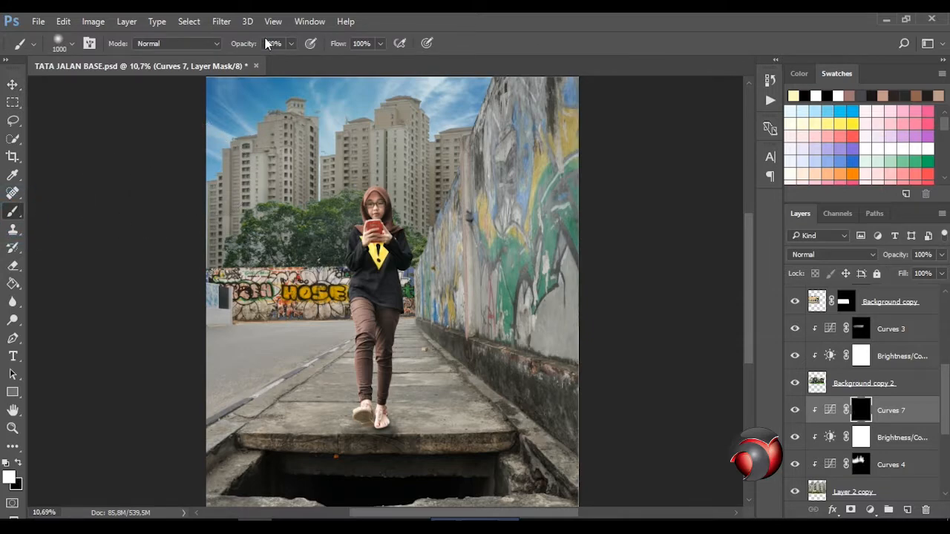
left_click(291, 44)
left_click(260, 61)
left_click(221, 155)
key("bracketleft")
key("bracketleft")
key("bracketleft")
key("bracketleft")
key("bracketleft")
key("bracketleft")
key("bracketleft")
key("bracketleft")
key("bracketleft")
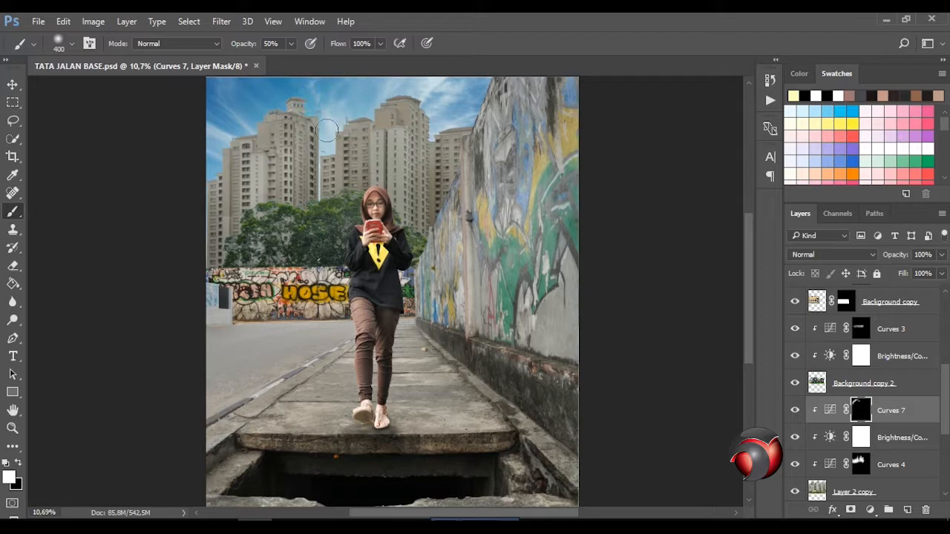
left_click_drag(326, 131, 383, 85)
Step: Create a new empty layer directly above the Curves 7 adjustment
left_click_drag(947, 402, 947, 428)
left_click(907, 510)
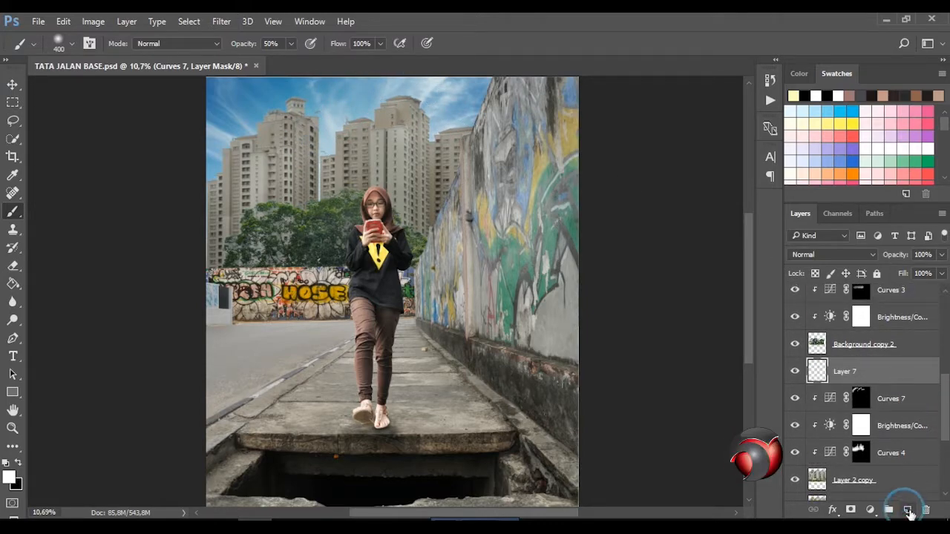
Step: Paint a faint white haze on Layer 7 over the lower buildings with a size 1300 brush at 17% opacity
left_click(10, 478)
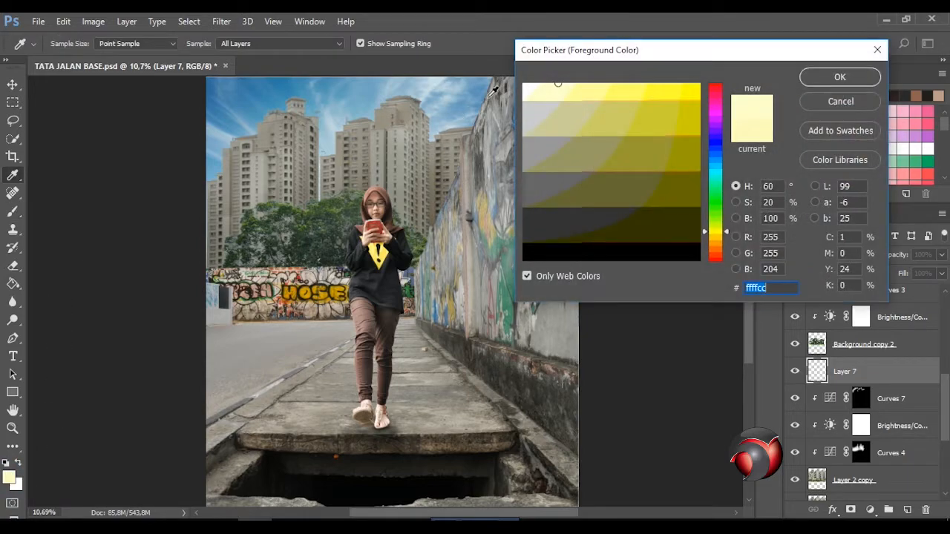
key("Return")
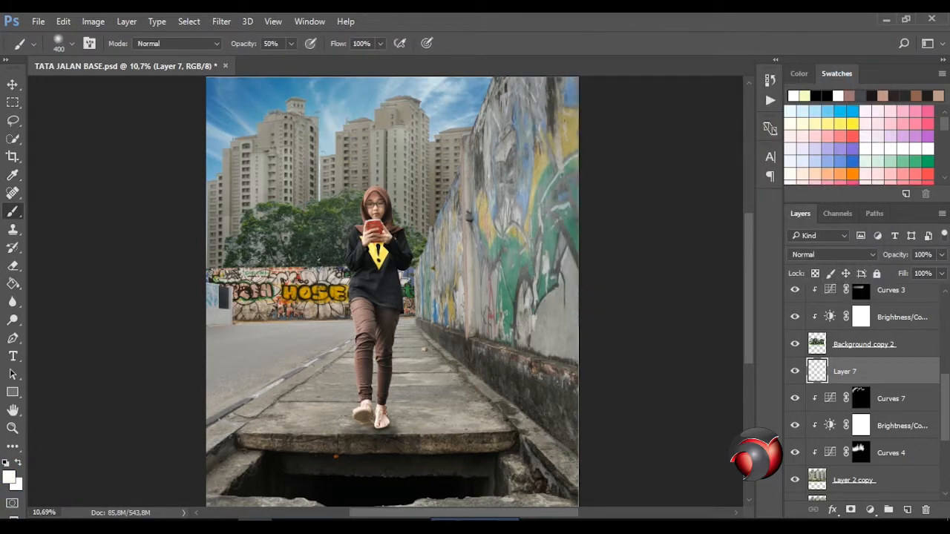
key("bracketright")
key("bracketright")
key("bracketright")
key("bracketright")
key("bracketright")
key("bracketright")
left_click(291, 44)
left_click(269, 63)
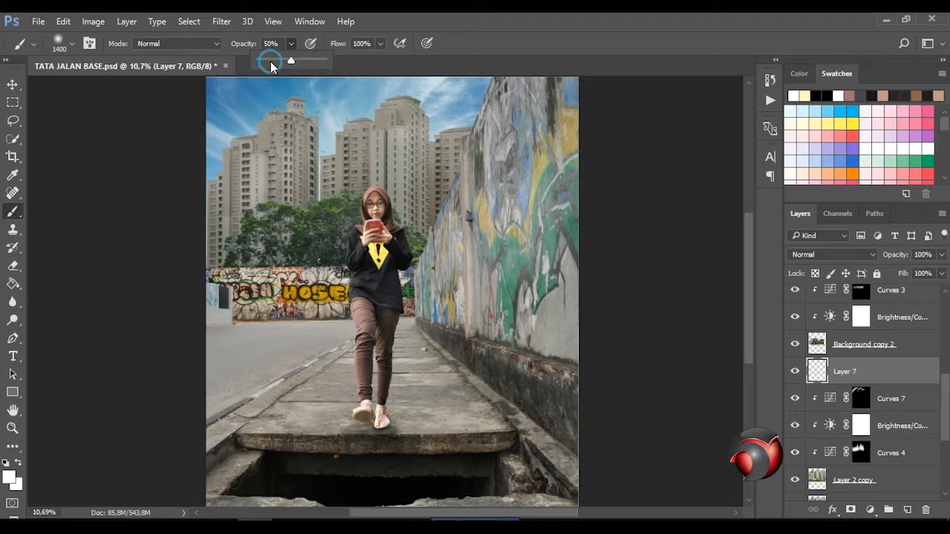
left_click(232, 280)
key("bracketleft")
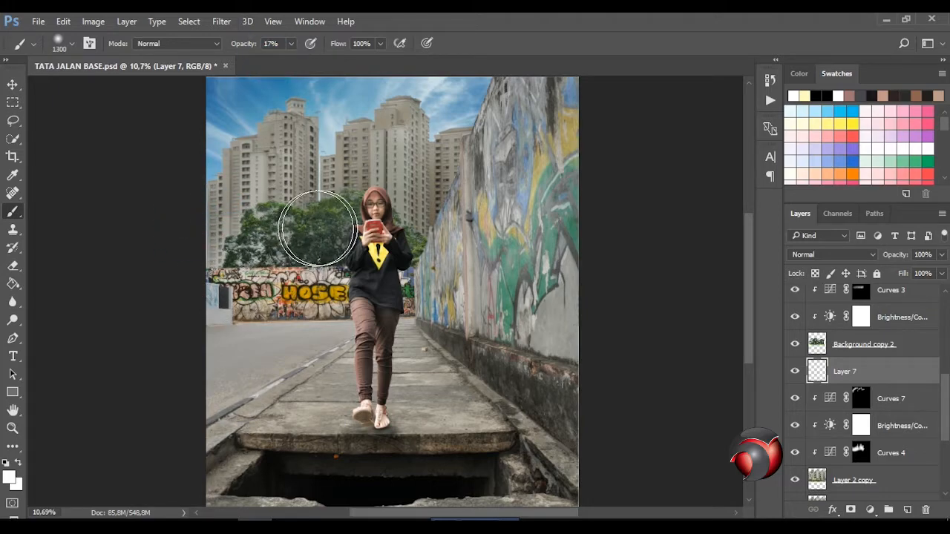
left_click(408, 222)
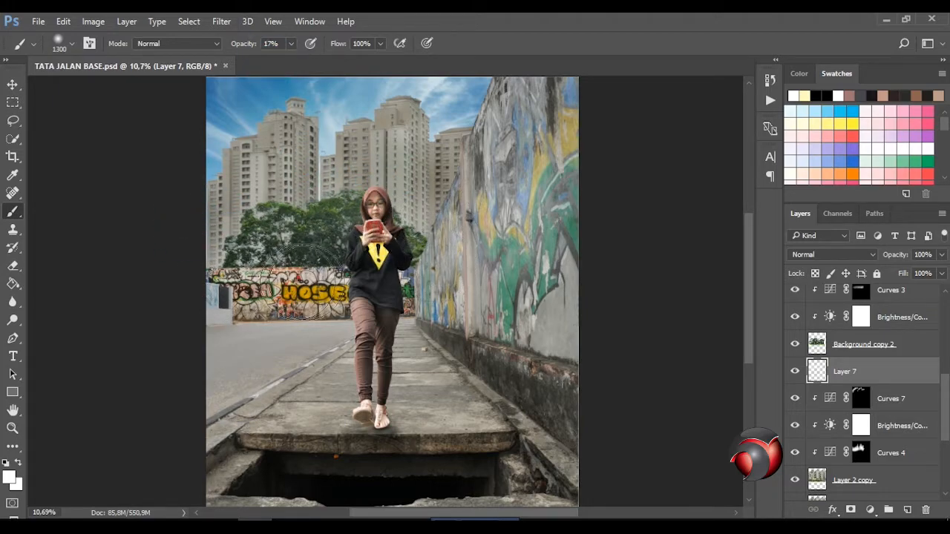
left_click(12, 84)
Step: Create a new layer above Layer 7 and paint a stronger white glow spot between the towers, just behind the trees
left_click(907, 510)
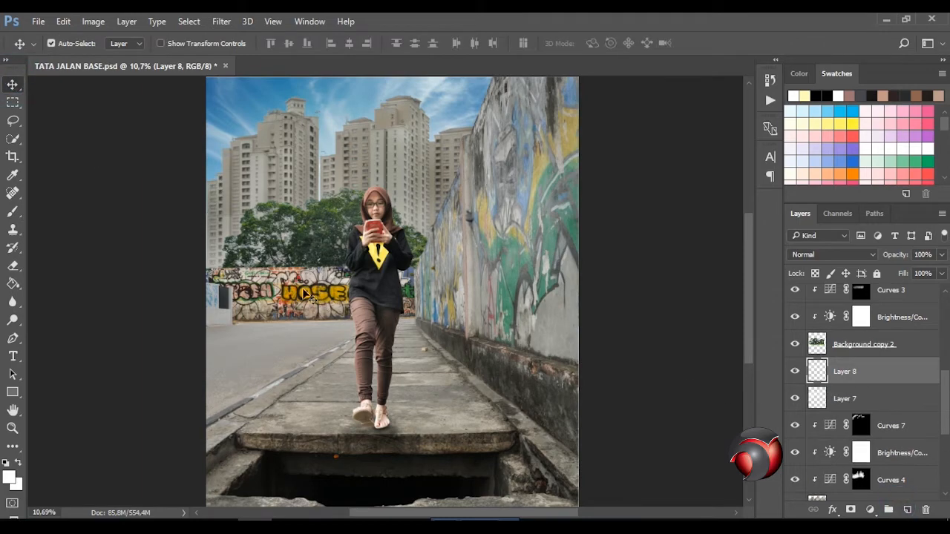
left_click(12, 211)
scroll(364, 265, "down", 2)
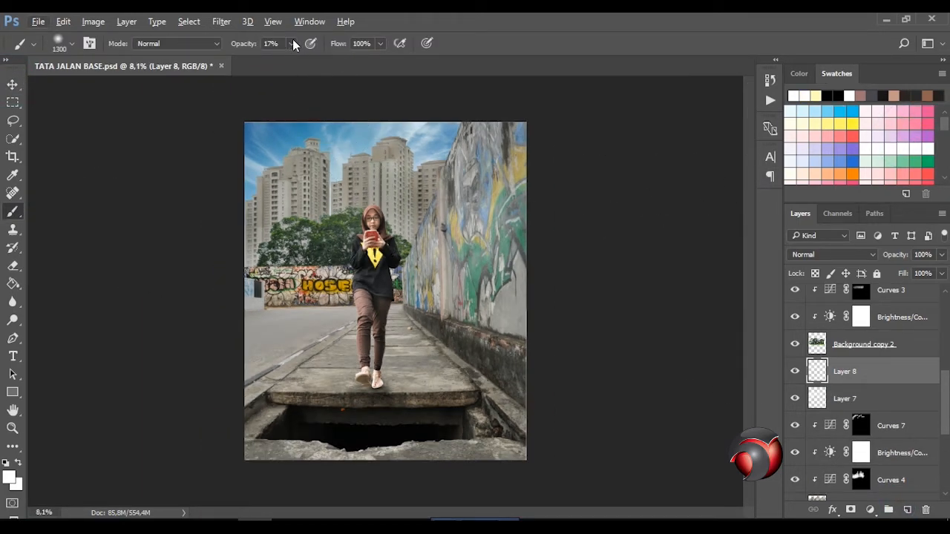
left_click_drag(291, 43, 347, 72)
left_click(12, 84)
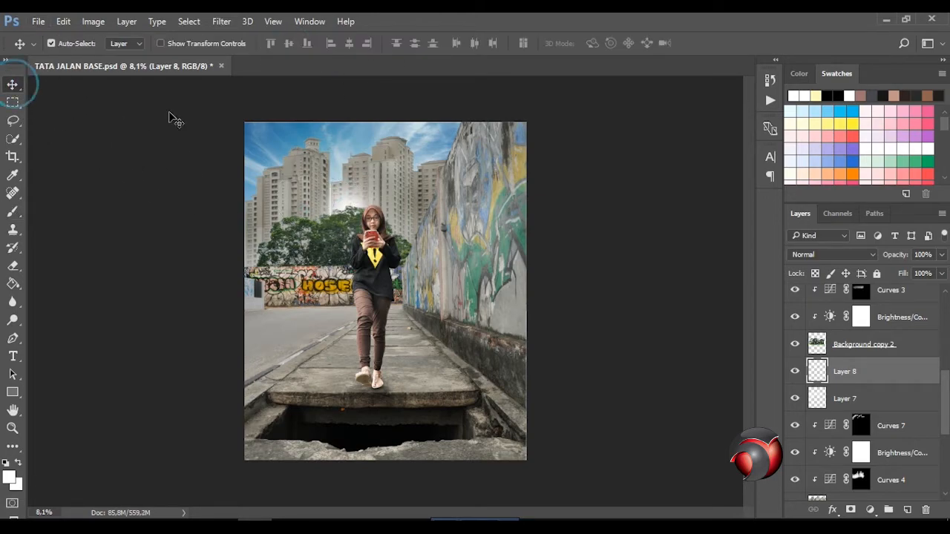
Step: Scale Layer 8's glow to about 523% width and 378% height and position it behind the woman across the skyline
scroll(336, 184, "up", 2)
scroll(338, 186, "down", 1)
key("ctrl+t")
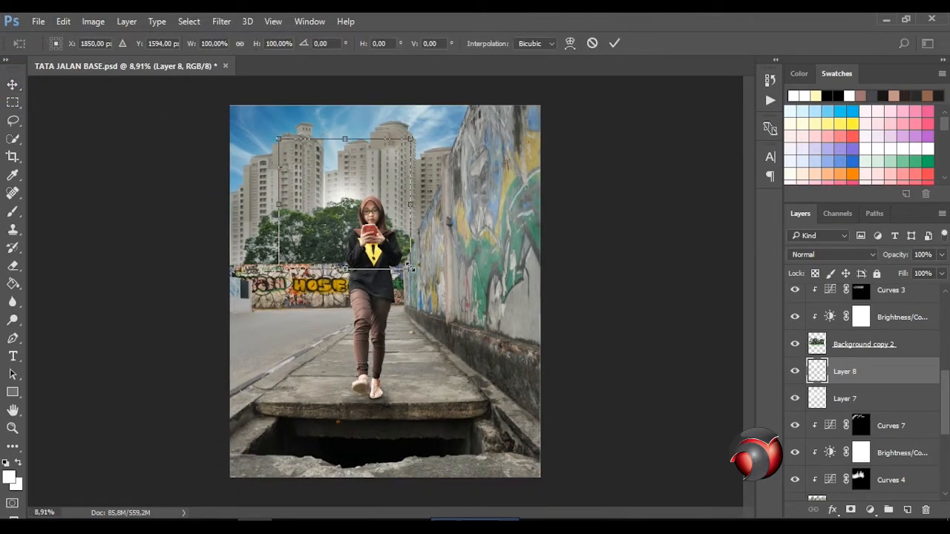
left_click_drag(414, 273, 566, 342)
left_click_drag(164, 205, 110, 208)
left_click_drag(530, 206, 592, 205)
left_click_drag(109, 203, 89, 203)
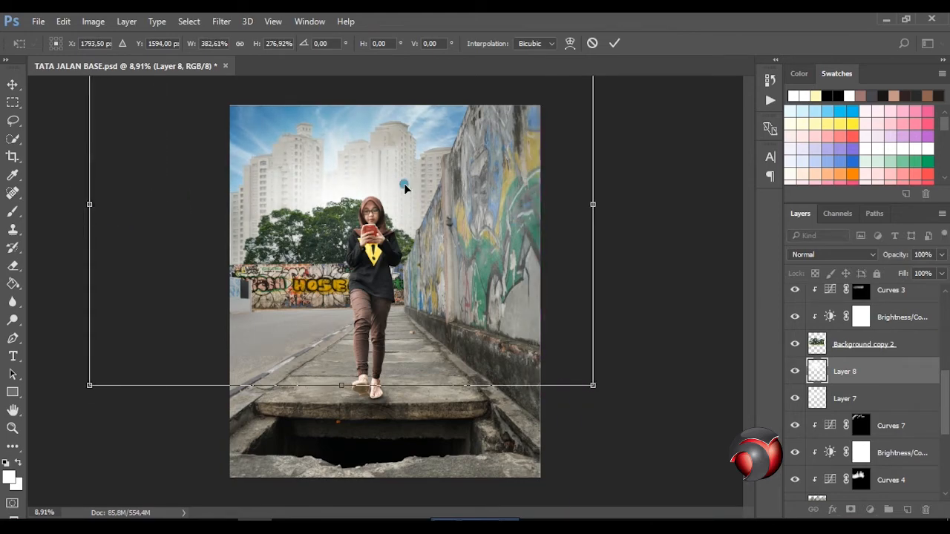
left_click_drag(401, 187, 393, 188)
scroll(415, 215, "down", 2)
left_click_drag(511, 115, 571, 76)
left_click_drag(479, 195, 437, 244)
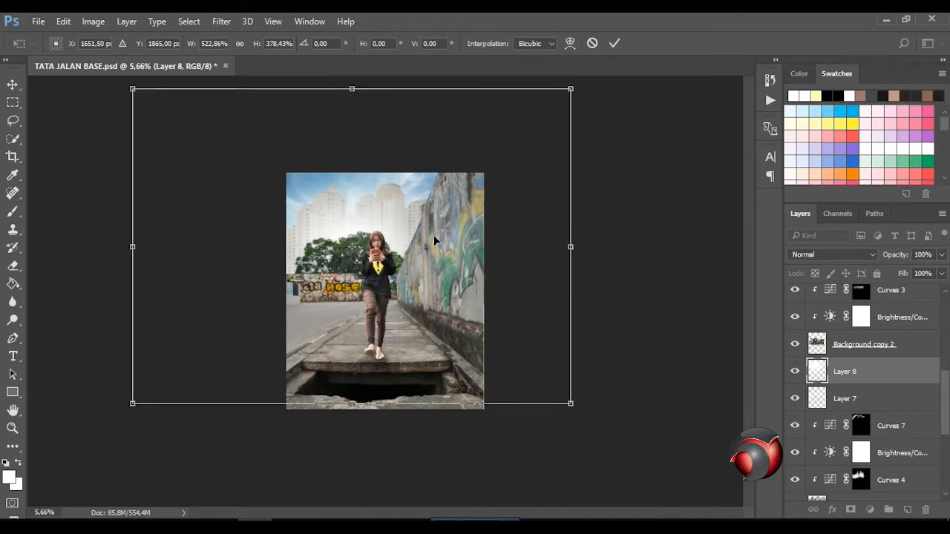
scroll(435, 232, "down", 1)
key("alt+space")
left_click(336, 189)
key("Return")
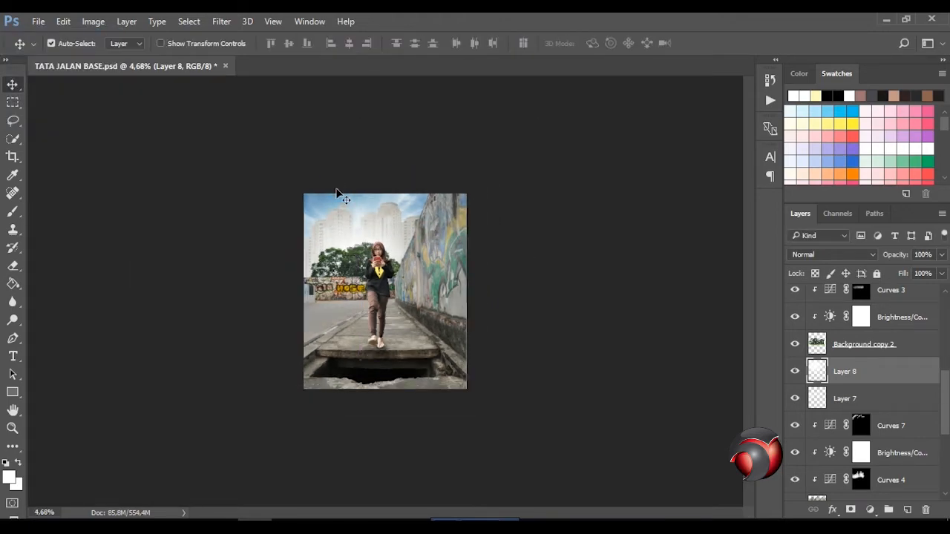
Step: Lower Layer 8 to 38% opacity and 59% fill, and compare the image with and without the glow
scroll(371, 204, "up", 3)
left_click_drag(941, 256, 913, 291)
left_click(795, 368)
left_click(795, 368)
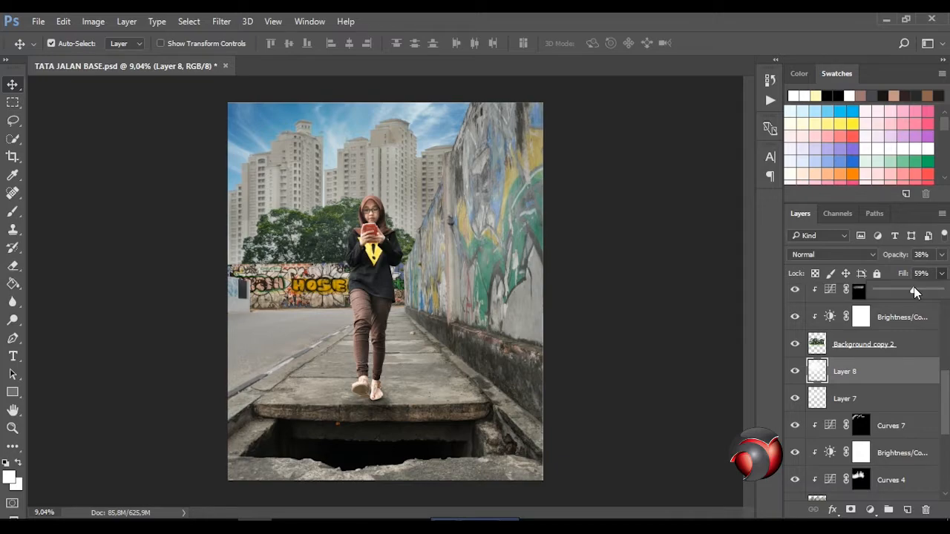
Step: Apply a 15 px Tilt-Shift blur from the Blur Gallery to the sky on Layer 3
scroll(861, 393, "down", 5)
left_click(843, 461)
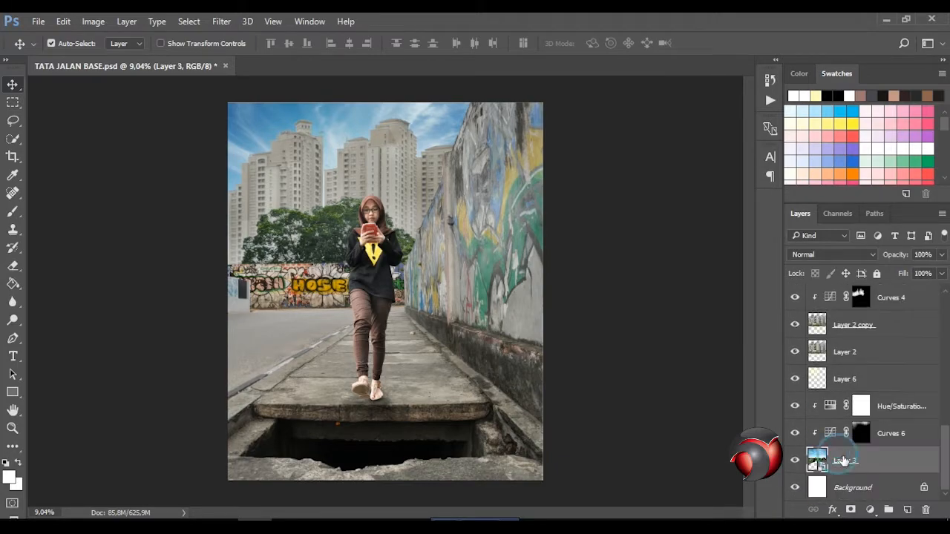
left_click(221, 21)
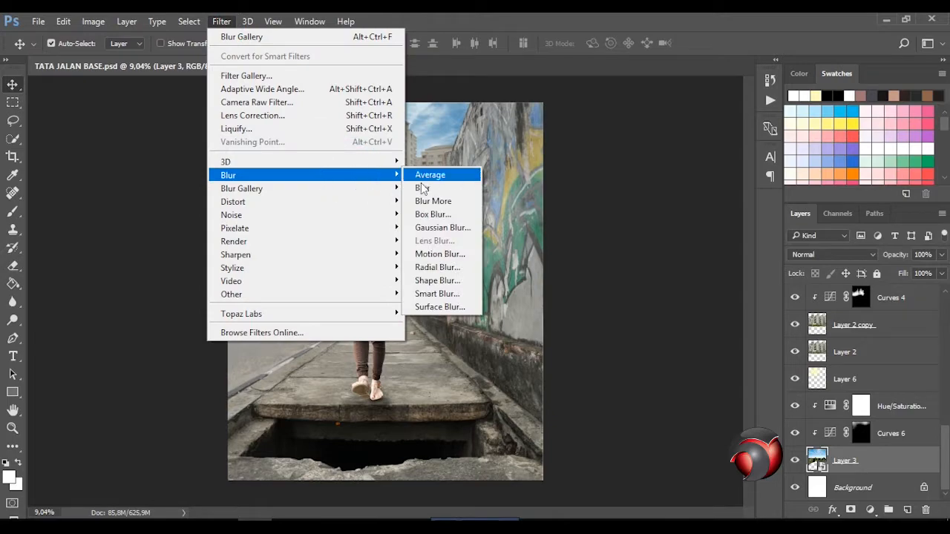
mouse_move(378, 188)
left_click(433, 213)
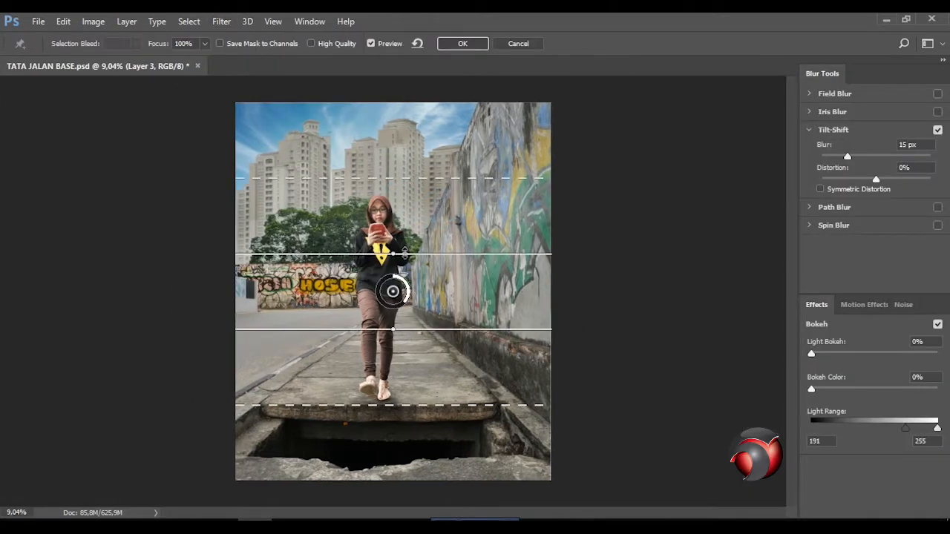
left_click_drag(406, 304, 405, 329)
left_click(466, 44)
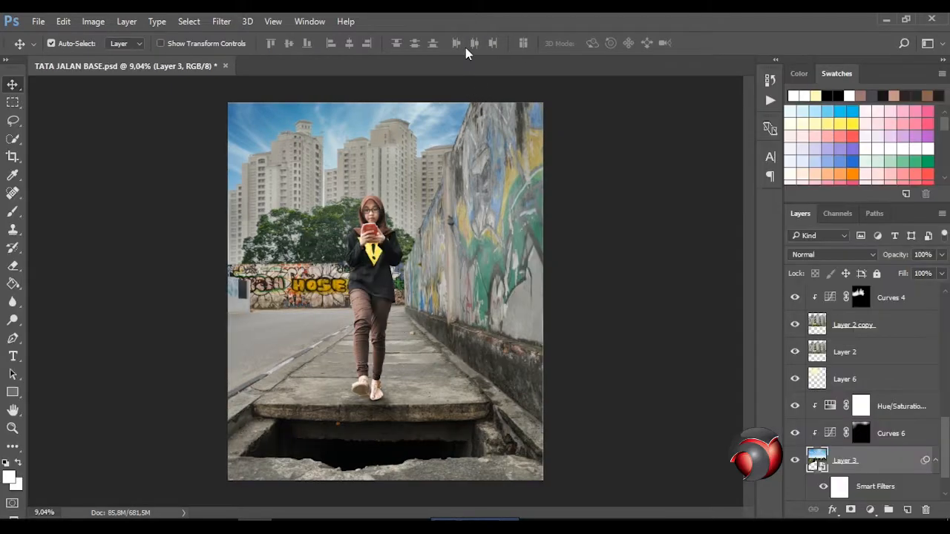
Step: Add a clipped, darkening Curves adjustment above Curves 7 and invert its mask to black
scroll(943, 473, "up", 5)
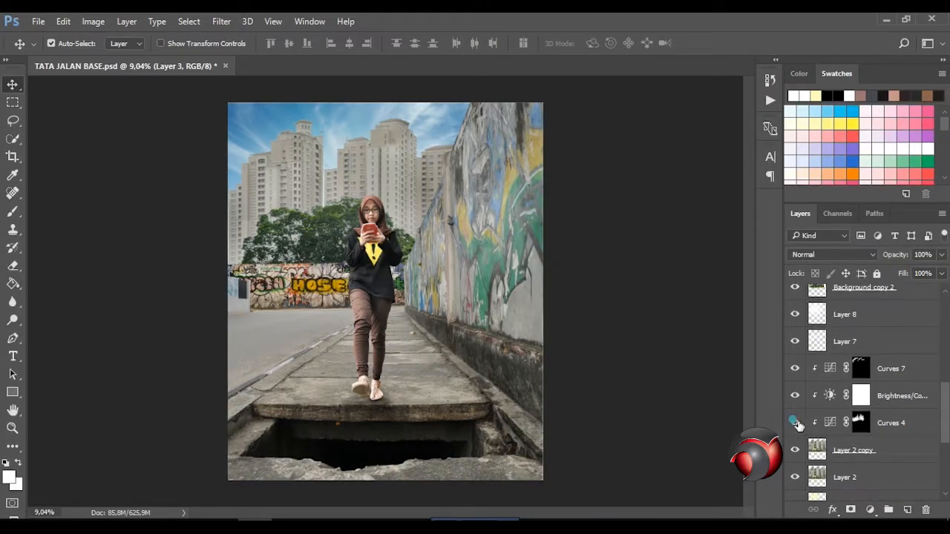
left_click(795, 423)
left_click(796, 423)
left_click(897, 377)
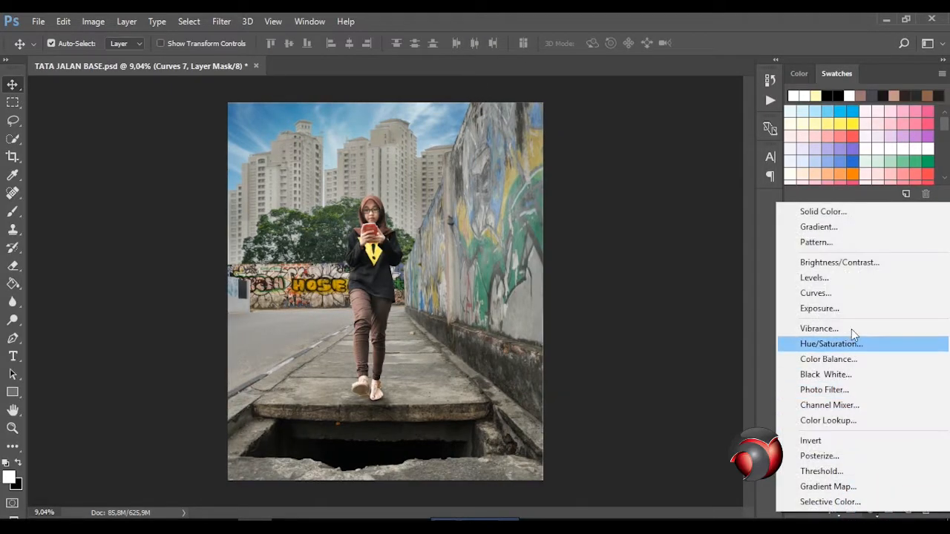
left_click(870, 510)
left_click(854, 297)
left_click(662, 307)
left_click_drag(653, 224, 673, 254)
left_click(741, 65)
key("ctrl+i")
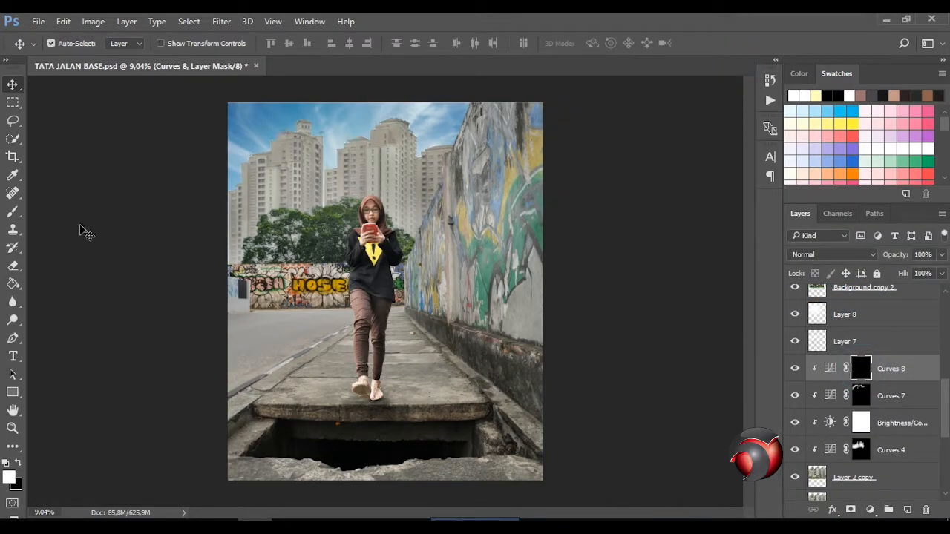
Step: Paint white on the Curves 8 mask across the lower buildings with a size 1300 brush at 71% opacity and compare the effect
left_click(13, 212)
left_click_drag(291, 43, 273, 70)
left_click_drag(231, 268, 285, 265)
left_click(366, 257)
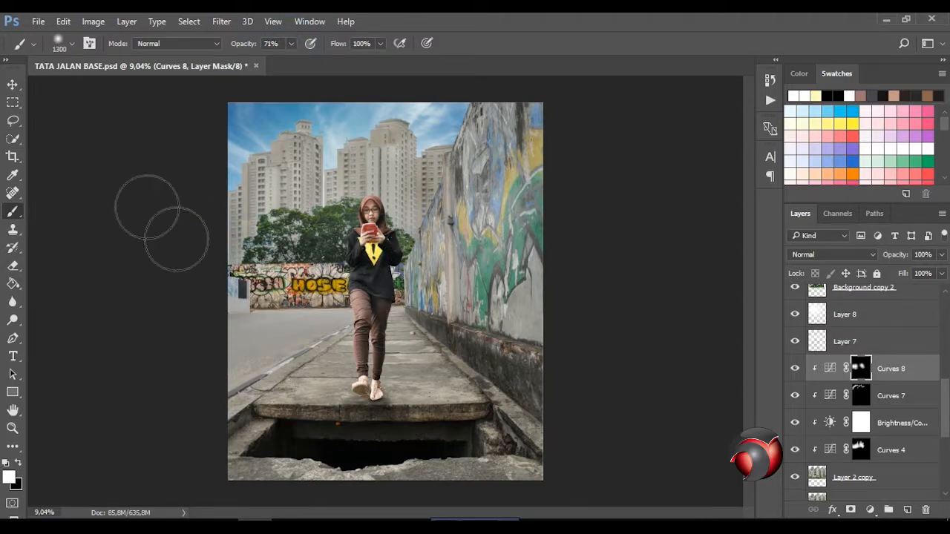
left_click(13, 84)
left_click(795, 368)
left_click(795, 368)
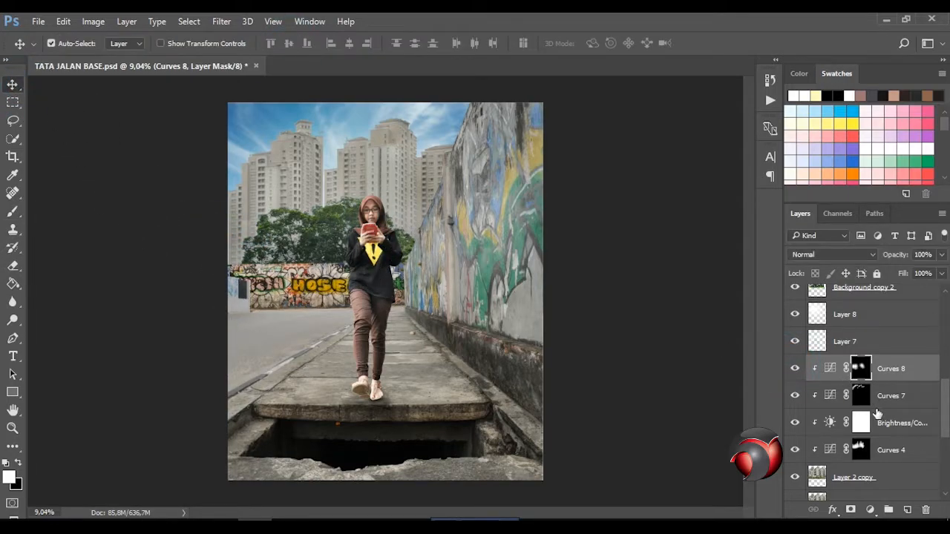
Step: Create a new empty layer directly above the trees' Curves 3 adjustment
scroll(877, 412, "up", 3)
scroll(891, 377, "up", 1)
left_click(898, 343)
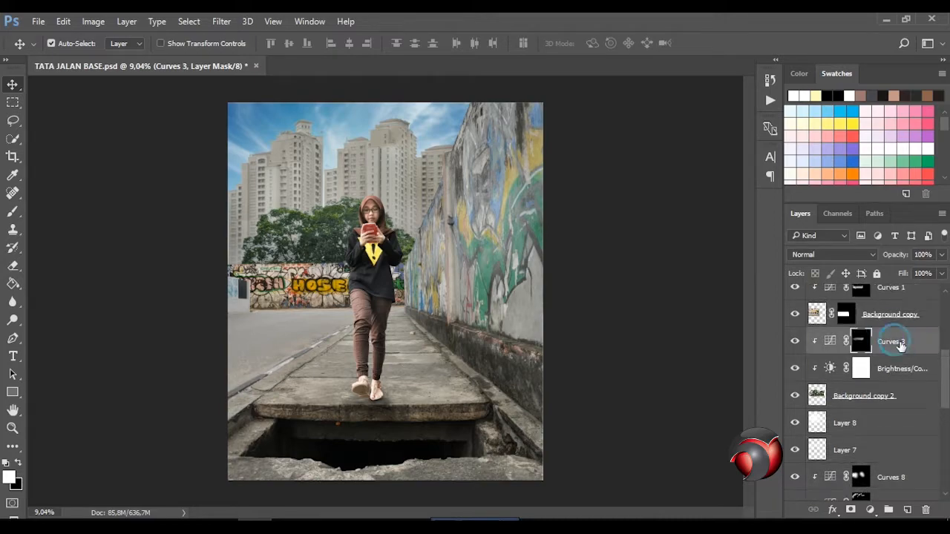
left_click(907, 510)
Step: Paint a faint white haze on Layer 9 along the base of the trees with a size 800 brush at 14% opacity
left_click(13, 214)
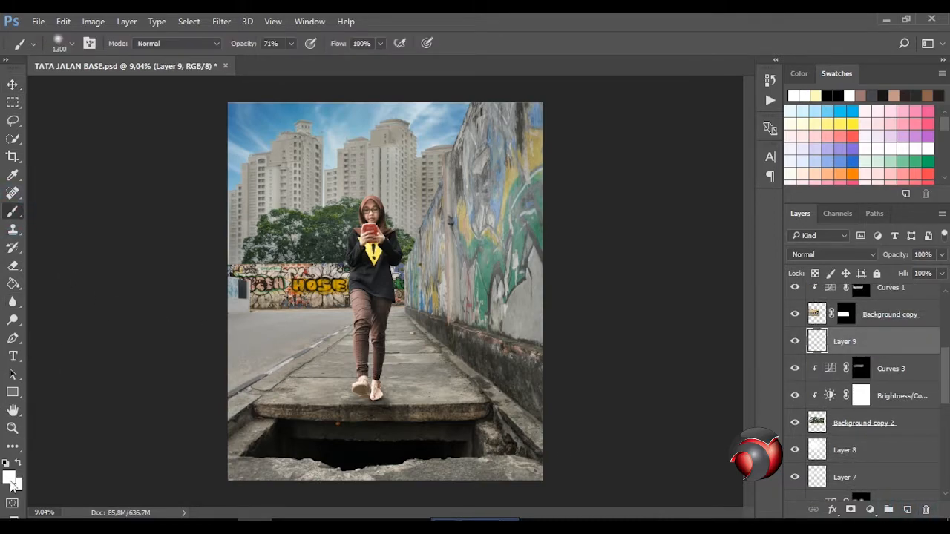
left_click(9, 477)
key("Escape")
left_click(290, 45)
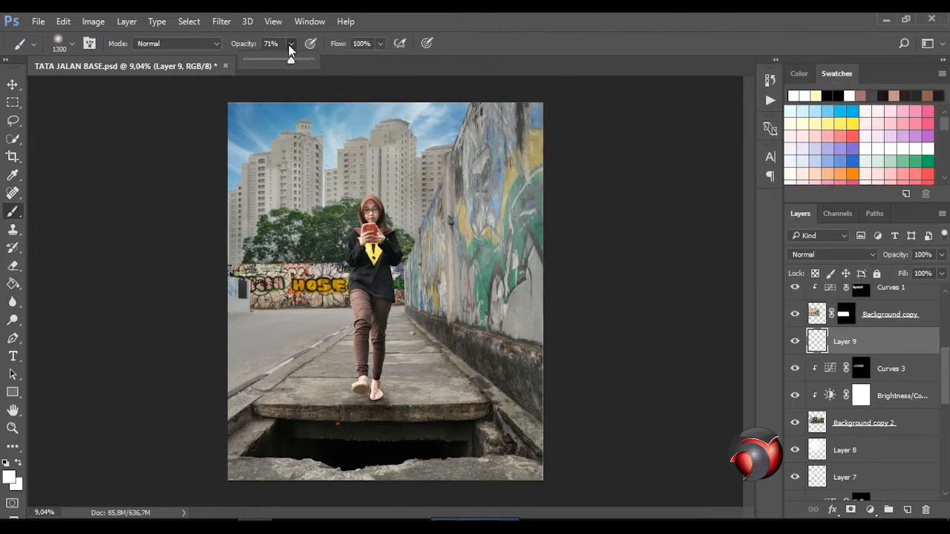
left_click(283, 258)
key("bracketleft")
key("bracketleft")
key("bracketleft")
key("bracketleft")
key("bracketleft")
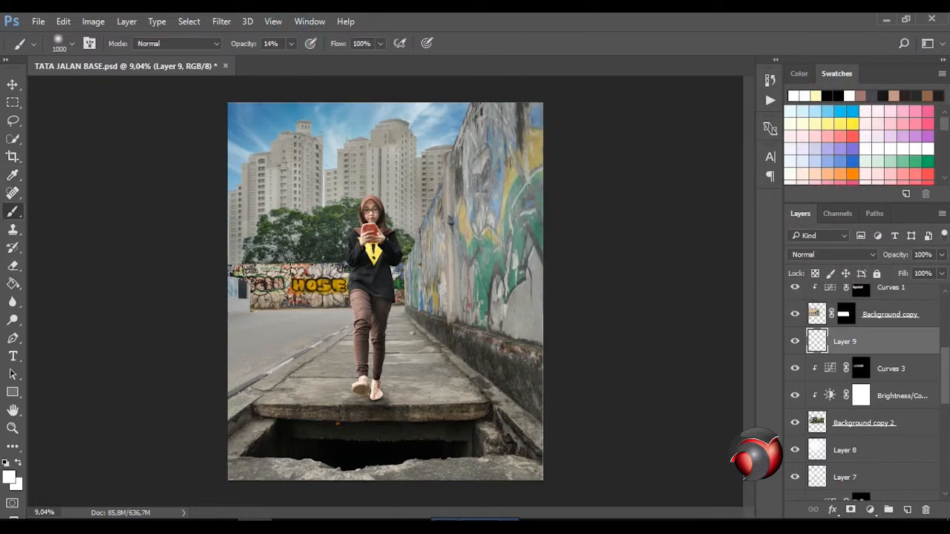
mouse_move(266, 266)
left_mouse_down()
mouse_move(339, 265)
mouse_move(378, 250)
mouse_move(371, 237)
mouse_move(335, 248)
left_mouse_up()
left_click(12, 84)
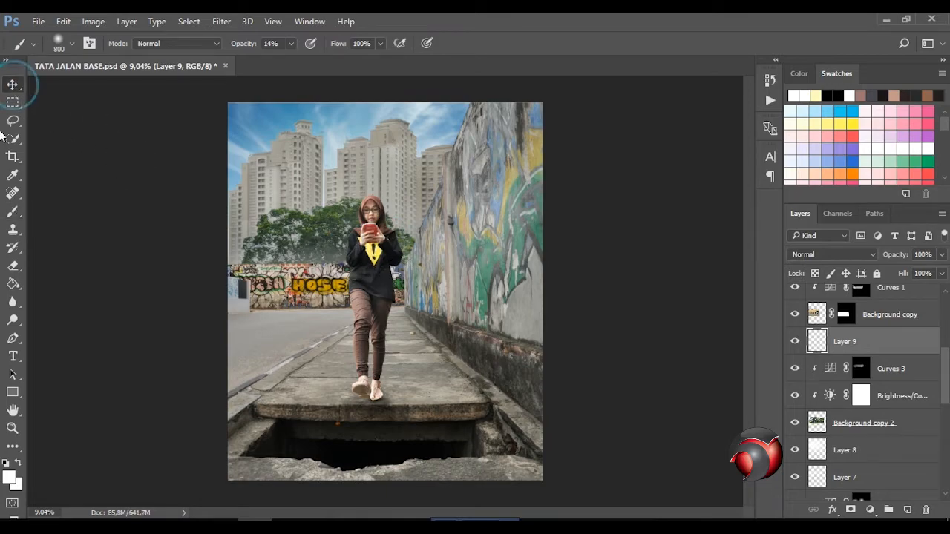
Step: Add a clipped, brightening Curves adjustment above the woman's Curves 5 layer and invert its mask to black
scroll(947, 342, "up", 3)
scroll(947, 342, "up", 3)
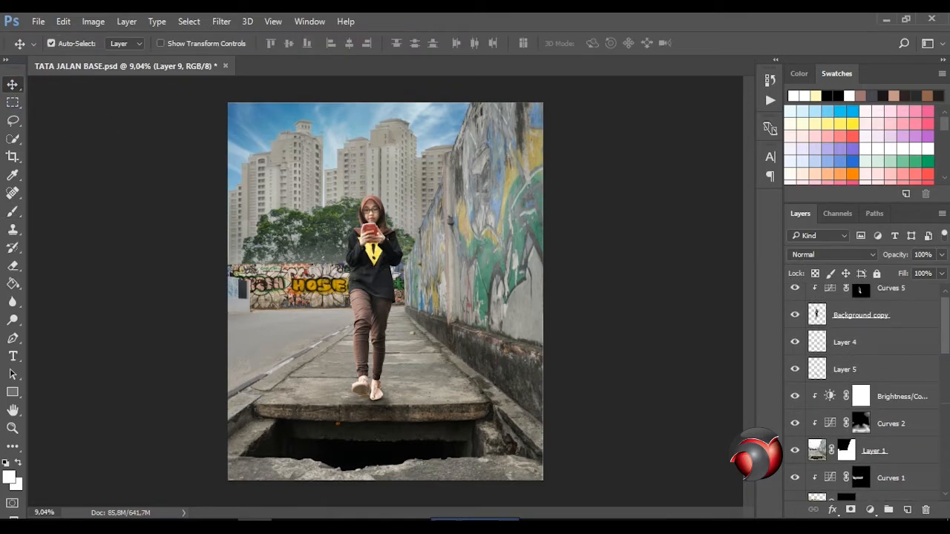
left_click(852, 312)
scroll(382, 318, "up", 3)
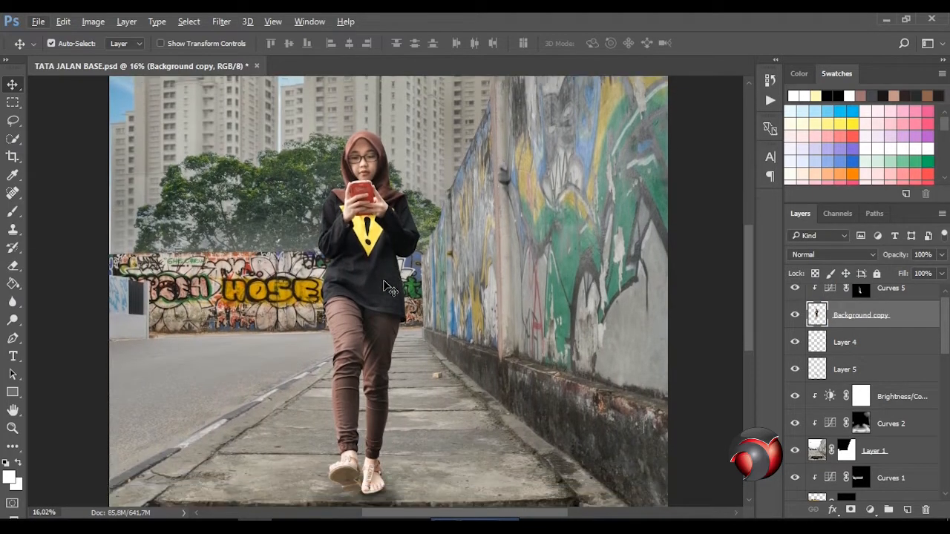
scroll(386, 178, "down", 1)
scroll(884, 304, "up", 1)
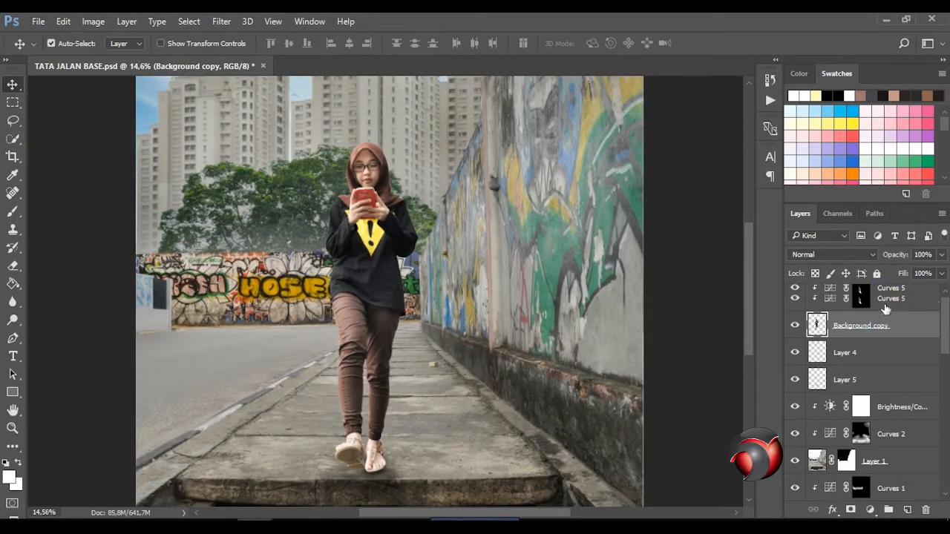
left_click(887, 297)
left_click(870, 510)
left_click(817, 293)
left_click(639, 315)
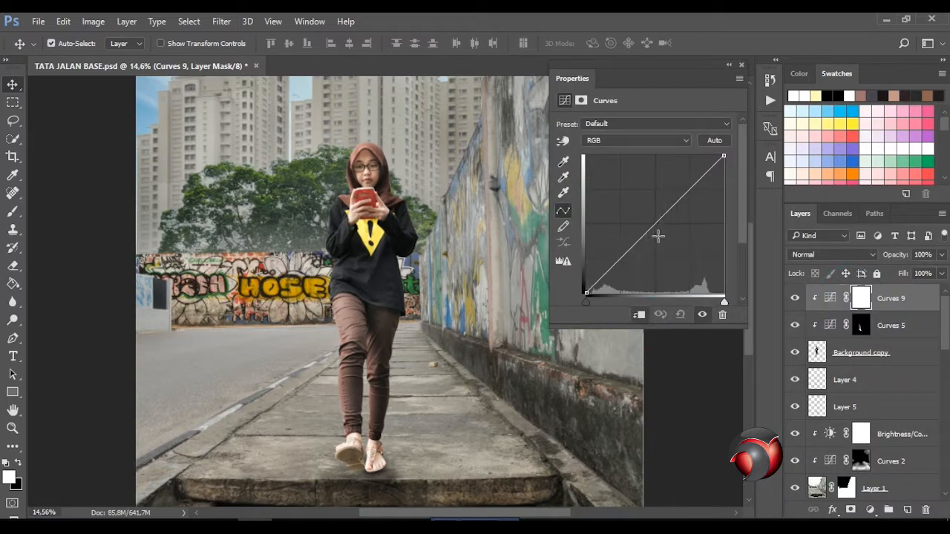
left_click_drag(659, 237, 647, 216)
left_click(741, 64)
key("ctrl+i")
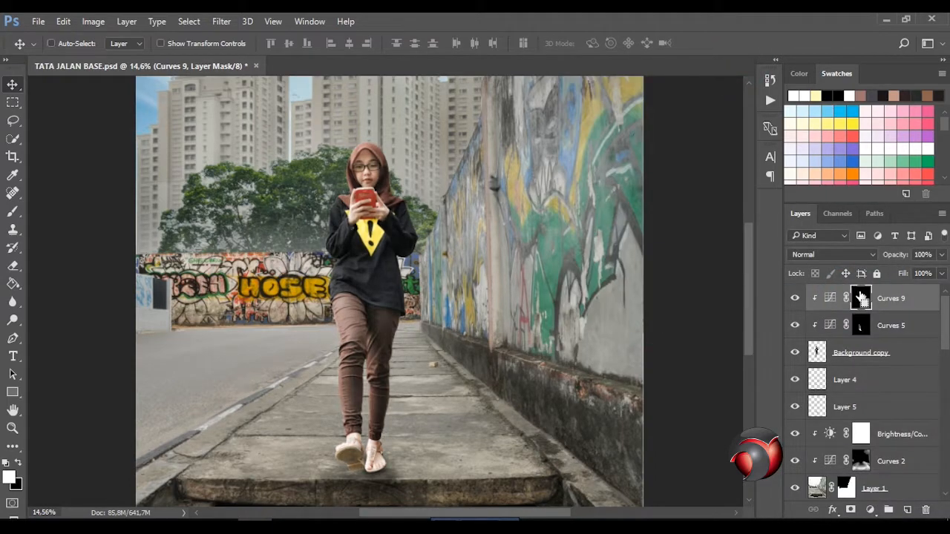
Step: Paint white on the Curves 9 mask over the woman's upper body with a size 125 brush at 72% opacity
left_click(12, 211)
scroll(375, 125, "up", 2)
left_click(291, 43)
left_click_drag(290, 61, 300, 63)
key("bracketleft")
key("bracketleft")
key("bracketleft")
key("bracketleft")
key("bracketleft")
key("bracketleft")
key("bracketleft")
key("bracketleft")
key("bracketleft")
key("bracketleft")
key("bracketleft")
key("bracketleft")
key("bracketleft")
key("bracketleft")
key("bracketleft")
key("bracketleft")
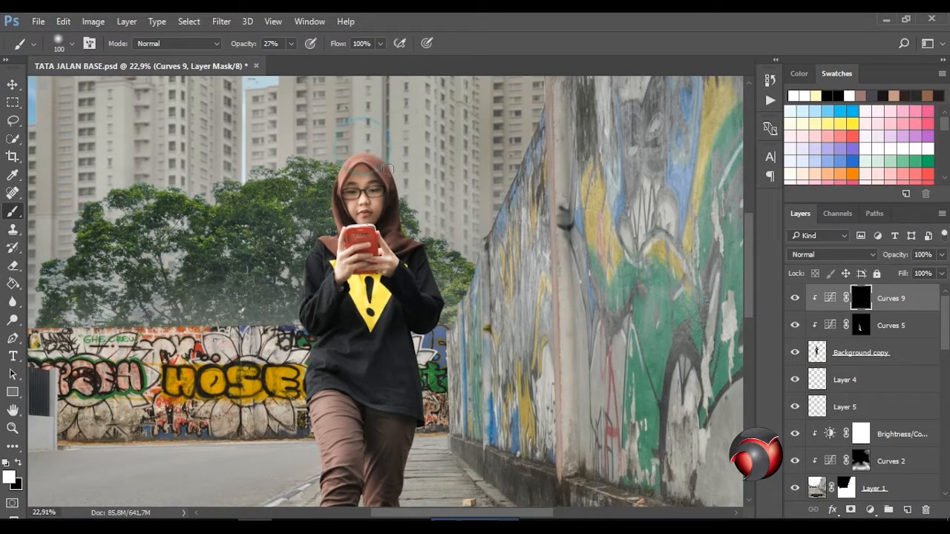
left_click(290, 45)
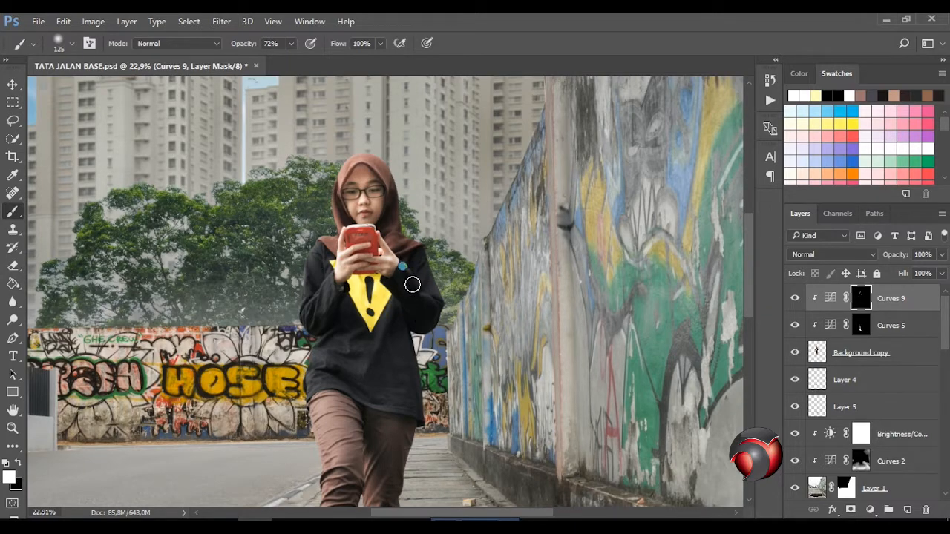
Step: Continue the Curves 9 mask painting down the woman's trouser legs and sandals with a size 100 to 125 brush at 72% opacity
scroll(409, 307, "down", 5)
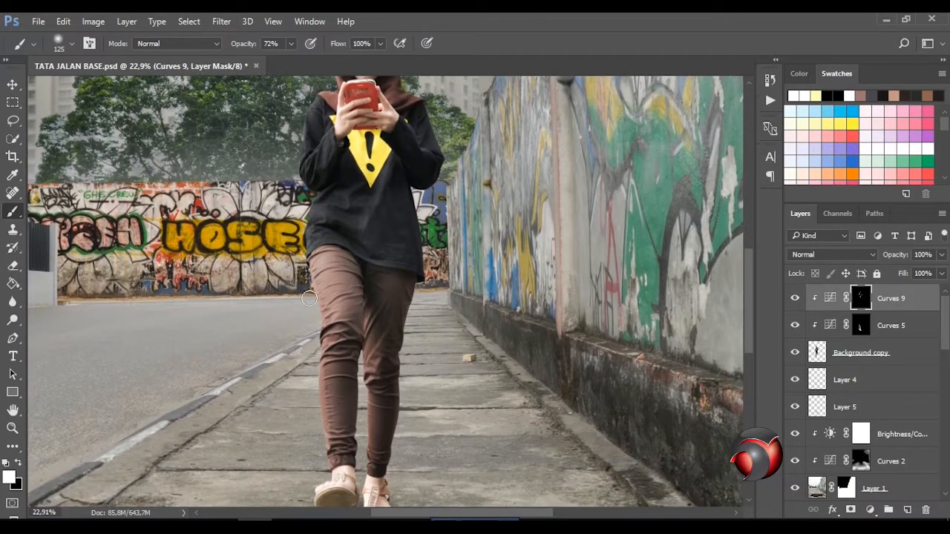
scroll(409, 271, "down", 1)
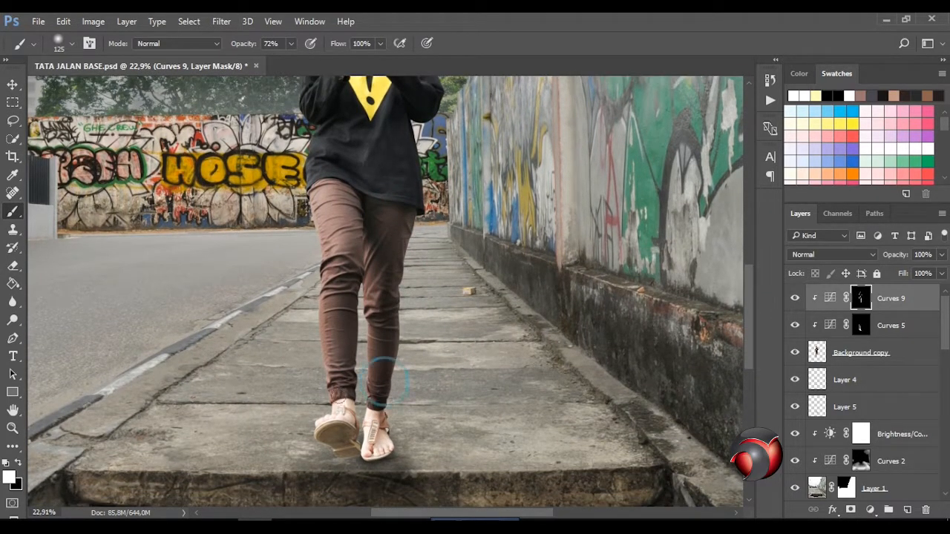
scroll(356, 415, "down", 2)
key("bracketright")
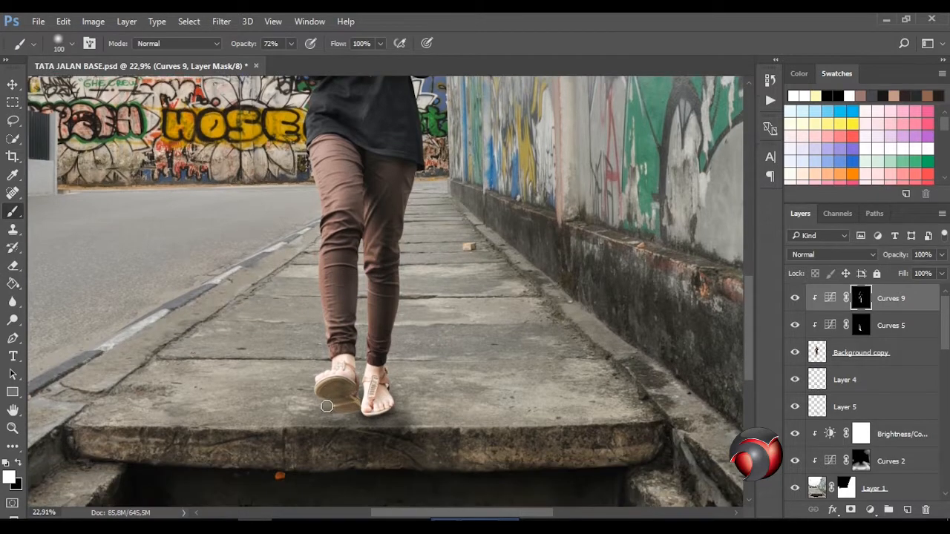
Step: Compare the feet with and without the Curves 5 adjustment and raise the brush opacity to 100% on its mask
left_click(796, 327)
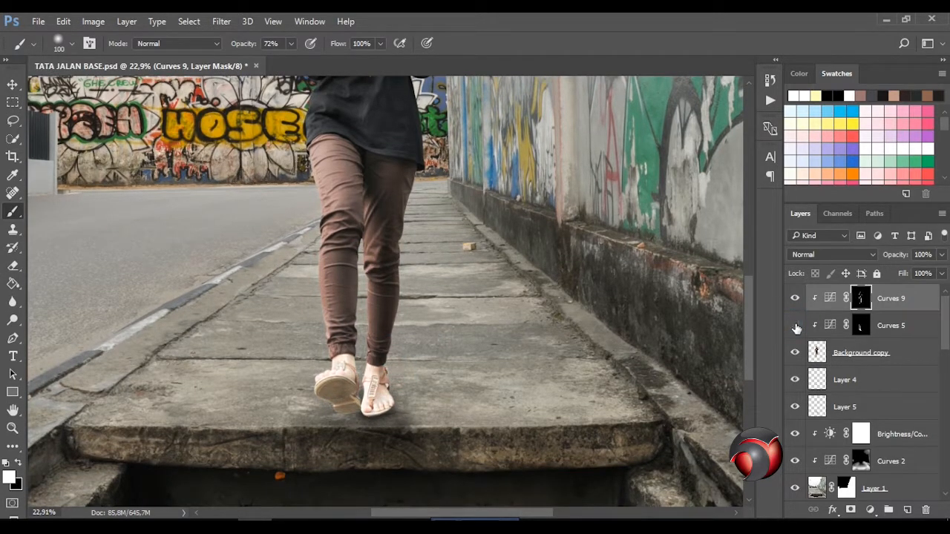
left_click(796, 327)
left_click(861, 326)
left_click(863, 325)
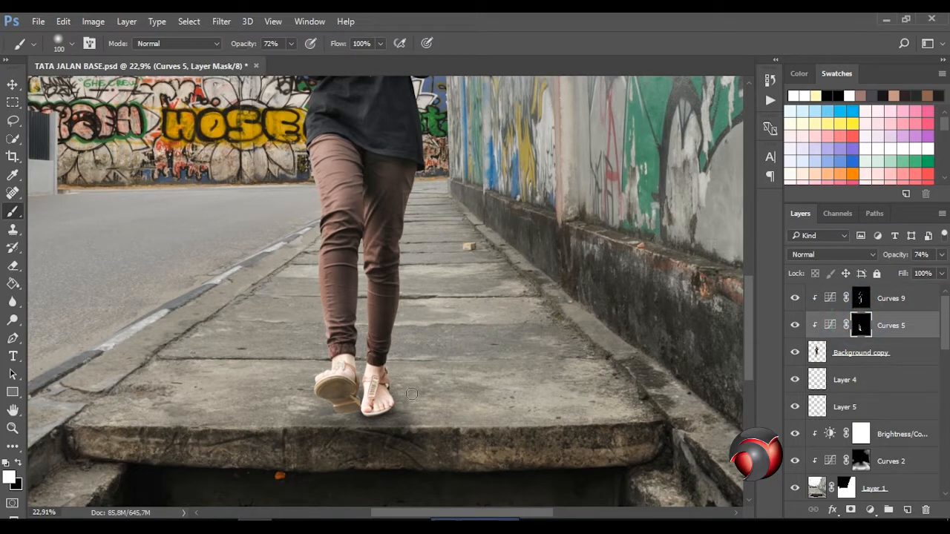
left_click_drag(289, 45, 316, 61)
Step: Add a clipped Exposure adjustment with lowered exposure above the woman's Curves 9 layer and invert its mask to black
left_click(13, 84)
left_click(890, 298)
left_click(870, 510)
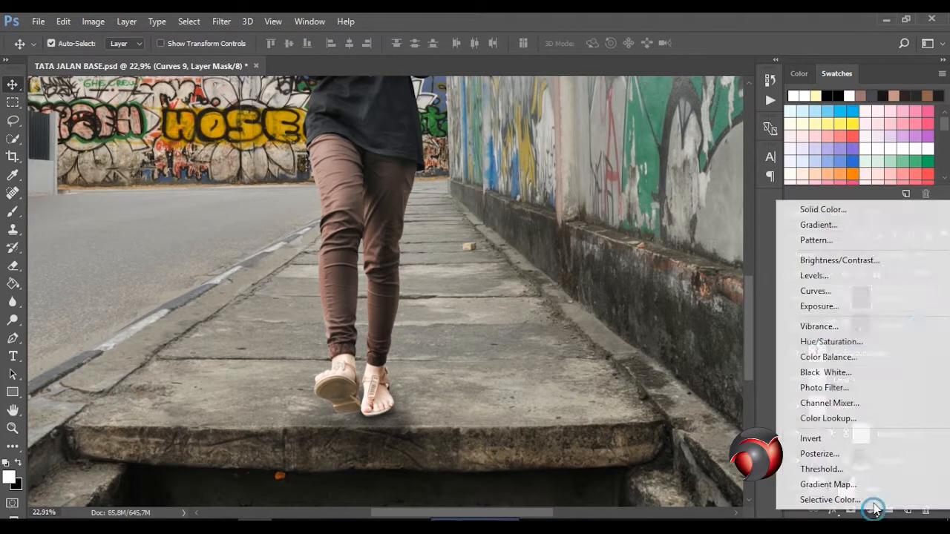
left_click(855, 305)
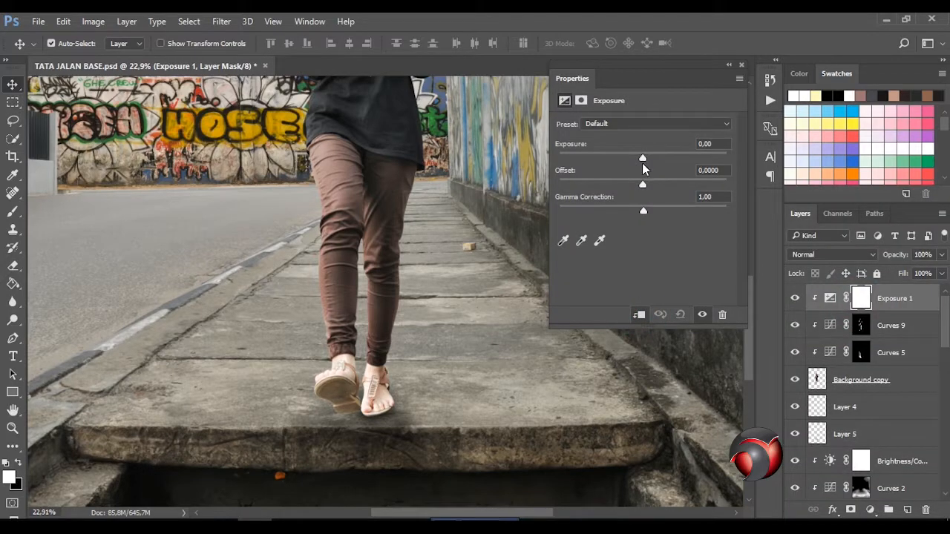
left_click_drag(642, 162, 632, 159)
left_click(741, 65)
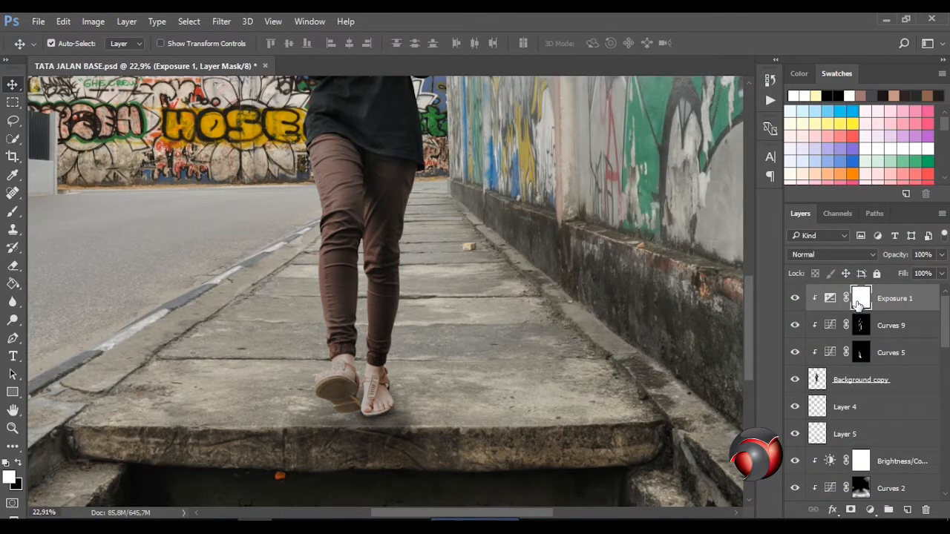
key("ctrl+i")
Step: Paint white on the Exposure 1 mask over the woman's feet and sandals with a size 125 brush at 33% opacity
key("b")
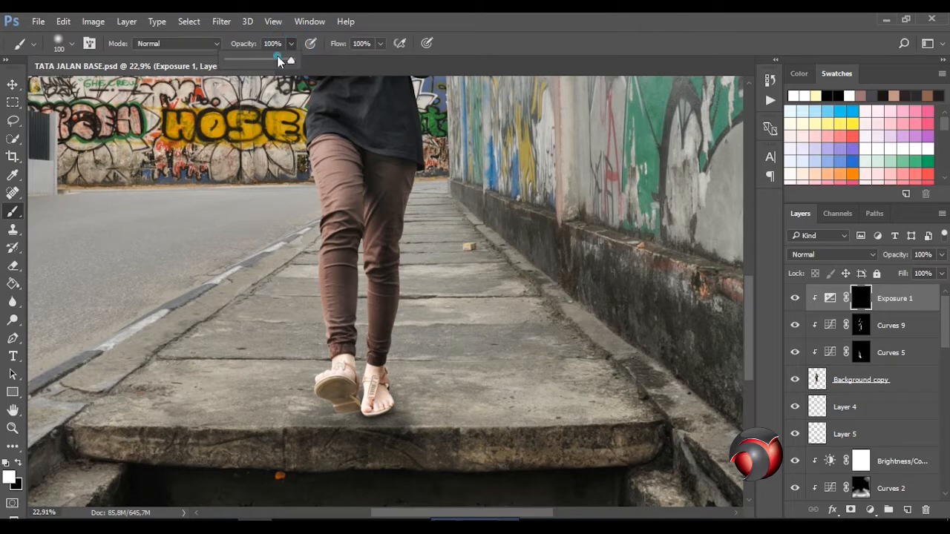
left_click_drag(395, 404, 369, 419)
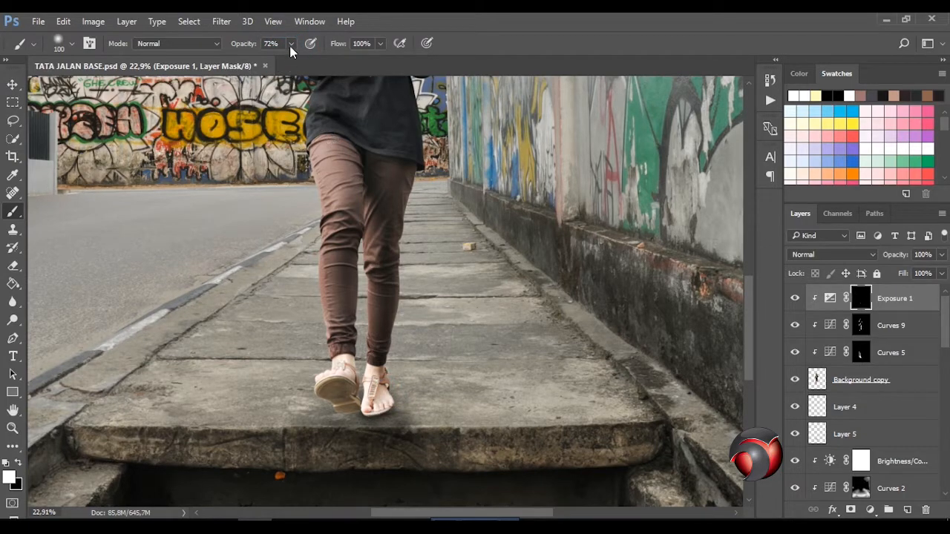
key("bracketright")
key("bracketright")
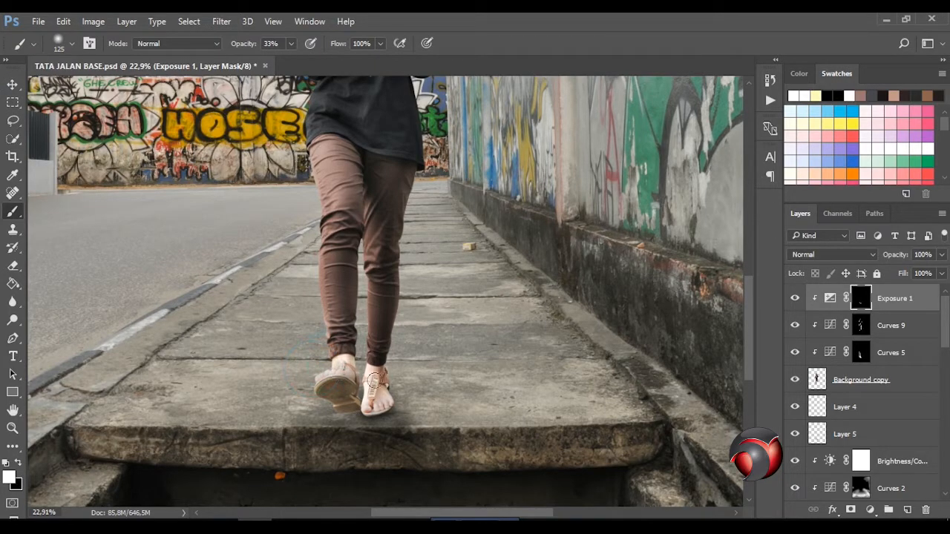
mouse_move(374, 381)
left_mouse_down()
mouse_move(354, 393)
mouse_move(402, 410)
mouse_move(374, 406)
left_mouse_up()
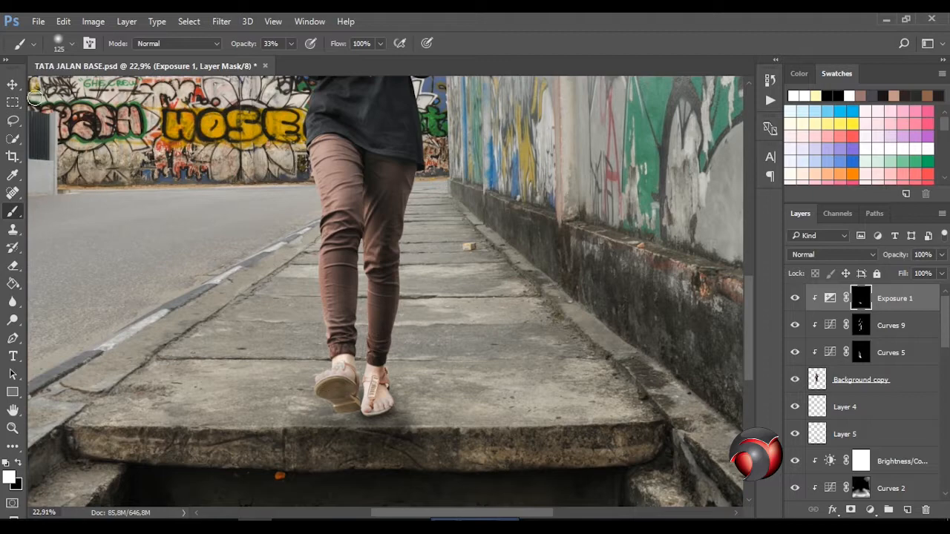
Step: Paint white on the street's Curves 2 mask along the road below the graffiti wall with a size 800 brush at 33% opacity
left_click(13, 85)
scroll(407, 286, "down", 10)
scroll(407, 286, "up", 4)
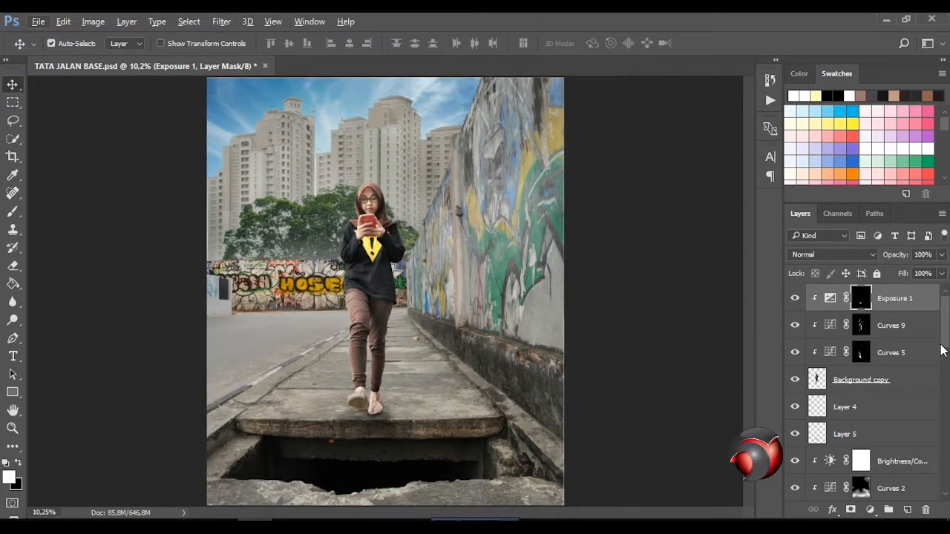
scroll(870, 332, "down", 5)
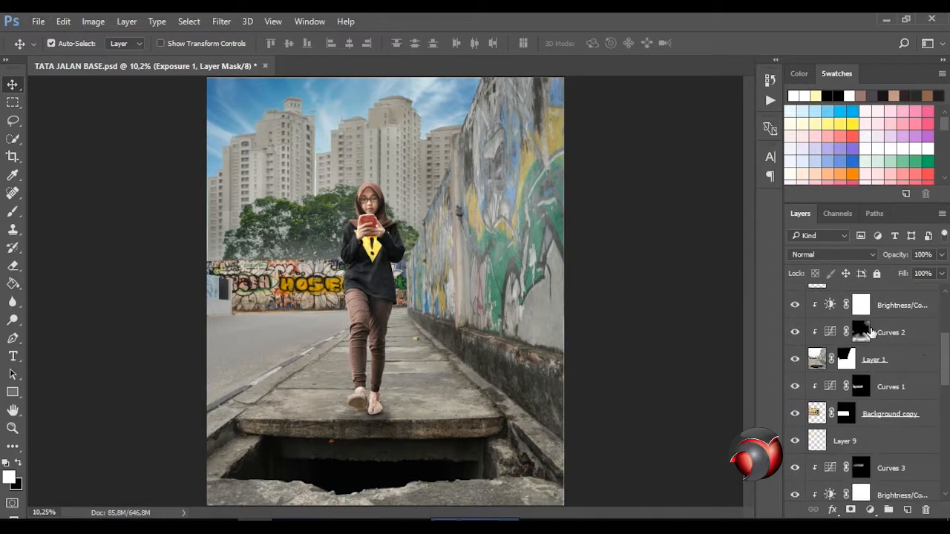
left_click(861, 332)
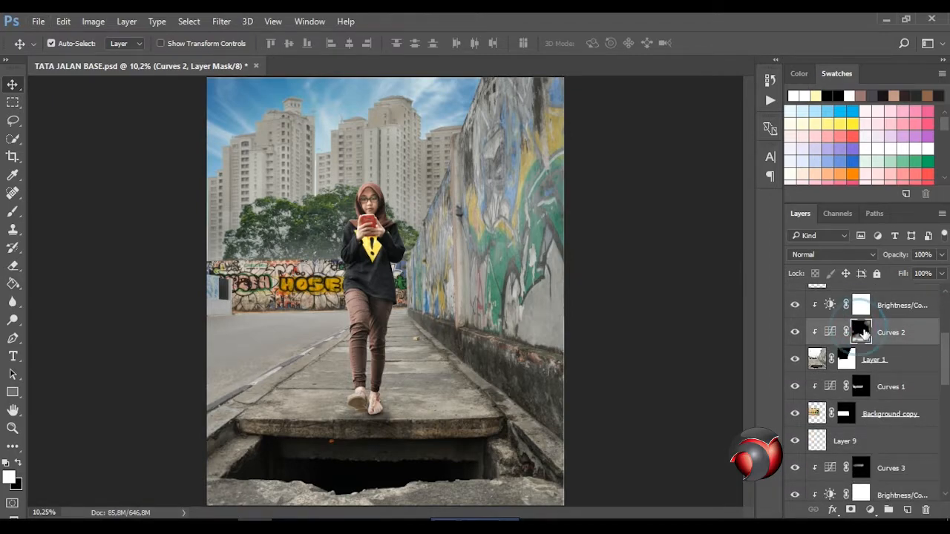
left_click(795, 332)
left_click(795, 331)
left_click(12, 211)
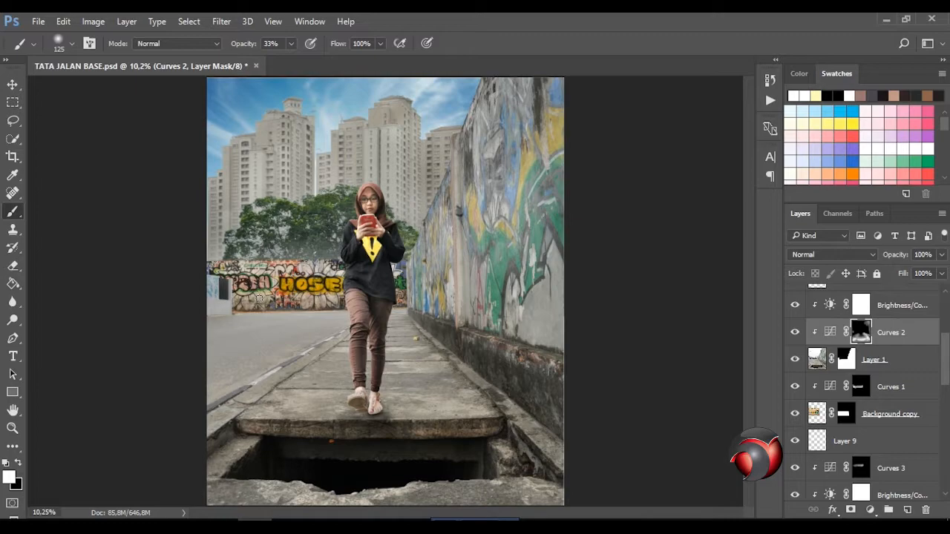
key("]")
key("]")
key("]")
key("]")
key("]")
key("]")
key("]")
key("]")
key("]")
mouse_move(222, 288)
left_mouse_down()
mouse_move(314, 303)
mouse_move(306, 292)
mouse_move(332, 303)
left_mouse_up()
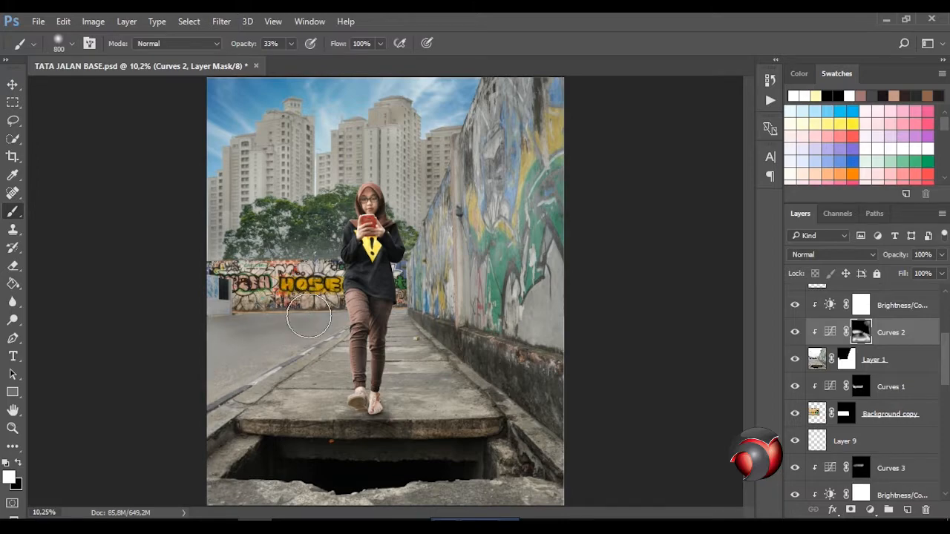
Step: Paint white on the Curves 2 mask across the pavement hole and the foreground concrete with the size 800 brush at 33% opacity
mouse_move(212, 427)
left_mouse_down()
mouse_move(239, 450)
mouse_move(494, 452)
left_mouse_up()
mouse_move(501, 455)
left_mouse_down()
mouse_move(509, 468)
mouse_move(488, 505)
mouse_move(219, 496)
mouse_move(318, 501)
left_mouse_up()
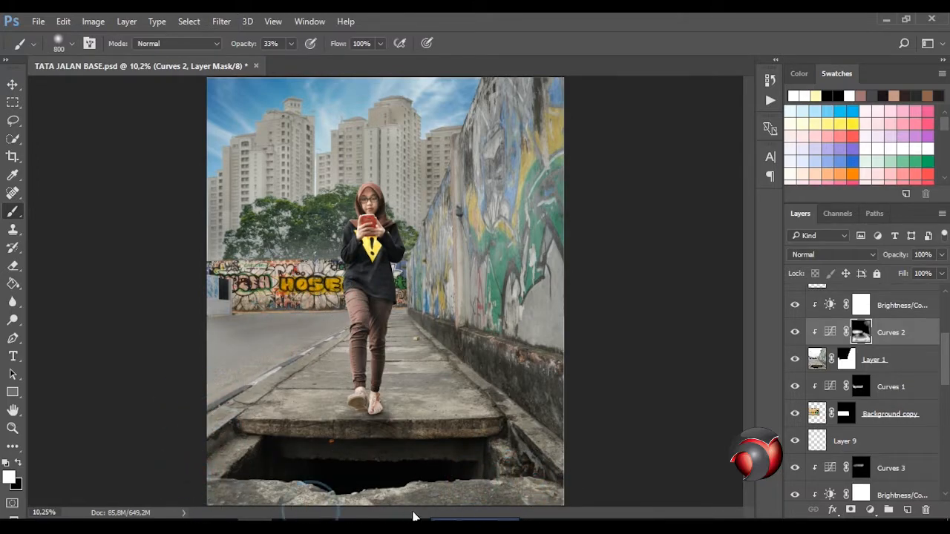
left_click_drag(549, 489, 561, 488)
Step: Refine the Curves 2 mask around the hole's edges and the foot of the mural wall with size 400 and 500 brushes
key("bracketleft")
key("bracketleft")
key("bracketleft")
key("bracketleft")
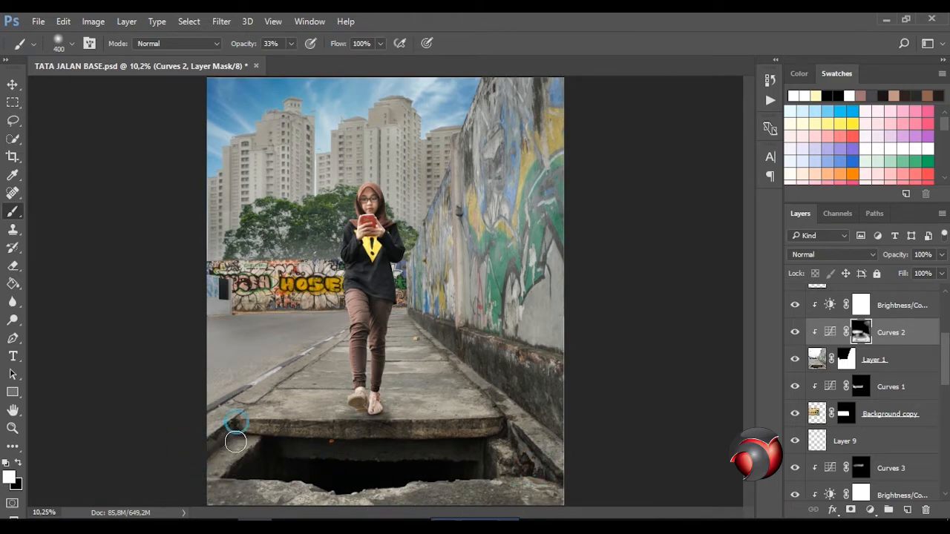
mouse_move(228, 454)
left_mouse_down()
mouse_move(232, 434)
mouse_move(221, 433)
mouse_move(299, 442)
left_mouse_up()
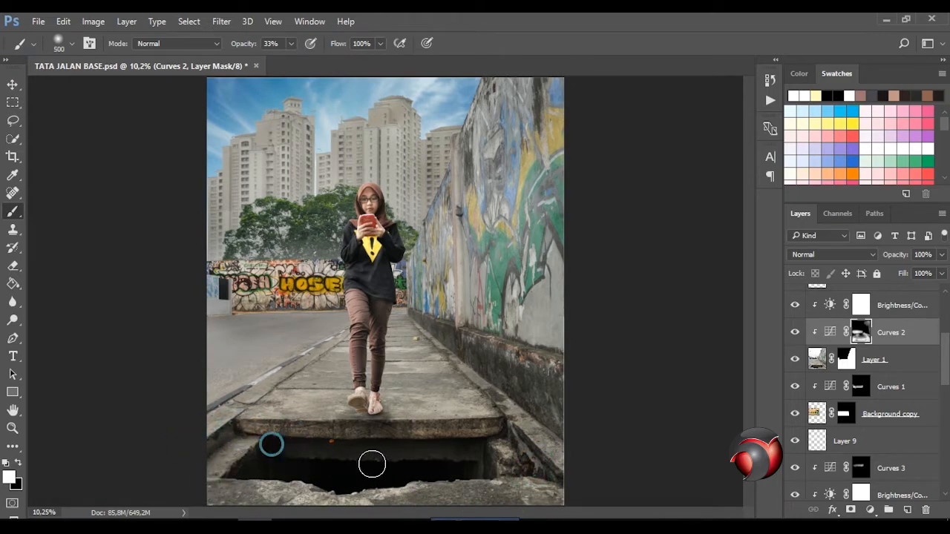
key("bracketright")
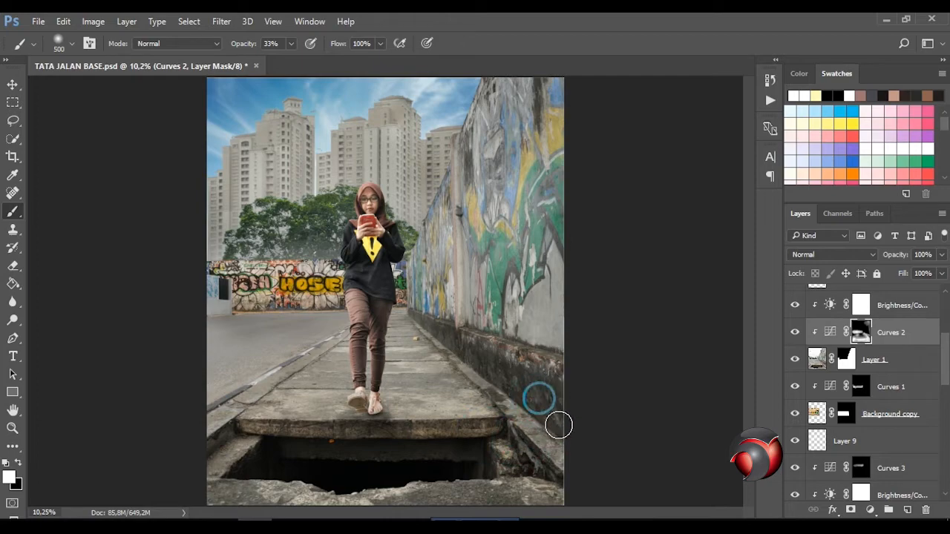
Step: Create a new empty layer above Exposure 1 and clip it to the woman's layer
key("v")
scroll(947, 363, "up", 5)
left_click(888, 306)
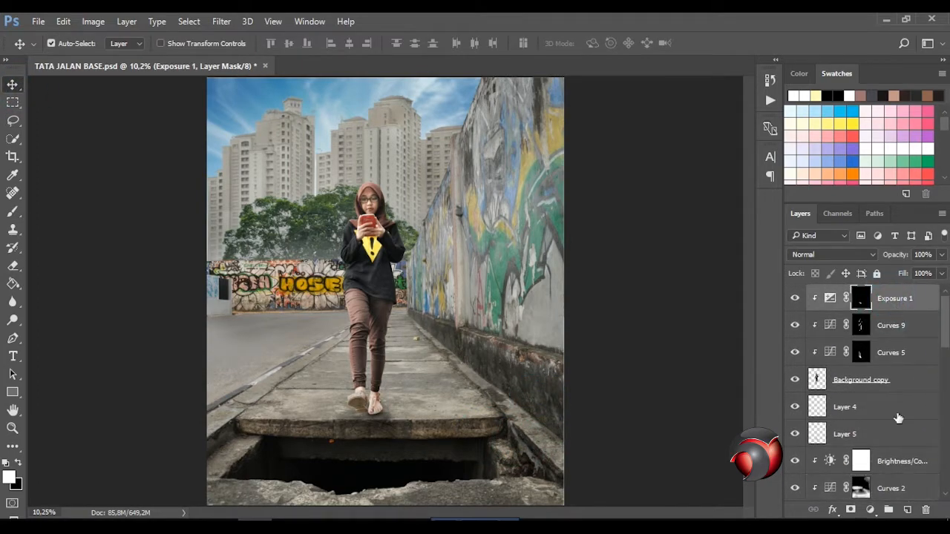
left_click(907, 510)
right_click(841, 308)
left_click(646, 331)
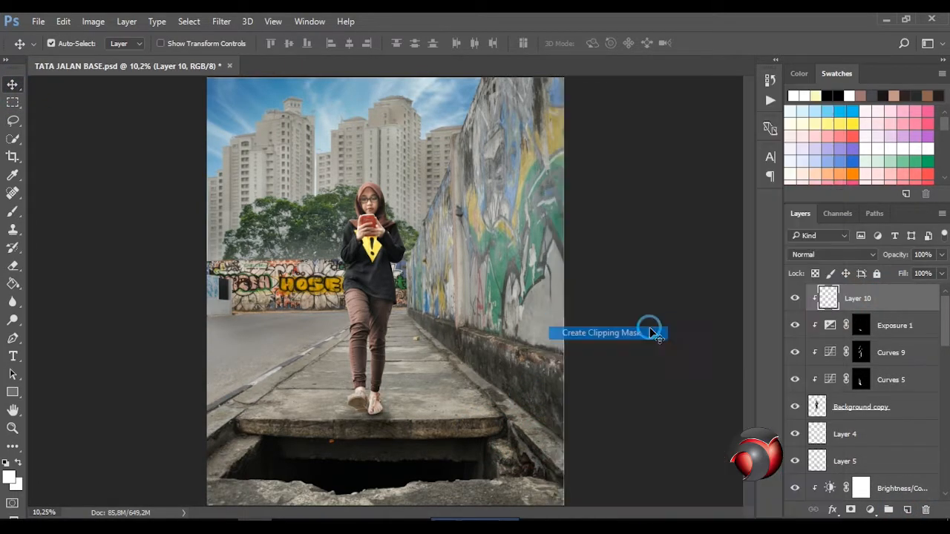
Step: Set Layer 10 to Color Burn and prepare a white size 150 brush at 100% opacity for the trousers
scroll(434, 361, "up", 3)
key("b")
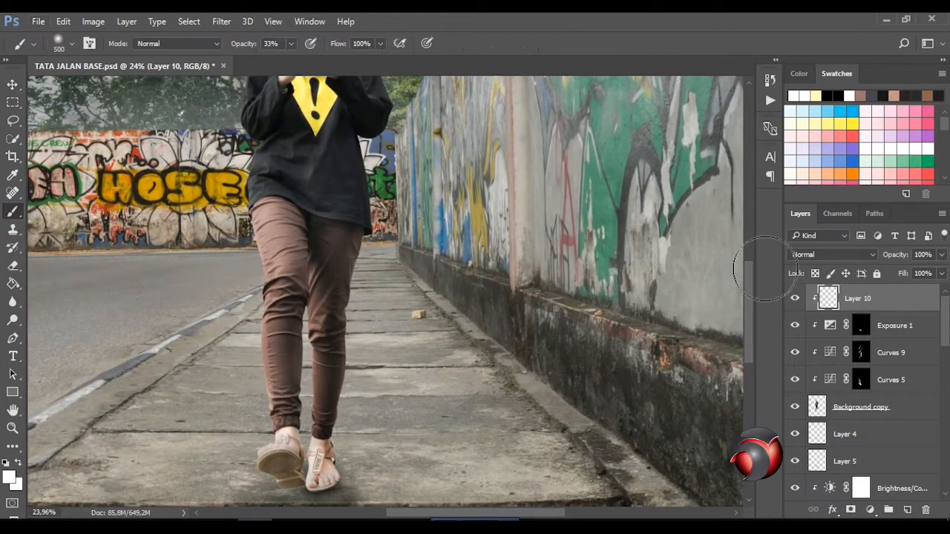
left_click(833, 254)
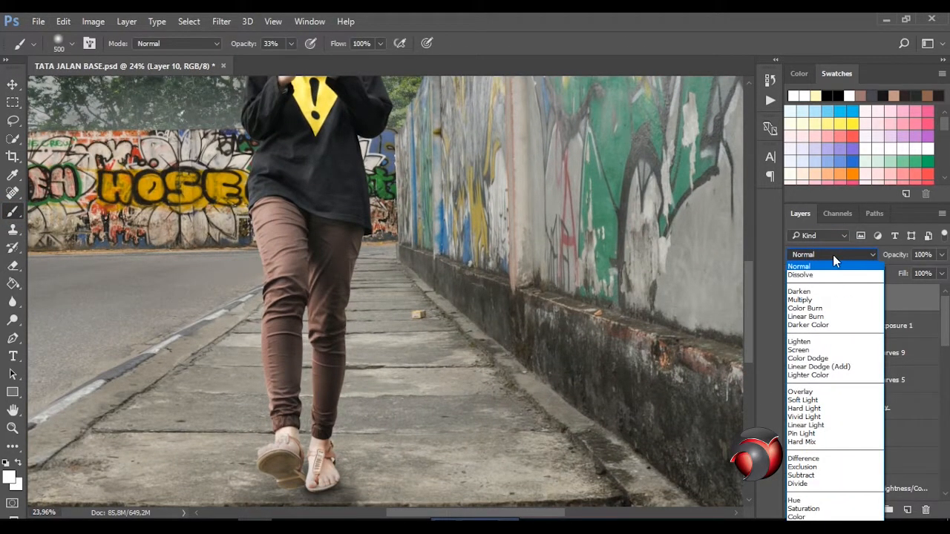
left_click(806, 308)
left_click(10, 477)
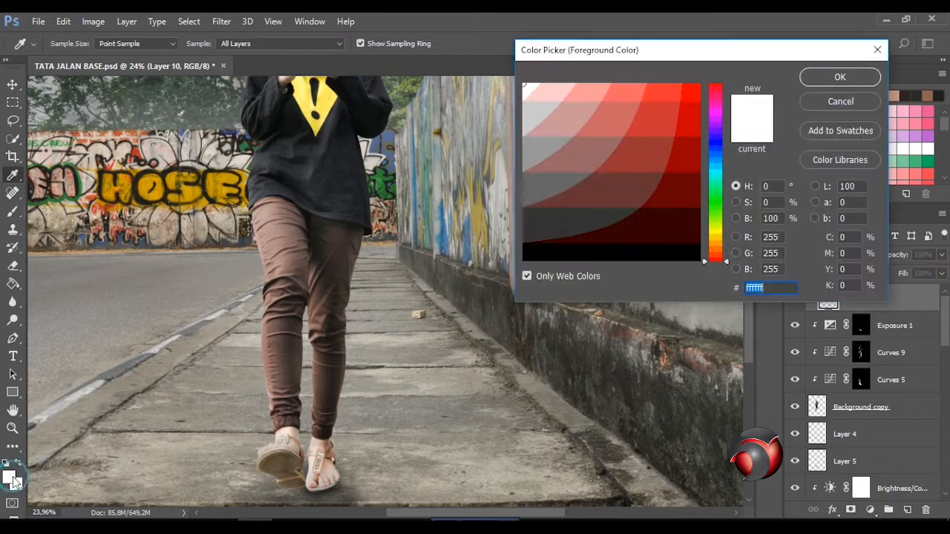
left_click(813, 79)
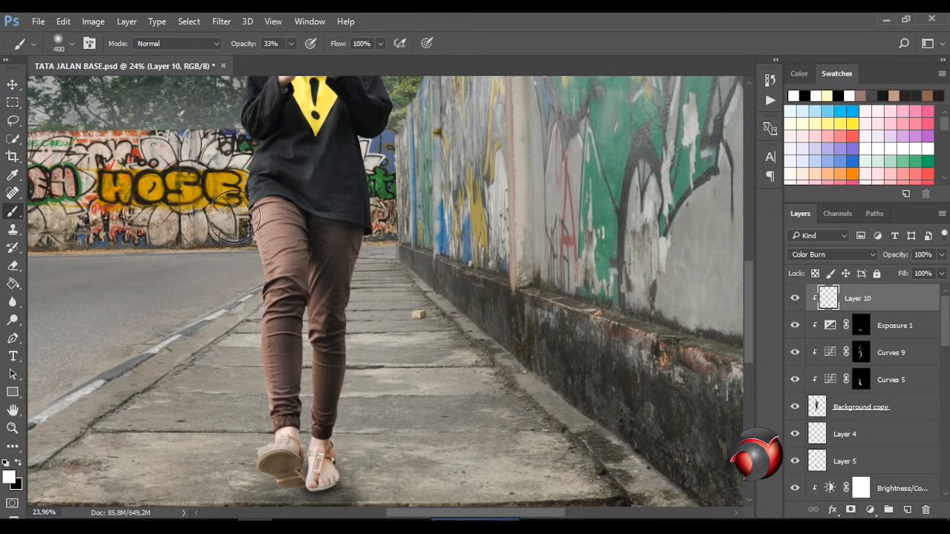
key("bracketleft")
key("bracketleft")
key("bracketleft")
key("bracketleft")
key("bracketleft")
left_click_drag(291, 43, 354, 73)
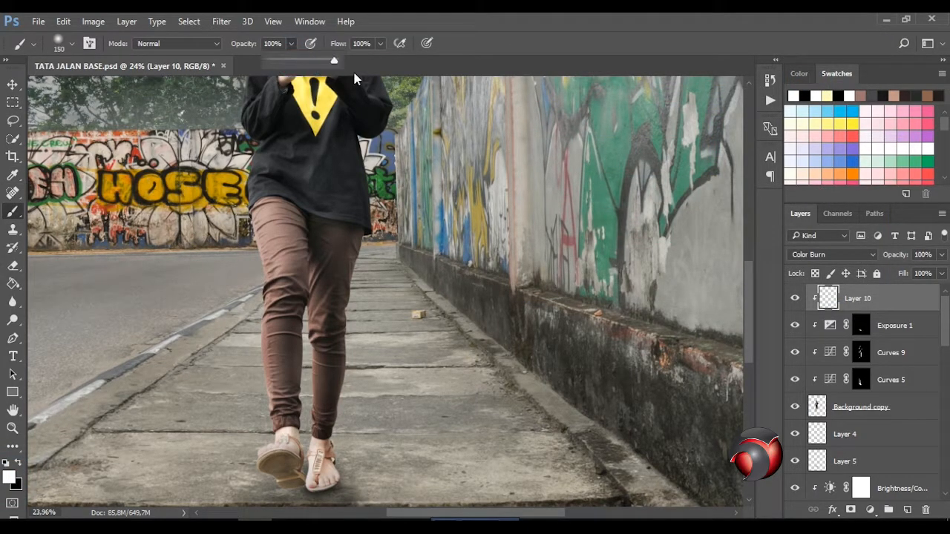
Step: Change Layer 10's blend mode to Normal
left_click(832, 255)
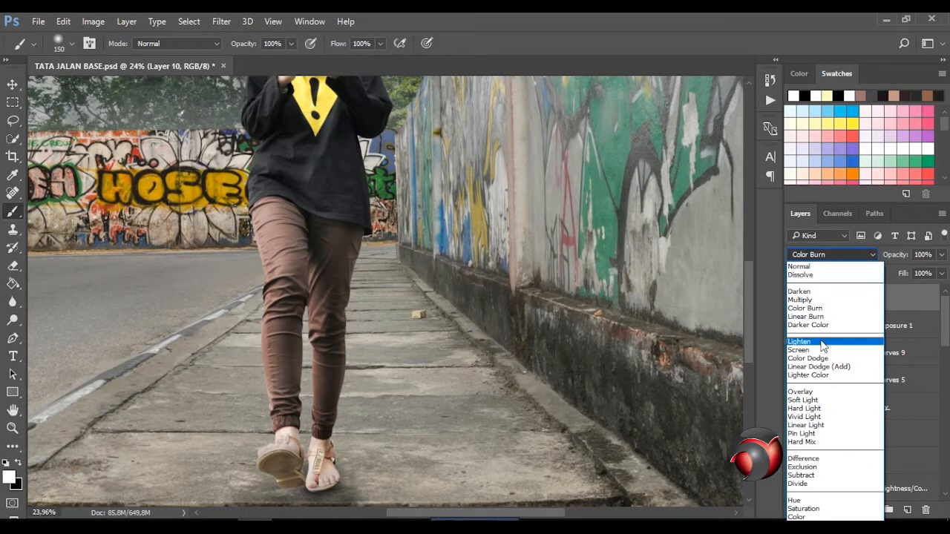
left_click(817, 263)
key("ctrl+z")
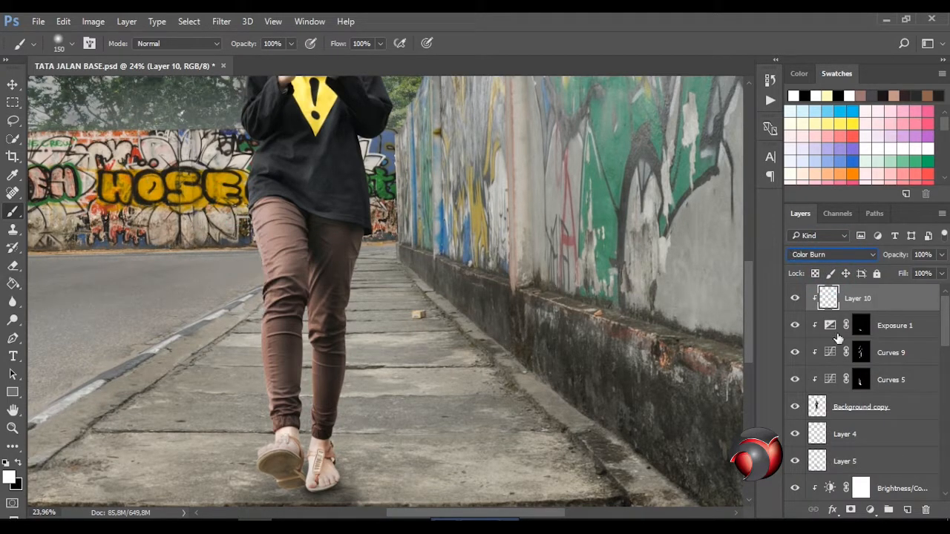
left_click(846, 254)
left_click(817, 258)
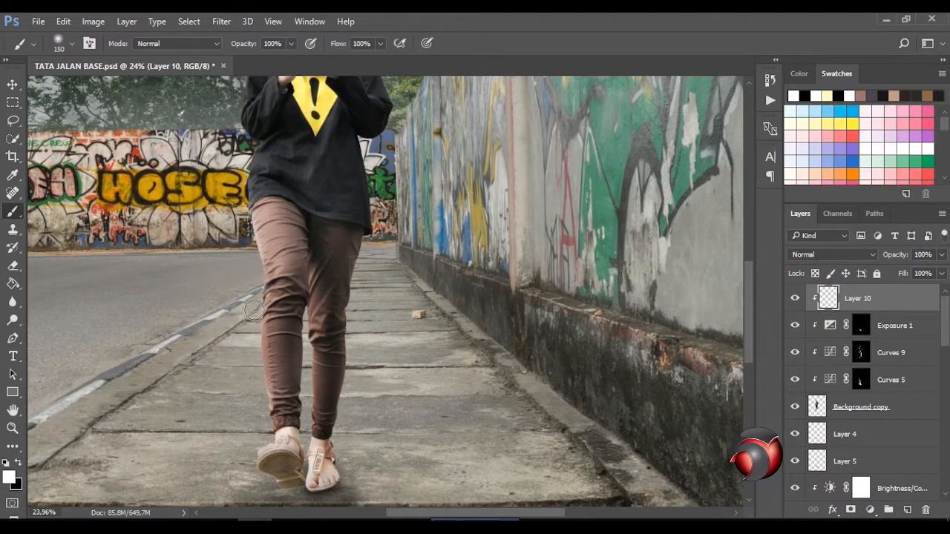
Step: Paint white along the edges of the lower trouser legs with a size 90 brush and set Layer 10 to Soft Light
key("bracketleft")
key("bracketleft")
left_click_drag(305, 346, 308, 393)
left_click_drag(305, 325, 297, 347)
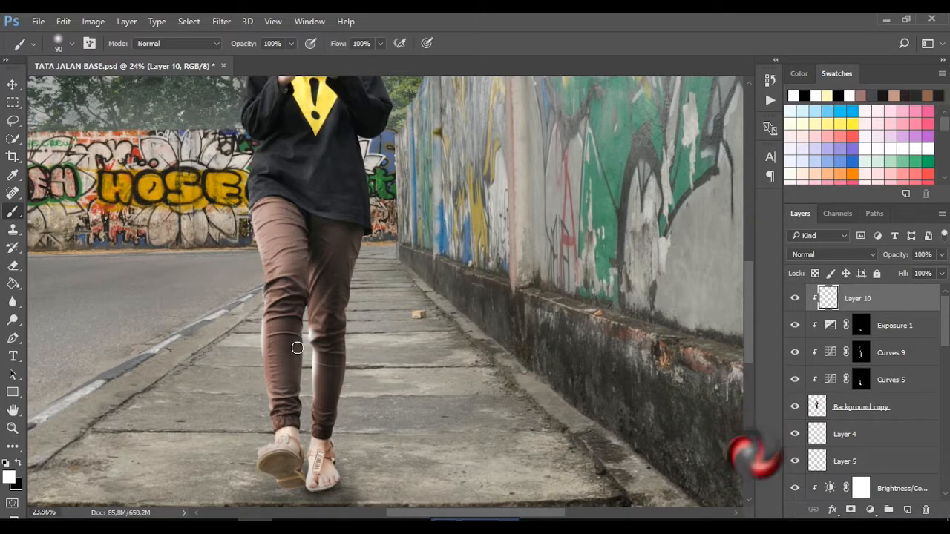
left_click(831, 254)
left_click(836, 393)
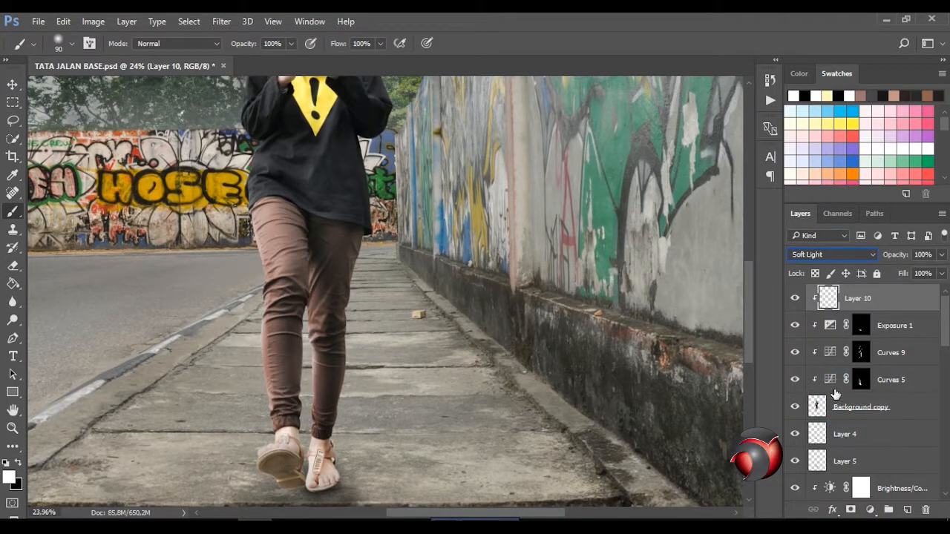
Step: Lower Layer 10's opacity to 75% and add a new empty layer above it, clipped to the woman's layer
left_click(941, 255)
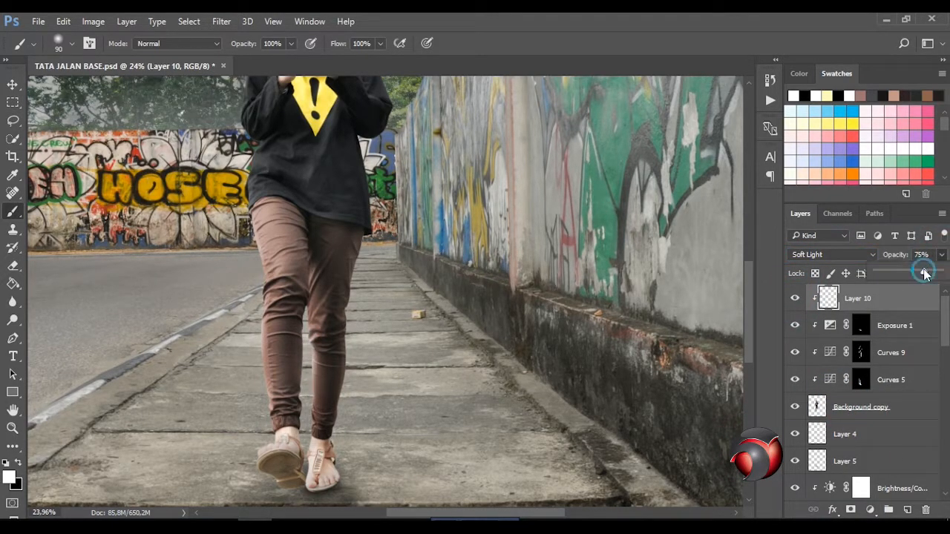
left_click_drag(939, 273, 925, 275)
left_click(907, 510)
right_click(861, 300)
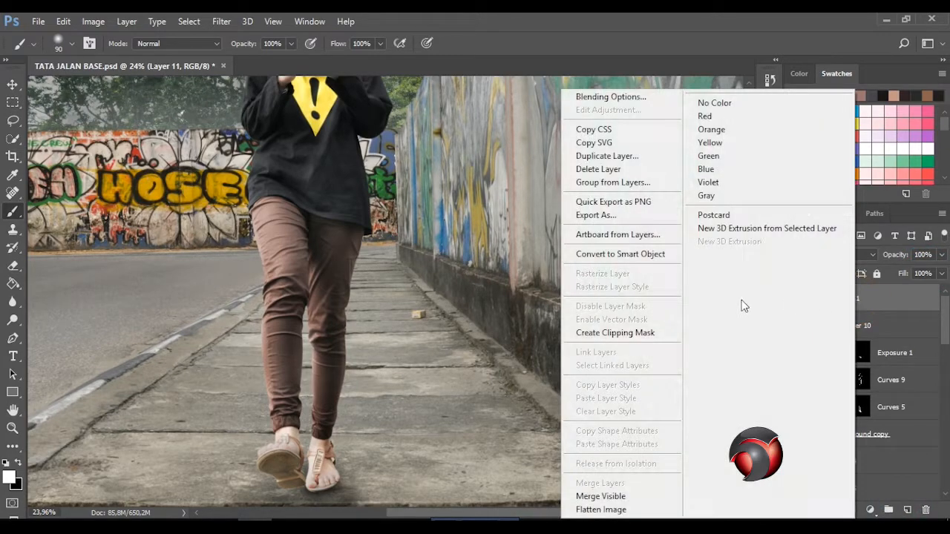
left_click(672, 327)
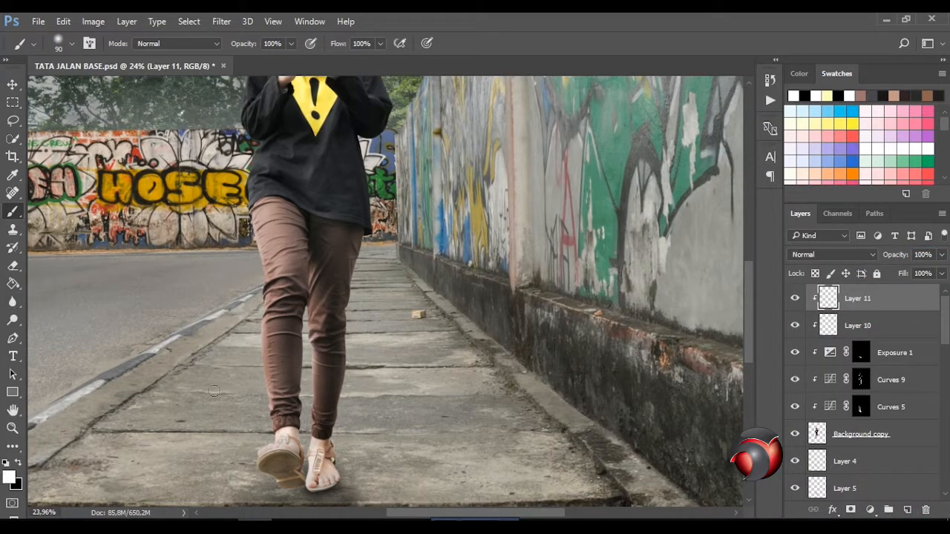
Step: Paint black at 17% brush opacity on Layer 11 over the raised sandal's sole and the underside of the feet
key("x")
left_click(291, 43)
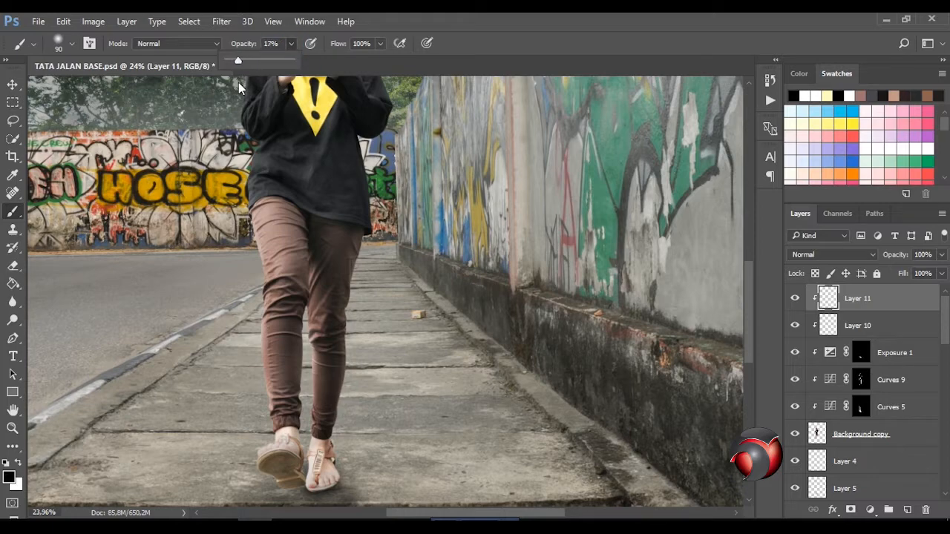
scroll(273, 481, "down", 1)
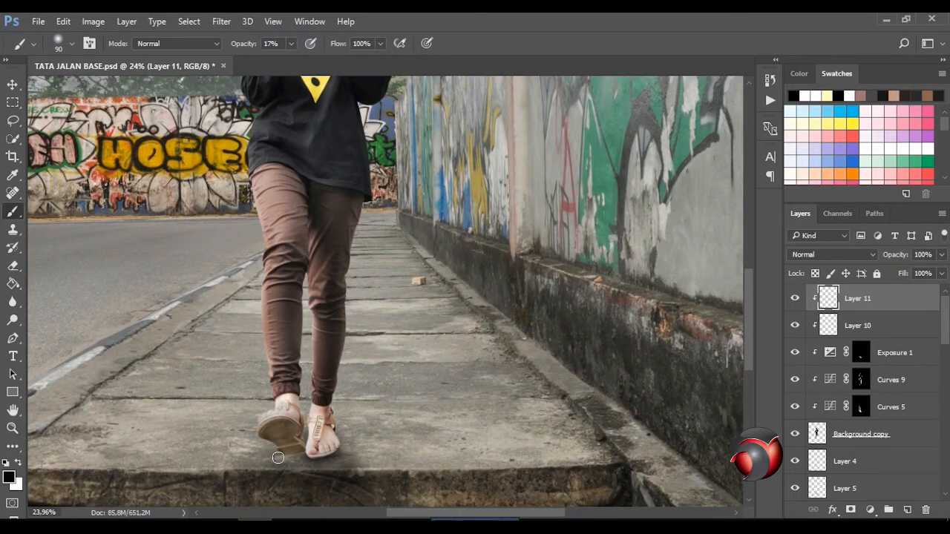
mouse_move(290, 428)
left_mouse_down()
mouse_move(278, 451)
mouse_move(313, 466)
left_mouse_up()
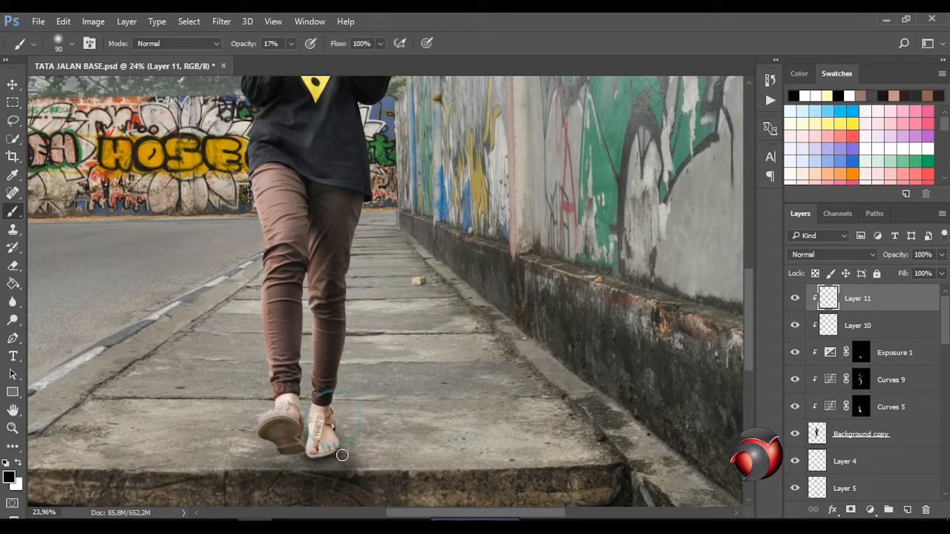
Step: On Background copy, trace the light gap between the front foot and its outer strap below the buckle, select it with 1-pixel feather and delete it
left_click(837, 435)
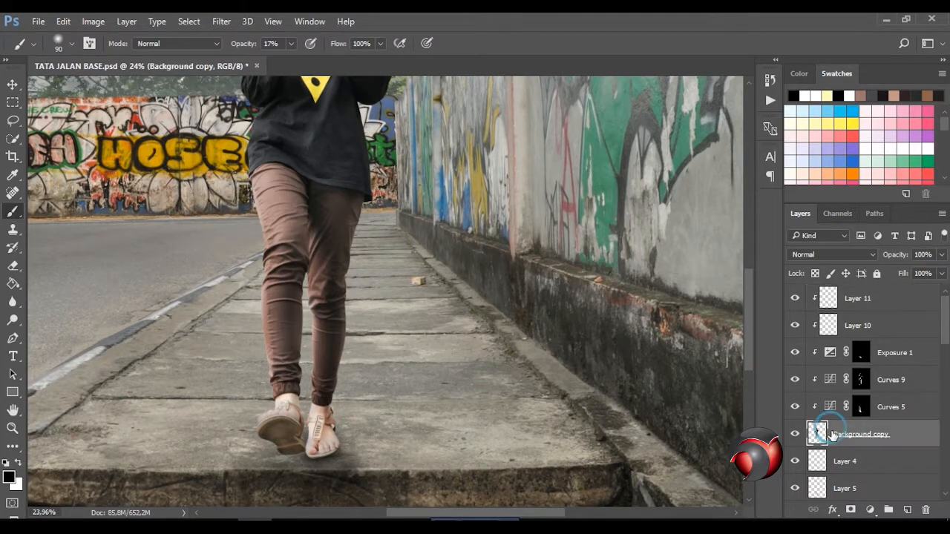
scroll(344, 443, "up", 3)
scroll(343, 443, "up", 5)
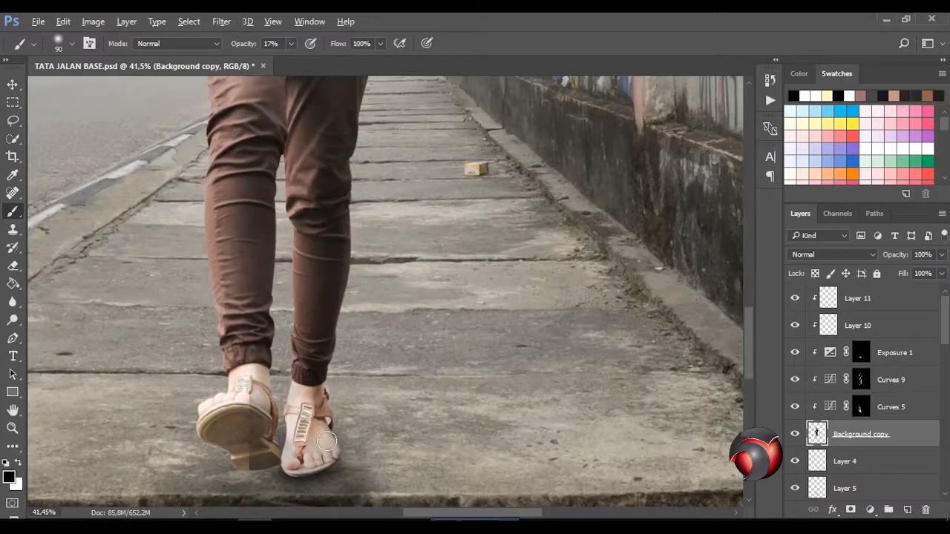
key("p")
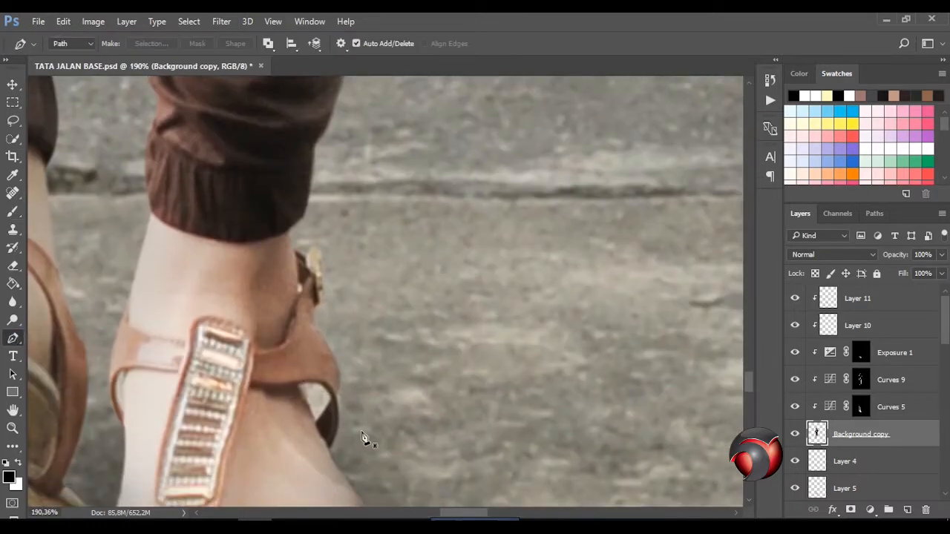
left_click(298, 385)
left_click(314, 421)
left_click(331, 399)
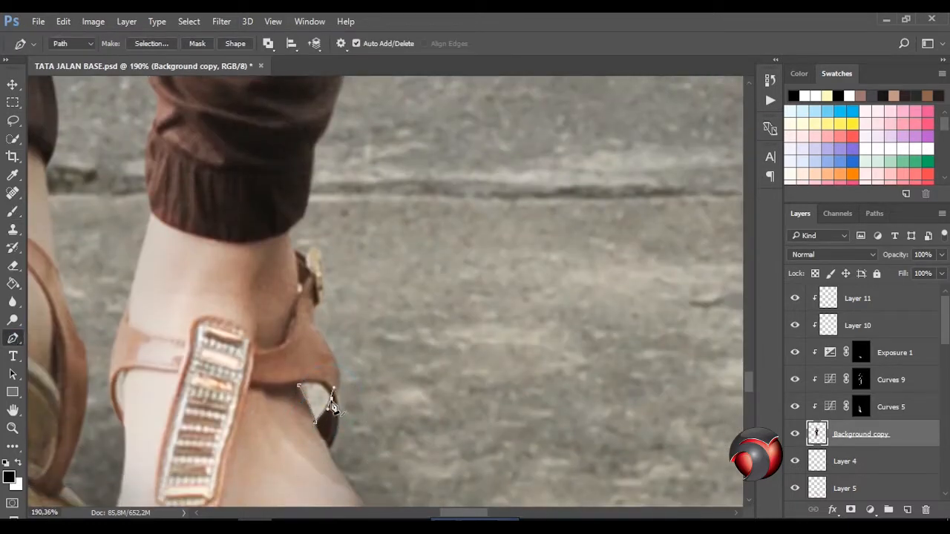
right_click(315, 394)
left_click(372, 97)
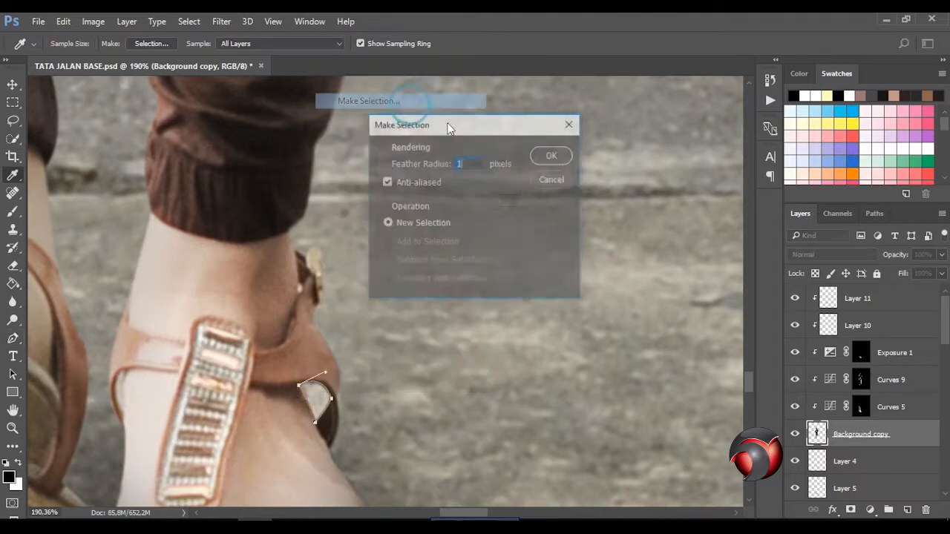
key("Return")
key("Delete")
key("ctrl+d")
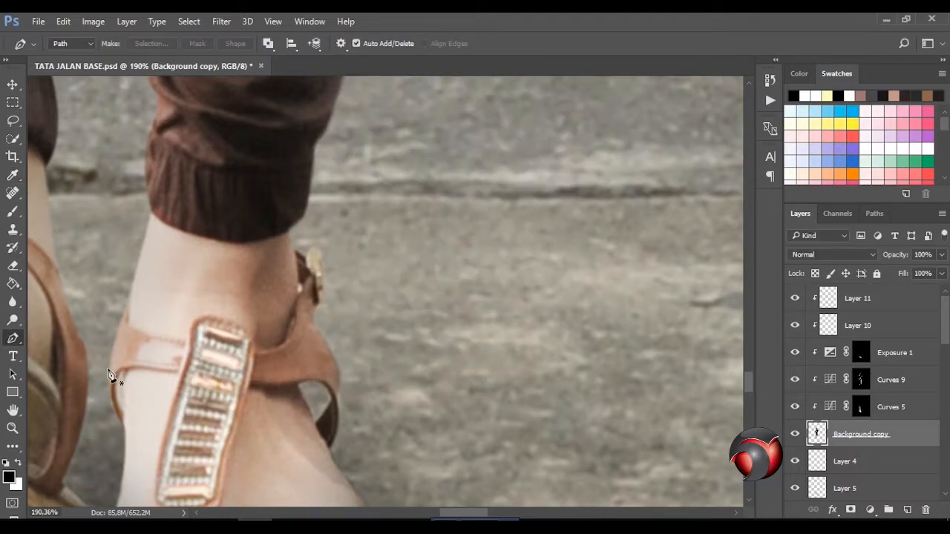
Step: Trace the narrow gap under the same sandal's inner strap with the Pen tool and remove it using a 1-pixel feathered selection
left_click(124, 370)
left_click_drag(143, 437, 138, 438)
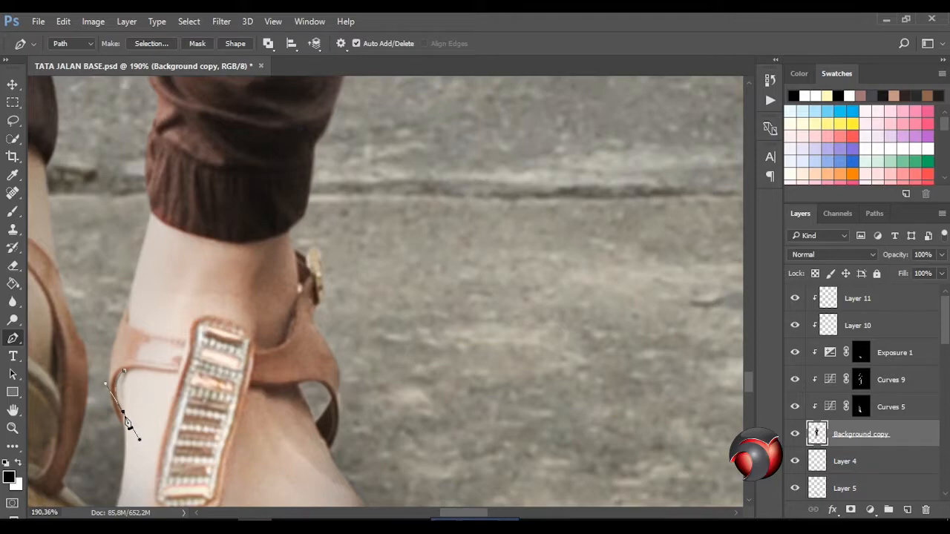
left_click(126, 372)
right_click(125, 383)
left_click(178, 227)
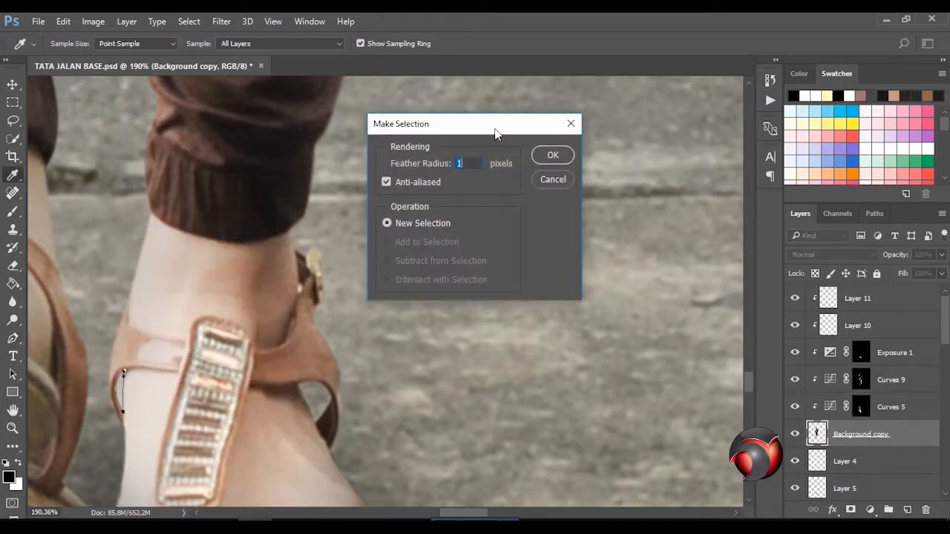
key("Return")
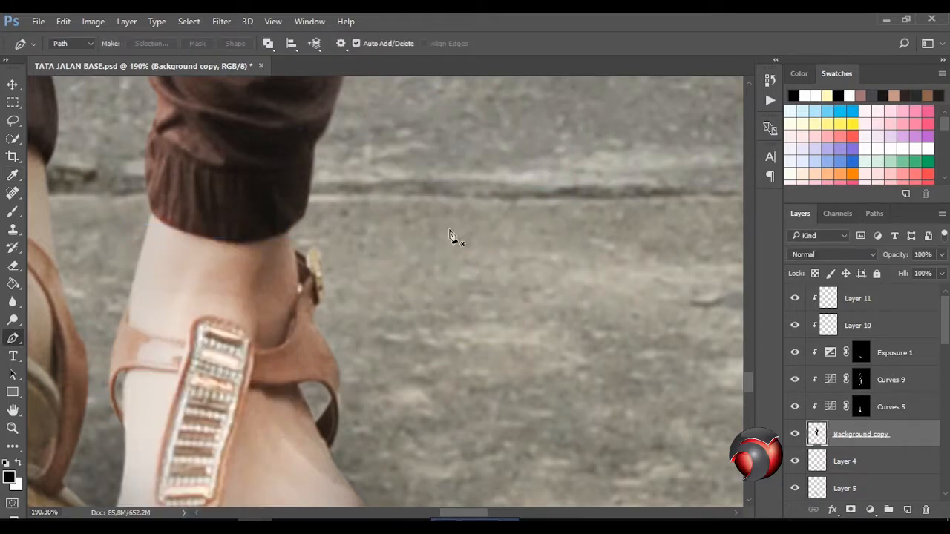
Step: Clean up the edge between the ankle and the sandal buckle with a size 3 eraser at 100% opacity
key("b")
key("bracketleft")
key("bracketleft")
key("bracketleft")
key("bracketleft")
key("bracketleft")
key("bracketleft")
key("bracketleft")
key("bracketleft")
key("bracketleft")
key("bracketleft")
key("bracketleft")
key("bracketleft")
key("bracketleft")
key("bracketleft")
key("bracketleft")
key("bracketleft")
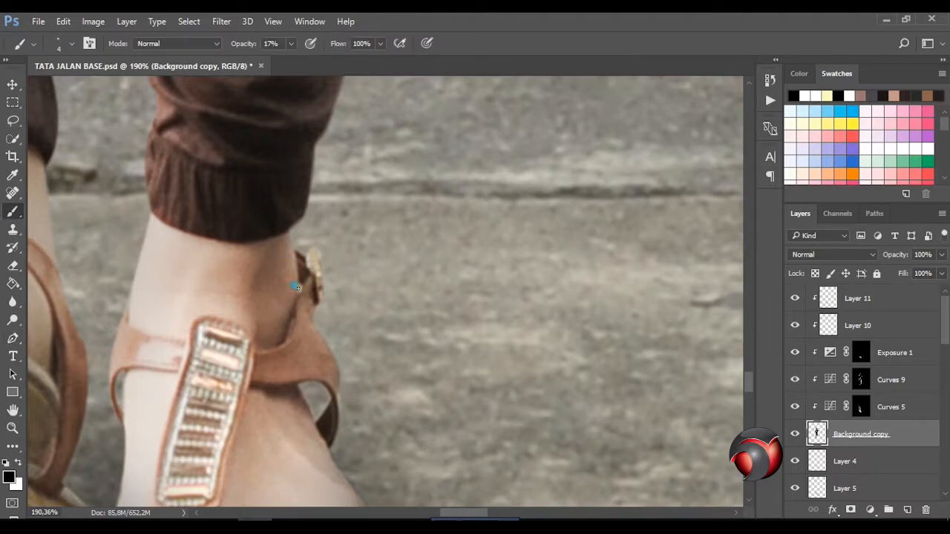
left_click(21, 271)
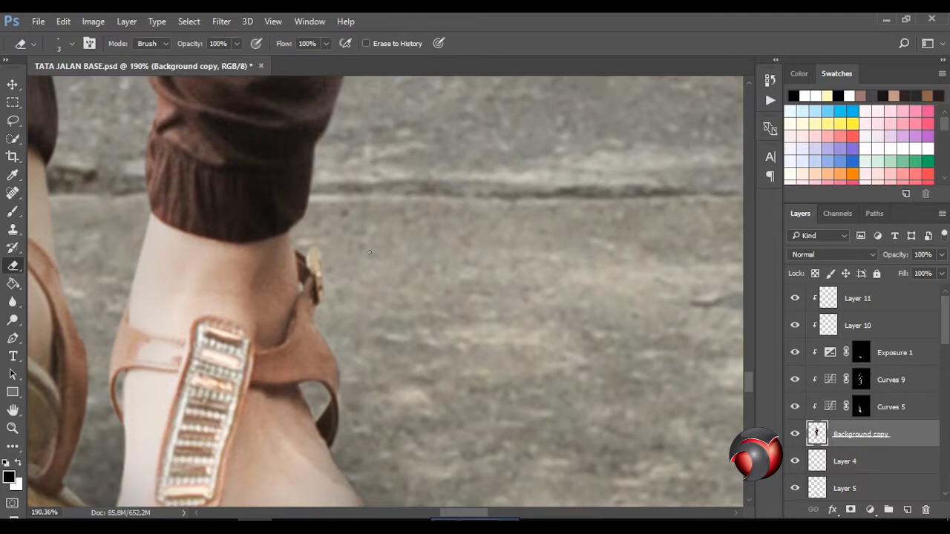
Step: Paint white on Layer 10 along the woman's headscarf and shoulder edges with a size 80 brush at 100% opacity
key("ctrl+0")
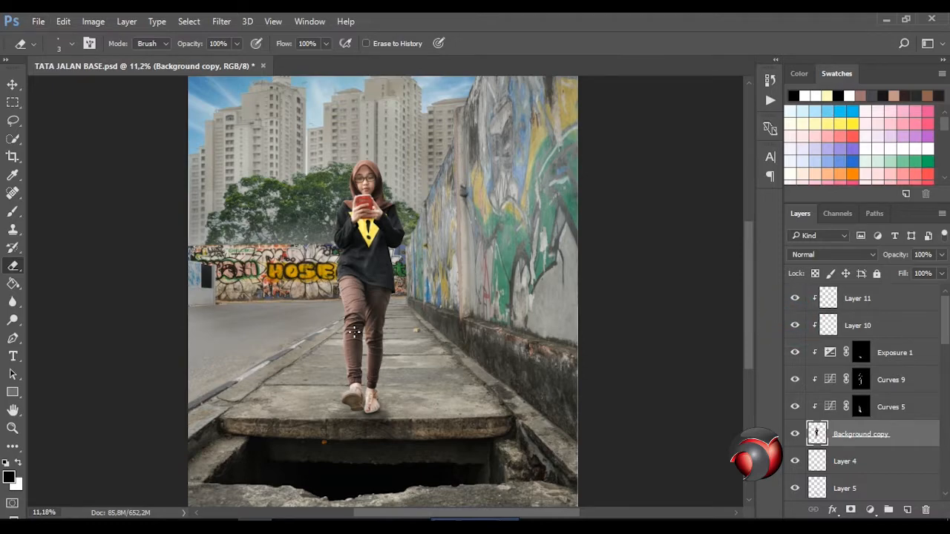
scroll(356, 189, "up", 5)
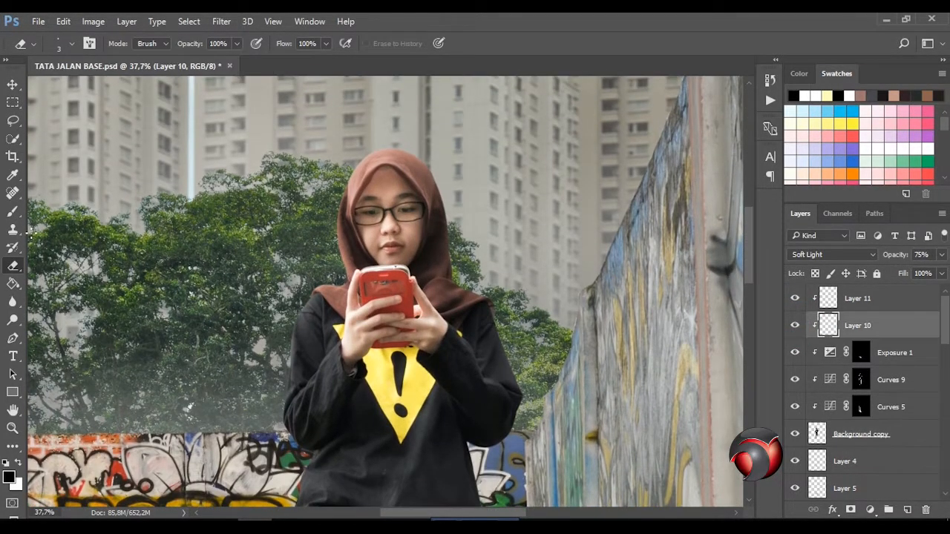
key("b")
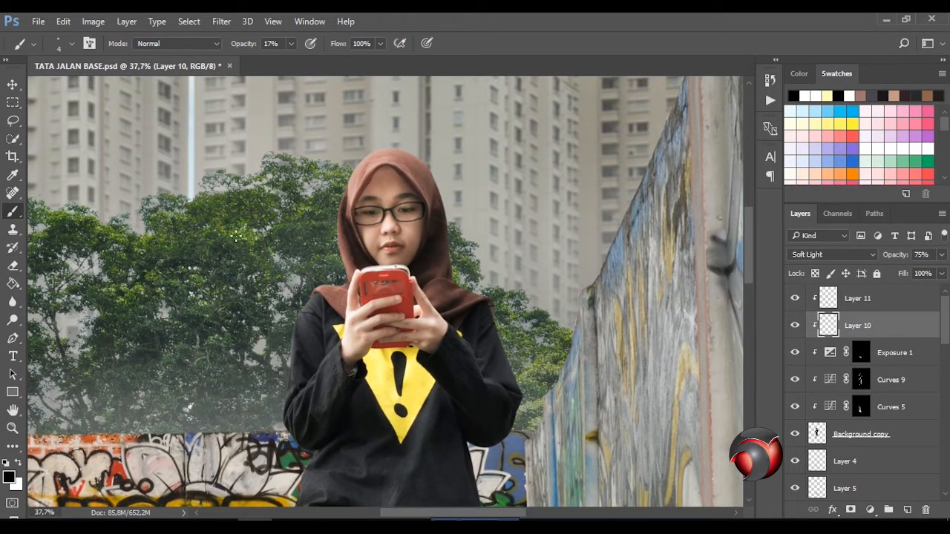
key("x")
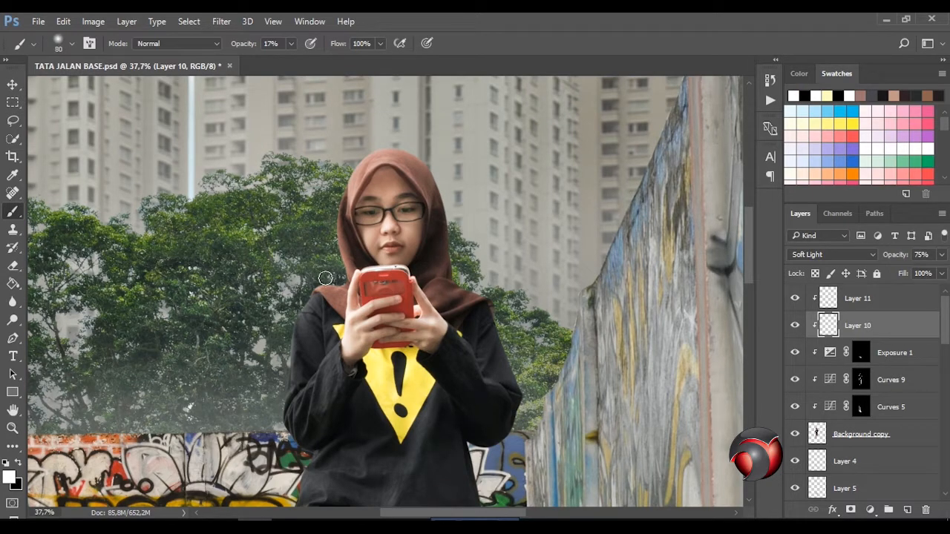
left_click(291, 43)
left_click_drag(288, 60, 343, 60)
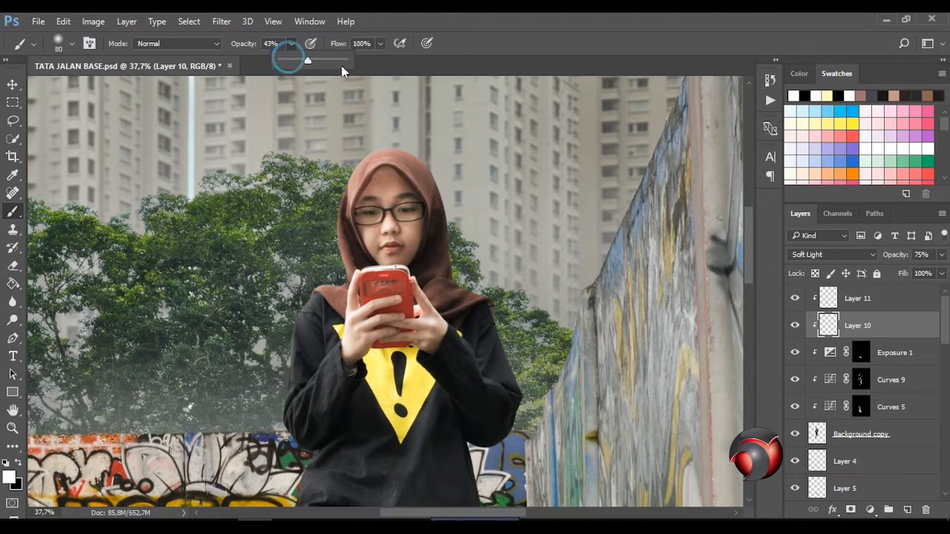
mouse_move(329, 285)
left_mouse_down()
mouse_move(305, 302)
mouse_move(297, 325)
left_mouse_up()
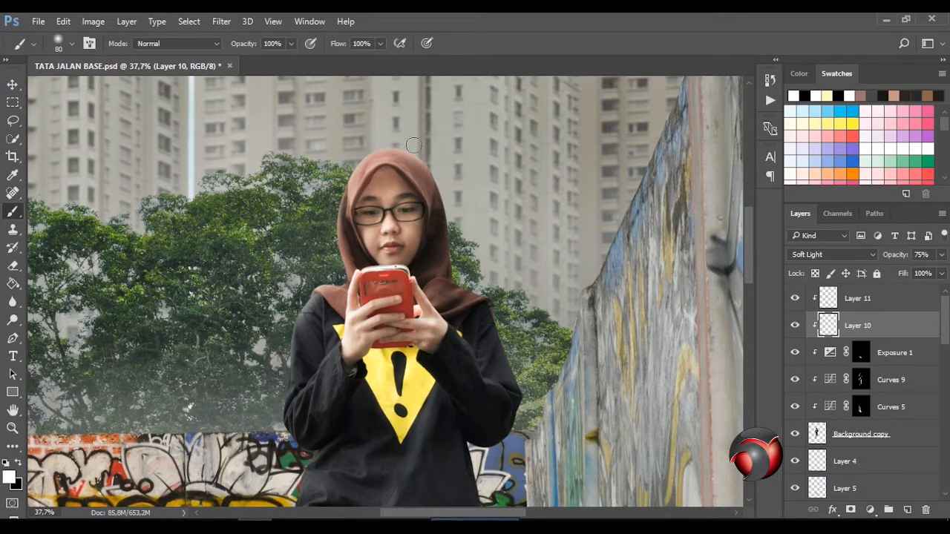
Step: Examine the woman's lighting in the whole composite and up close with the Curves 9 mask selected
left_click(12, 84)
scroll(441, 276, "down", 5)
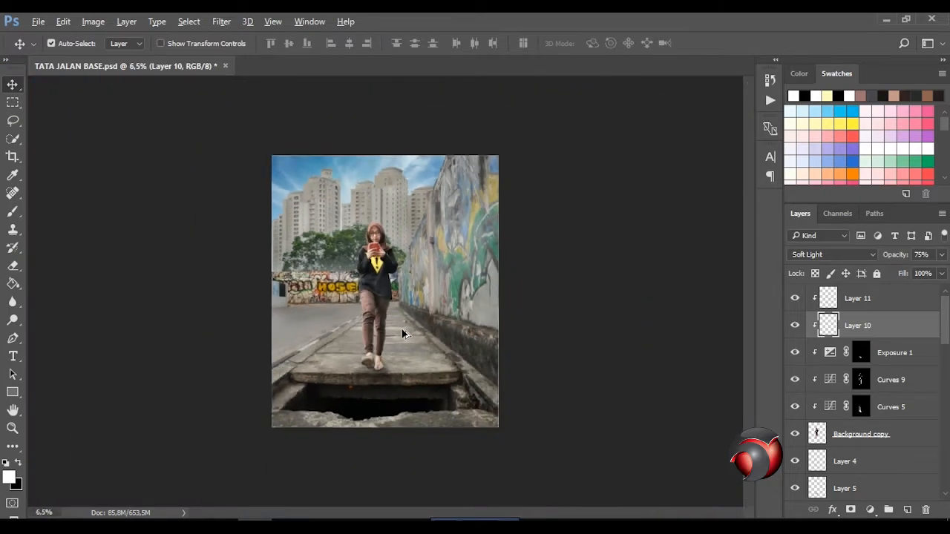
scroll(401, 334, "up", 2)
left_click(861, 379)
scroll(443, 285, "up", 4)
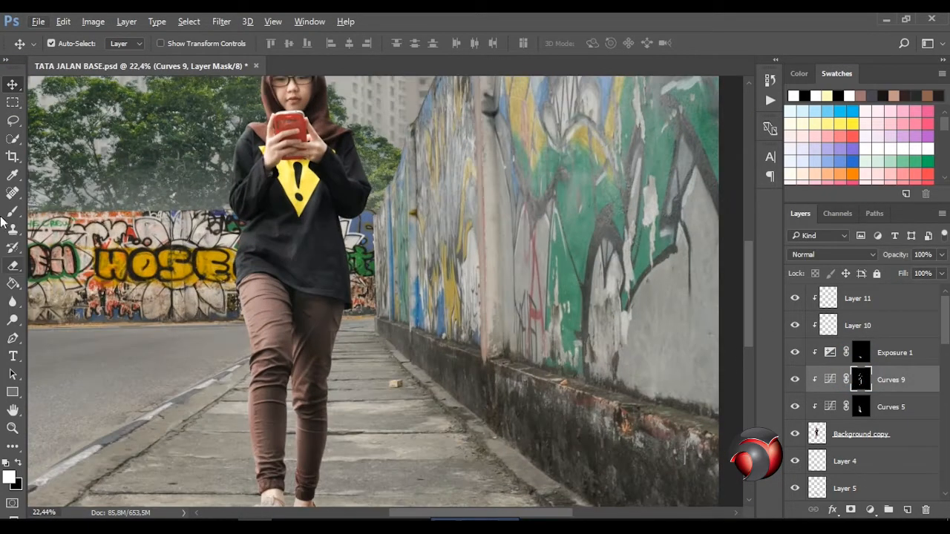
left_click(11, 211)
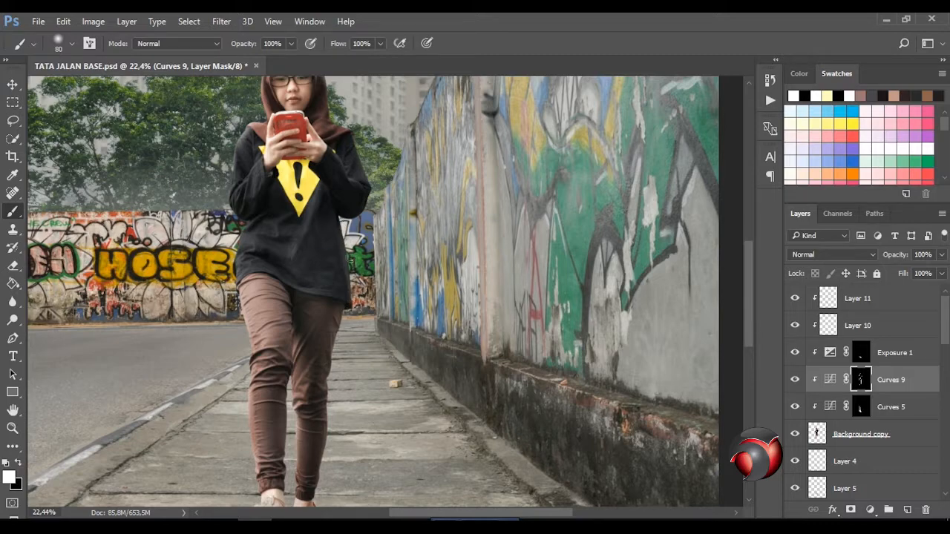
key("v")
scroll(447, 375, "down", 4)
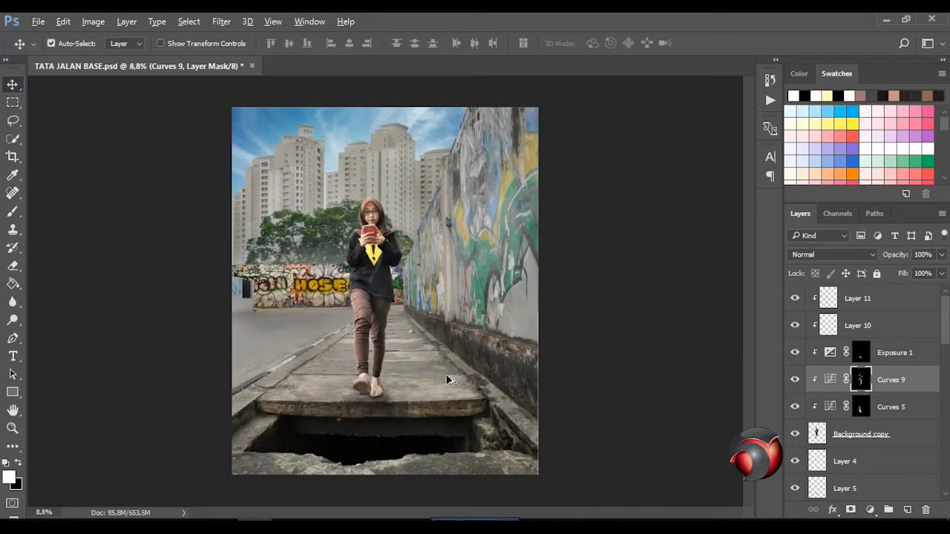
scroll(447, 379, "up", 1)
scroll(447, 380, "up", 1)
Step: Create a new empty layer above Layer 4 and move it down between Layer 4 and Layer 5
scroll(789, 424, "down", 1)
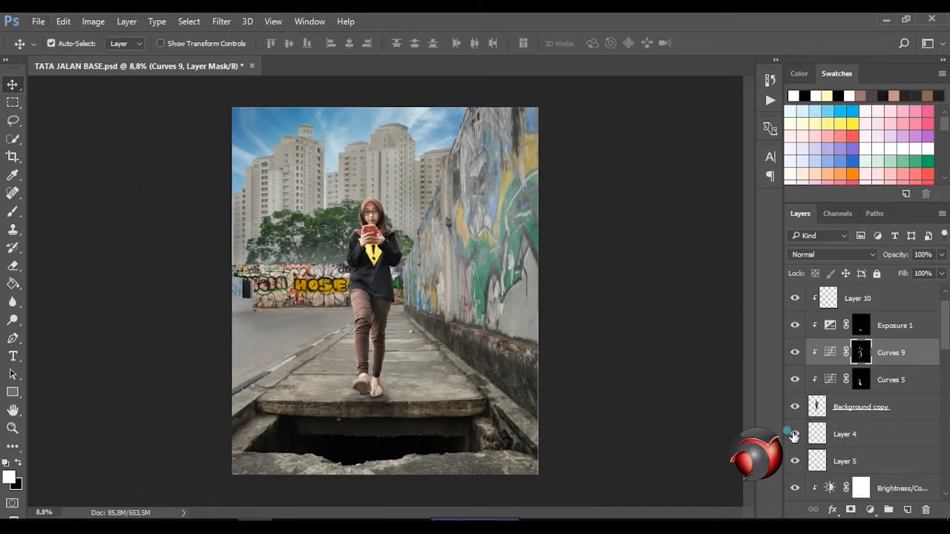
left_click(834, 438)
left_click(907, 510)
scroll(466, 422, "up", 1)
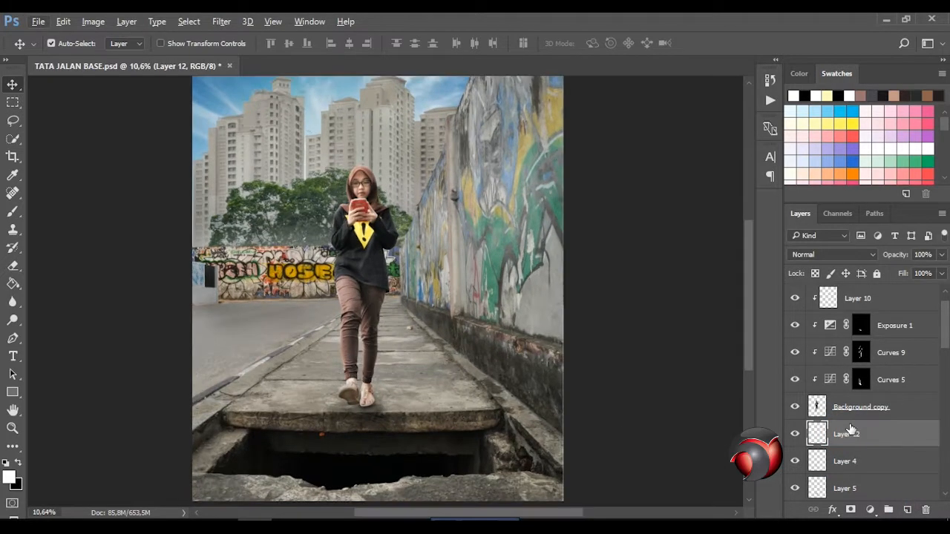
left_click_drag(852, 430, 857, 480)
Step: Set the foreground colour to black and paint a soft spot at the woman's feet on Layer 12
key("b")
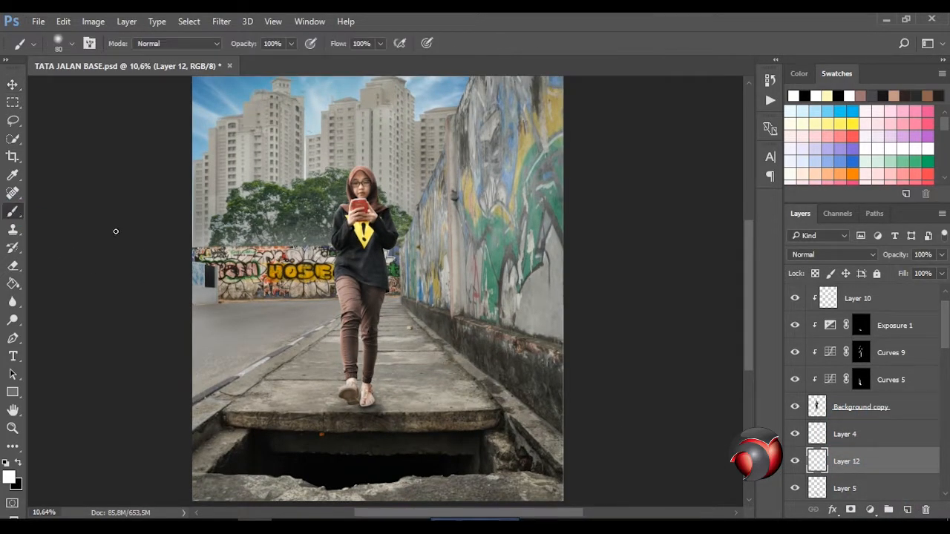
left_click(9, 478)
left_click(556, 255)
left_click(839, 78)
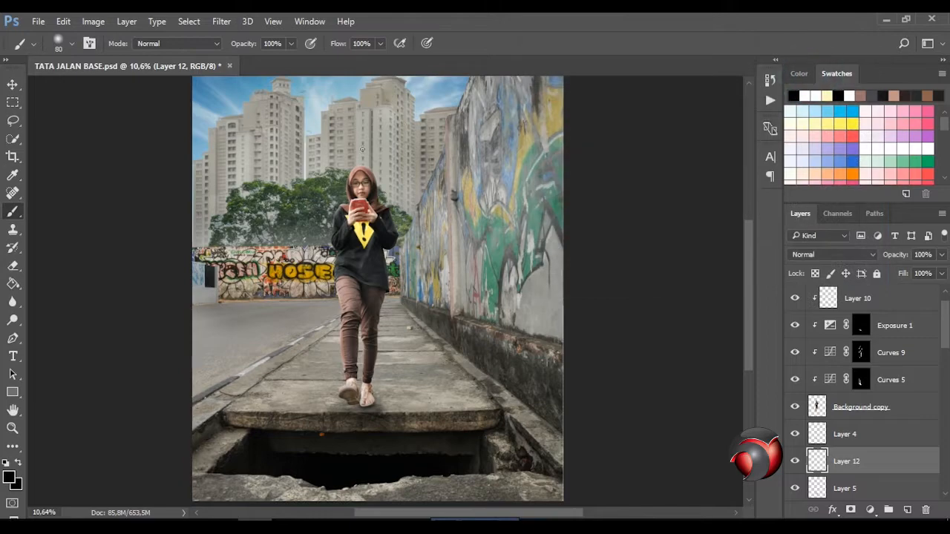
mouse_move(382, 360)
left_mouse_down()
mouse_move(365, 297)
mouse_move(384, 312)
mouse_move(383, 408)
mouse_move(464, 403)
left_mouse_up()
Step: Flatten the black spot and stretch it to about 171% width so it forms a ground shadow beneath the feet
key("v")
key("ctrl+t")
left_click_drag(300, 403, 251, 403)
left_click_drag(464, 403, 478, 403)
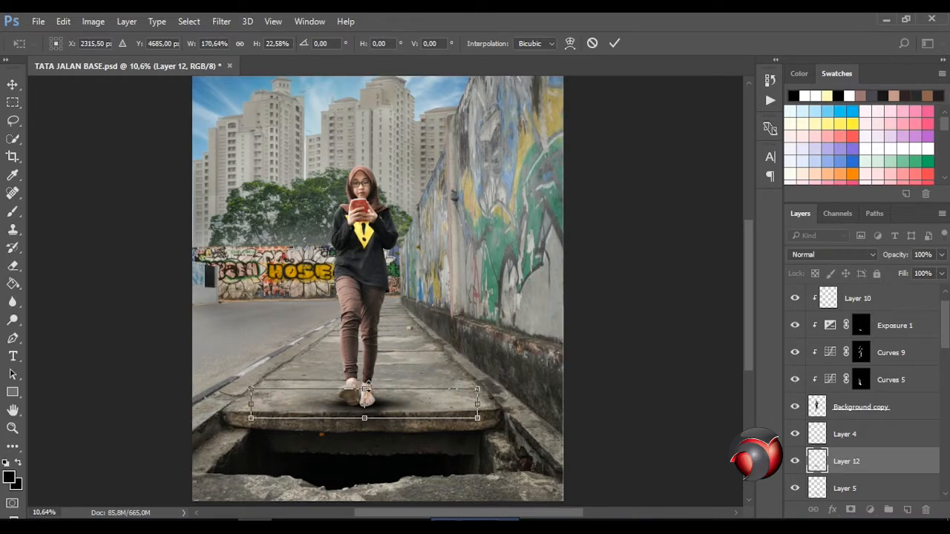
left_click_drag(391, 418, 391, 426)
key("Return")
Step: Compare the ground shadow on and off, and lower Layer 12 to 37% opacity and about 58% fill
left_click(941, 255)
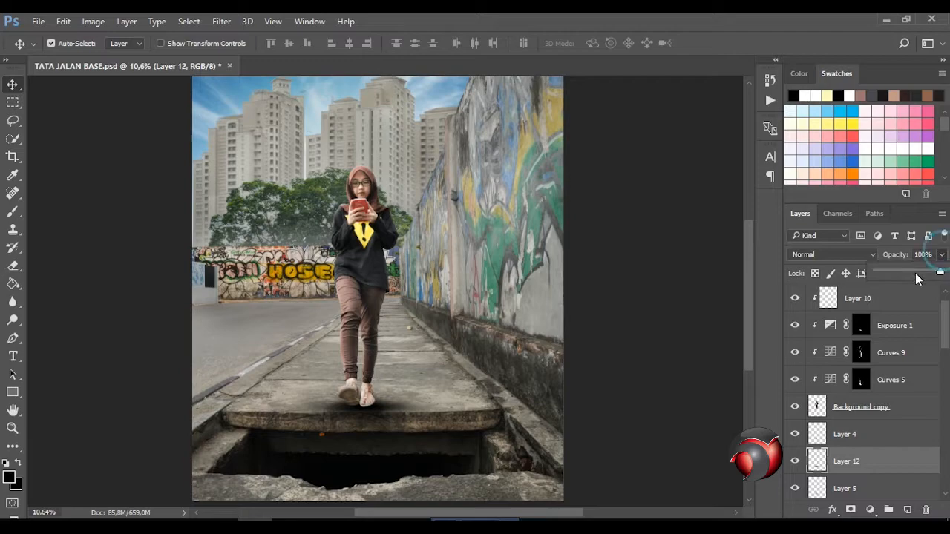
left_click(794, 463)
left_click(794, 463)
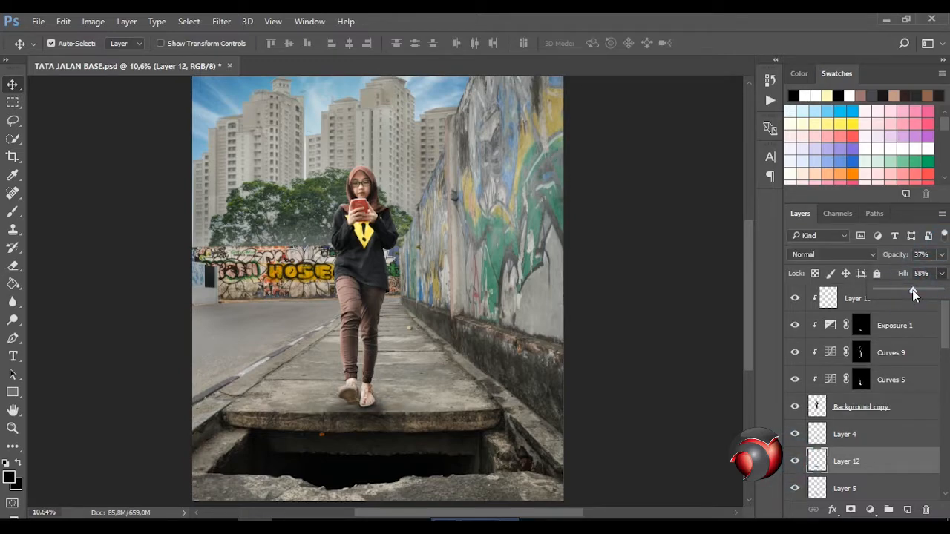
Step: Soften the shadow on Layer 4 by setting its opacity to 76% and fill to 84%
left_click(827, 435)
left_click(942, 273)
left_click_drag(940, 290, 896, 294)
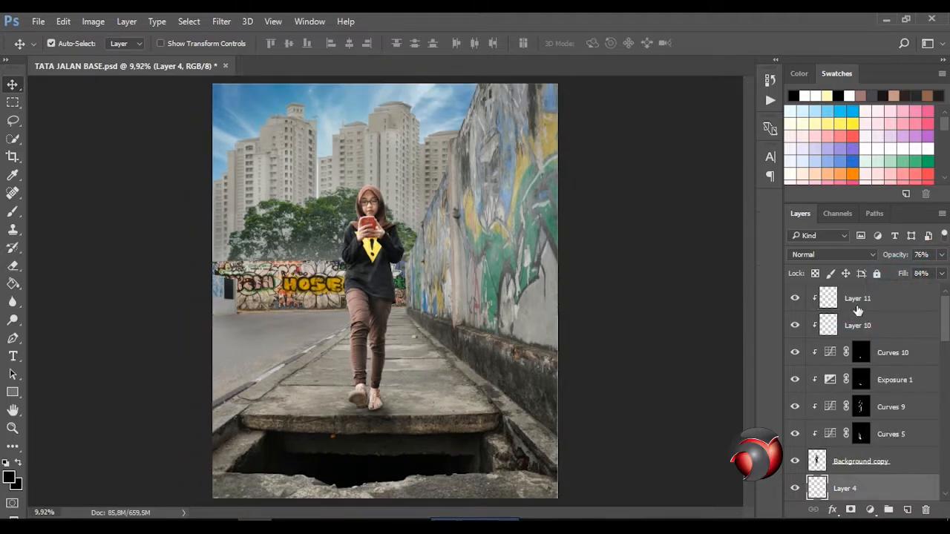
Step: Group the woman's layers, from Layer 11 down to Layer 5, and name the group GIRL
scroll(868, 361, "down", 2)
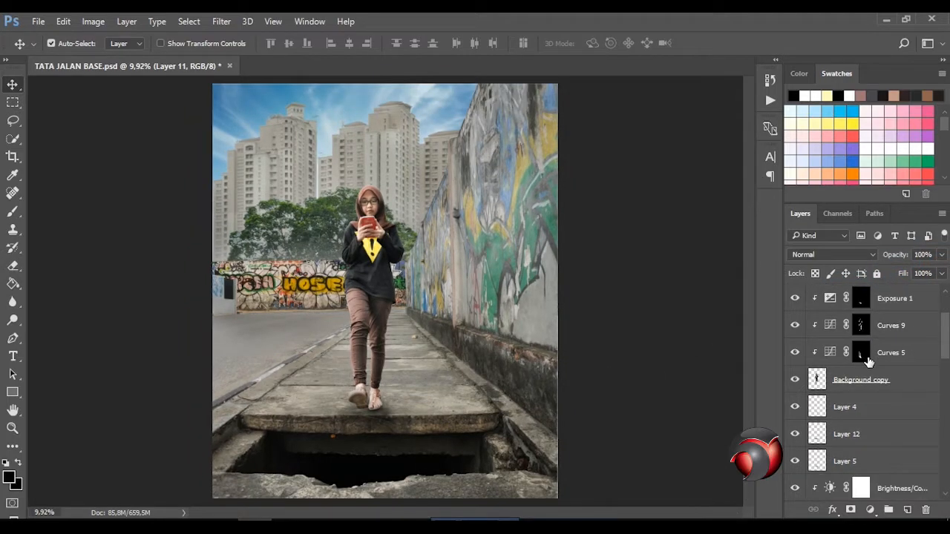
left_click(848, 459, "shift")
key("ctrl+g")
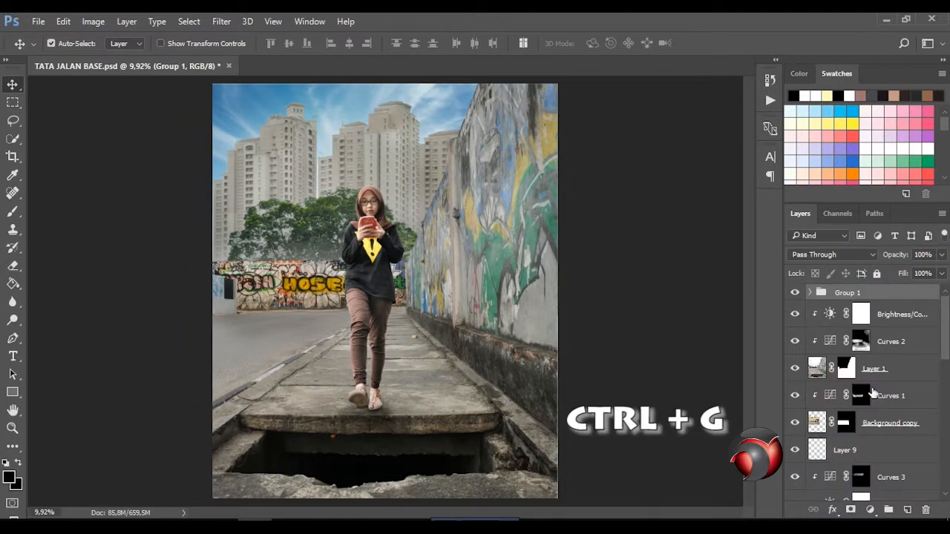
double_click(848, 292)
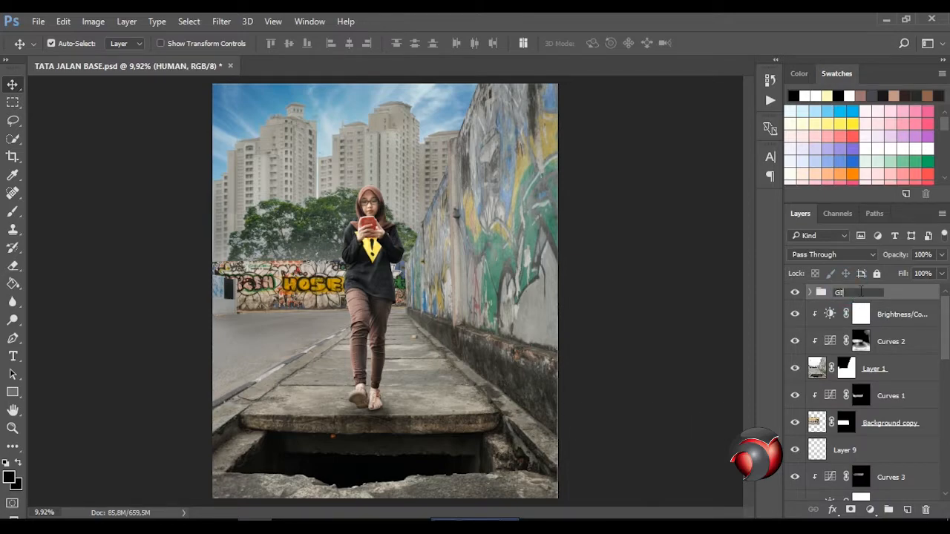
key("Return")
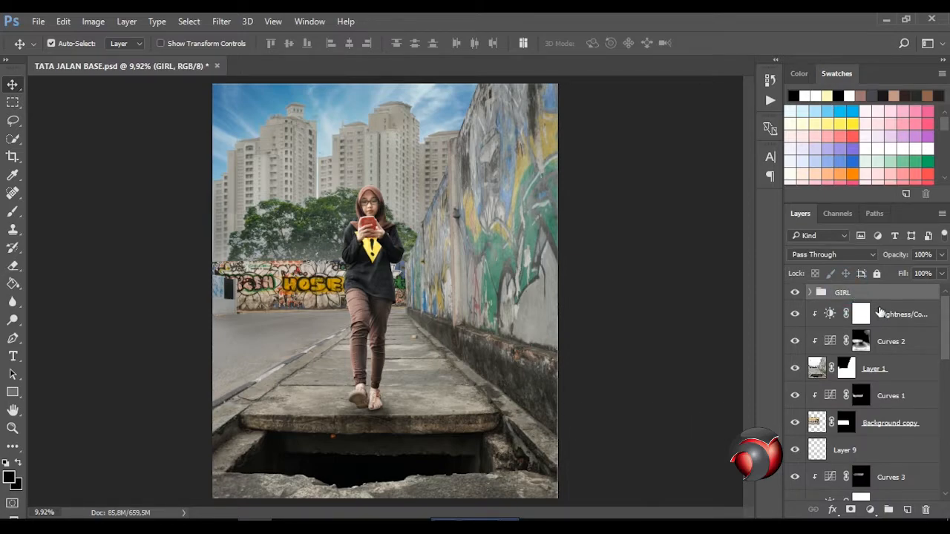
Step: Group the Brightness/Contrast adjustment, Curves 2 and Layer 1 below GIRL, and name the group ROAD
left_click(880, 312)
left_click(884, 367, "shift")
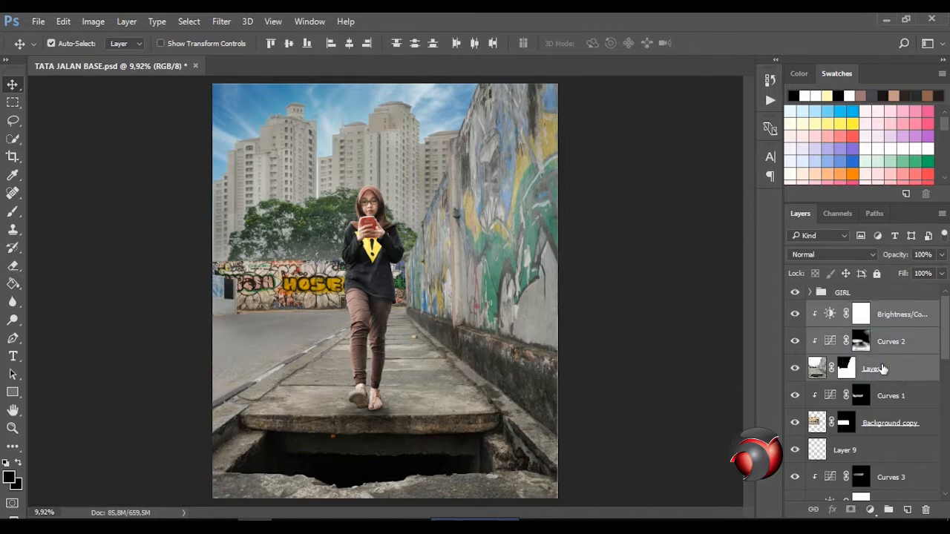
key("ctrl+g")
double_click(847, 308)
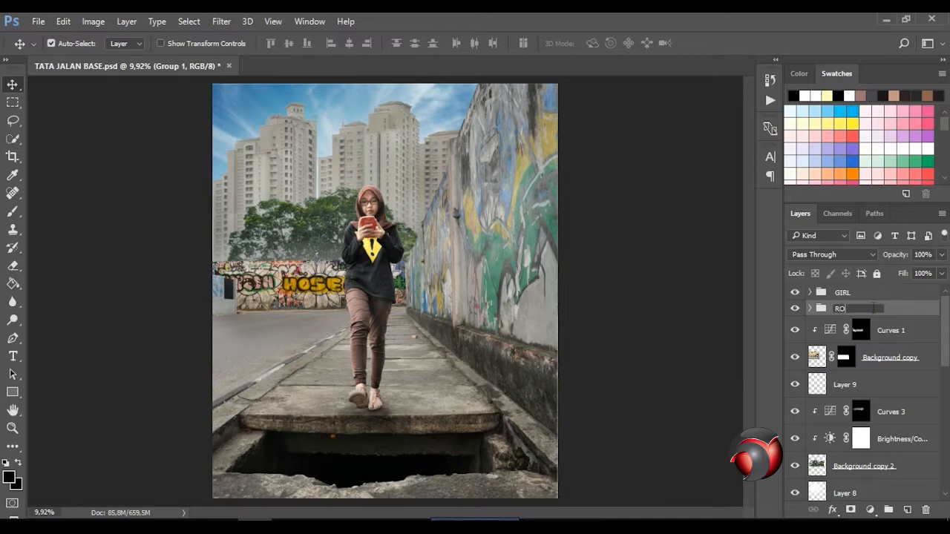
type("ROAD")
key("Return")
Step: Group Curves 1 with the graffiti wall's Background copy layer and name the group WALL 1
left_click(877, 329)
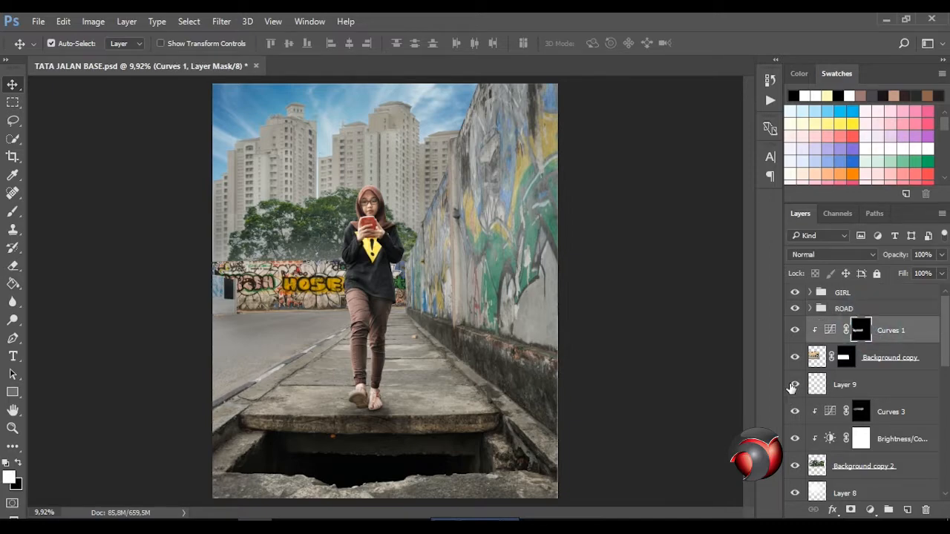
left_click(793, 384)
left_click(873, 356)
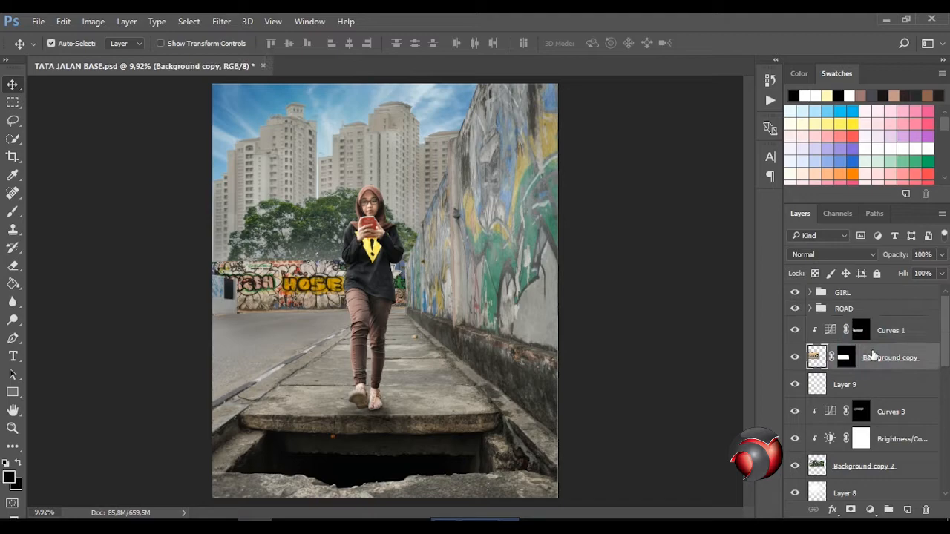
left_click(882, 331)
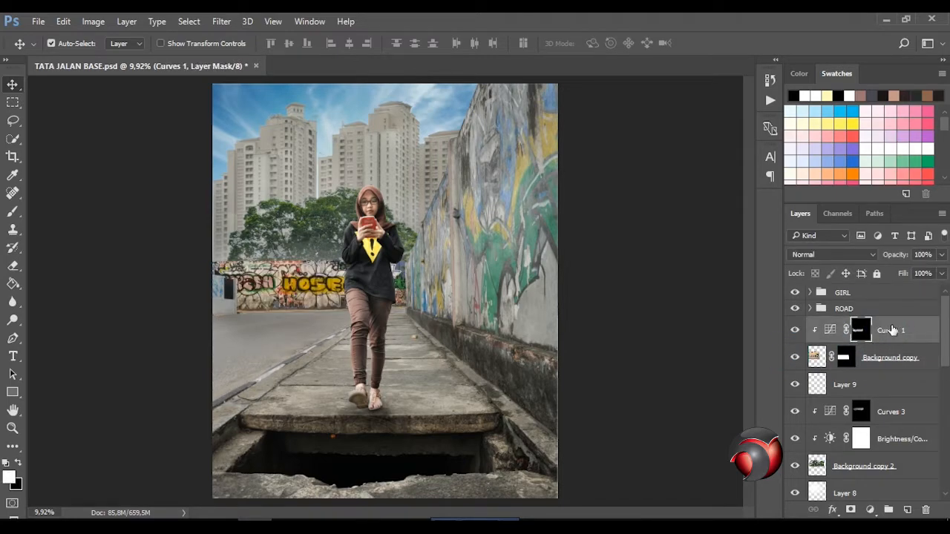
left_click(796, 385)
left_click(796, 386)
left_click(887, 329)
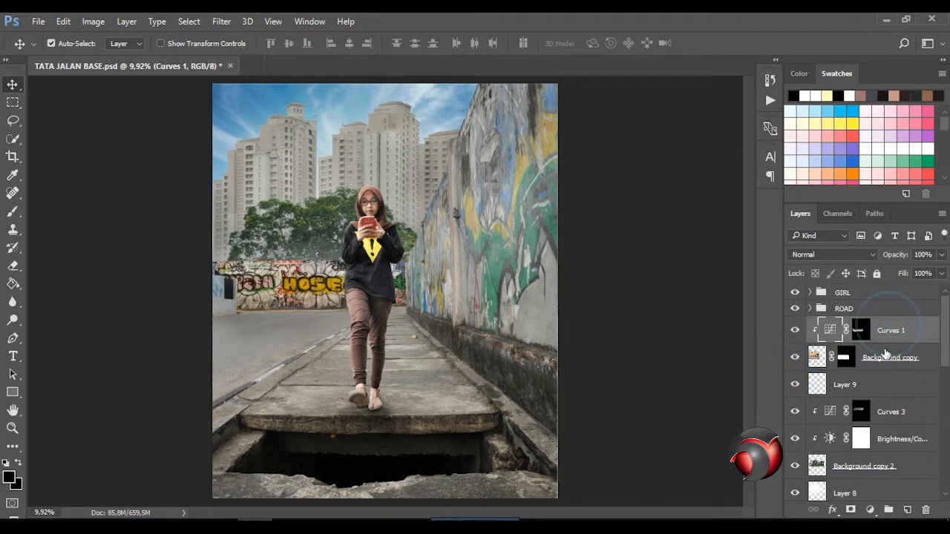
left_click(884, 357, "shift")
key("ctrl+g")
double_click(859, 326)
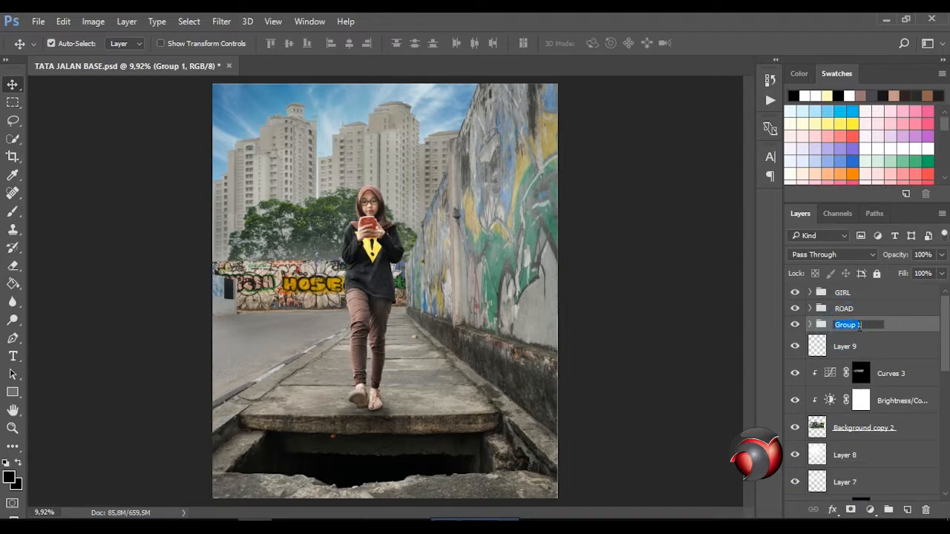
type("WALL 1")
key("Return")
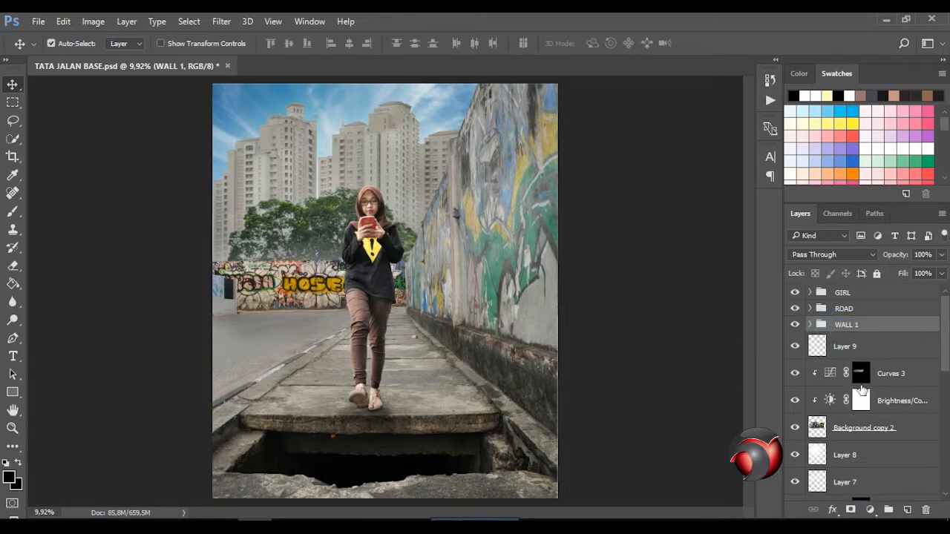
Step: Group the layers from Layer 9 down to Background copy 2 and name the group TREE
left_click(795, 455)
left_click(795, 455)
left_click(887, 349)
left_click(874, 428, "shift")
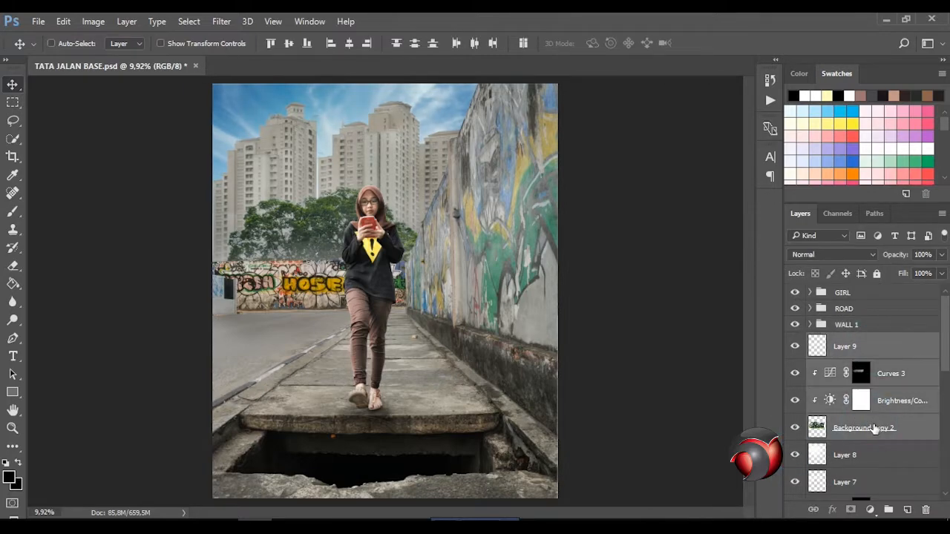
key("ctrl+g")
double_click(861, 341)
type("TREE")
key("Return")
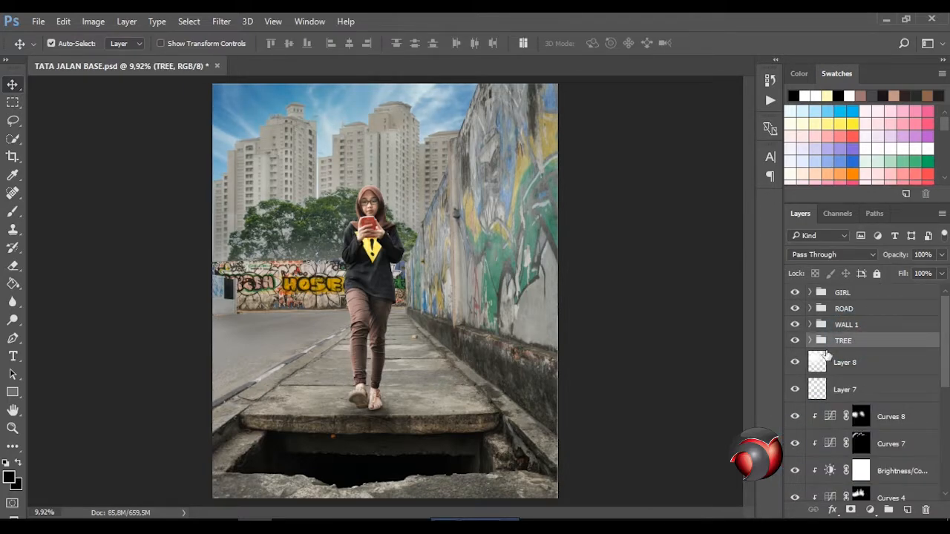
Step: Group the layers from Layer 8 down to Layer 2 and name the group BUILDING
left_click(795, 362)
left_click(795, 363)
left_click(876, 371)
scroll(876, 371, "down", 3)
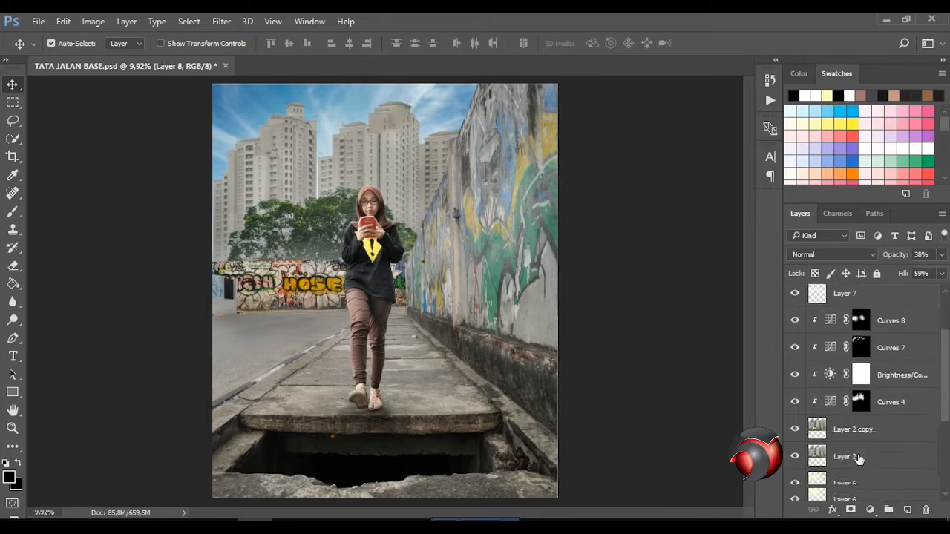
left_click(859, 456, "shift")
key("ctrl+g")
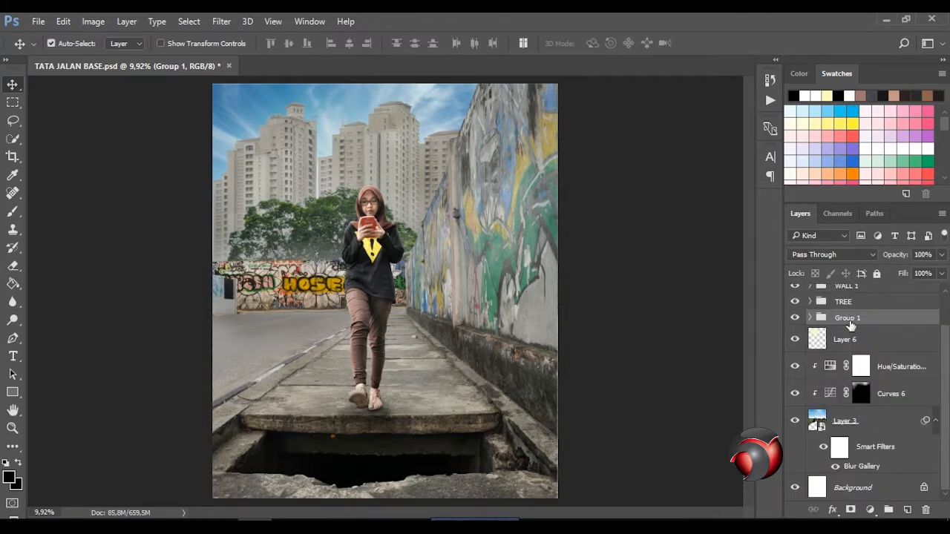
double_click(849, 318)
type("BUILDING")
key("Return")
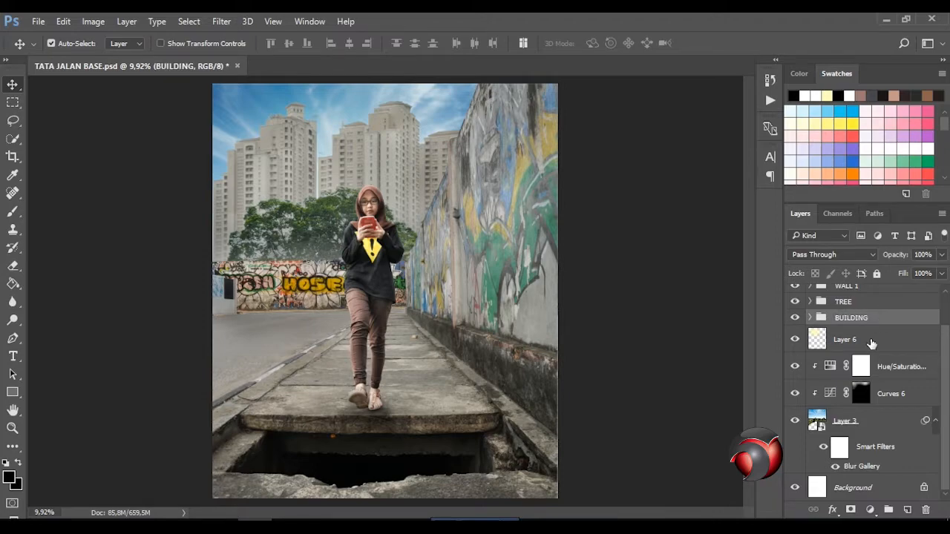
Step: Compare Layer 6 on and off, and lower its fill to 59%
left_click(797, 340)
left_click(797, 340)
left_click(876, 343)
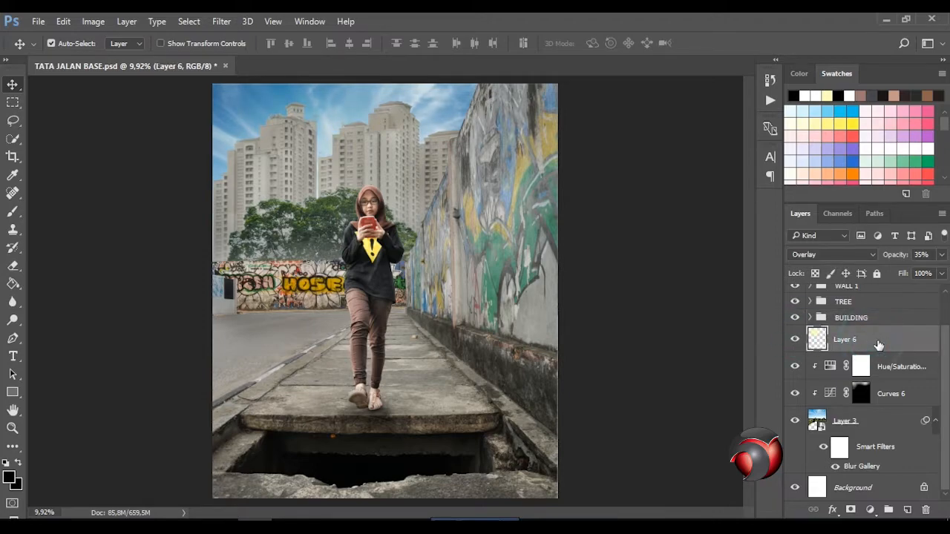
left_click(942, 274)
left_click_drag(941, 290, 915, 290)
Step: Group Layer 6, the Hue/Saturation adjustment, Curves 6 and the sky's Layer 3, and name the group SKY
left_click(859, 343)
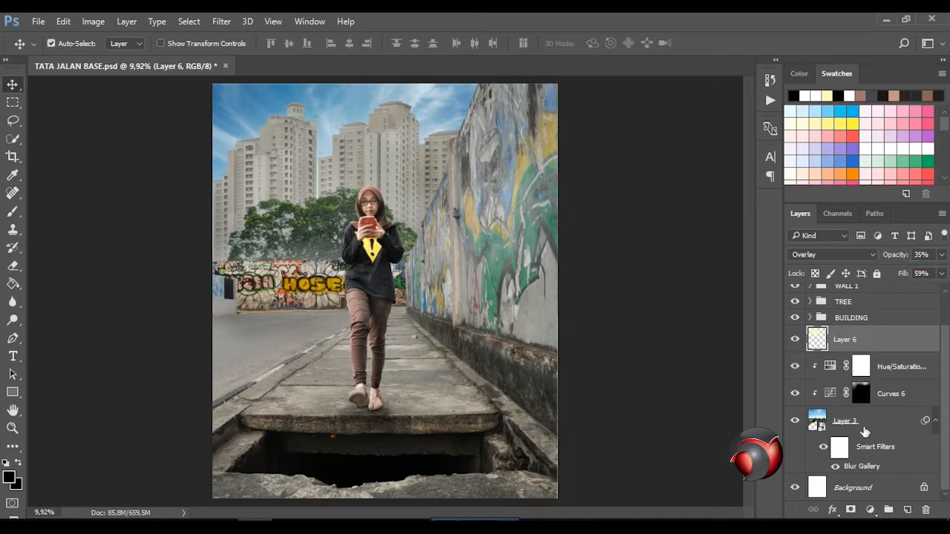
left_click(867, 463, "shift")
key("ctrl+g")
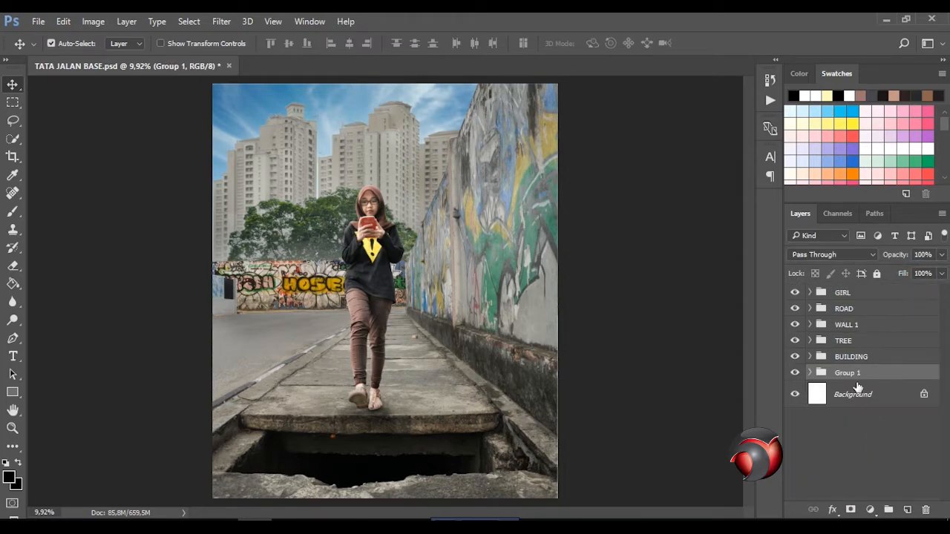
double_click(867, 373)
type("SKY")
key("Return")
Step: Add a Brightness/Contrast adjustment above the ROAD group and lower its brightness slightly
left_click(845, 309)
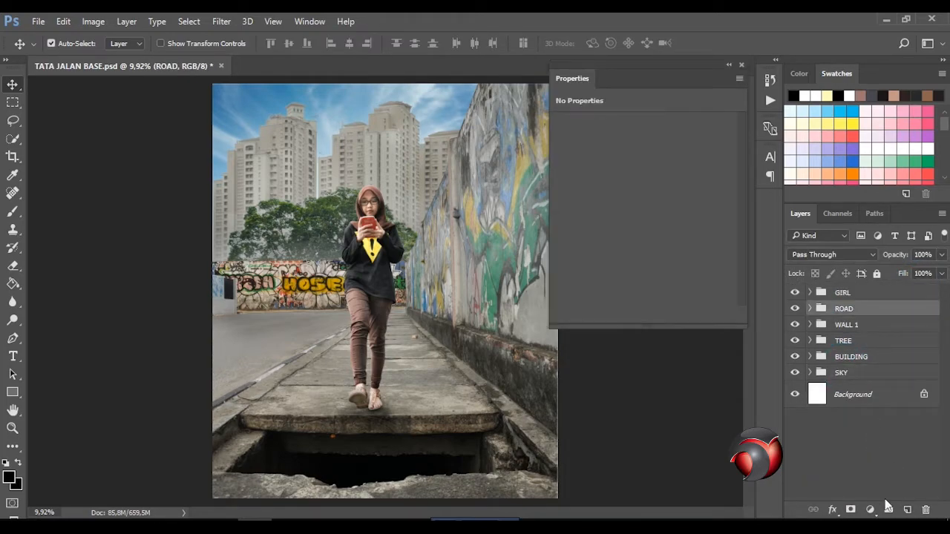
left_click(870, 511)
left_click(854, 260)
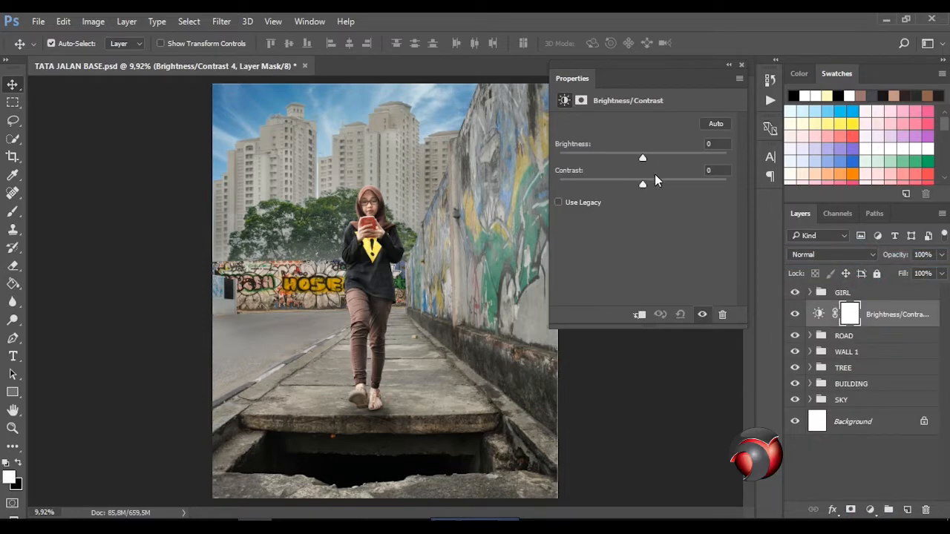
left_click_drag(643, 159, 627, 159)
left_click(742, 66)
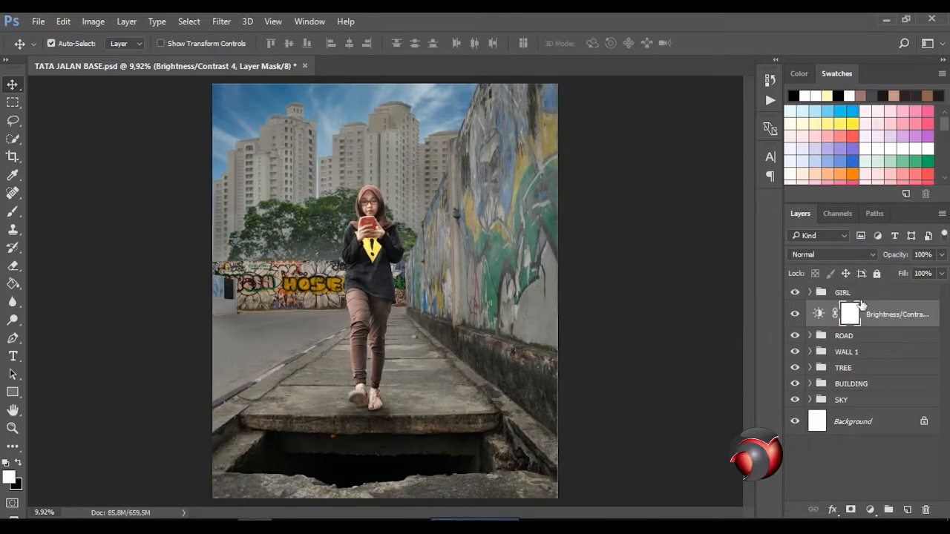
Step: Mask the Brightness/Contrast adjustment with a black radial gradient centred on the woman so only the image edges darken
key("g")
left_click_drag(375, 271, 560, 468)
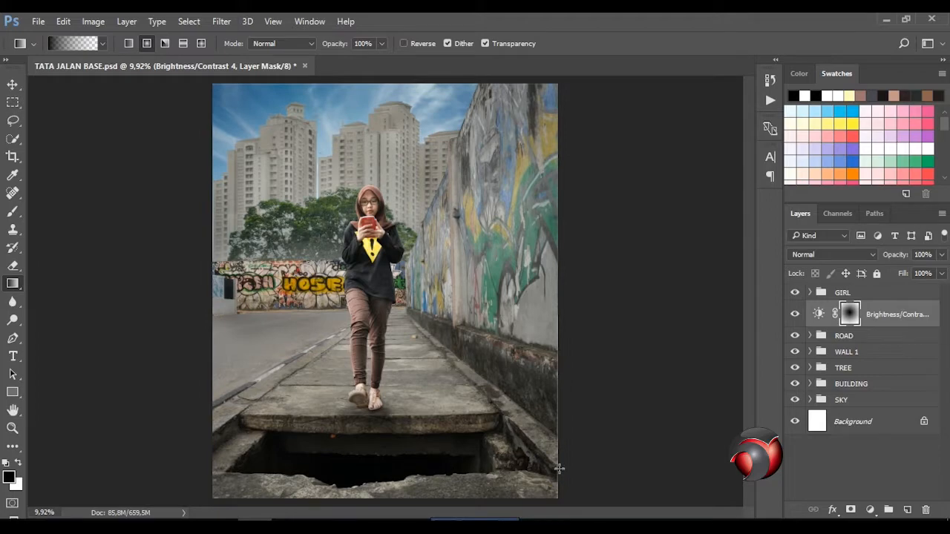
left_click(15, 88)
scroll(464, 279, "down", 4)
scroll(464, 279, "up", 3)
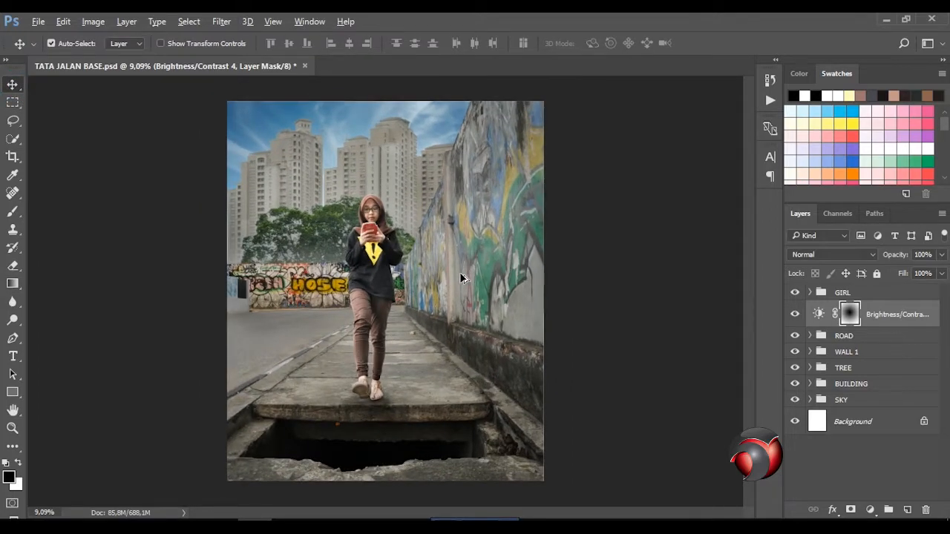
Step: Add a black Solid Color fill above the GIRL group and mask its centre with a radial gradient to form a vignette
left_click(846, 293)
left_click(870, 510)
left_click(844, 208)
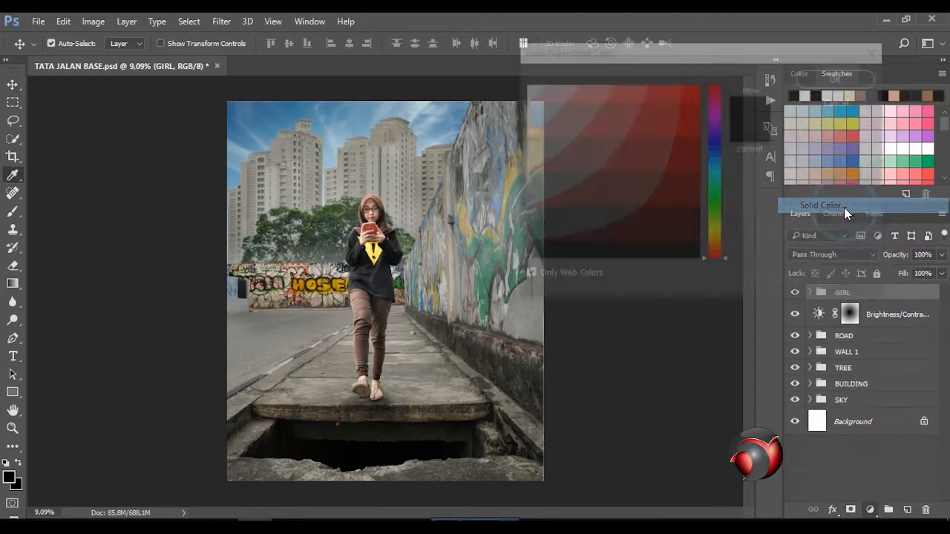
left_click(855, 80)
key("g")
scroll(396, 286, "down", 2)
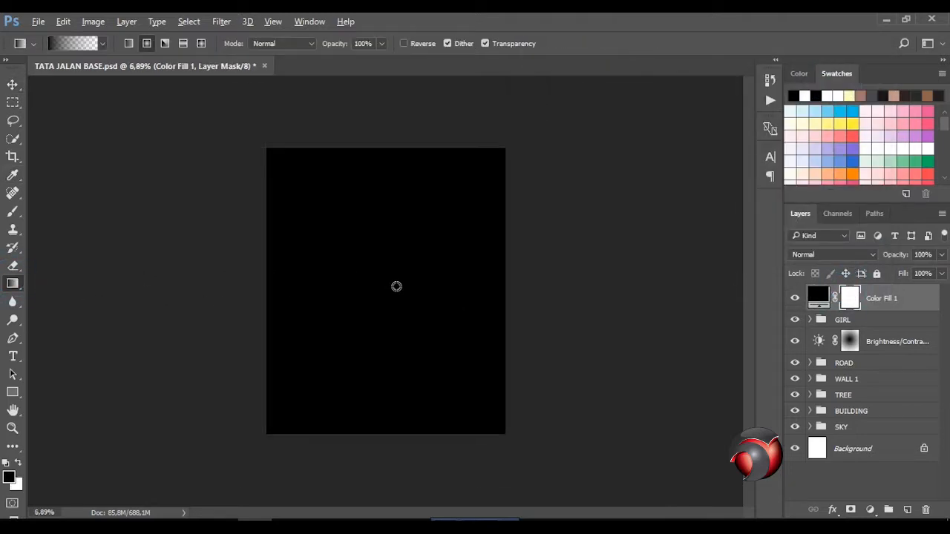
left_click_drag(386, 268, 168, 515)
key("v")
scroll(379, 303, "up", 5)
scroll(379, 303, "down", 1)
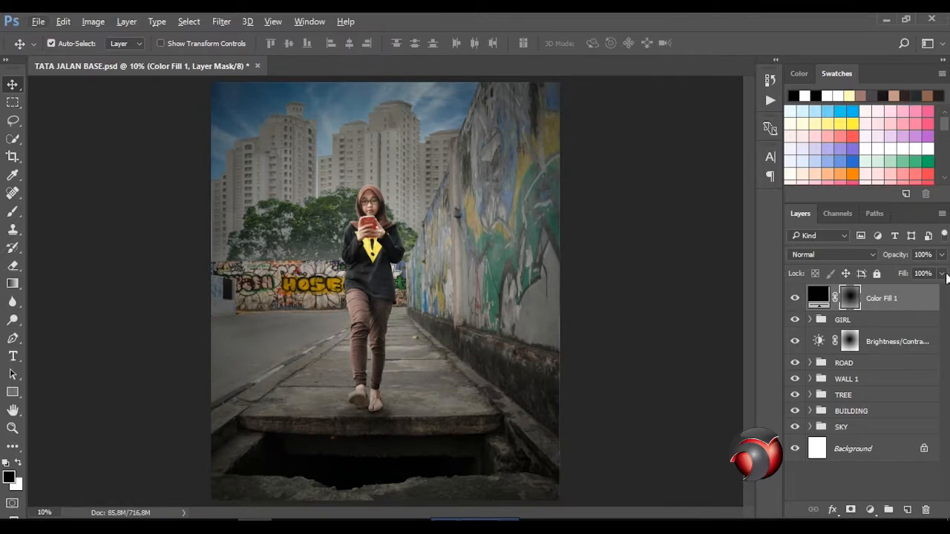
Step: Lower the black vignette fill layer's opacity to 17%
left_click(941, 255)
left_click(908, 273)
left_click_drag(908, 273, 887, 274)
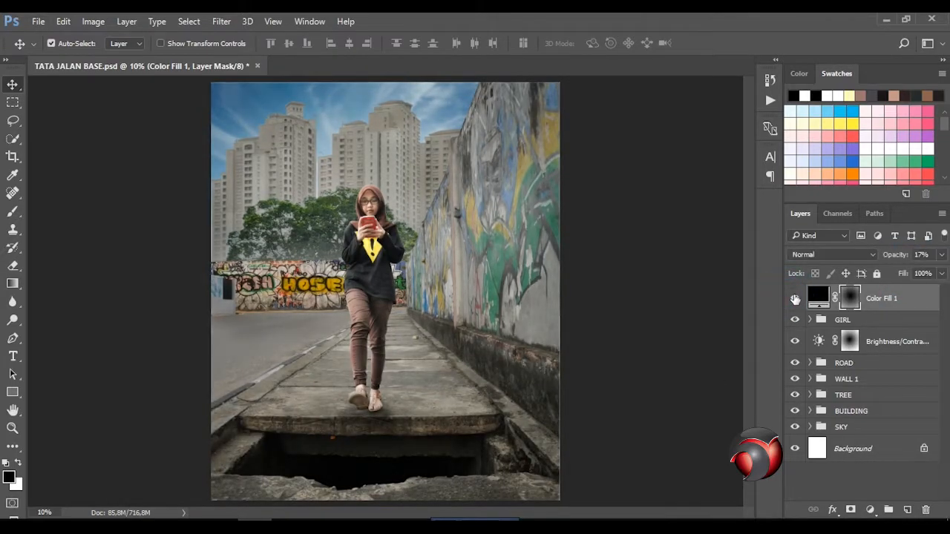
Step: Delete the black vignette fill layer
left_click(901, 299)
key("Delete")
scroll(424, 255, "down", 1)
scroll(424, 254, "up", 2)
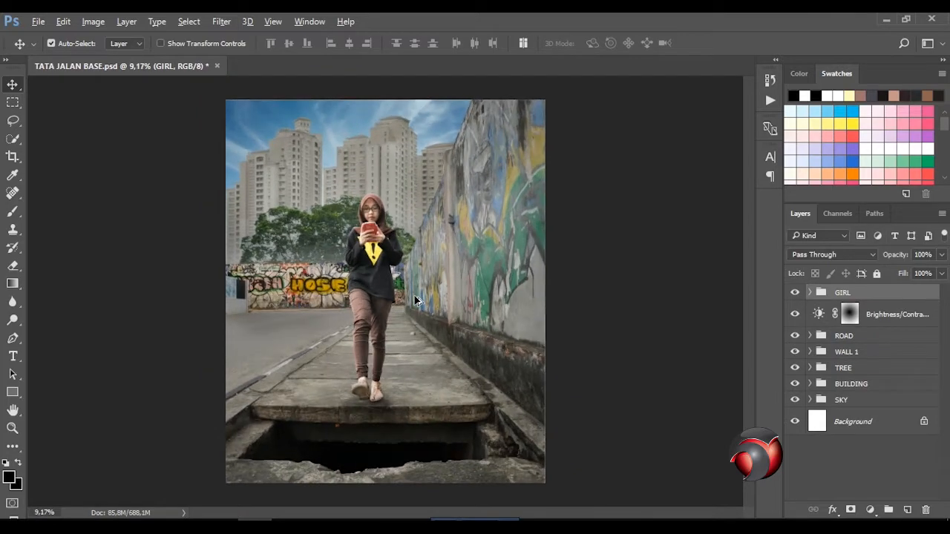
scroll(415, 300, "down", 1)
Step: Create a new layer directly below the GIRL group and choose a pale yellow foreground colour for the Brush tool
left_click(888, 319)
left_click(907, 510)
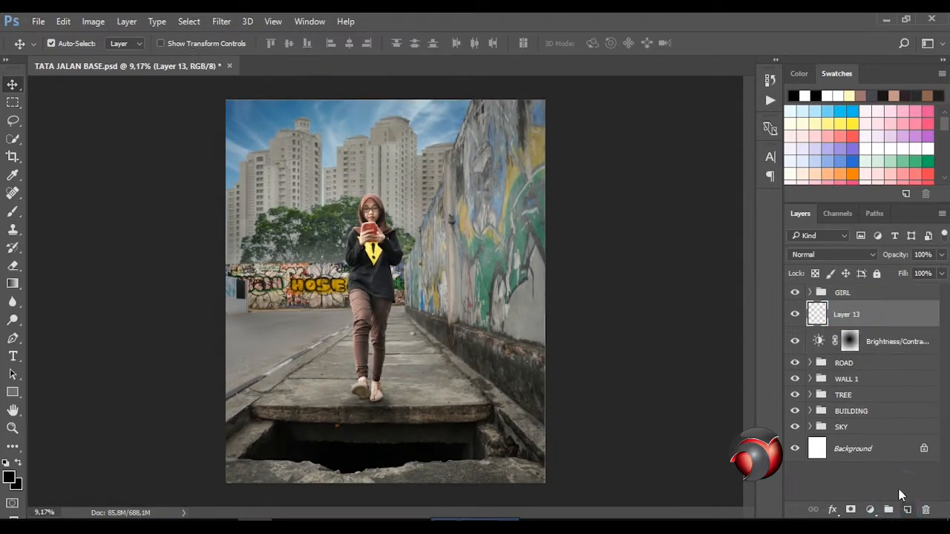
key("x")
left_click(13, 211)
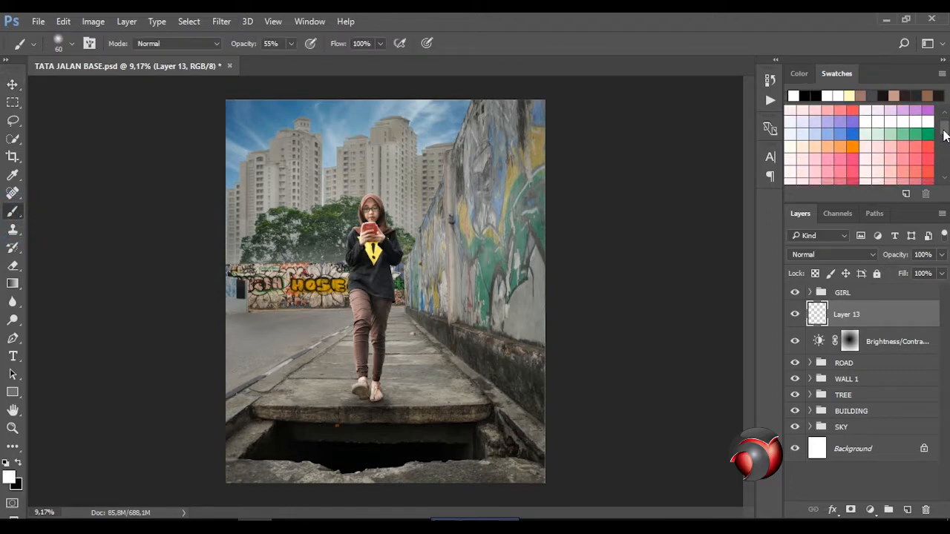
left_click(818, 123)
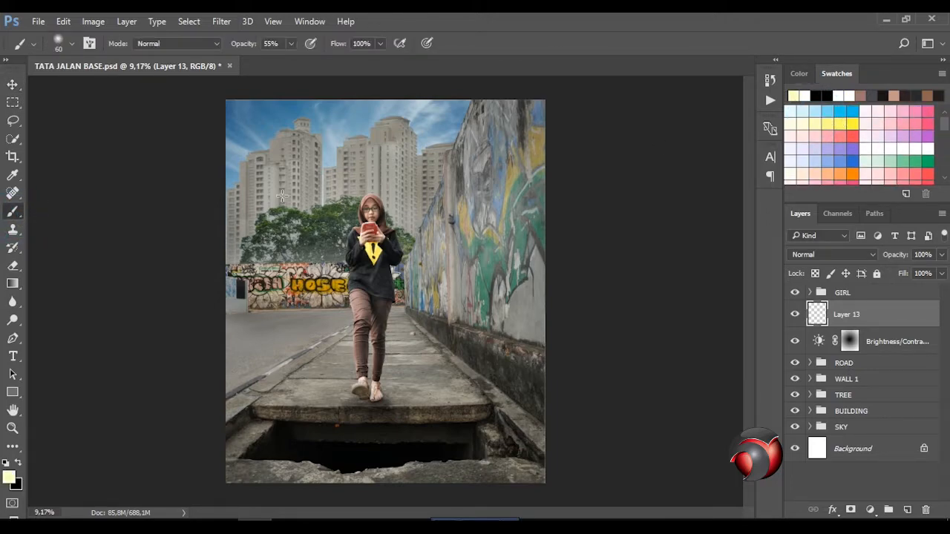
Step: With the Brush at 100% opacity and size 2400, paint one soft pale yellow dab behind the woman's head
left_click_drag(291, 43, 383, 118)
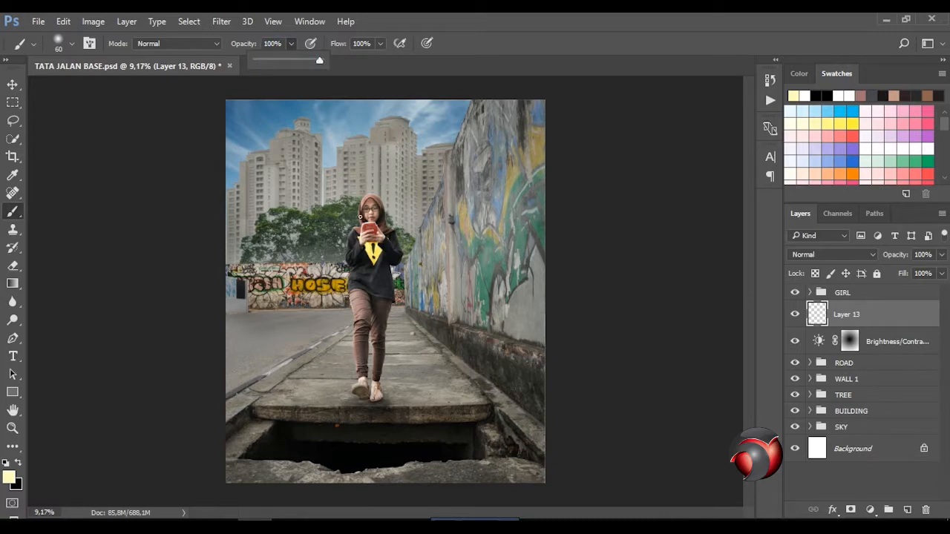
left_click(360, 217)
key("bracketright")
key("bracketright")
key("bracketright")
key("bracketright")
key("bracketright")
key("bracketright")
key("bracketright")
key("bracketright")
key("bracketright")
key("bracketright")
key("bracketright")
key("bracketright")
key("bracketright")
key("bracketright")
key("bracketright")
key("bracketright")
key("bracketright")
key("bracketright")
key("bracketright")
key("bracketright")
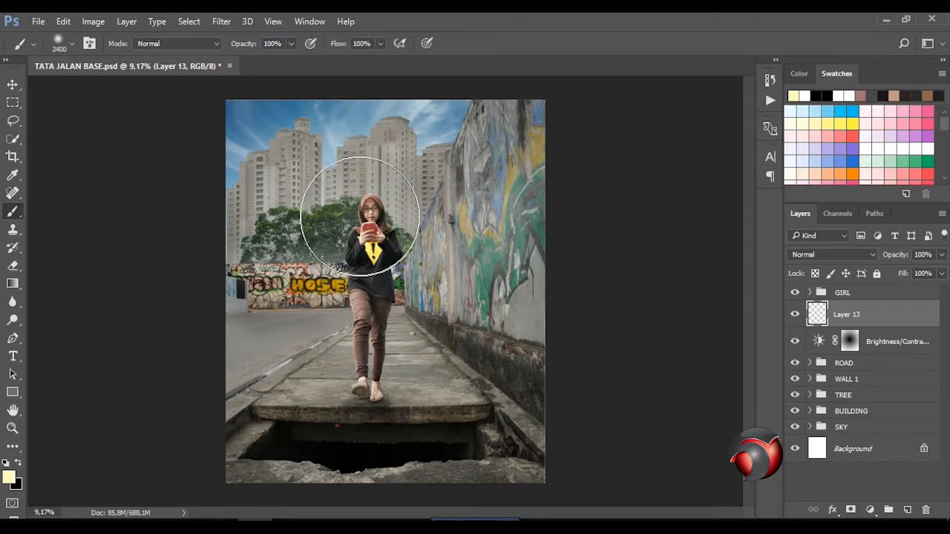
left_click(360, 216)
Step: Enlarge the yellow glow with Free Transform until it spreads over the sky, buildings and wall
left_click(15, 85)
scroll(356, 253, "down", 3)
key("ctrl+t")
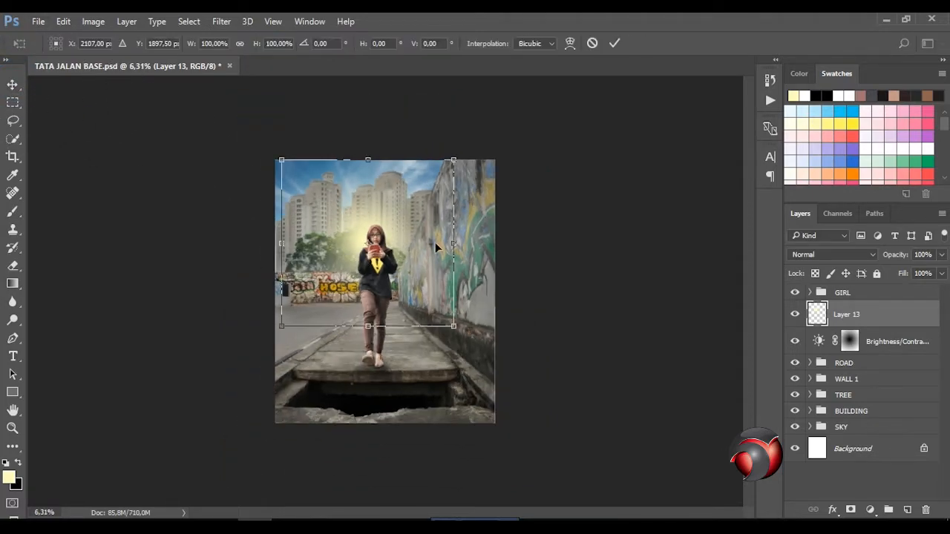
left_click_drag(454, 160, 591, 28)
left_click_drag(475, 245, 476, 234)
left_click_drag(594, 450, 624, 481)
left_click_drag(545, 404, 539, 389)
key("Return")
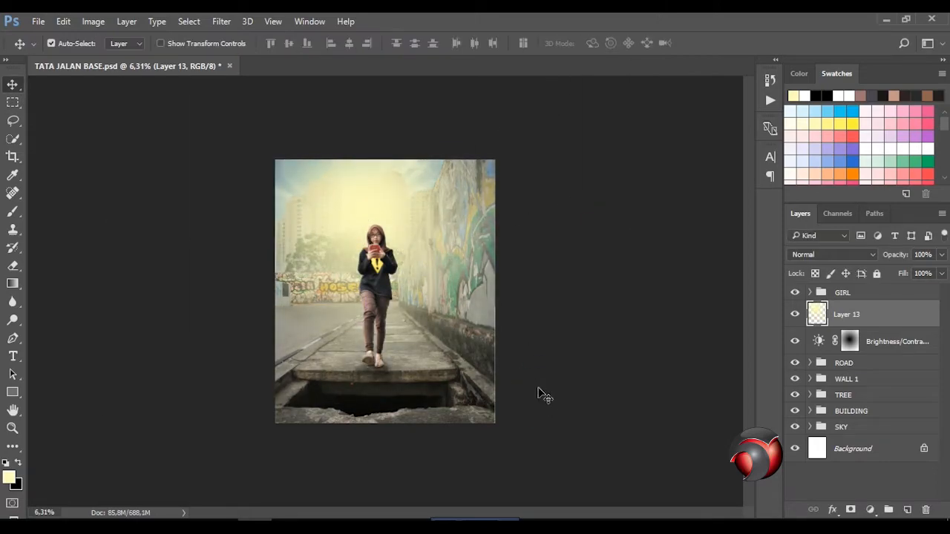
Step: Set the yellow glow layer to Soft Light at 54% opacity and compare the image with and without it
scroll(544, 395, "up", 2)
left_click(859, 252)
left_click(816, 404)
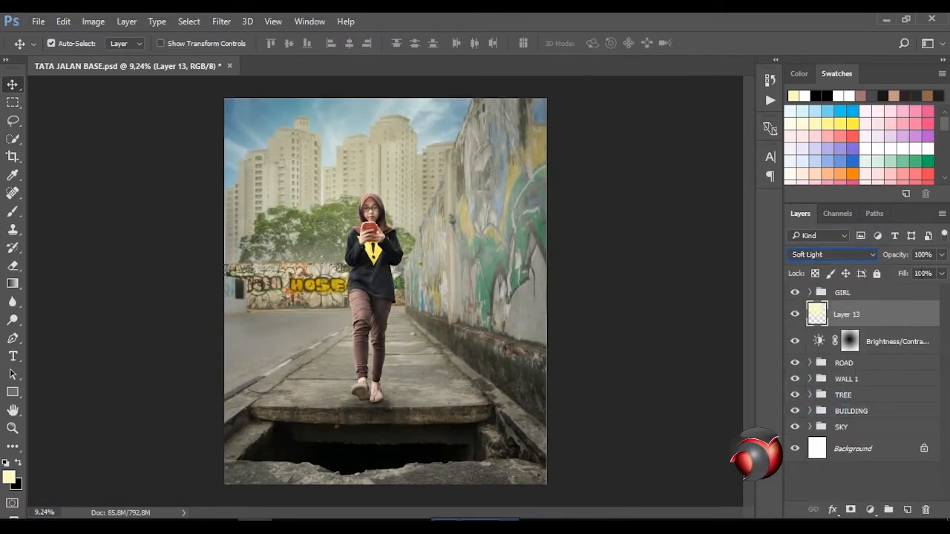
left_click(941, 254)
left_click(902, 272)
left_click_drag(904, 272, 912, 272)
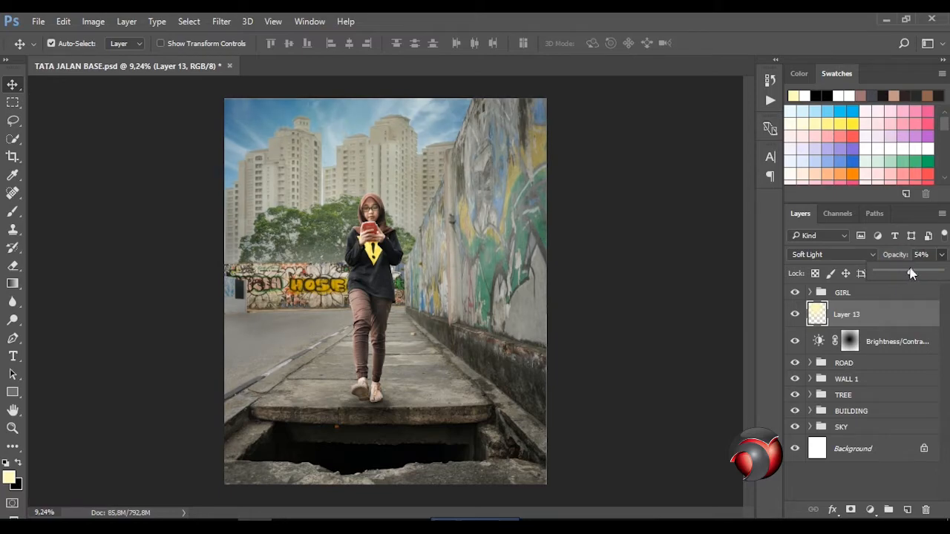
left_click(797, 315)
left_click(798, 316)
left_click(797, 316)
left_click(797, 315)
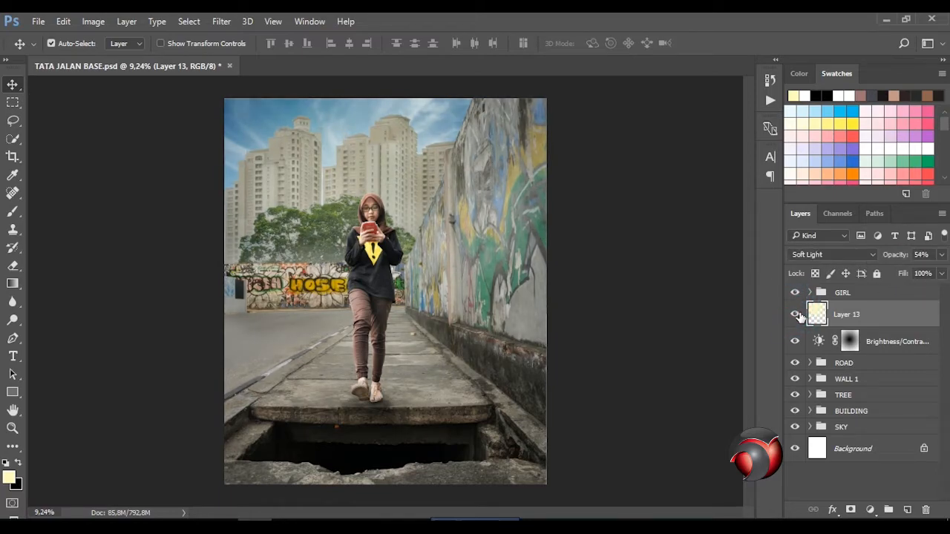
Step: Adjust the yellow glow's placement with Free Transform, shifting it up and to the left
scroll(429, 377, "down", 1)
key("ctrl+t")
left_click_drag(453, 347, 409, 221)
key("Return")
scroll(408, 221, "up", 1)
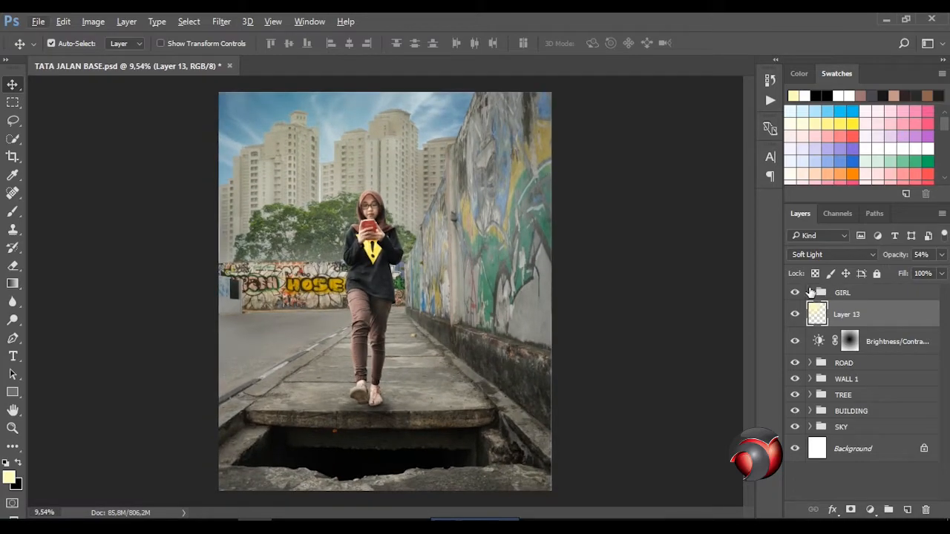
Step: Add an Overlay layer filled with 50% gray above Layer 11 in the GIRL group and clip it to the layers below
left_click(810, 292)
left_click(850, 309)
scroll(438, 327, "up", 2)
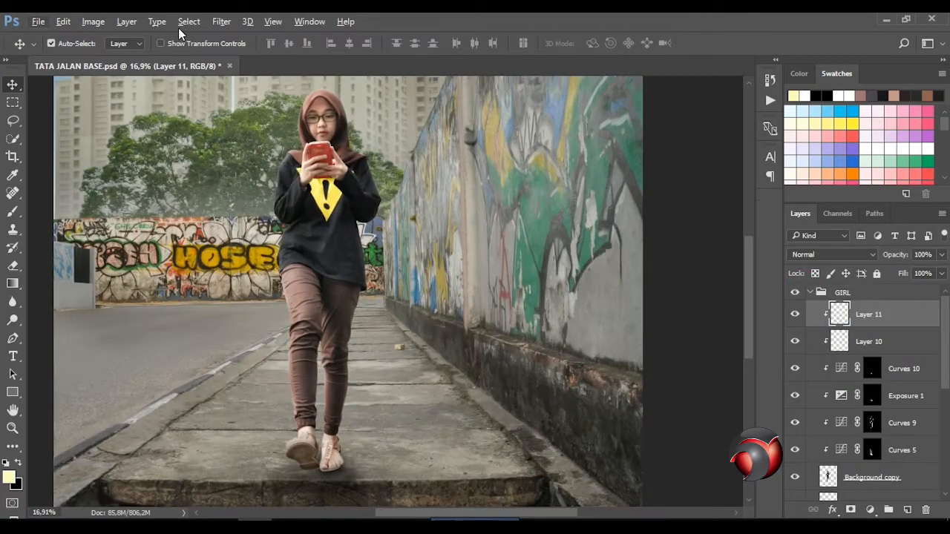
left_click(126, 21)
mouse_move(215, 24)
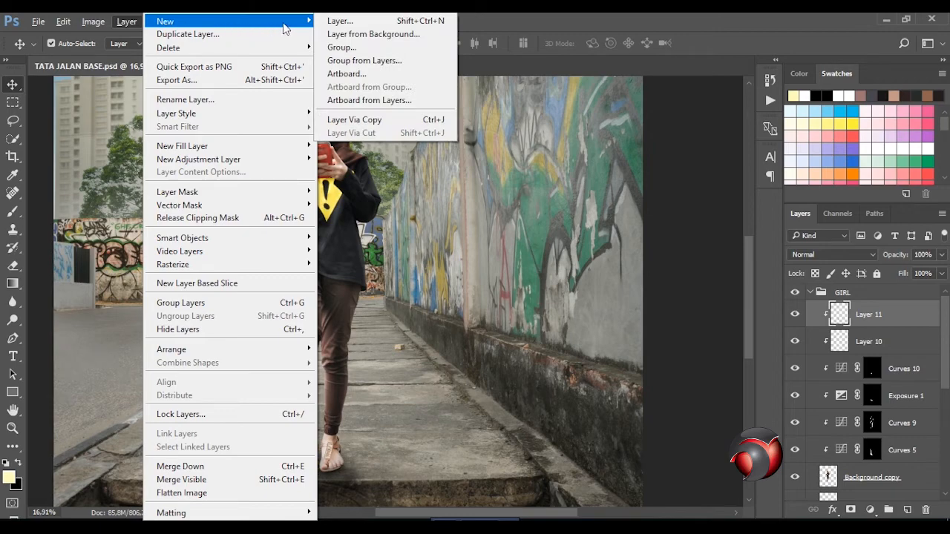
left_click(340, 21)
left_click(419, 226)
left_click(424, 225)
left_click(374, 246)
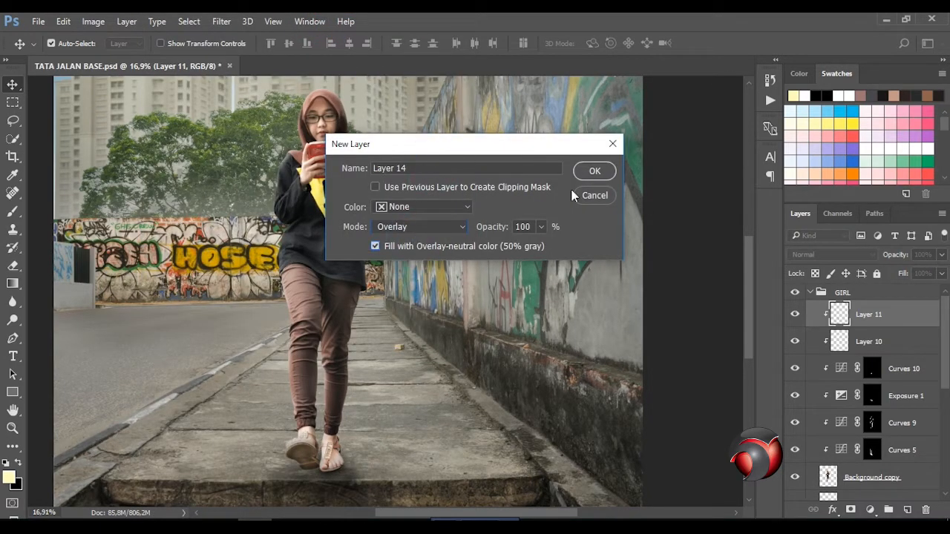
left_click(594, 171)
right_click(862, 316)
left_click(666, 334)
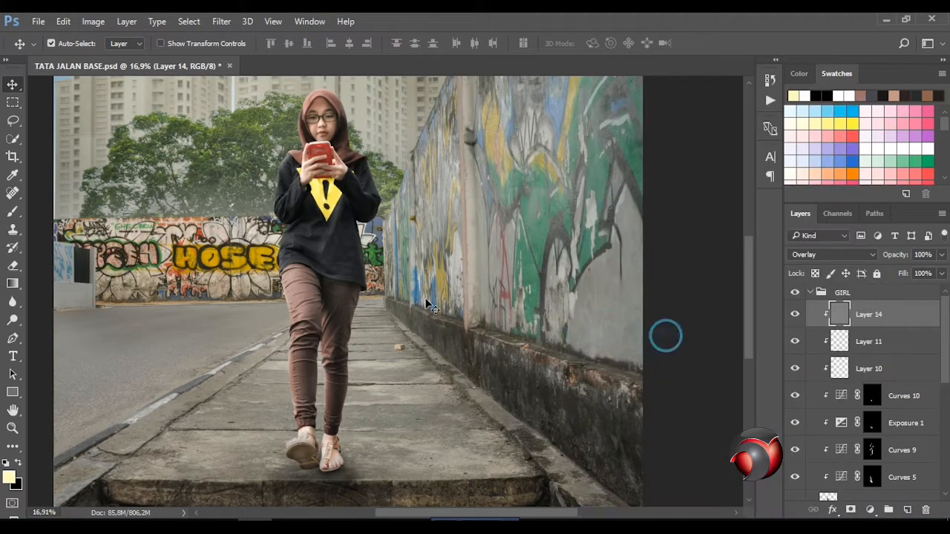
Step: Darken the woman's trousers and feet on the gray layer using the Burn tool on Midtones at 13% exposure
left_click(12, 320)
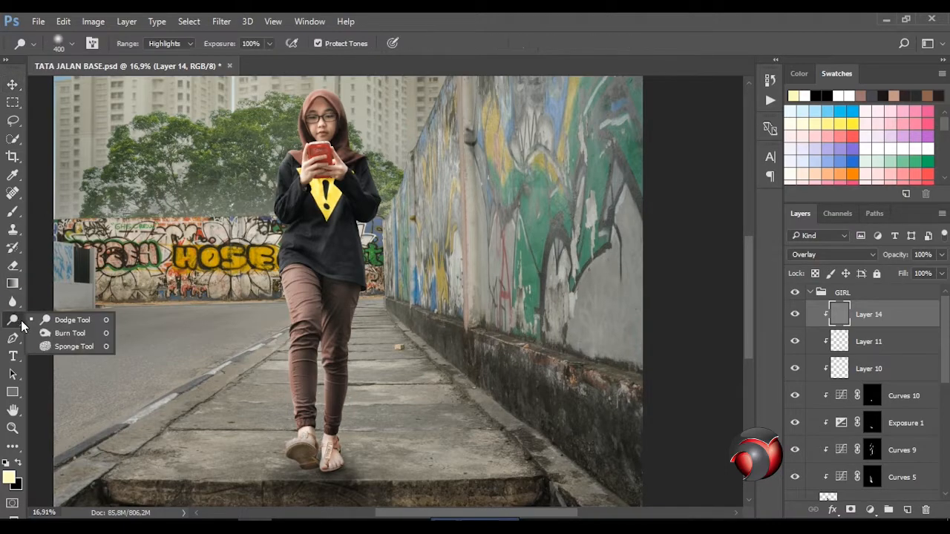
left_click(68, 333)
left_click(269, 43)
left_click_drag(270, 58, 246, 60)
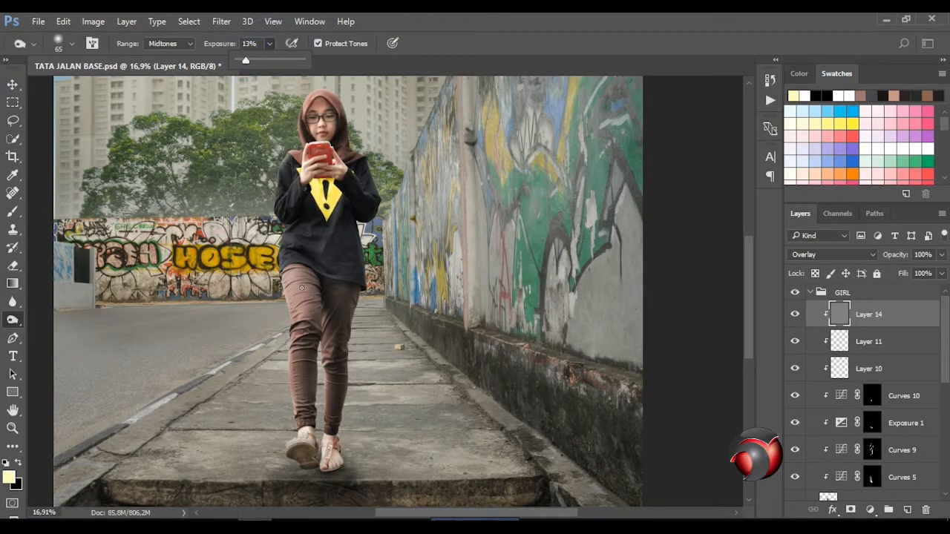
key("Return")
key("bracketright")
key("bracketright")
key("bracketright")
key("bracketright")
key("bracketright")
key("bracketright")
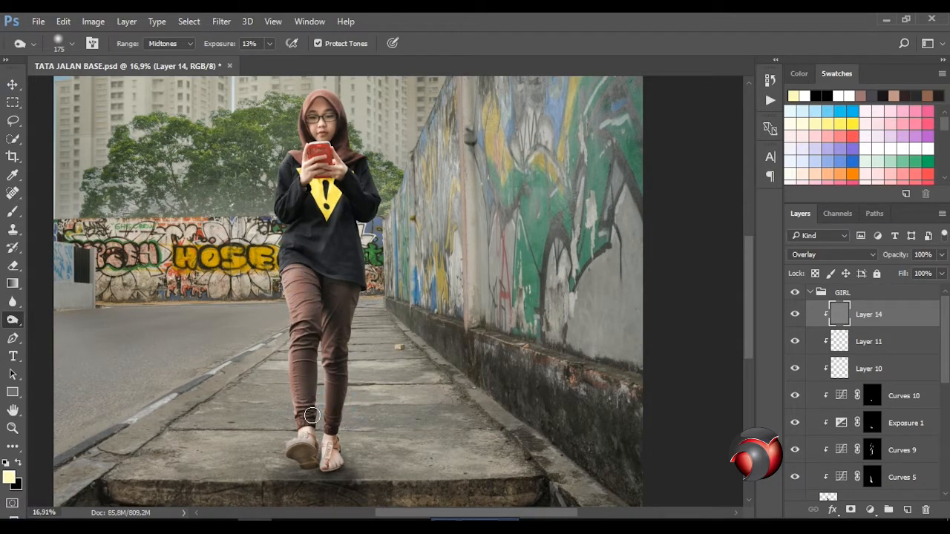
key("bracketleft")
left_click_drag(311, 415, 305, 425)
left_click_drag(337, 460, 328, 451)
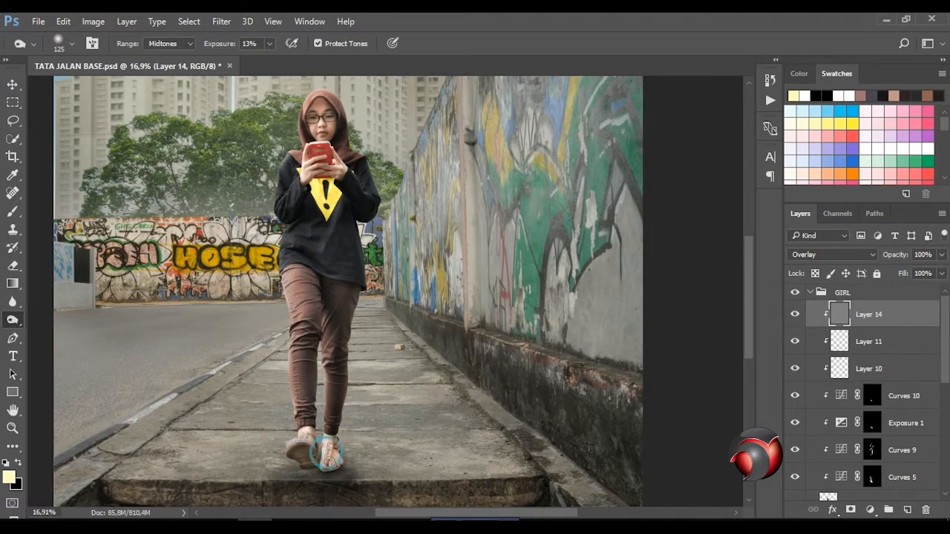
scroll(342, 251, "up", 1)
left_click_drag(294, 264, 322, 291)
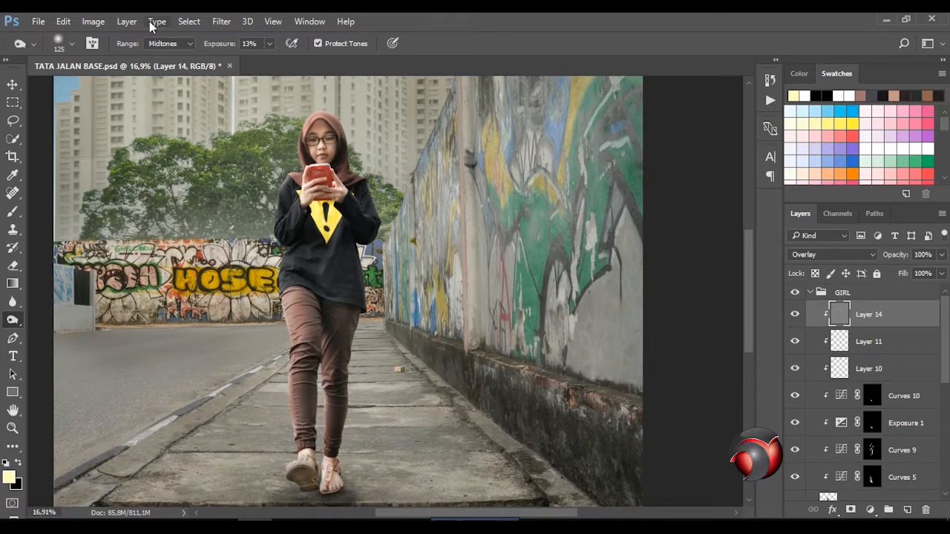
Step: Add a second Overlay layer filled with 50% gray above Layer 14 in the GIRL group
left_click(128, 21)
mouse_move(160, 19)
left_click(338, 20)
left_click(412, 227)
left_click(403, 158)
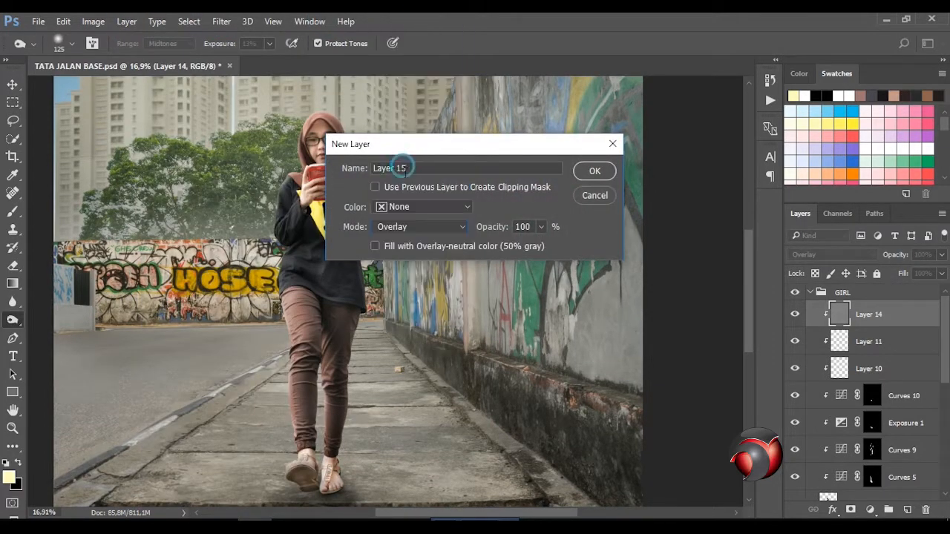
left_click(375, 246)
left_click(595, 170)
Step: Brighten the woman's trousers and shirt on Layer 15 using the Dodge tool on Highlights at 9% exposure
right_click(13, 320)
left_click(43, 319)
left_click(270, 43)
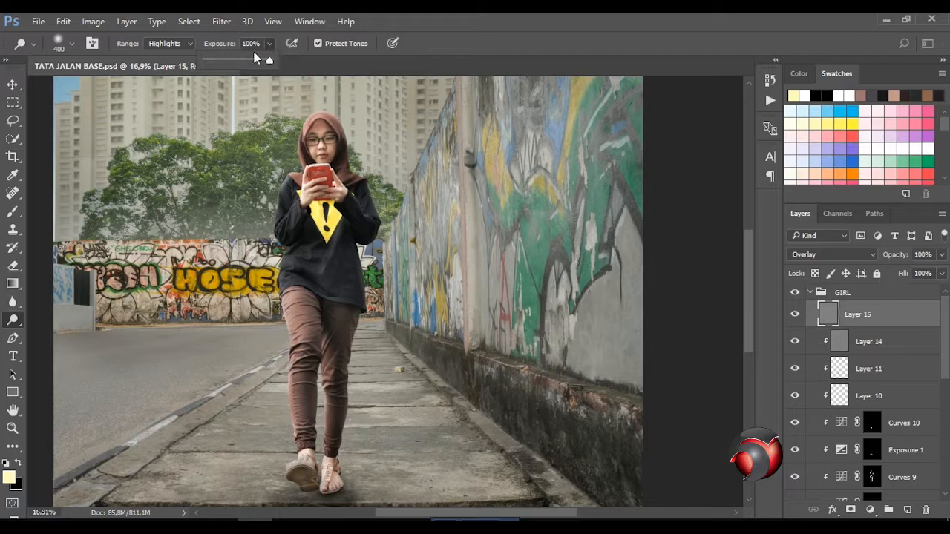
left_click(306, 299)
key("bracketleft")
key("bracketleft")
key("bracketleft")
key("bracketleft")
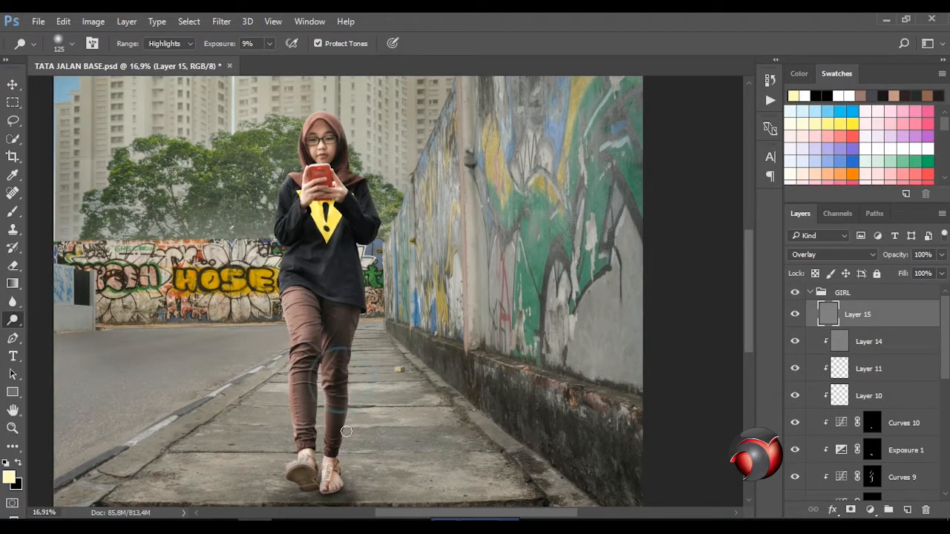
scroll(329, 269, "up", 1)
key("bracketright")
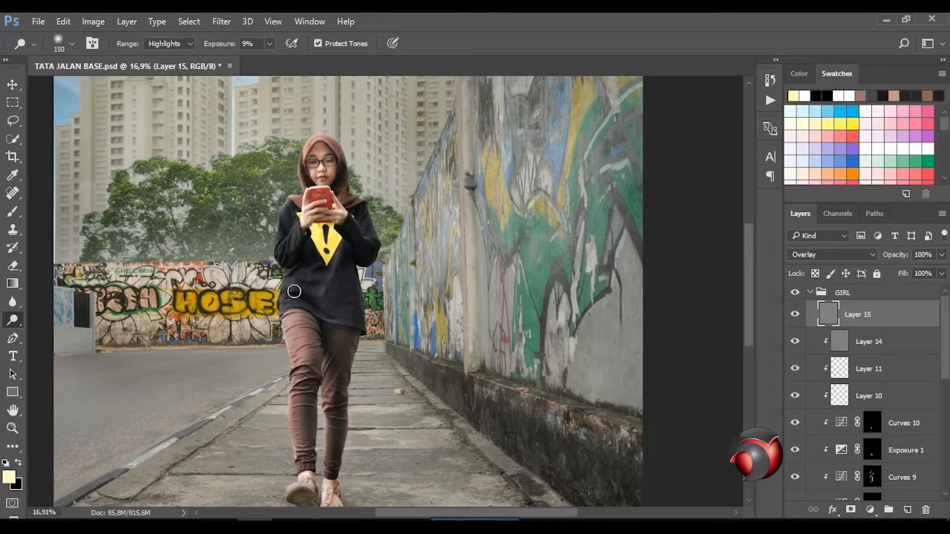
key("bracketleft")
key("v")
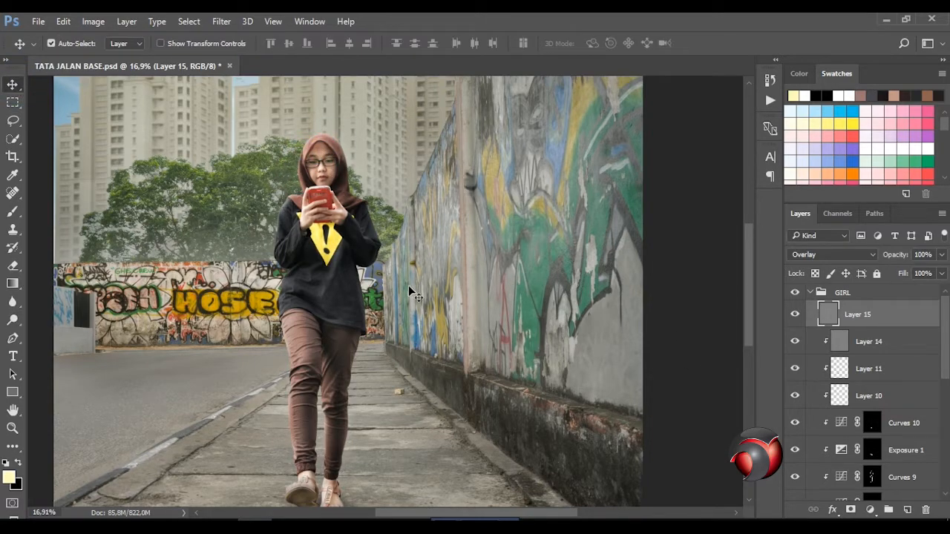
scroll(408, 285, "down", 3)
scroll(405, 327, "up", 1)
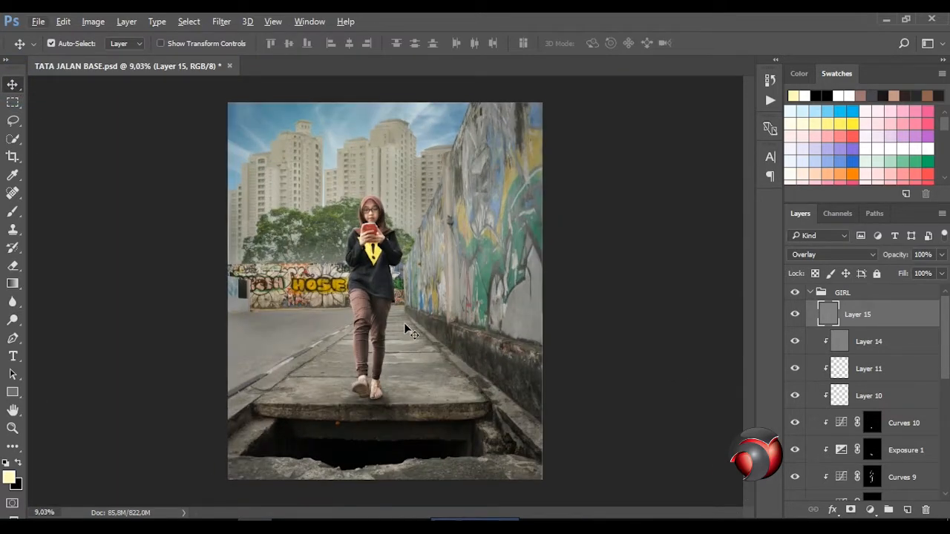
scroll(458, 297, "up", 1)
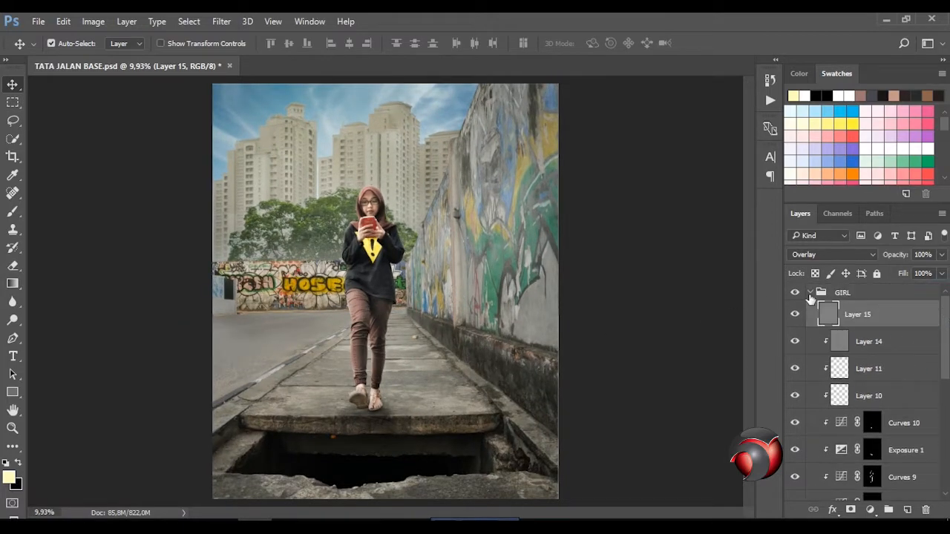
Step: Group Layer 13 with the Brightness/Contrast adjustment and name the group "a"
left_click(809, 294)
left_click(864, 312)
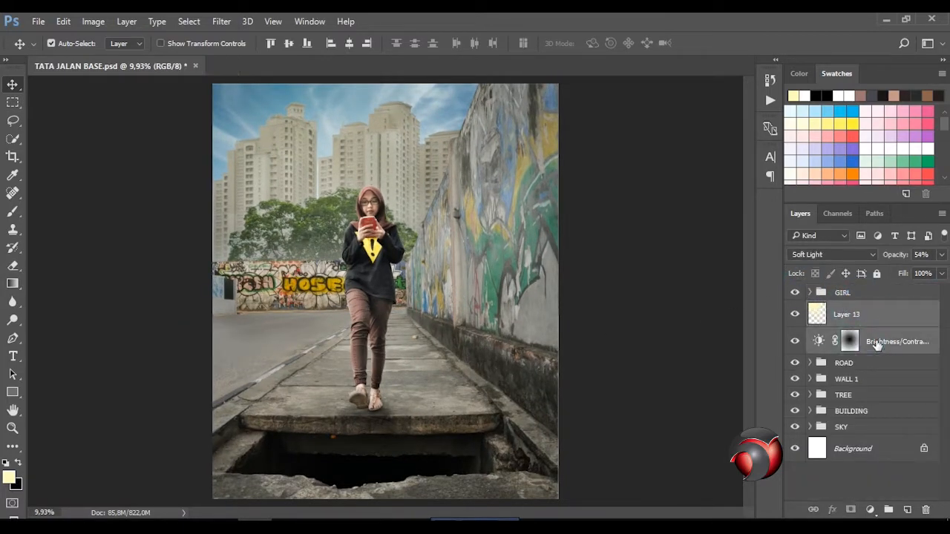
key("ctrl+g")
double_click(853, 308)
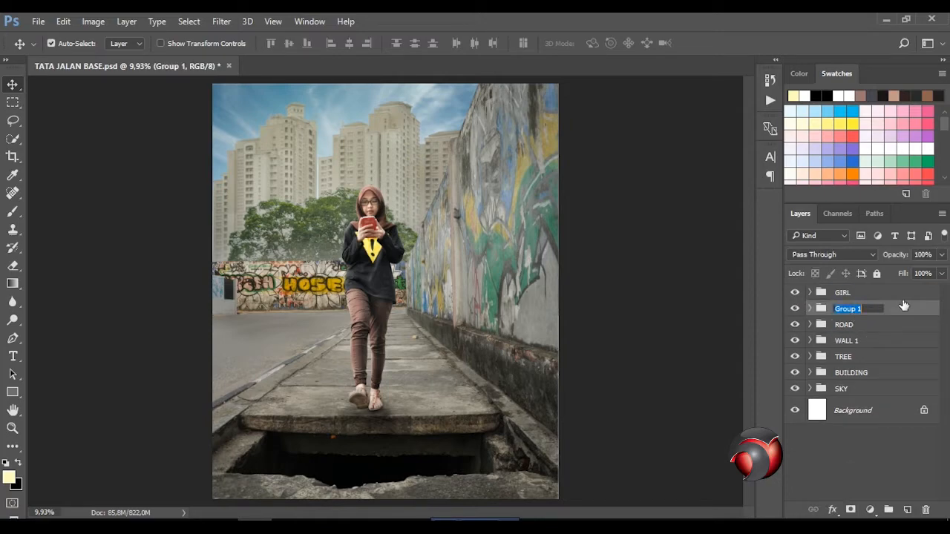
type("a")
key("Return")
Step: Create a new layer above the GIRL group and paint one soft white dab of size 2400 above the woman's head
left_click(894, 298)
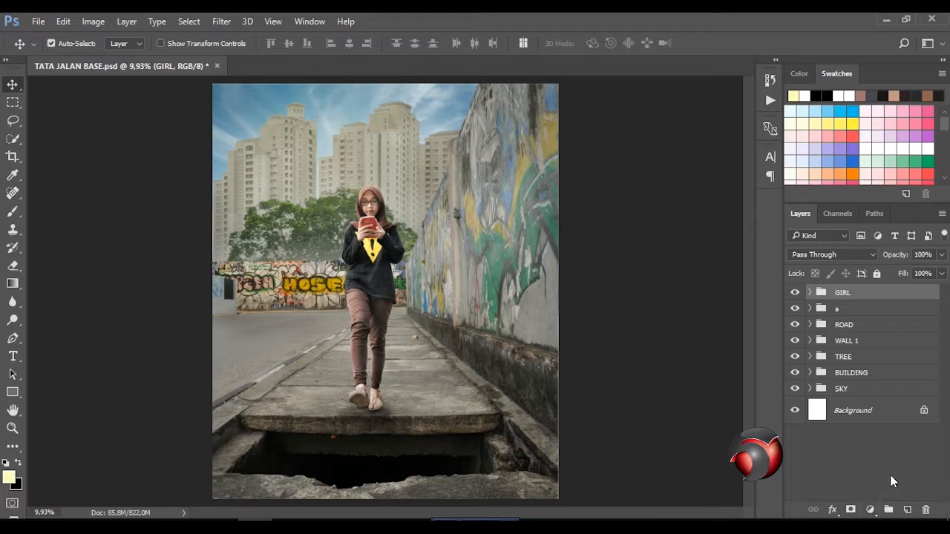
left_click(907, 510)
left_click(18, 215)
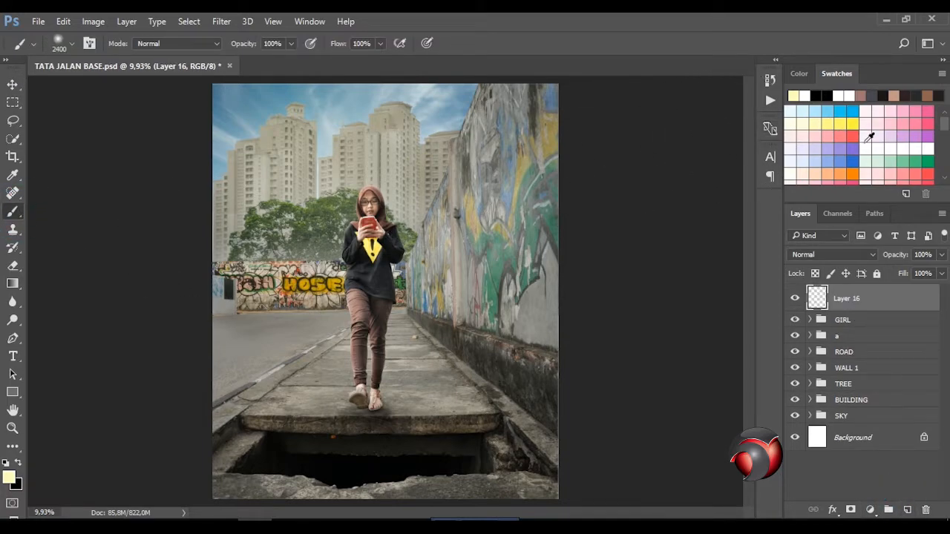
left_click(866, 148)
left_click(372, 138)
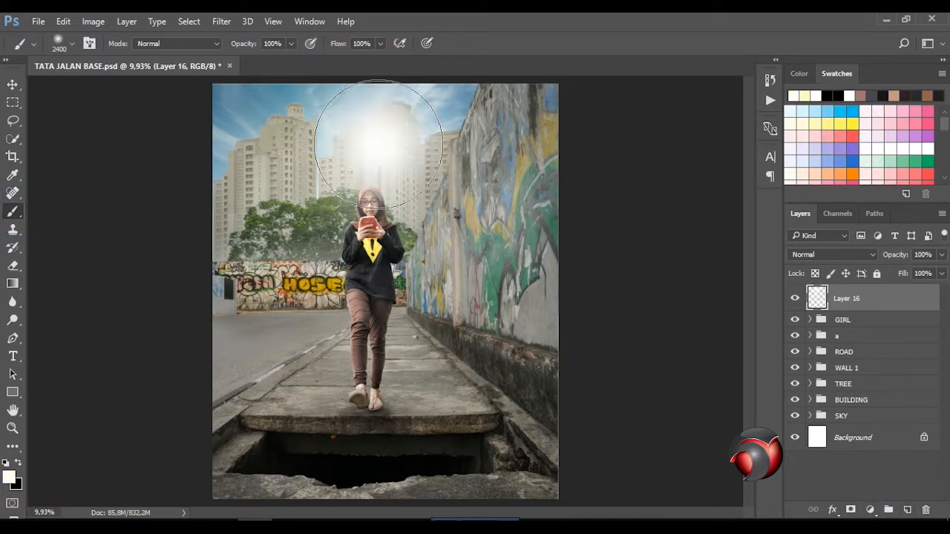
Step: Enlarge the white glow with Free Transform to cover the whole scene and lower its layer opacity to 53%
left_click(13, 84)
key("ctrl+minus")
scroll(358, 176, "down", 8)
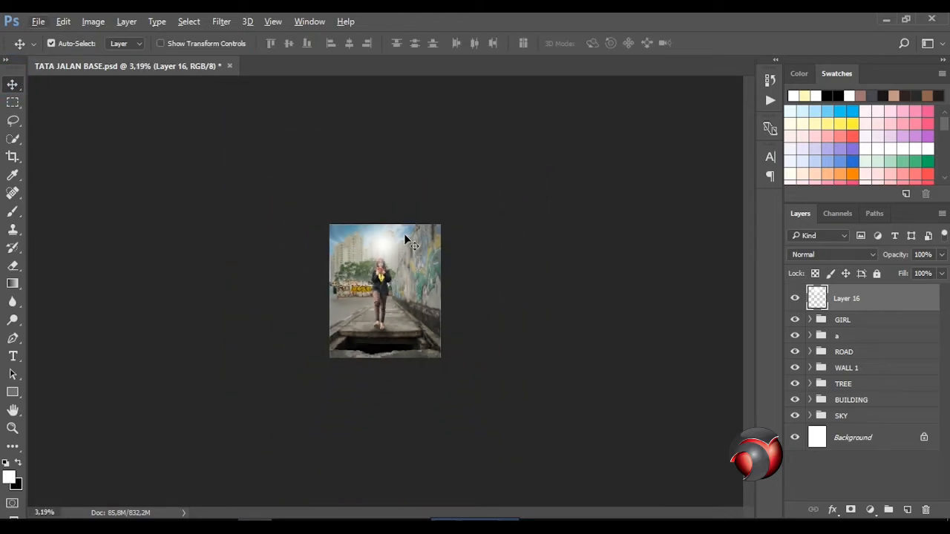
key("ctrl+t")
left_click_drag(428, 224, 499, 153)
left_click_drag(452, 297, 421, 271)
scroll(444, 287, "up", 8)
mouse_move(456, 294)
left_mouse_down()
mouse_move(479, 313)
mouse_move(450, 304)
left_mouse_up()
left_click_drag(602, 482, 661, 518)
left_click_drag(536, 392, 547, 392)
key("Return")
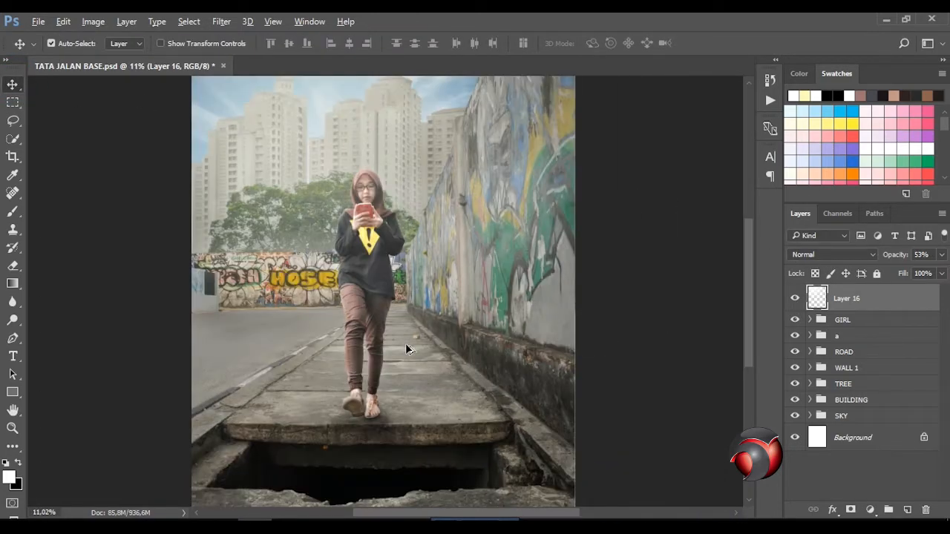
scroll(405, 345, "down", 5)
scroll(405, 344, "up", 3)
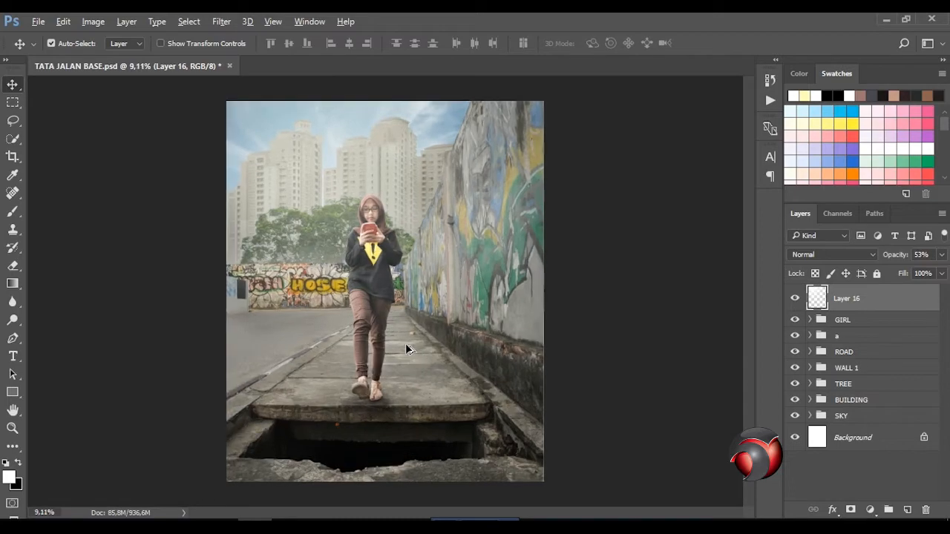
Step: Scale the white glow to about 104% width and 105% height and shift it about 4 cm left and slightly down
scroll(401, 291, "down", 7)
key("ctrl+t")
left_click_drag(547, 420, 562, 421)
left_click_drag(472, 331, 458, 340)
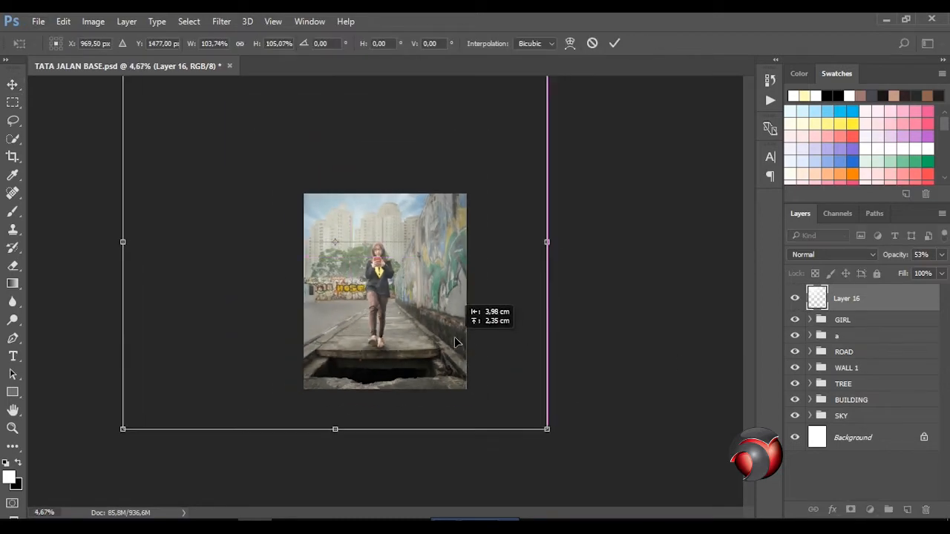
key("Return")
Step: Stamp all visible layers into a new merged layer above Layer 16
key("ctrl+0")
scroll(464, 347, "down", 1)
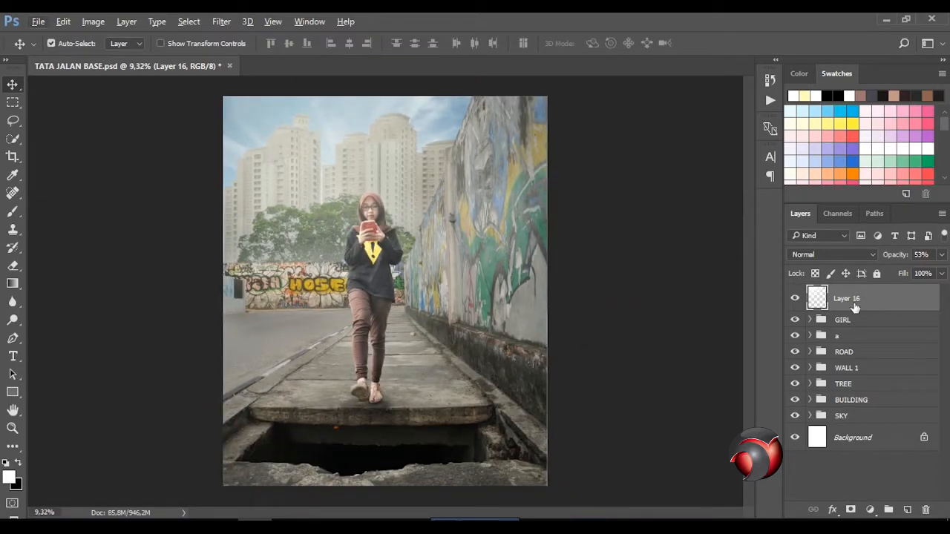
key("ctrl+shift+alt+e")
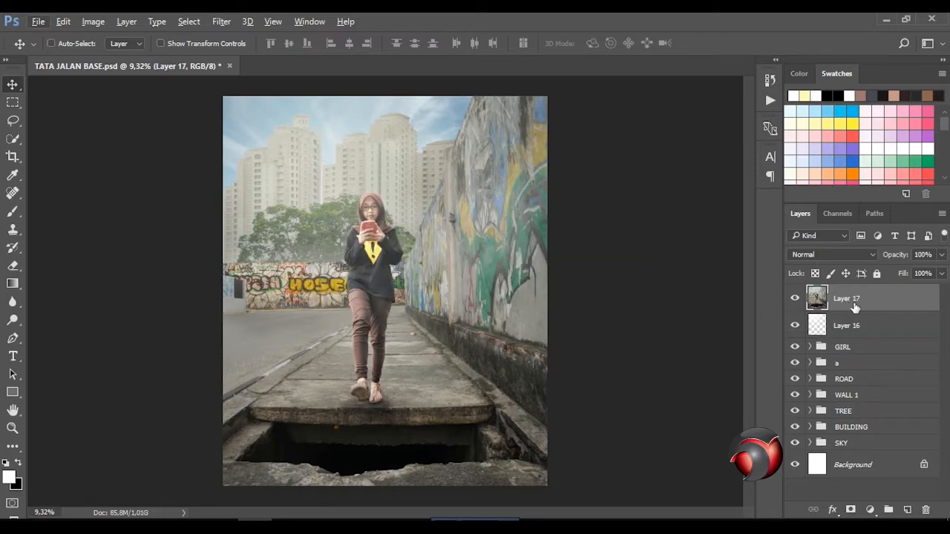
Step: Duplicate Layer 17, add a Color Balance adjustment above the copy and shift its midtones slightly toward blue
key("ctrl+j")
left_click(870, 510)
left_click(824, 357)
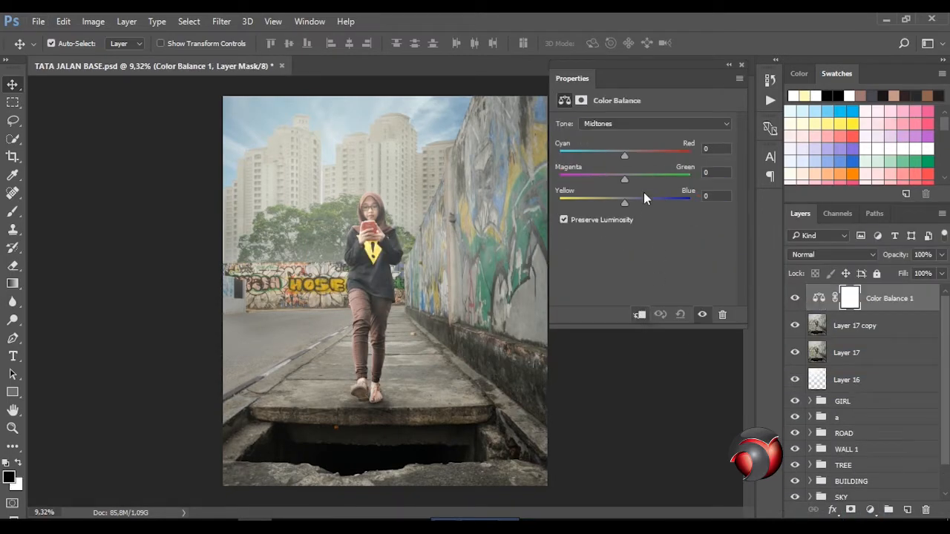
left_click_drag(622, 202, 627, 202)
Step: Shift the shadows of the Color Balance adjustment slightly toward blue and toward red
left_click(658, 126)
left_click(640, 133)
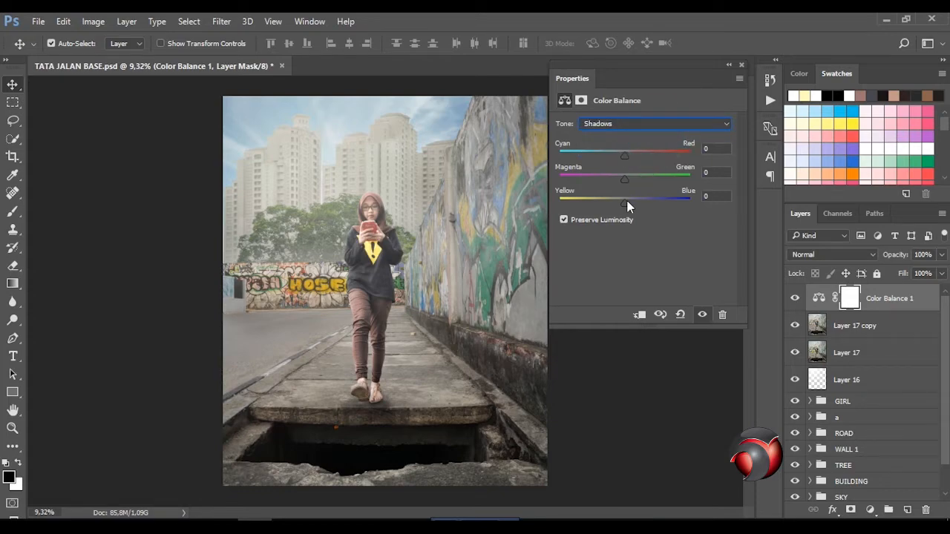
left_click_drag(624, 202, 627, 198)
left_click_drag(625, 157, 627, 159)
Step: Add a Hue/Saturation adjustment above Color Balance 1 and lower its master saturation slightly
left_click(870, 510)
left_click(842, 338)
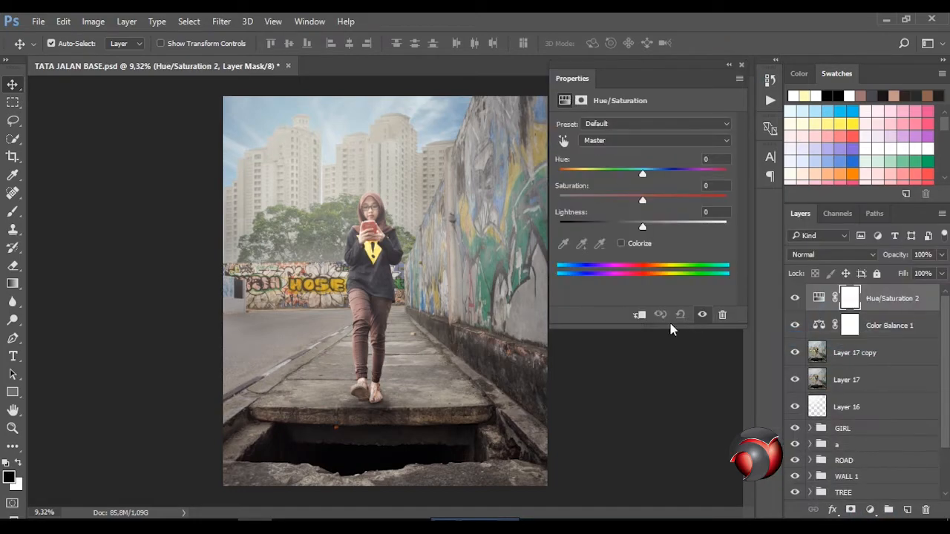
left_click_drag(643, 200, 639, 202)
left_click(742, 65)
left_click(879, 300)
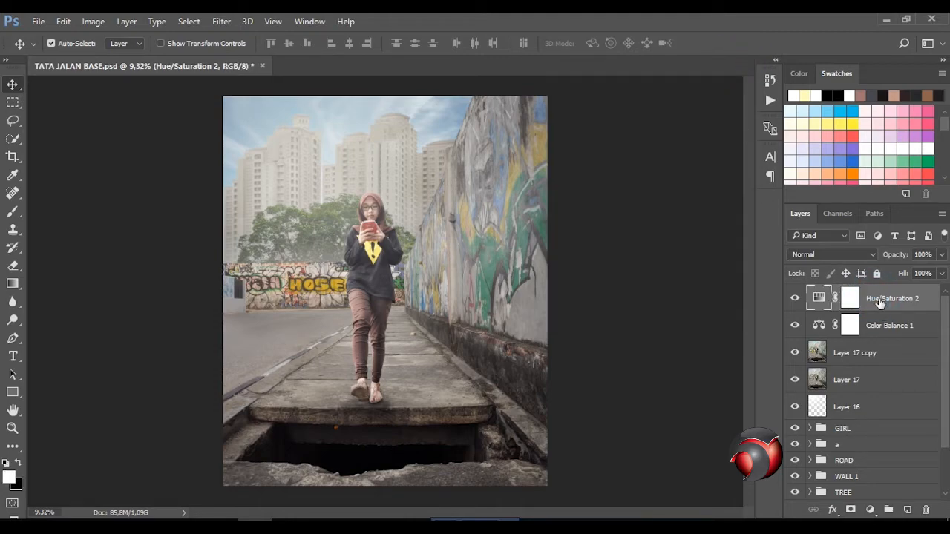
Step: Stamp all visible layers into a new merged layer above Hue/Saturation 2 and duplicate that layer
key("ctrl+shift+alt+e")
key("ctrl+j")
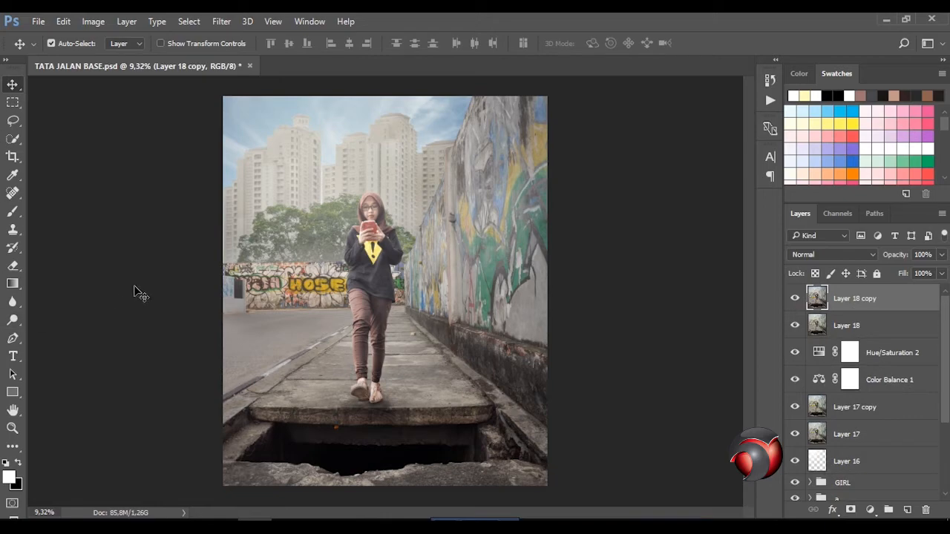
Step: Undo the duplication of the merged layer and the stamping before it
key("ctrl+alt+z")
key("ctrl+alt+z")
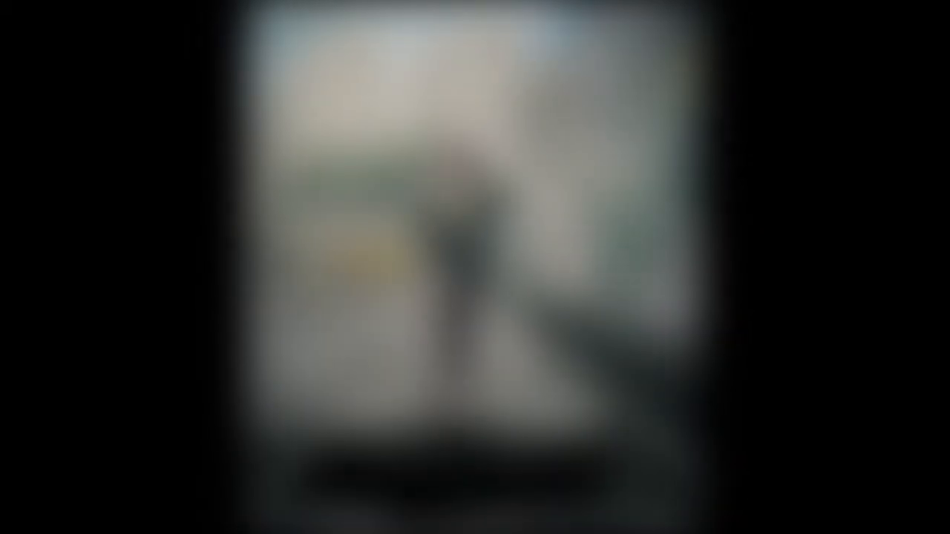